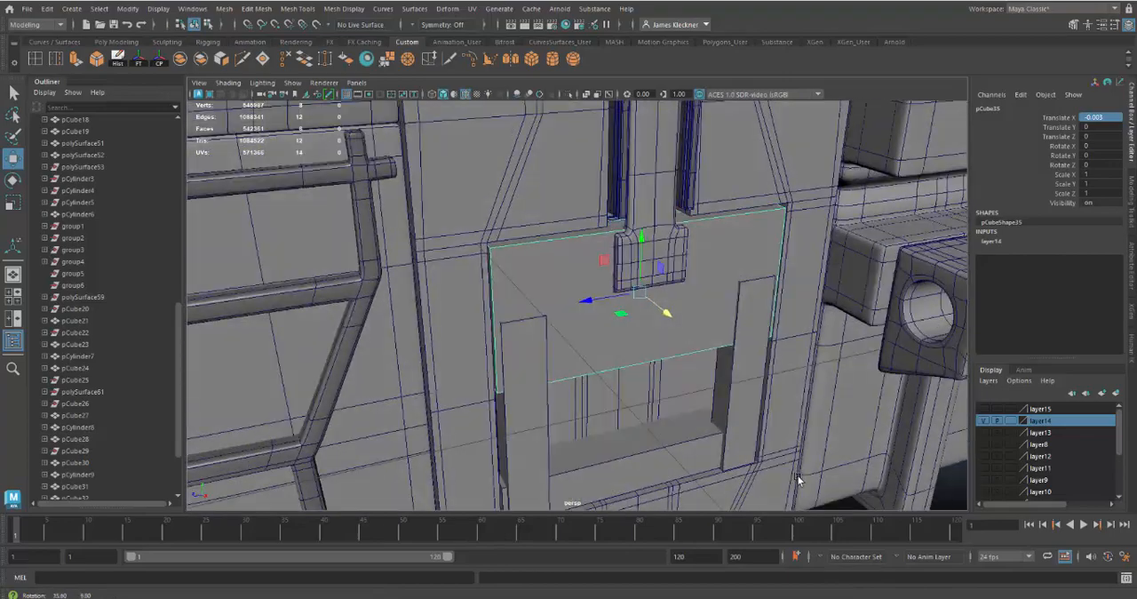
Examine the block-out pieces around the lower latch recess, selecting the side posts, upper plate, bottom bar and the spare latch arm
{"action": "right_click_drag", "start_coordinate": [797, 473], "coordinate": [749, 423], "text": "alt"}
{"action": "middle_click_drag", "start_coordinate": [748, 423], "coordinate": [745, 424], "text": "alt"}
{"action": "left_click", "coordinate": [754, 325]}
{"action": "left_click_drag", "start_coordinate": [728, 392], "coordinate": [737, 401], "text": "alt"}
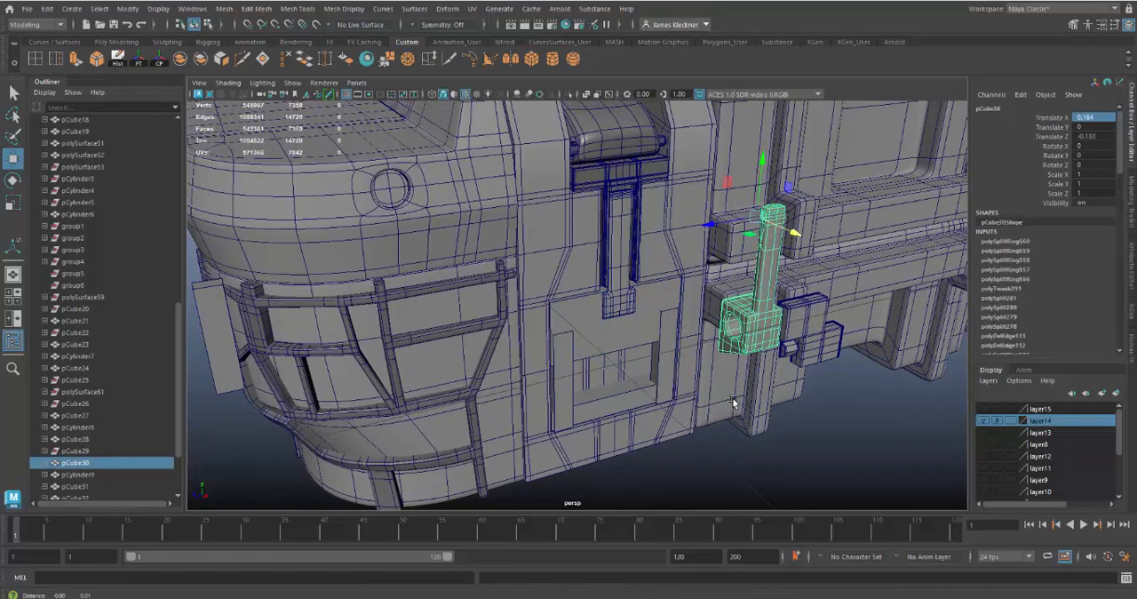
{"action": "right_click_drag", "start_coordinate": [736, 402], "coordinate": [758, 461], "text": "alt"}
{"action": "middle_click_drag", "start_coordinate": [758, 461], "coordinate": [764, 422], "text": "alt"}
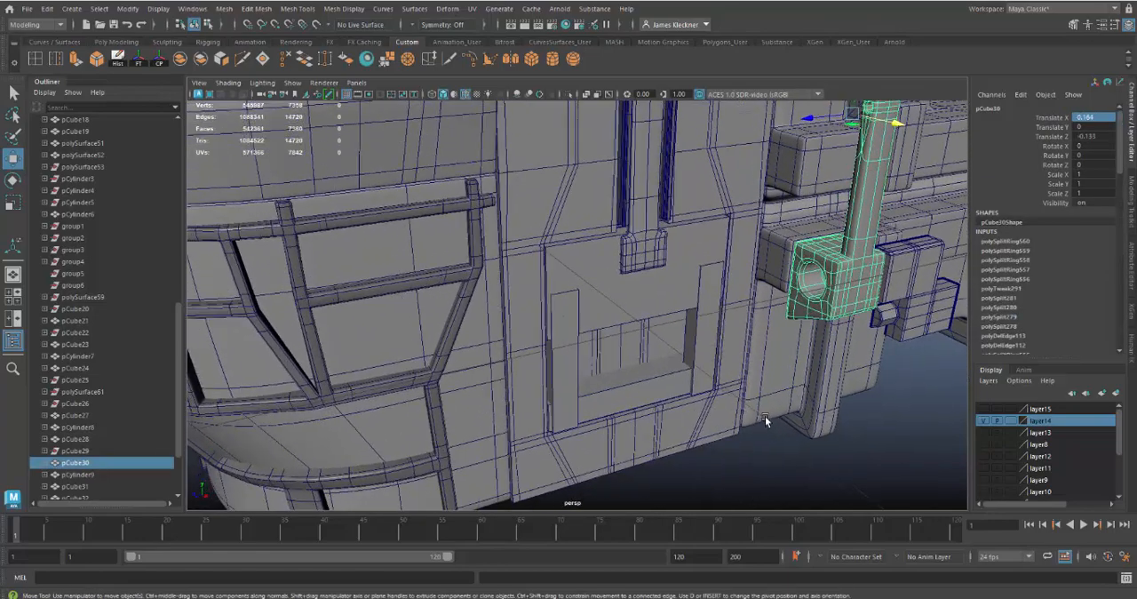
{"action": "left_click_drag", "start_coordinate": [764, 416], "coordinate": [777, 431], "text": "alt"}
{"action": "left_click", "coordinate": [714, 296]}
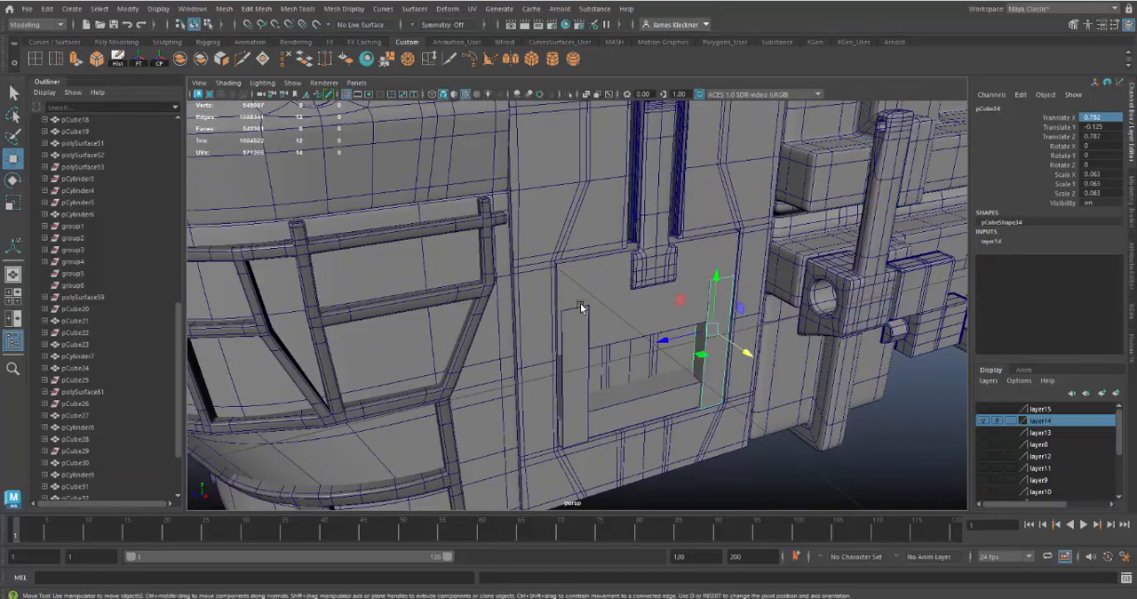
{"action": "left_click", "coordinate": [588, 342]}
{"action": "left_click", "coordinate": [620, 292]}
{"action": "left_click", "coordinate": [660, 408]}
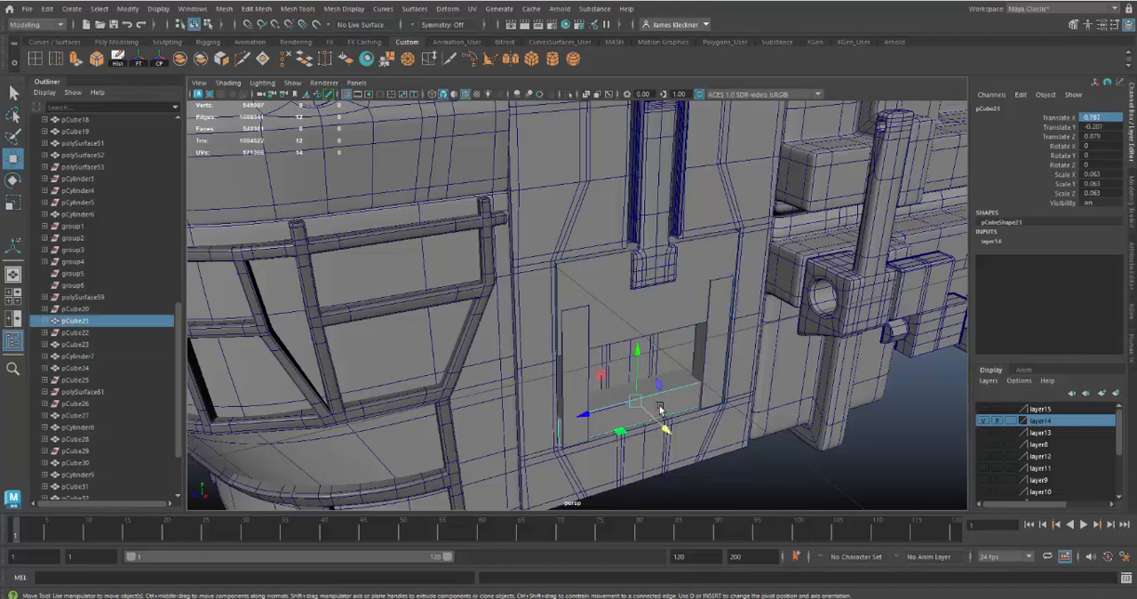
{"action": "left_click_drag", "start_coordinate": [807, 480], "coordinate": [636, 404], "text": "alt"}
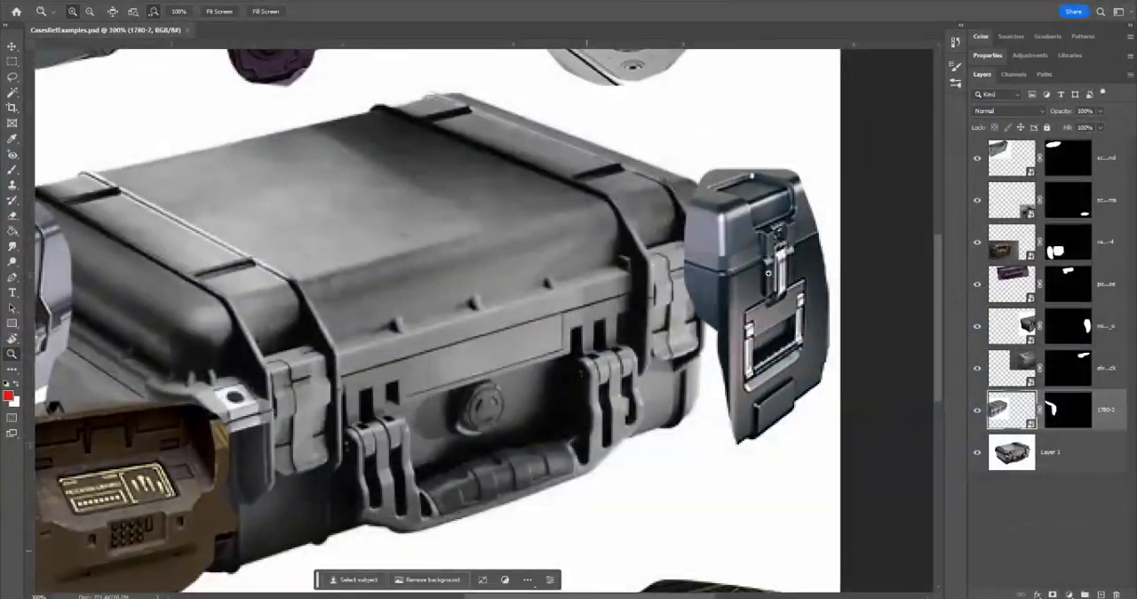
Switch to Photoshop, add a new top layer in CasesRefExamples.psd and outline the small dark case's lower latch plate in red with the brush
{"action": "left_click", "coordinate": [1124, 162]}
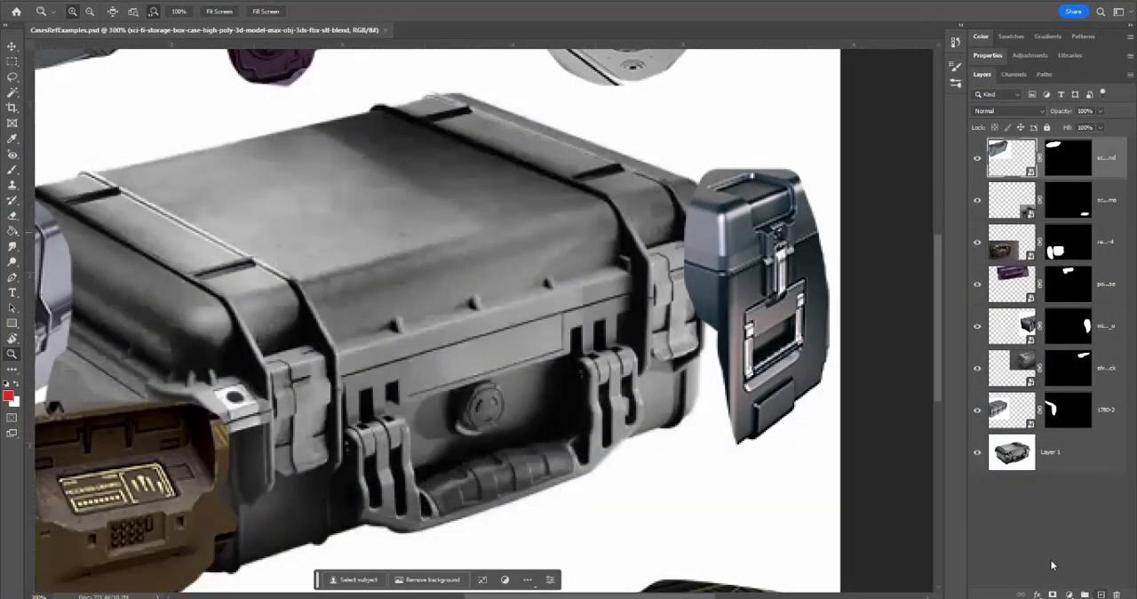
{"action": "key", "text": "ctrl+shift+alt+n"}
{"action": "key", "text": "b"}
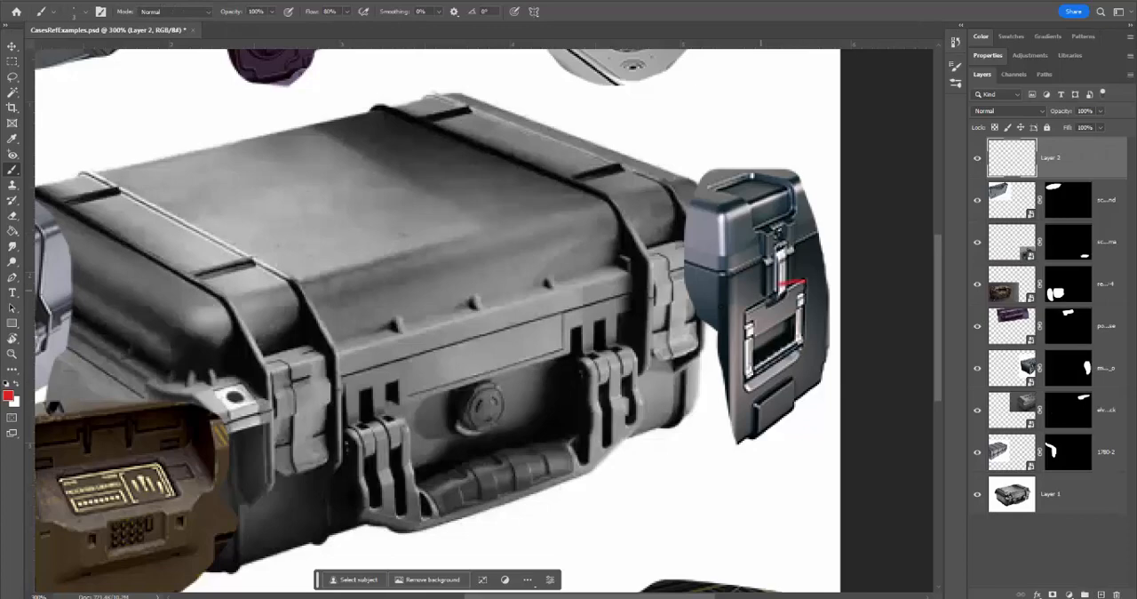
{"action": "left_click_drag", "start_coordinate": [778, 284], "coordinate": [731, 378]}
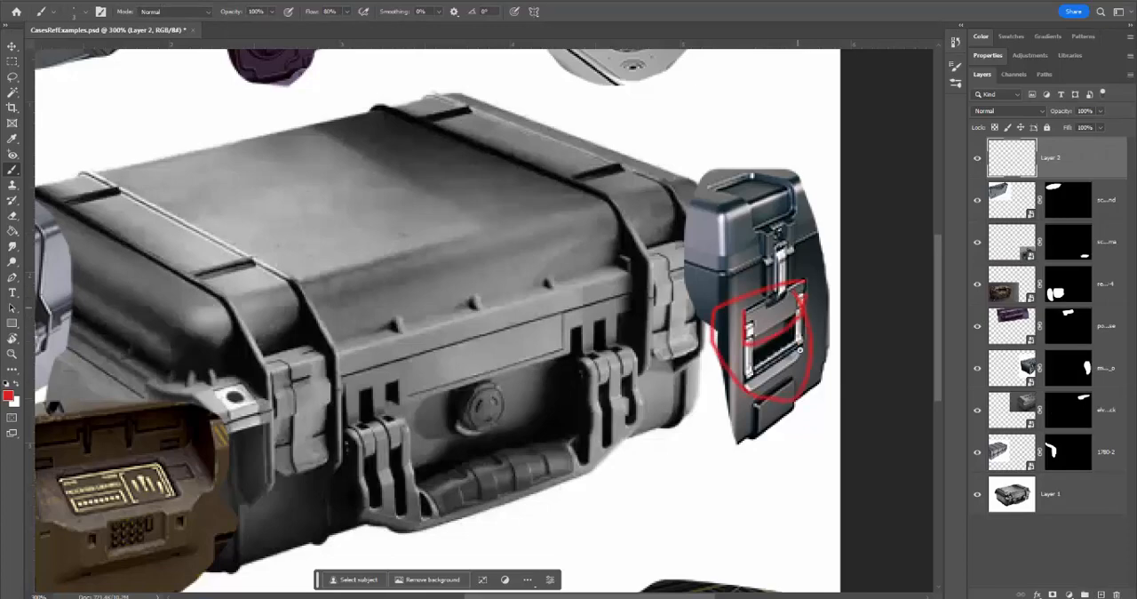
{"action": "left_click_drag", "start_coordinate": [799, 349], "coordinate": [802, 309]}
{"action": "left_click_drag", "start_coordinate": [749, 377], "coordinate": [750, 325]}
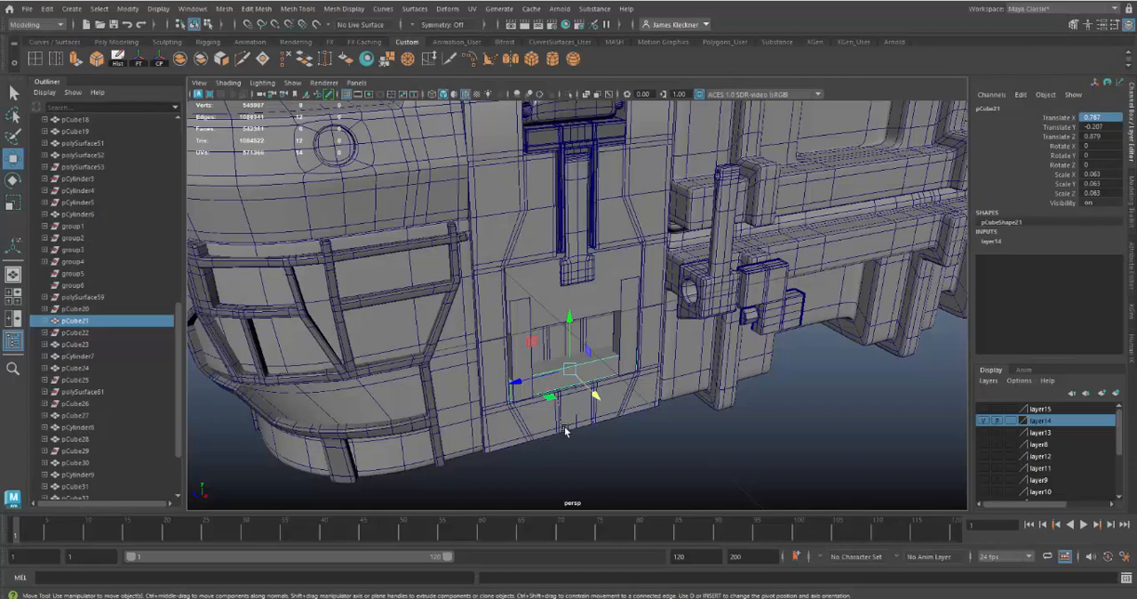
Switch to Maya and bring the narrow upright cube beside the case's rounded corner to the latch by setting its Translate Z to 0
{"action": "left_click_drag", "start_coordinate": [374, 420], "coordinate": [232, 364], "text": "alt"}
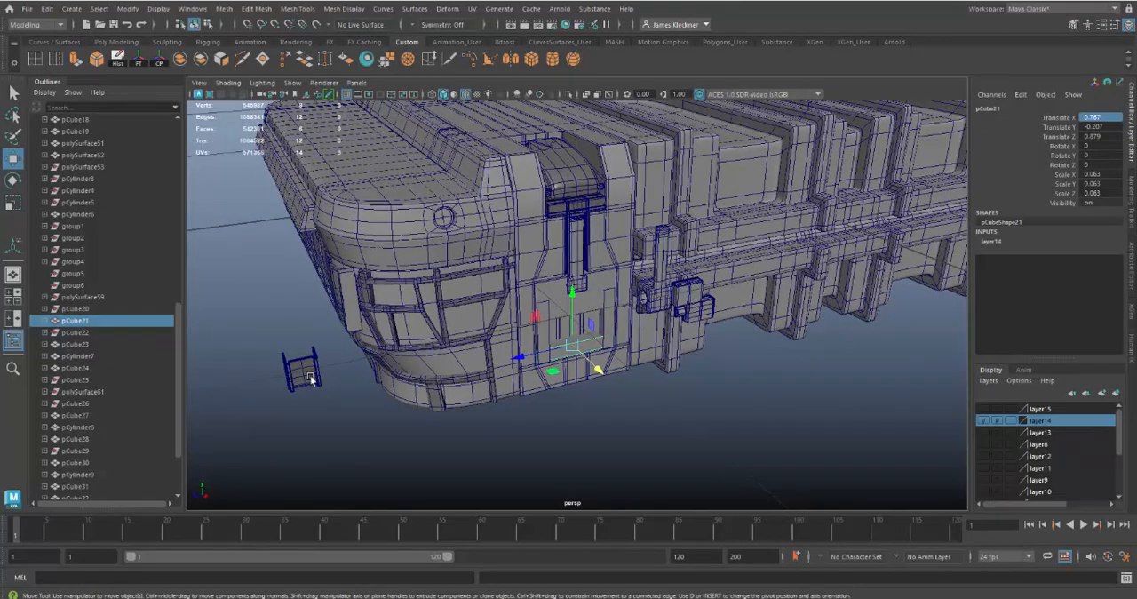
{"action": "left_click", "coordinate": [354, 311]}
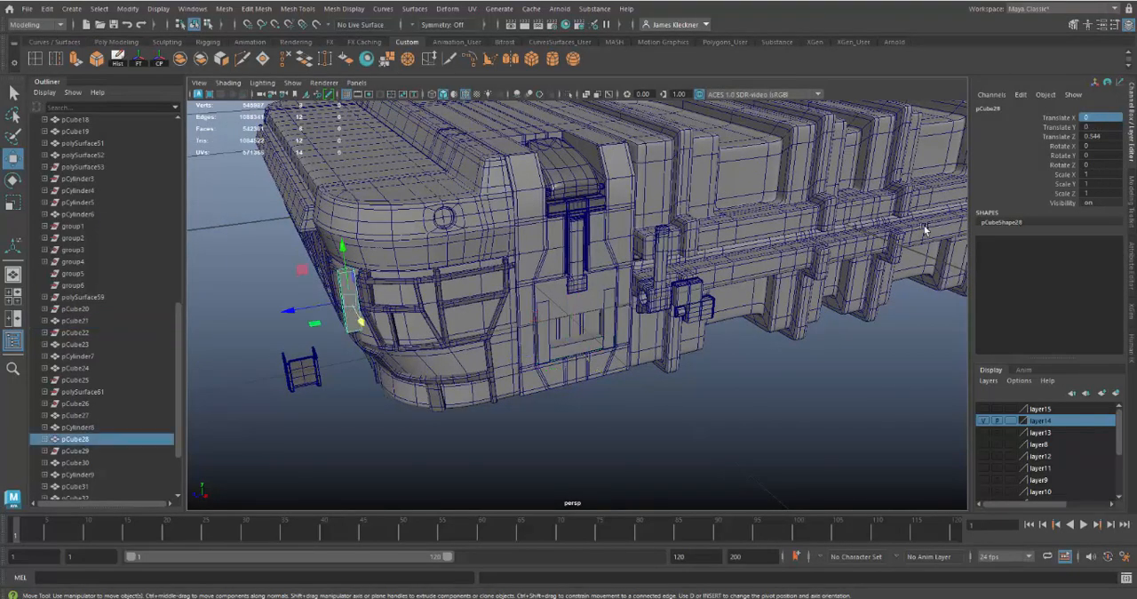
{"action": "double_click", "coordinate": [1102, 137]}
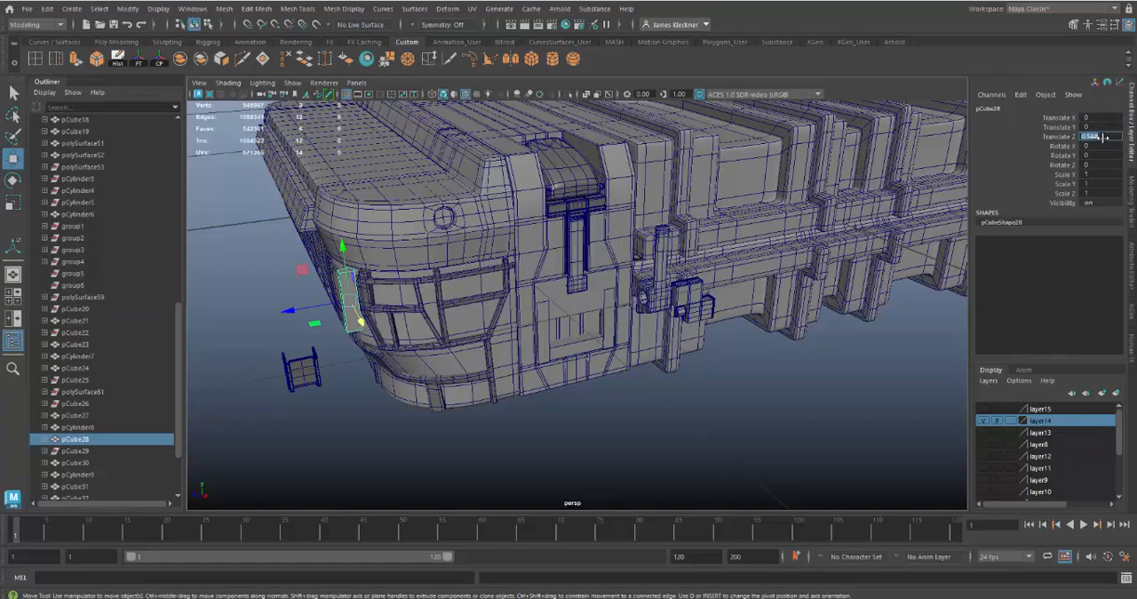
{"action": "type", "text": "0"}
{"action": "key", "text": "Return"}
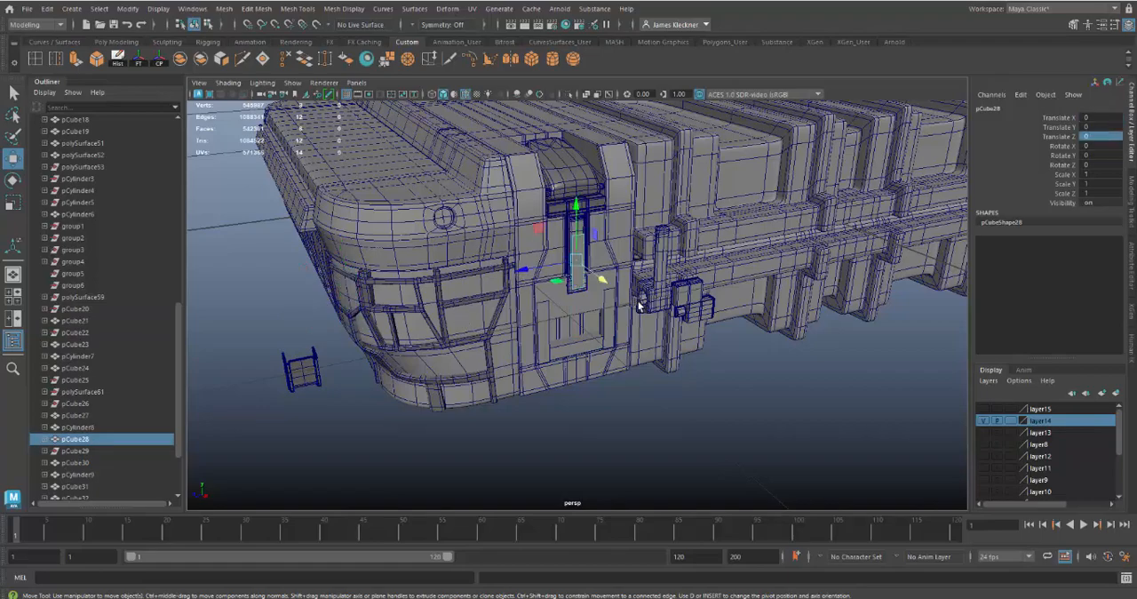
Snap the narrow cube to the front of the latch arm and lower it over the arm's end, to Translate X 0.007 and Y -0.038
{"action": "scroll", "coordinate": [653, 260], "scroll_direction": "up", "scroll_amount": 5}
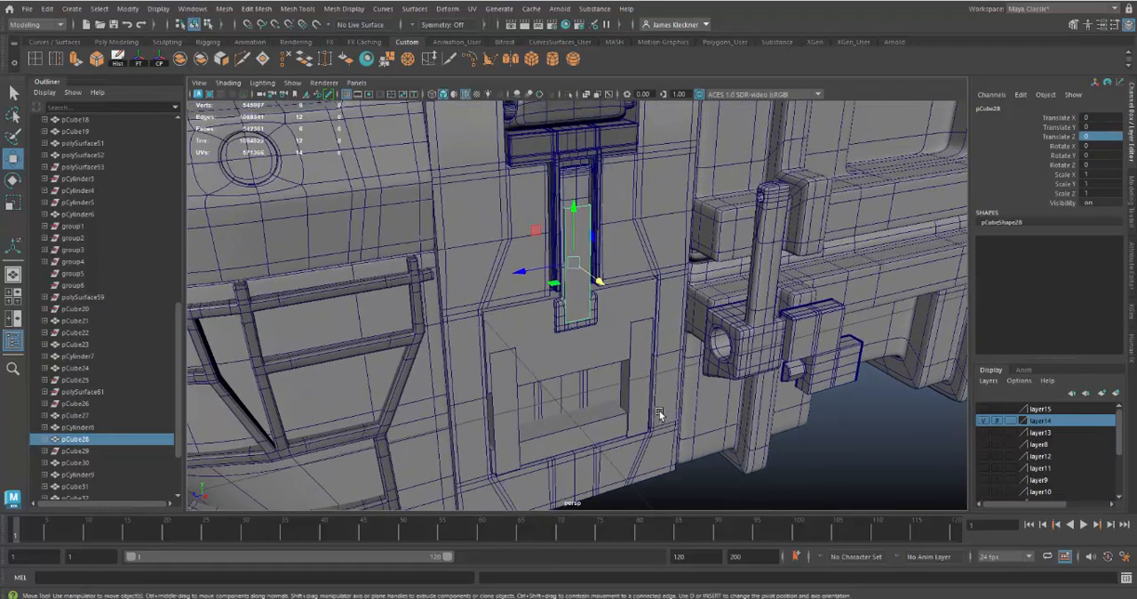
{"action": "left_click_drag", "start_coordinate": [678, 434], "coordinate": [652, 397], "text": "alt"}
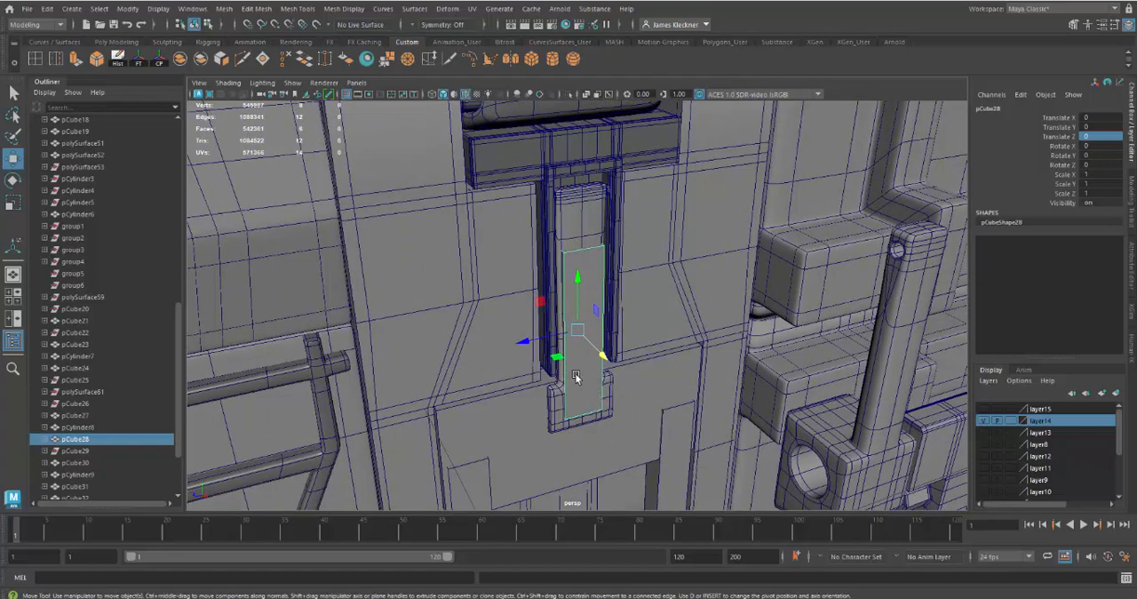
{"action": "key", "text": "v"}
{"action": "left_click_drag", "start_coordinate": [579, 326], "coordinate": [583, 238]}
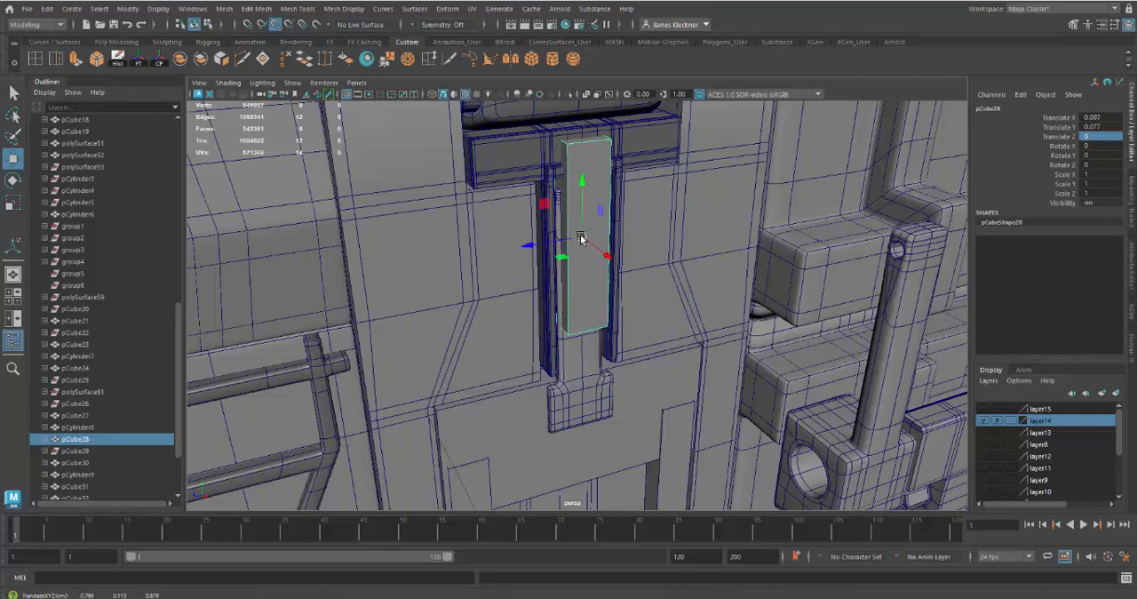
{"action": "left_click_drag", "start_coordinate": [584, 185], "coordinate": [586, 333]}
Duplicate the narrow cube and place the copy below the original at Translate Y -0.102, keeping the copy selected
{"action": "left_click_drag", "start_coordinate": [699, 355], "coordinate": [670, 343], "text": "alt"}
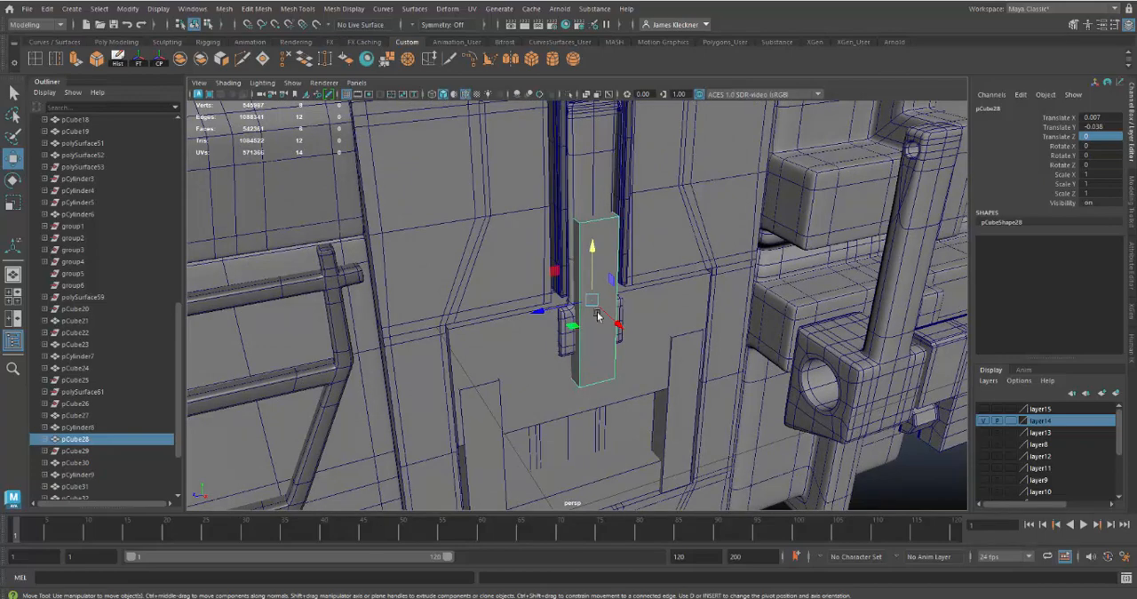
{"action": "left_click", "coordinate": [594, 249]}
{"action": "mouse_move", "coordinate": [591, 247]}
{"action": "left_mouse_down", "text": "shift"}
{"action": "mouse_move", "coordinate": [589, 317]}
{"action": "mouse_move", "coordinate": [612, 347]}
{"action": "mouse_move", "coordinate": [612, 320]}
{"action": "left_mouse_up", "text": "shift"}
{"action": "left_click", "coordinate": [572, 377]}
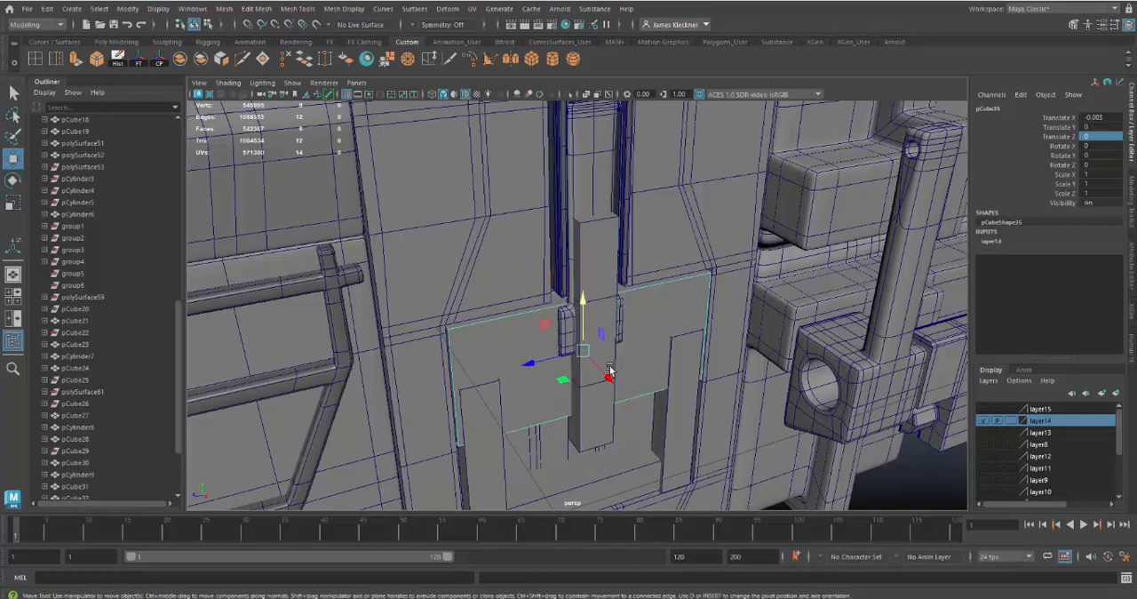
{"action": "left_click", "coordinate": [609, 370]}
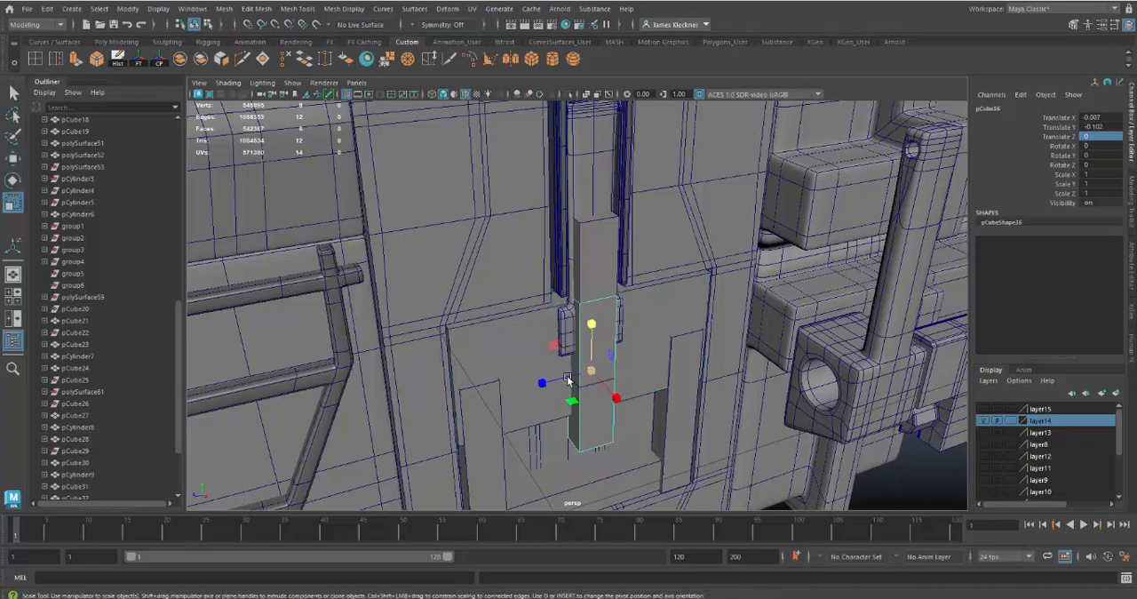
Scale the copy into a wide plate across the recess and push it back to Translate X -0.008 and Y -0.089
{"action": "key", "text": "r"}
{"action": "left_click_drag", "start_coordinate": [541, 386], "coordinate": [319, 443]}
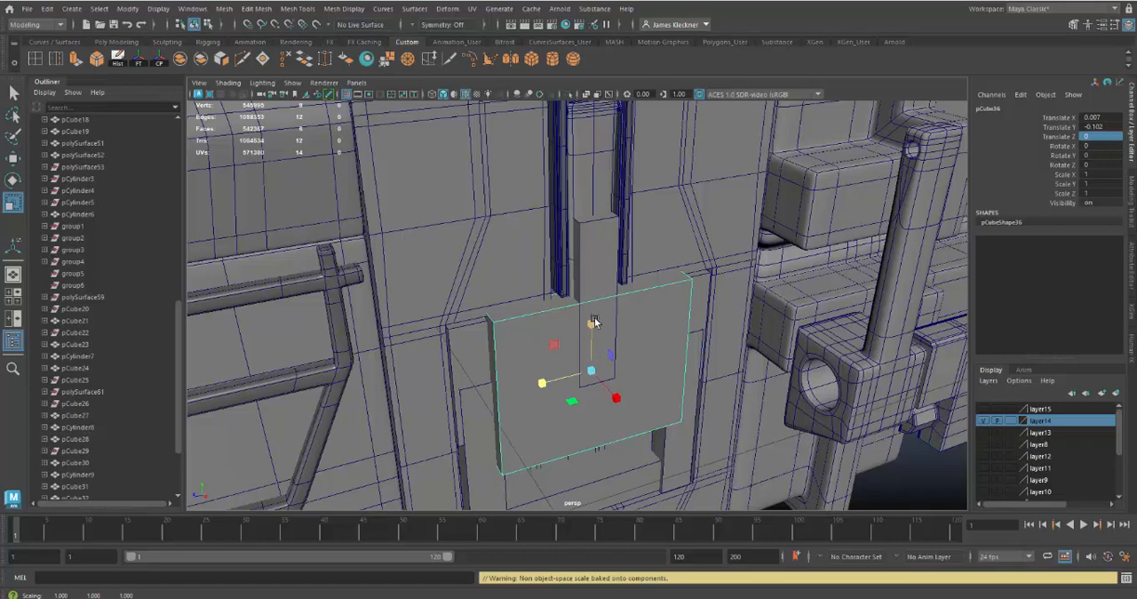
{"action": "mouse_move", "coordinate": [592, 323]}
{"action": "left_mouse_down"}
{"action": "mouse_move", "coordinate": [596, 345]}
{"action": "mouse_move", "coordinate": [594, 312]}
{"action": "left_mouse_up"}
{"action": "key", "text": "w"}
{"action": "left_click_drag", "start_coordinate": [636, 375], "coordinate": [680, 353], "text": "alt"}
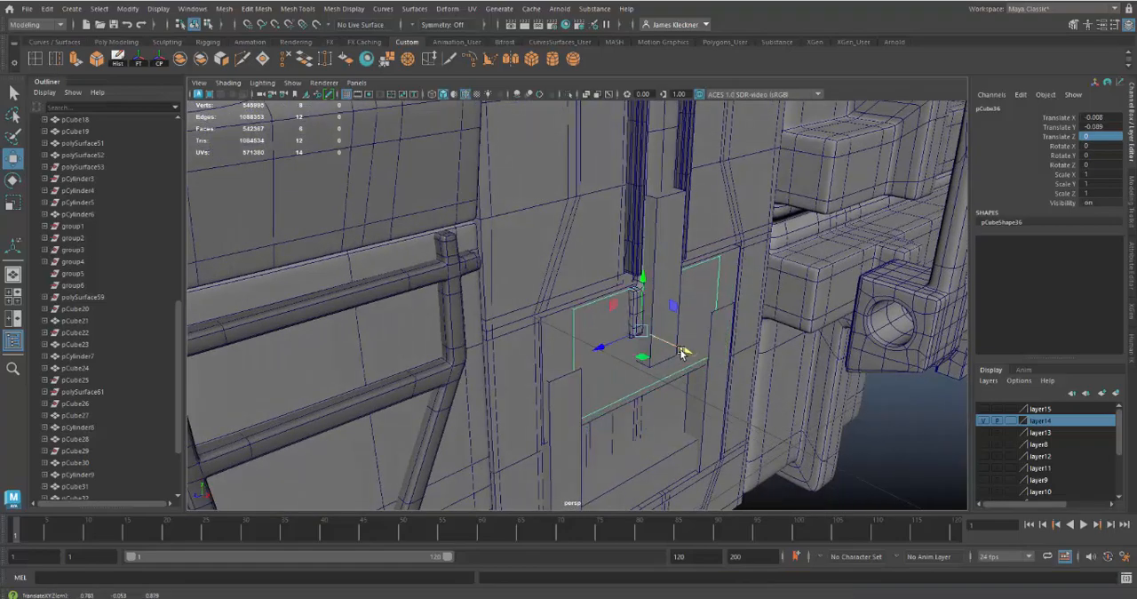
Delete the trial plate and select the original upper plate of the latch recess
{"action": "left_click_drag", "start_coordinate": [585, 398], "coordinate": [596, 351], "text": "alt"}
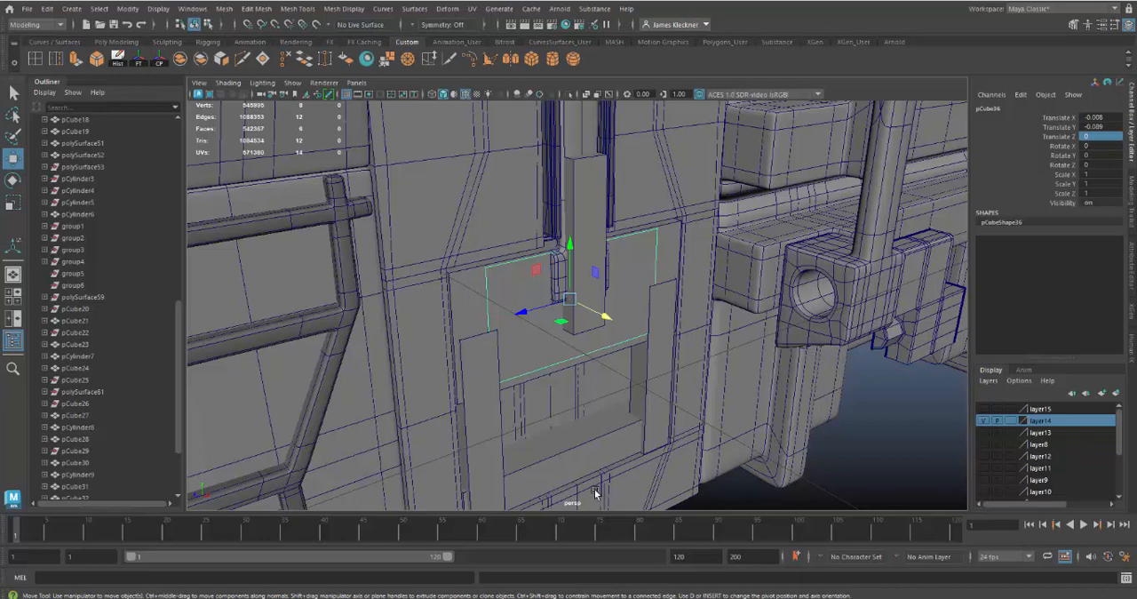
{"action": "left_click", "coordinate": [604, 374]}
{"action": "left_click", "coordinate": [522, 353]}
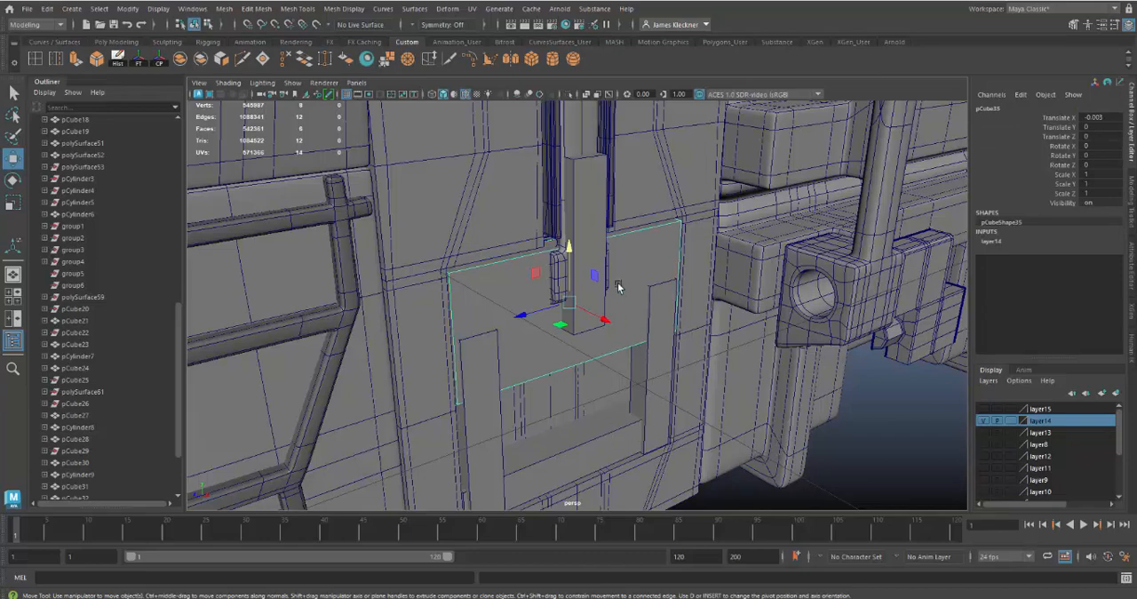
Hide layer14 and turn layer15 on and off again to compare the detailed latch plate with the block-out
{"action": "left_click", "coordinate": [982, 420]}
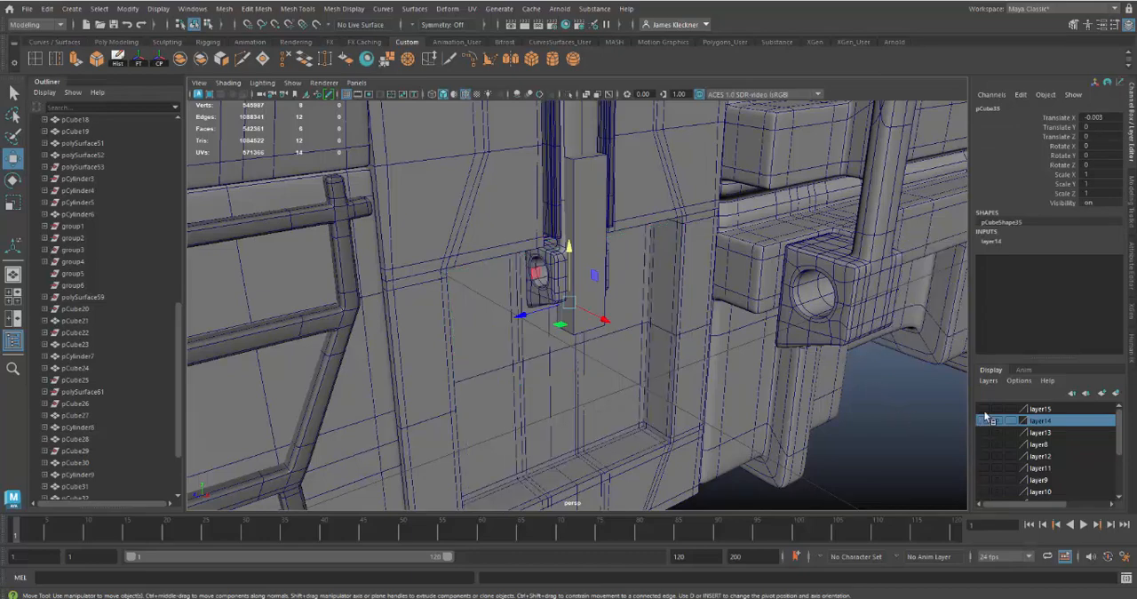
{"action": "left_click", "coordinate": [984, 409]}
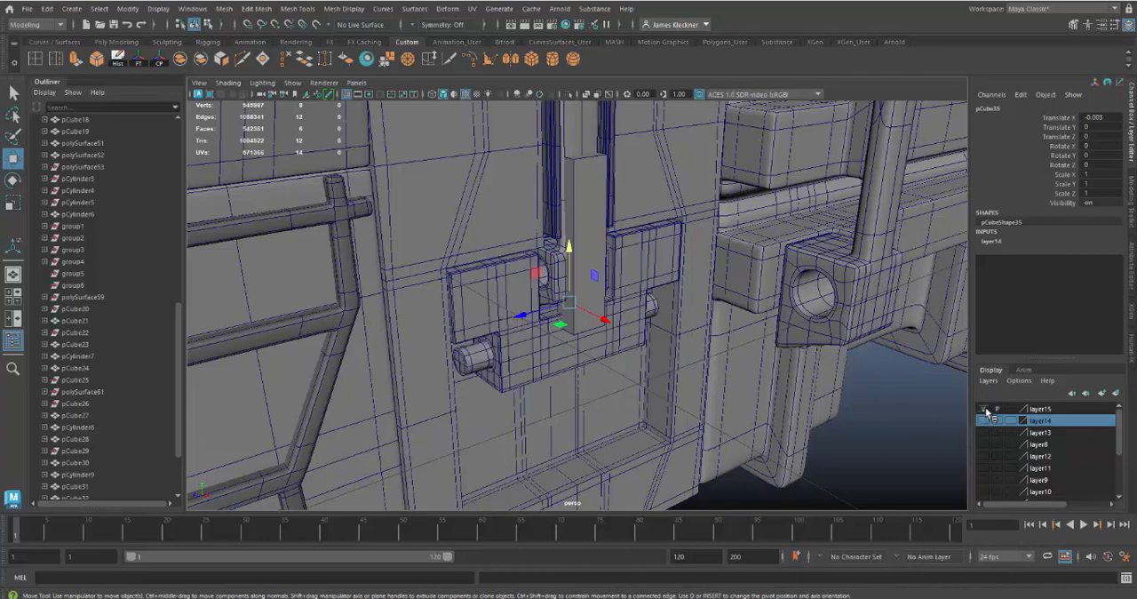
{"action": "left_click", "coordinate": [985, 410]}
Move the narrow cube along Z out of the latch area to the open space beside the case, at Translate Z 0.692
{"action": "left_click_drag", "start_coordinate": [648, 321], "coordinate": [236, 331], "text": "alt"}
{"action": "left_click", "coordinate": [577, 281]}
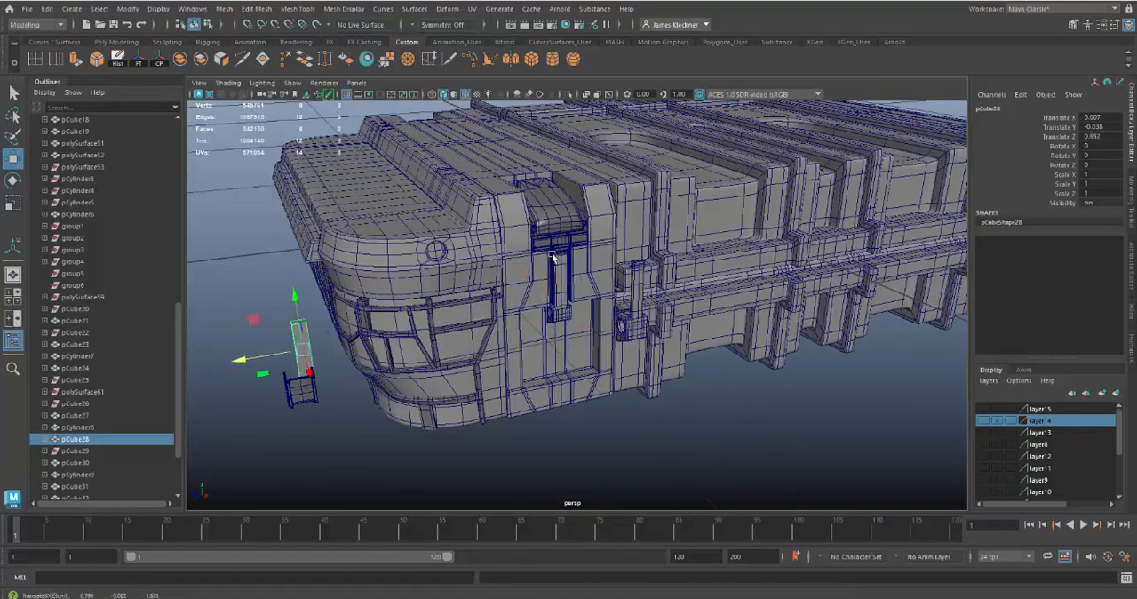
Examine the spare latch arm, then the mounted arm's upper end and its hinge pin up close
{"action": "scroll", "coordinate": [585, 319], "scroll_direction": "up", "scroll_amount": 1}
{"action": "right_click_drag", "start_coordinate": [586, 322], "coordinate": [666, 382], "text": "alt"}
{"action": "left_click_drag", "start_coordinate": [665, 381], "coordinate": [680, 375], "text": "alt"}
{"action": "left_click", "coordinate": [687, 363]}
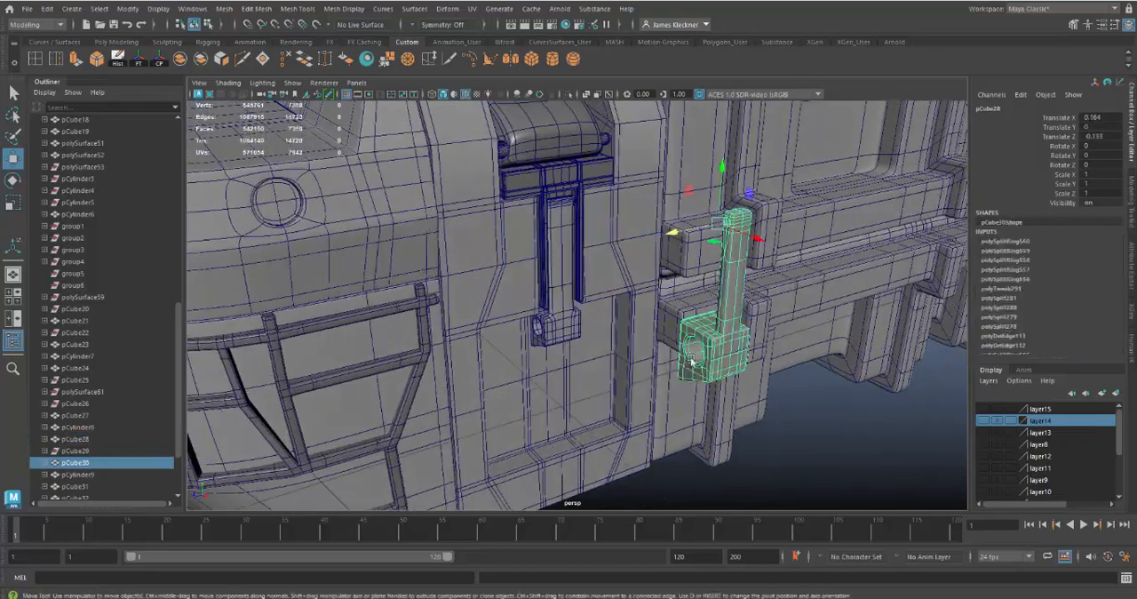
{"action": "middle_click_drag", "start_coordinate": [607, 357], "coordinate": [610, 394], "text": "alt"}
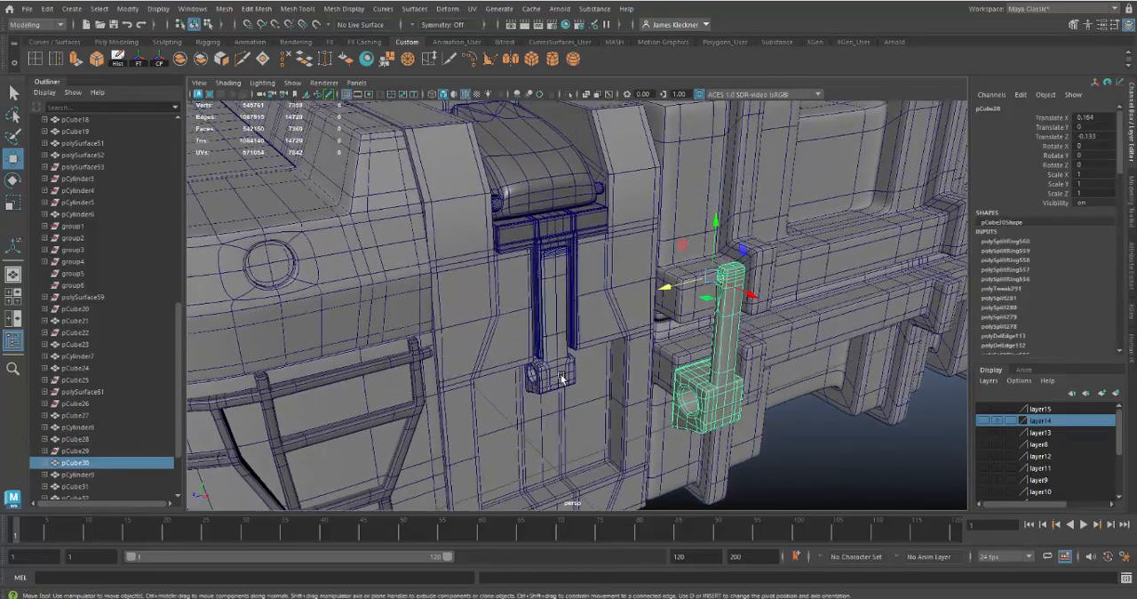
{"action": "mouse_move", "coordinate": [561, 378]}
{"action": "left_mouse_down", "text": "alt"}
{"action": "mouse_move", "coordinate": [545, 349]}
{"action": "mouse_move", "coordinate": [557, 366]}
{"action": "left_mouse_up", "text": "alt"}
{"action": "right_click_drag", "start_coordinate": [566, 313], "coordinate": [630, 401], "text": "alt"}
{"action": "middle_click_drag", "start_coordinate": [630, 402], "coordinate": [654, 489], "text": "alt"}
{"action": "right_click_drag", "start_coordinate": [589, 251], "coordinate": [605, 328], "text": "alt"}
{"action": "left_click", "coordinate": [490, 136]}
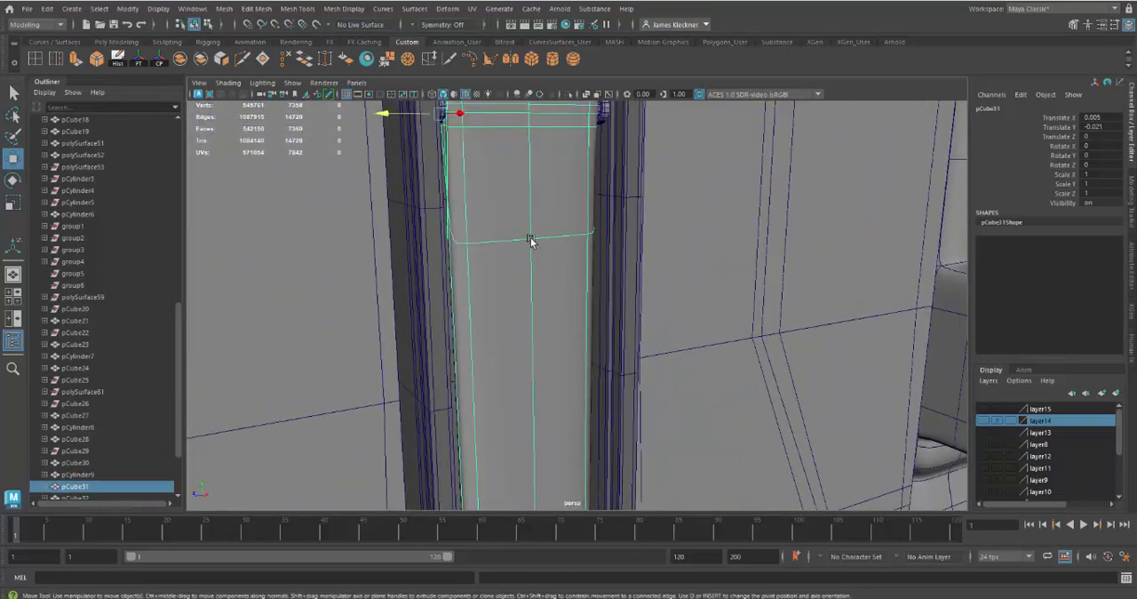
{"action": "left_click_drag", "start_coordinate": [531, 239], "coordinate": [529, 300], "text": "alt"}
{"action": "left_click_drag", "start_coordinate": [741, 286], "coordinate": [716, 294], "text": "alt"}
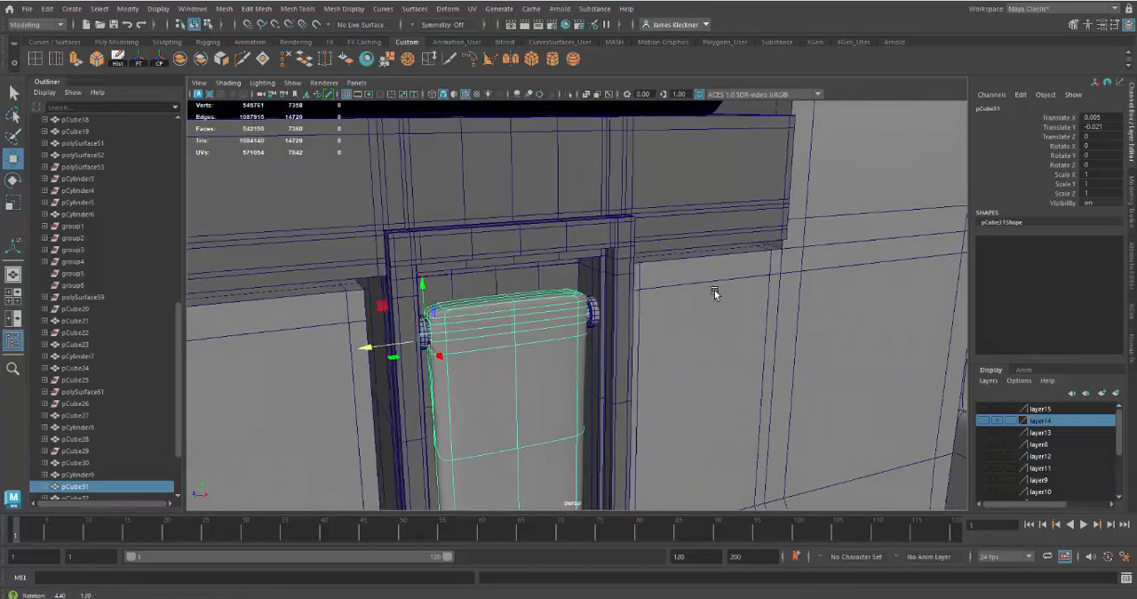
{"action": "left_click", "coordinate": [593, 320]}
{"action": "right_click_drag", "start_coordinate": [614, 400], "coordinate": [594, 373], "text": "alt"}
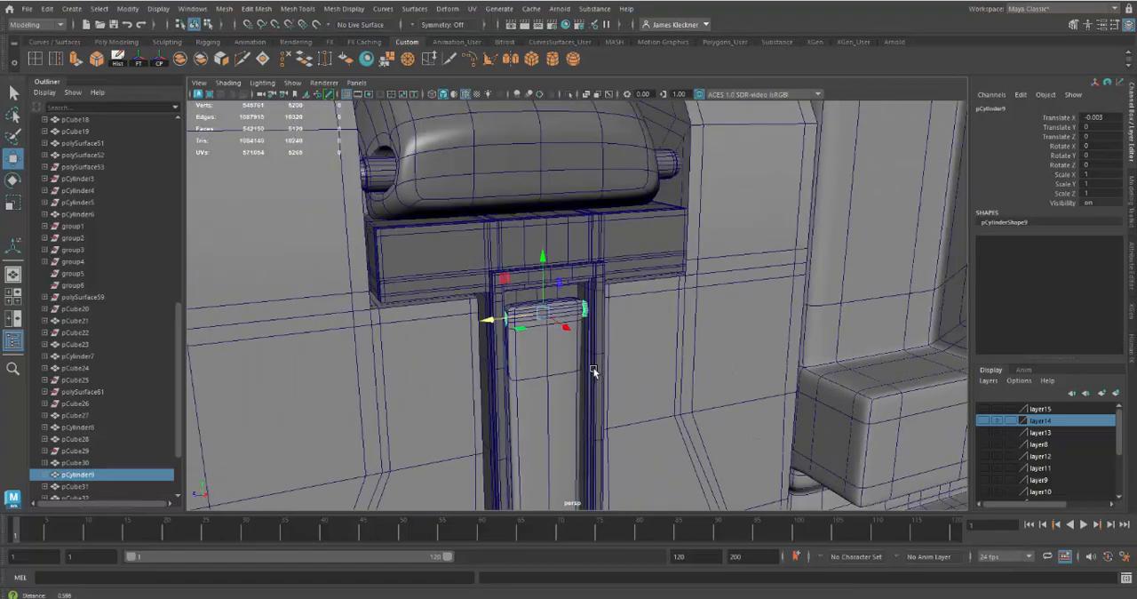
Inspect the block with the round hole at the mounted arm's lower end and compare it with the spare copy beside it
{"action": "middle_click_drag", "start_coordinate": [594, 373], "coordinate": [596, 272], "text": "alt"}
{"action": "left_click_drag", "start_coordinate": [617, 317], "coordinate": [544, 368], "text": "alt"}
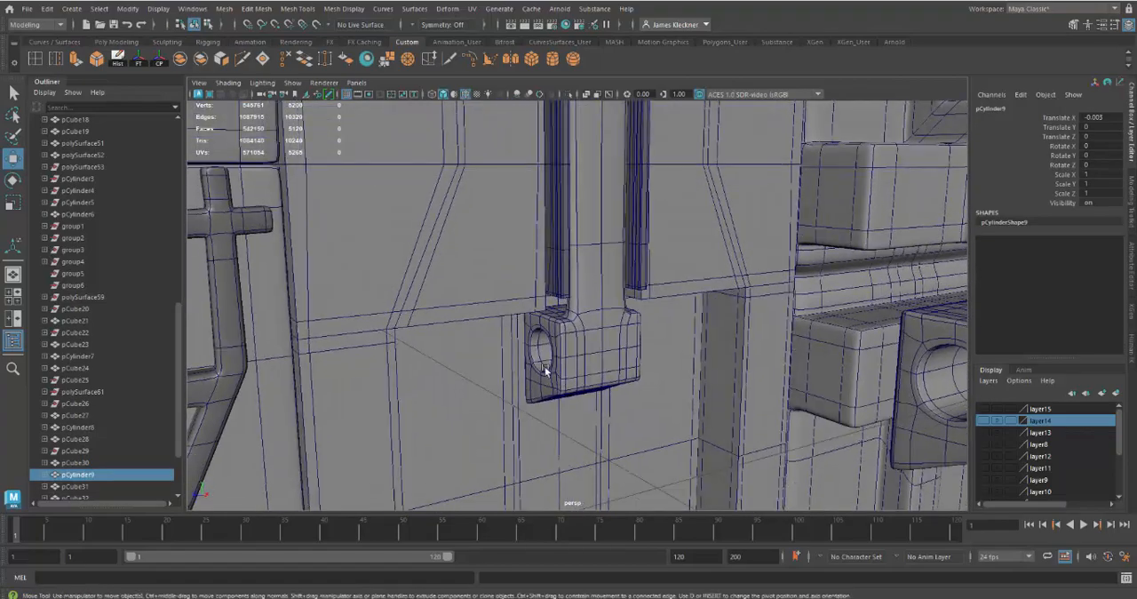
{"action": "middle_click_drag", "start_coordinate": [568, 370], "coordinate": [590, 404], "text": "alt"}
{"action": "right_click_drag", "start_coordinate": [591, 403], "coordinate": [585, 370], "text": "alt"}
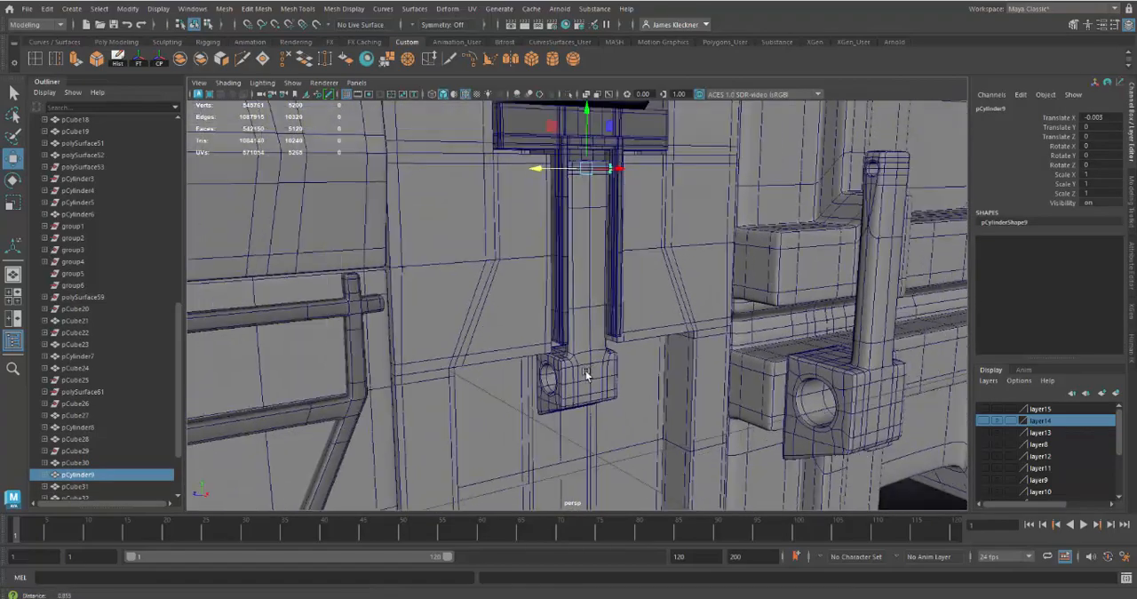
{"action": "left_click_drag", "start_coordinate": [586, 370], "coordinate": [586, 398], "text": "alt"}
{"action": "middle_click_drag", "start_coordinate": [587, 402], "coordinate": [596, 344], "text": "alt"}
{"action": "right_click_drag", "start_coordinate": [596, 344], "coordinate": [602, 368], "text": "alt"}
{"action": "middle_click_drag", "start_coordinate": [602, 367], "coordinate": [595, 383], "text": "alt"}
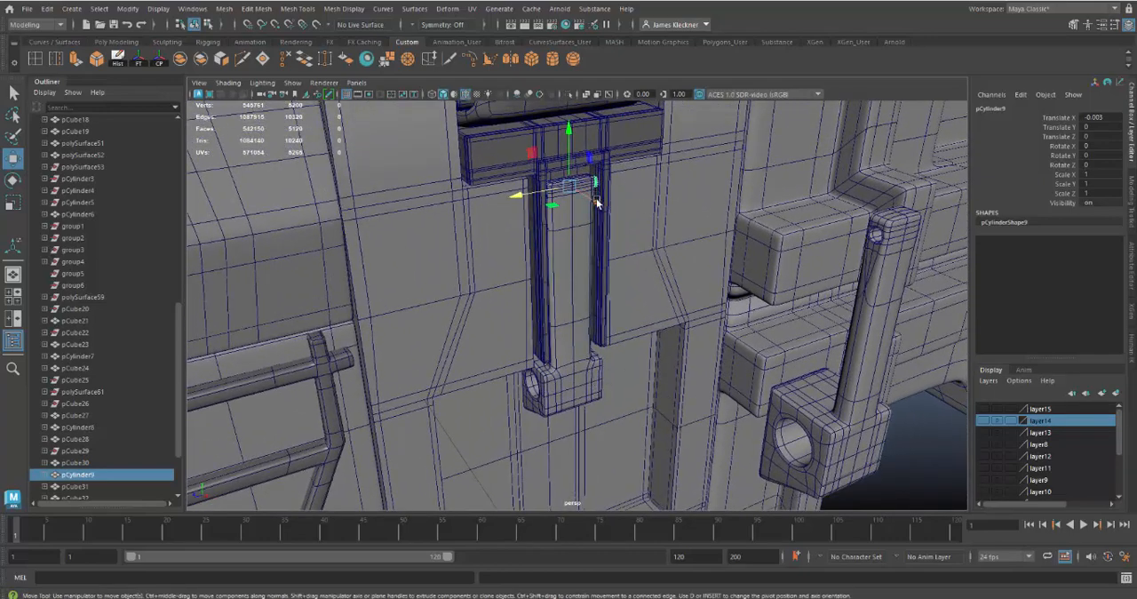
{"action": "scroll", "coordinate": [524, 199], "scroll_direction": "down", "scroll_amount": 5}
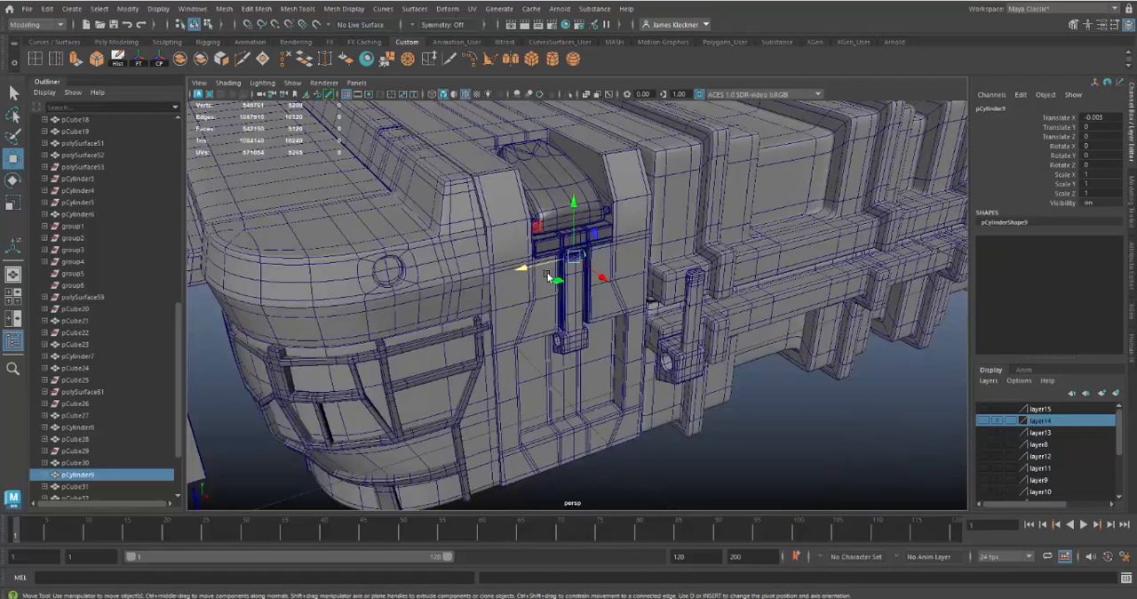
Move the small hinge cylinder along Z out of the latch area, to Translate Z 0.621
{"action": "left_click_drag", "start_coordinate": [521, 271], "coordinate": [101, 374]}
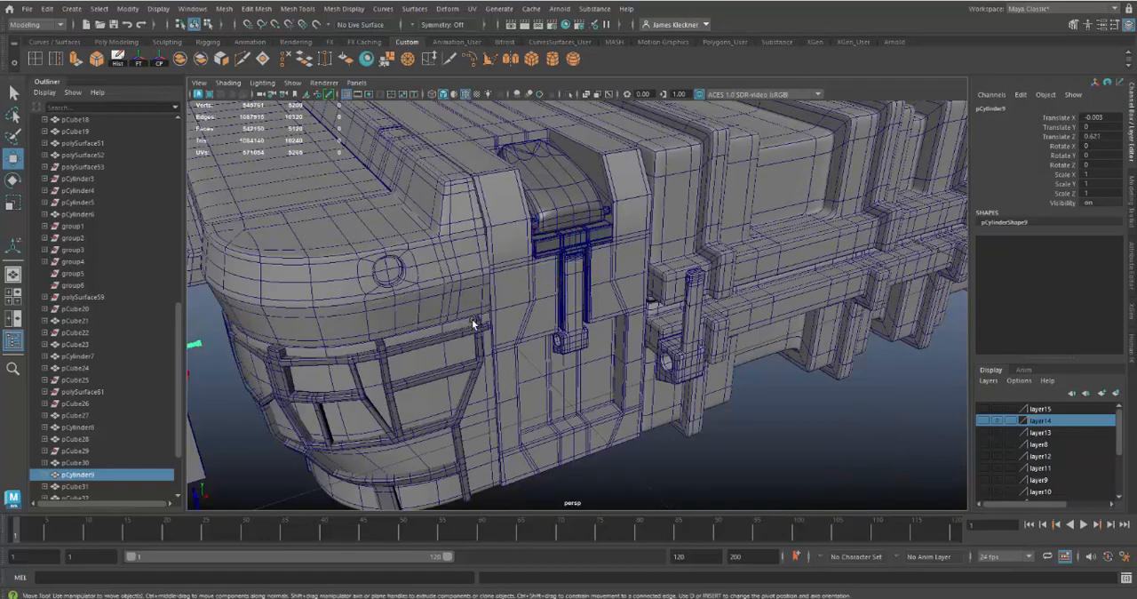
{"action": "scroll", "coordinate": [537, 307], "scroll_direction": "up", "scroll_amount": 6}
{"action": "left_click", "coordinate": [564, 294]}
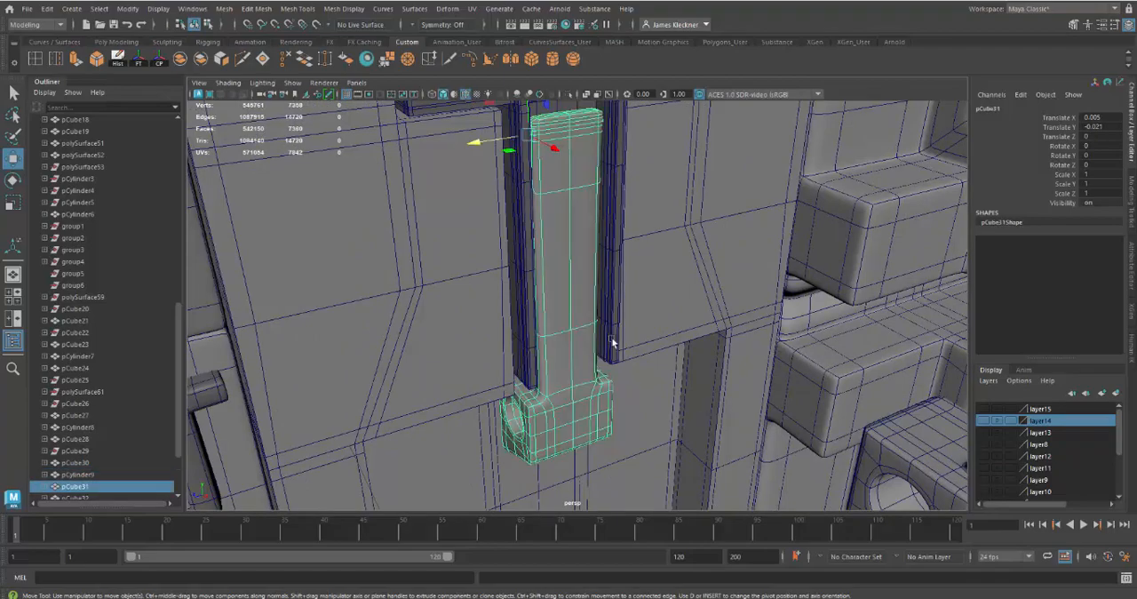
Move the spare latch arm with the larger holed block into the latch by setting its Translate X and Translate Z to 0
{"action": "left_click_drag", "start_coordinate": [708, 423], "coordinate": [831, 376], "text": "alt"}
{"action": "left_click", "coordinate": [810, 346]}
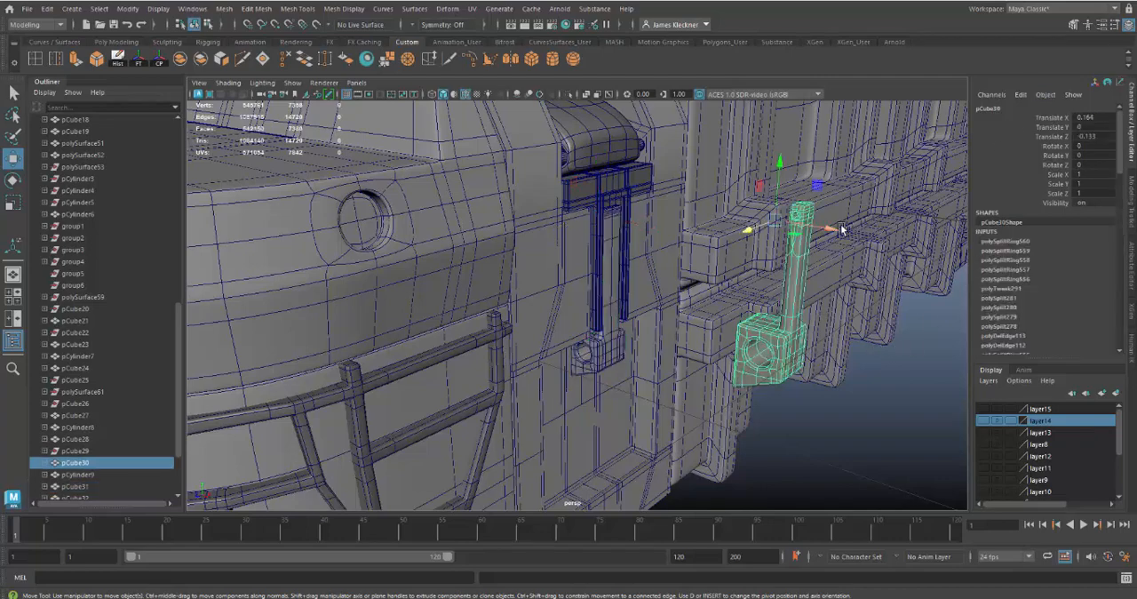
{"action": "left_click_drag", "start_coordinate": [827, 228], "coordinate": [802, 229]}
{"action": "double_click", "coordinate": [1098, 117]}
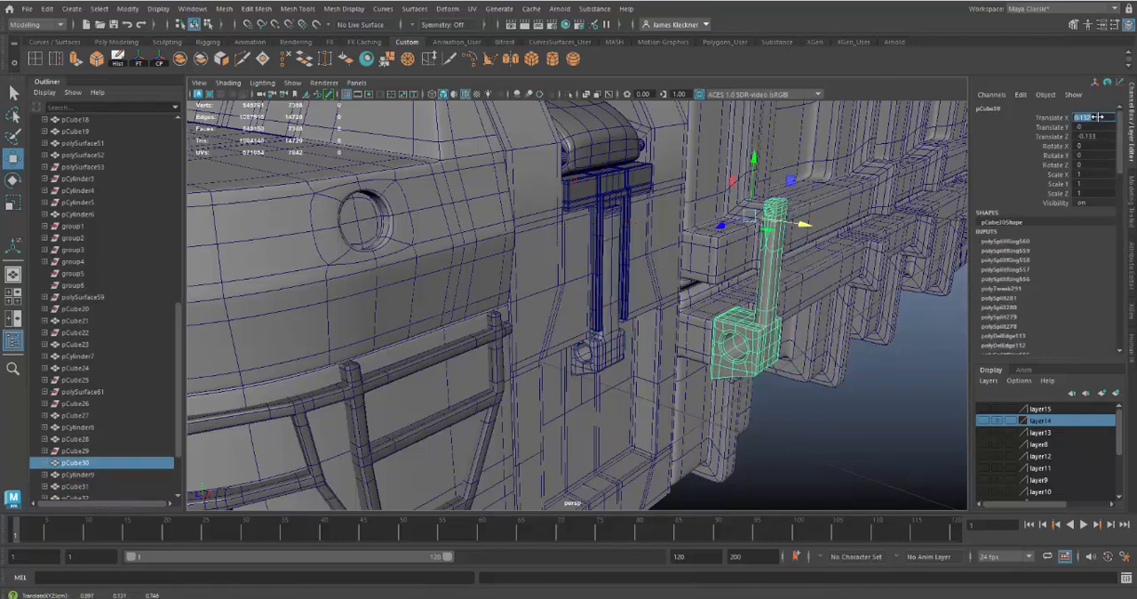
{"action": "type", "text": "0"}
{"action": "key", "text": "Return"}
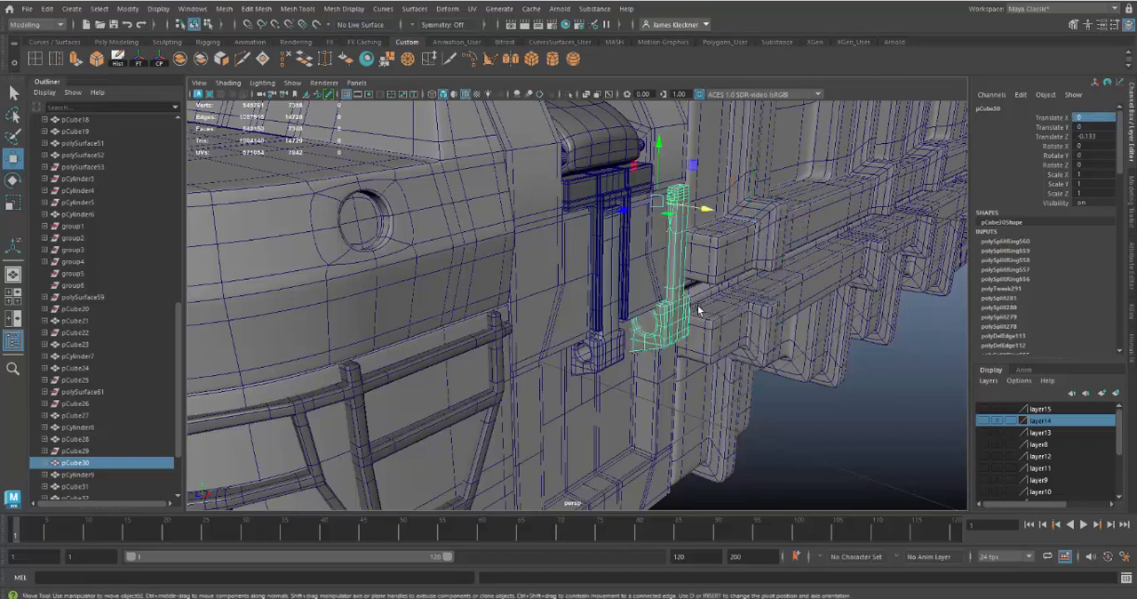
{"action": "double_click", "coordinate": [1098, 136]}
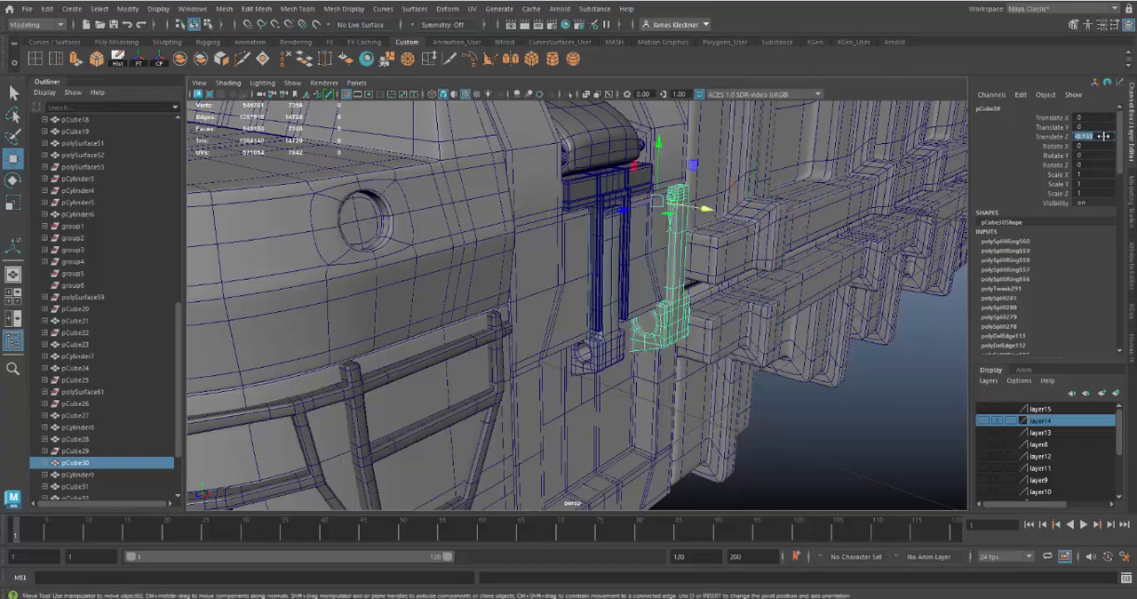
{"action": "type", "text": "0"}
{"action": "key", "text": "Return"}
Check how the spare arm overlaps the mounted arm up close, in both wireframe and shaded display
{"action": "left_click_drag", "start_coordinate": [662, 350], "coordinate": [657, 321], "text": "alt"}
{"action": "right_click_drag", "start_coordinate": [657, 321], "coordinate": [676, 352], "text": "alt"}
{"action": "left_click_drag", "start_coordinate": [676, 352], "coordinate": [601, 364], "text": "alt"}
{"action": "key", "text": "4"}
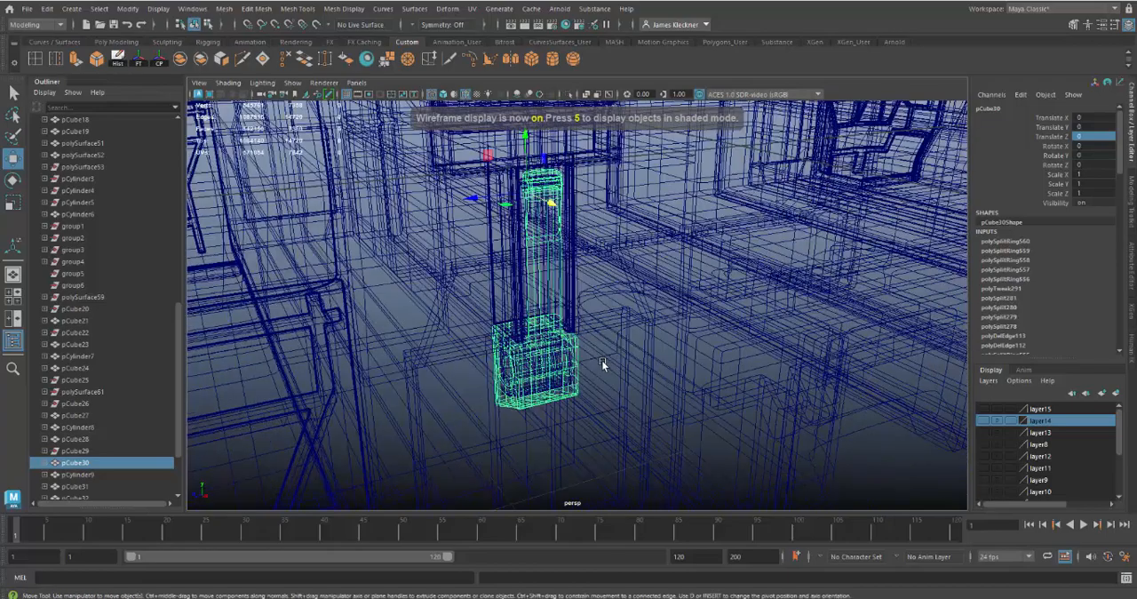
{"action": "key", "text": "5"}
{"action": "left_click_drag", "start_coordinate": [531, 331], "coordinate": [566, 350], "text": "alt"}
{"action": "right_click_drag", "start_coordinate": [566, 350], "coordinate": [573, 352], "text": "alt"}
Isolate the two overlapping latch arms and compare their sizes in wireframe, and restore the full shaded scene
{"action": "left_click", "coordinate": [545, 302], "text": "shift"}
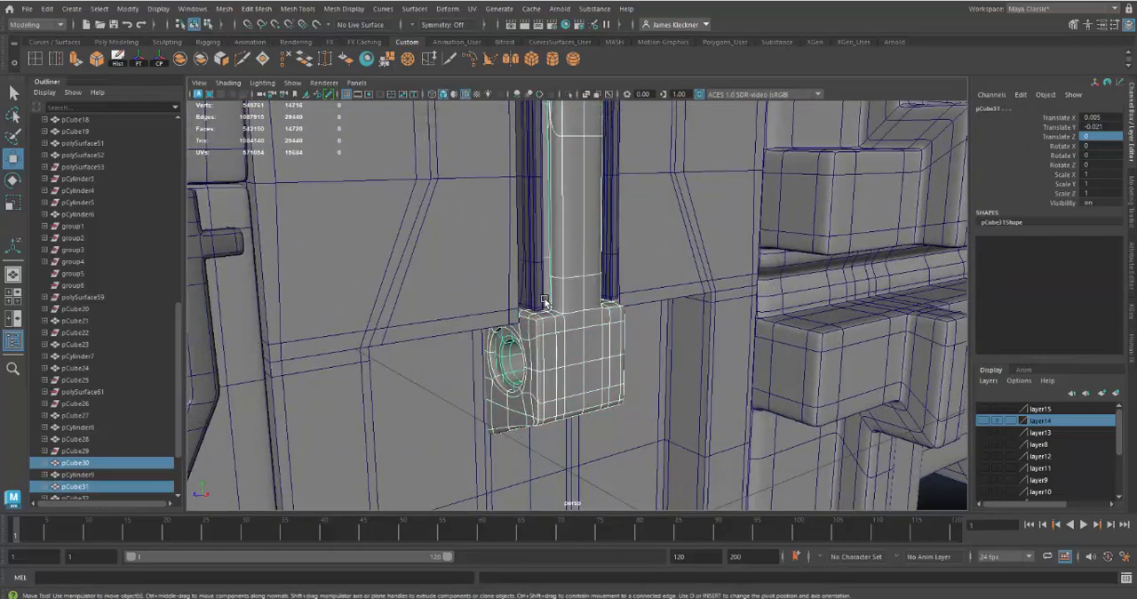
{"action": "left_click", "coordinate": [569, 93]}
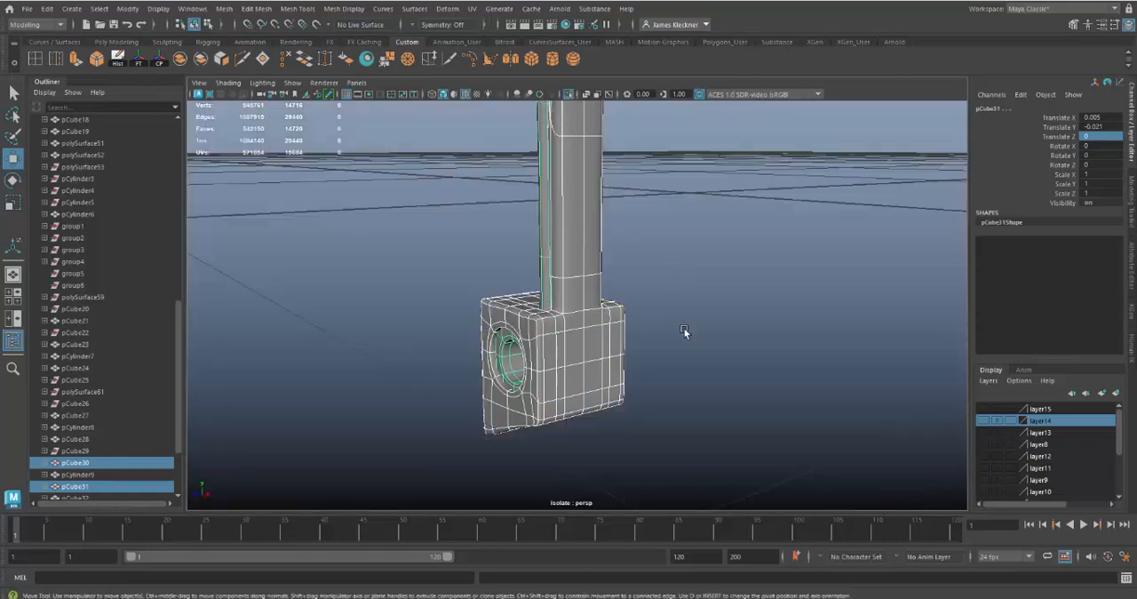
{"action": "key", "text": "f"}
{"action": "left_click_drag", "start_coordinate": [647, 298], "coordinate": [639, 311], "text": "alt"}
{"action": "key", "text": "4"}
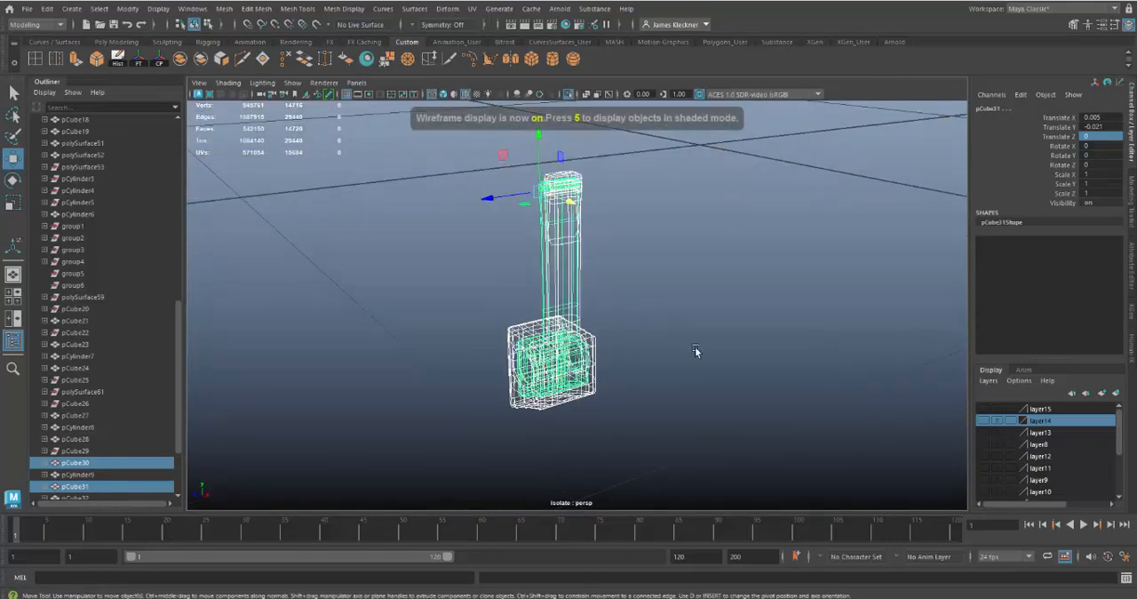
{"action": "mouse_move", "coordinate": [695, 347]}
{"action": "left_mouse_down", "text": "alt"}
{"action": "mouse_move", "coordinate": [656, 348]}
{"action": "mouse_move", "coordinate": [707, 340]}
{"action": "left_mouse_up", "text": "alt"}
{"action": "right_click_drag", "start_coordinate": [707, 341], "coordinate": [726, 390], "text": "alt"}
{"action": "middle_click_drag", "start_coordinate": [720, 350], "coordinate": [720, 385], "text": "alt"}
{"action": "left_click", "coordinate": [568, 95]}
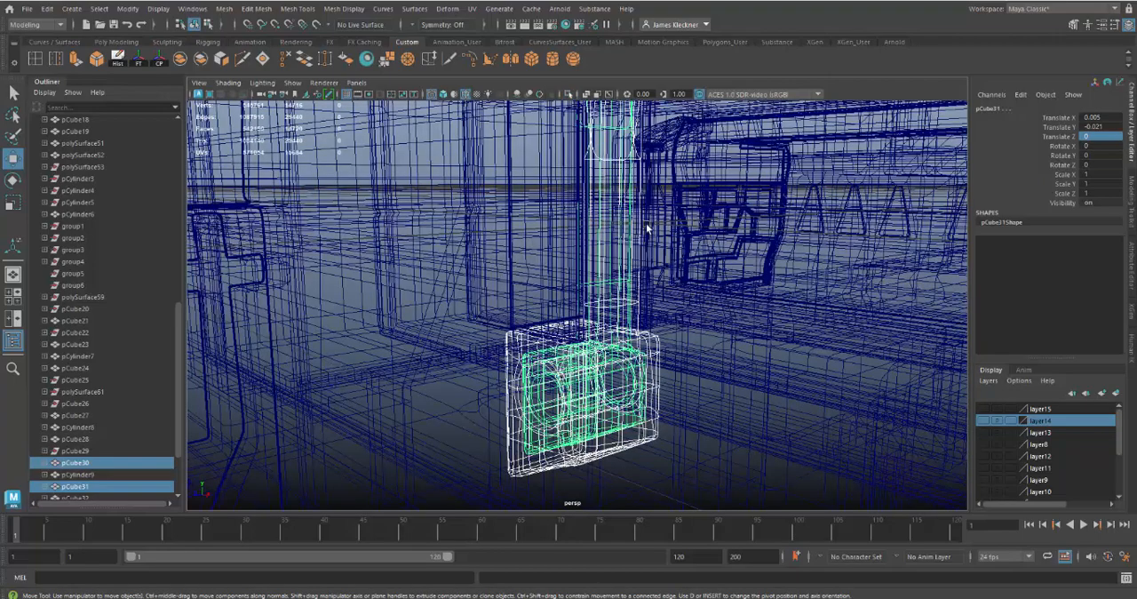
{"action": "key", "text": "f"}
{"action": "key", "text": "5"}
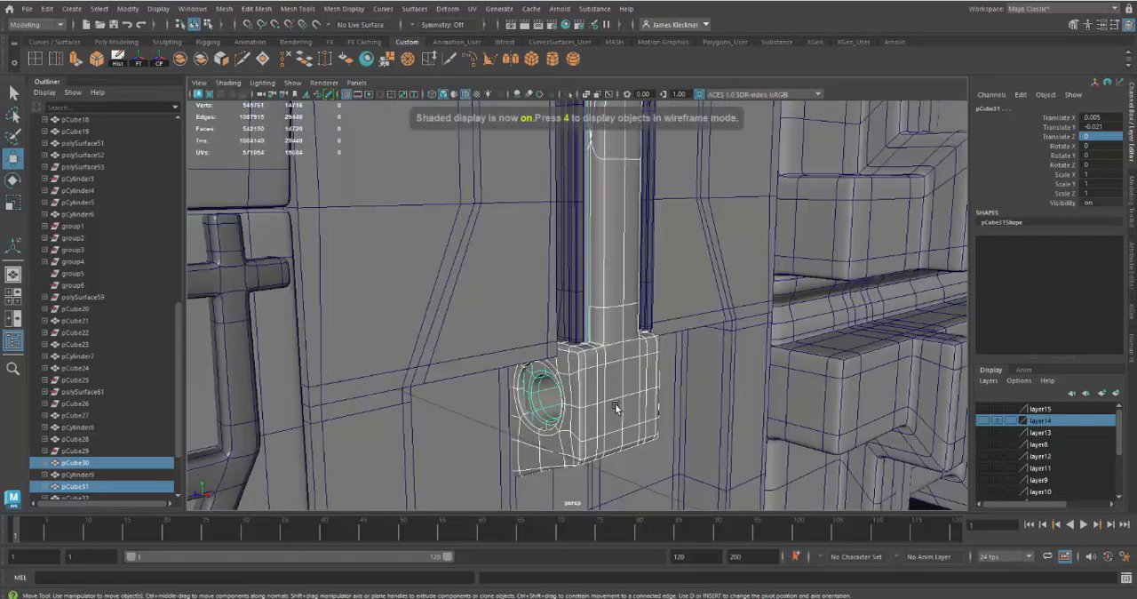
{"action": "scroll", "coordinate": [600, 372], "scroll_direction": "down", "scroll_amount": 5}
{"action": "mouse_move", "coordinate": [600, 372]}
{"action": "left_mouse_down", "text": "alt"}
{"action": "mouse_move", "coordinate": [581, 350]}
{"action": "mouse_move", "coordinate": [583, 363]}
{"action": "left_mouse_up", "text": "alt"}
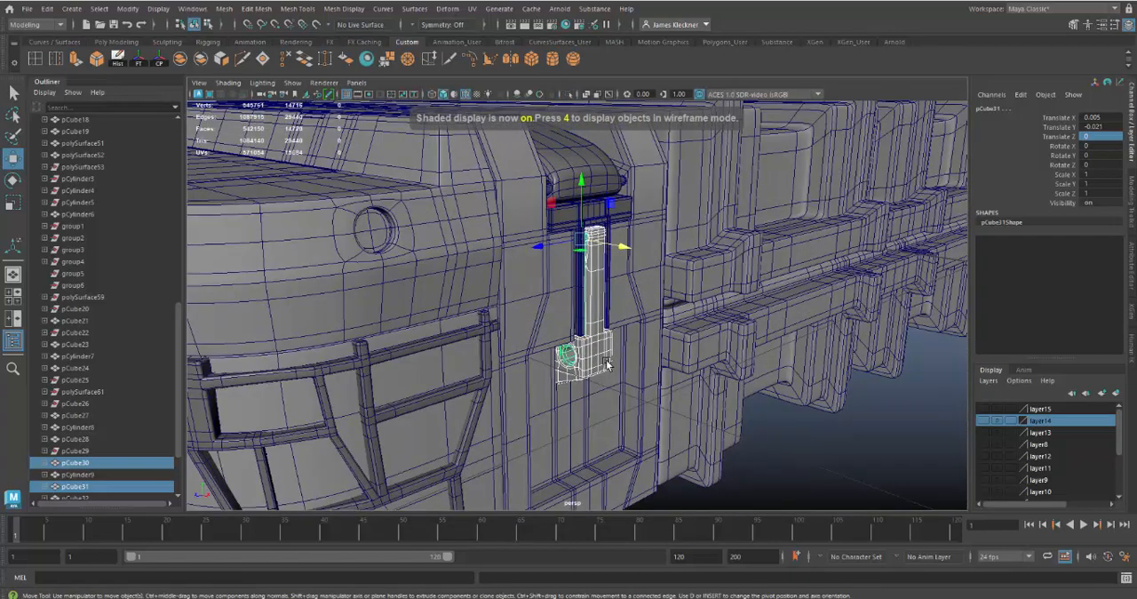
Shift the larger arm aside along Z and move the smaller original arm along Z out of the latch area
{"action": "left_click", "coordinate": [607, 364]}
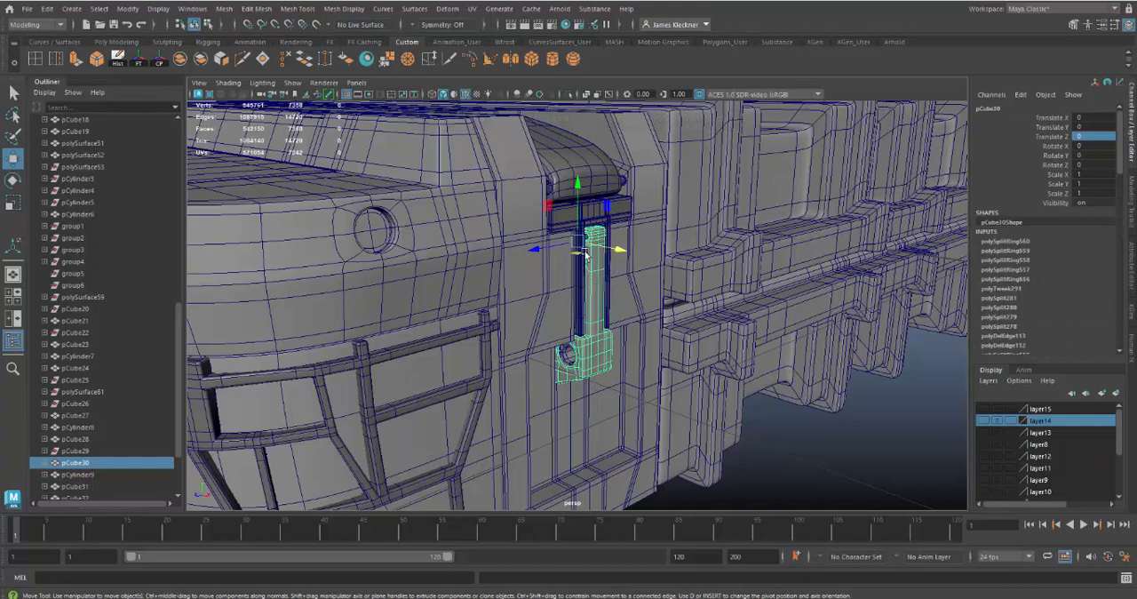
{"action": "left_click_drag", "start_coordinate": [539, 249], "coordinate": [591, 257]}
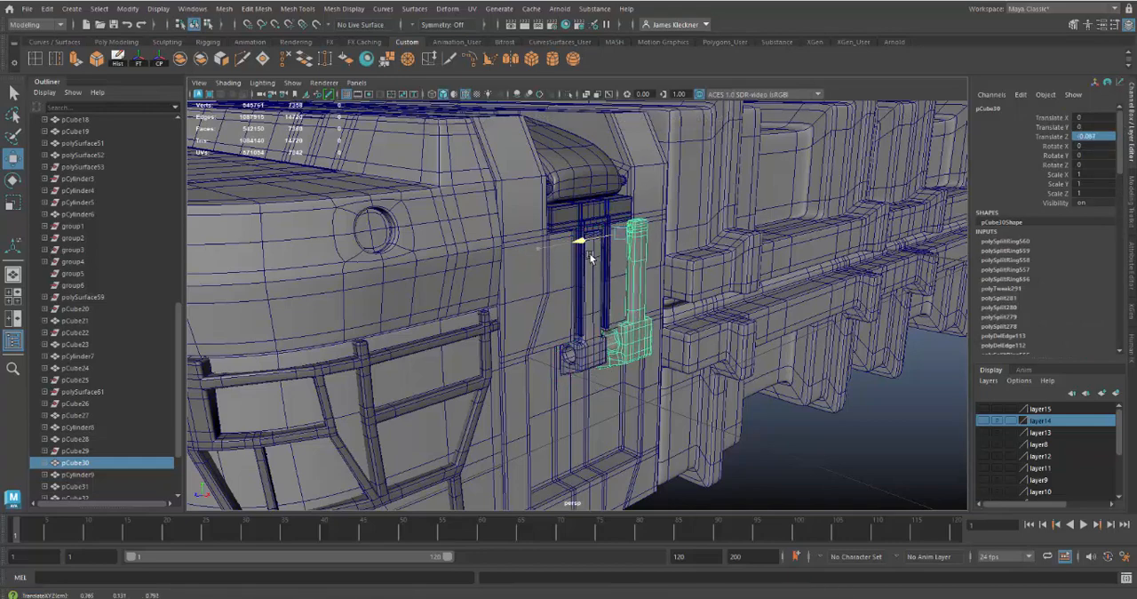
{"action": "left_click", "coordinate": [595, 306]}
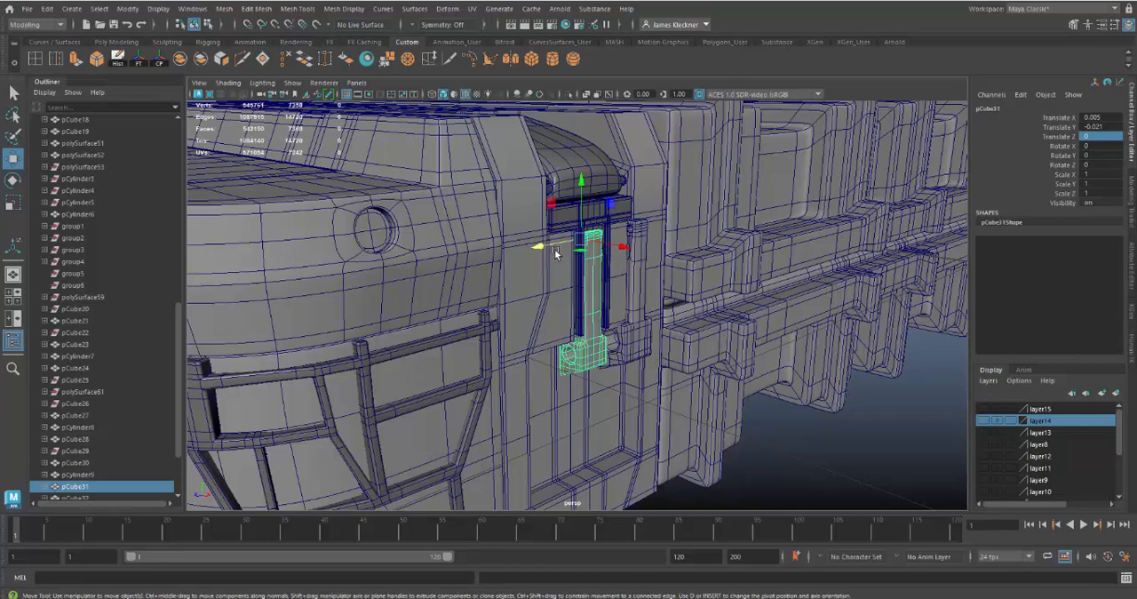
{"action": "left_click_drag", "start_coordinate": [678, 388], "coordinate": [706, 424], "text": "alt"}
{"action": "left_click_drag", "start_coordinate": [524, 271], "coordinate": [188, 338]}
Set the larger arm's Translate Z to 0 so that it sits between the latch's guide rails
{"action": "left_click", "coordinate": [600, 278]}
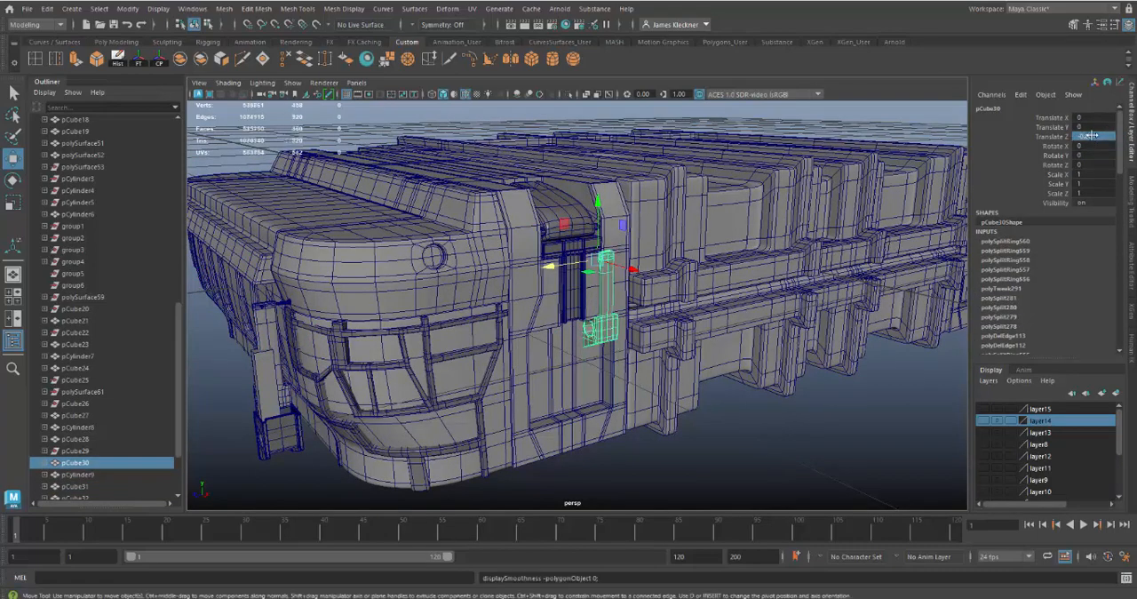
{"action": "type", "text": "0"}
{"action": "key", "text": "Return"}
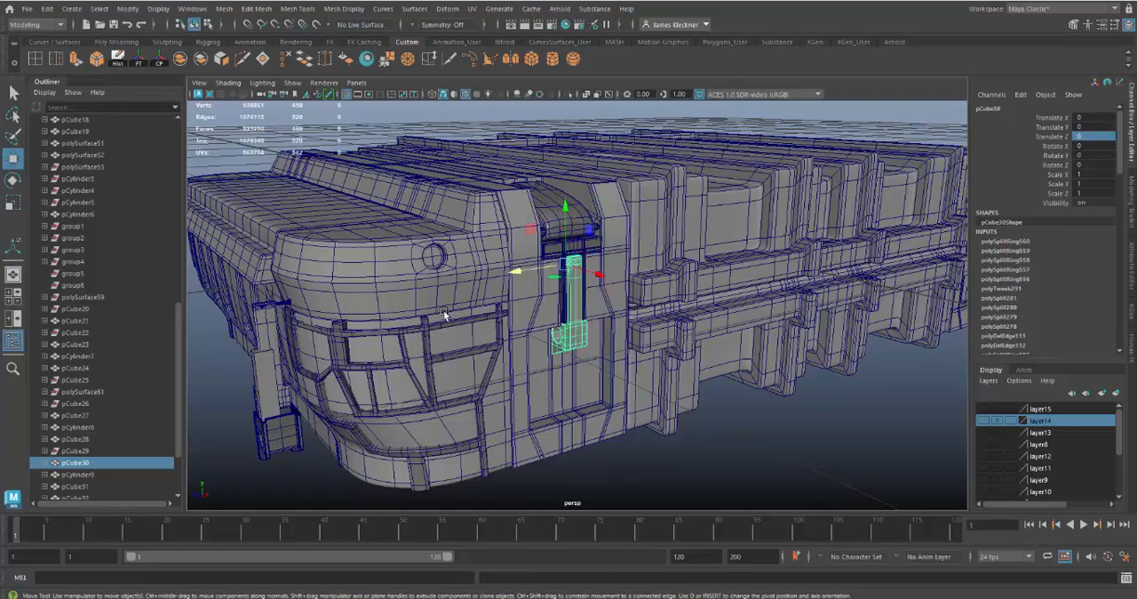
Select all vertices of the larger latch arm and scale them down uniformly to fit between the guide rails
{"action": "right_click_drag", "start_coordinate": [537, 240], "coordinate": [616, 393], "text": "alt"}
{"action": "left_click_drag", "start_coordinate": [616, 394], "coordinate": [552, 189], "text": "alt"}
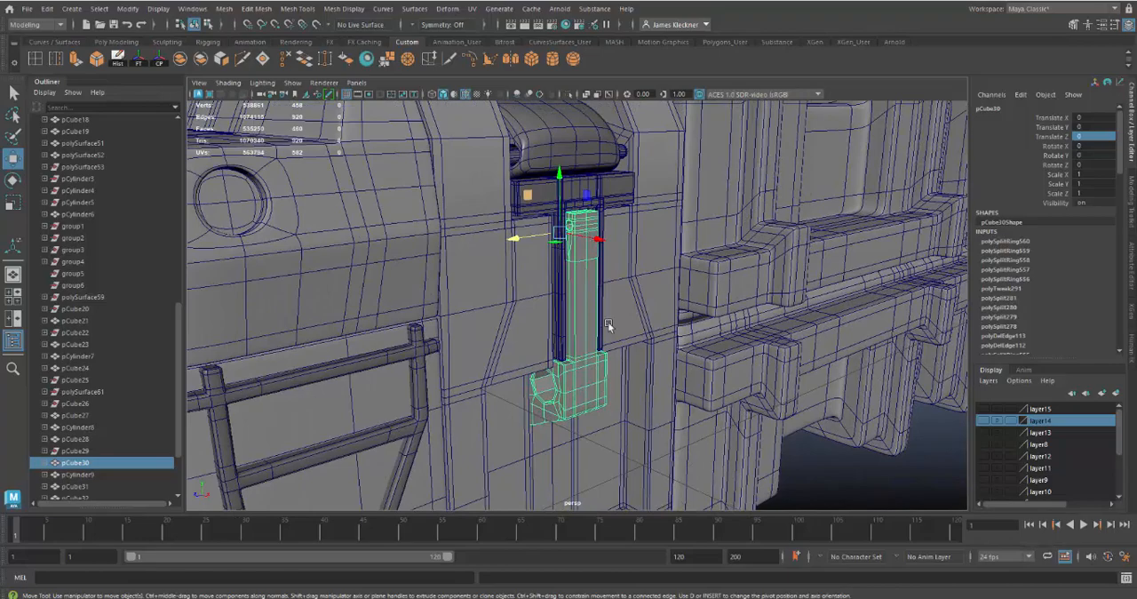
{"action": "mouse_move", "coordinate": [608, 325]}
{"action": "left_mouse_down", "text": "alt"}
{"action": "mouse_move", "coordinate": [595, 297]}
{"action": "mouse_move", "coordinate": [601, 315]}
{"action": "left_mouse_up", "text": "alt"}
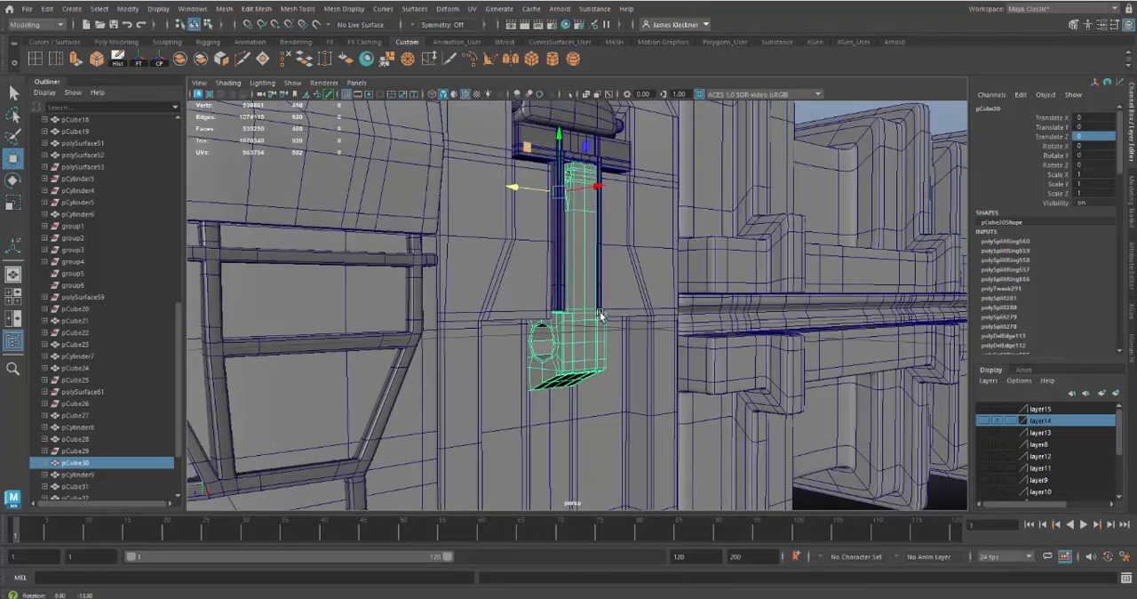
{"action": "right_click", "coordinate": [594, 313]}
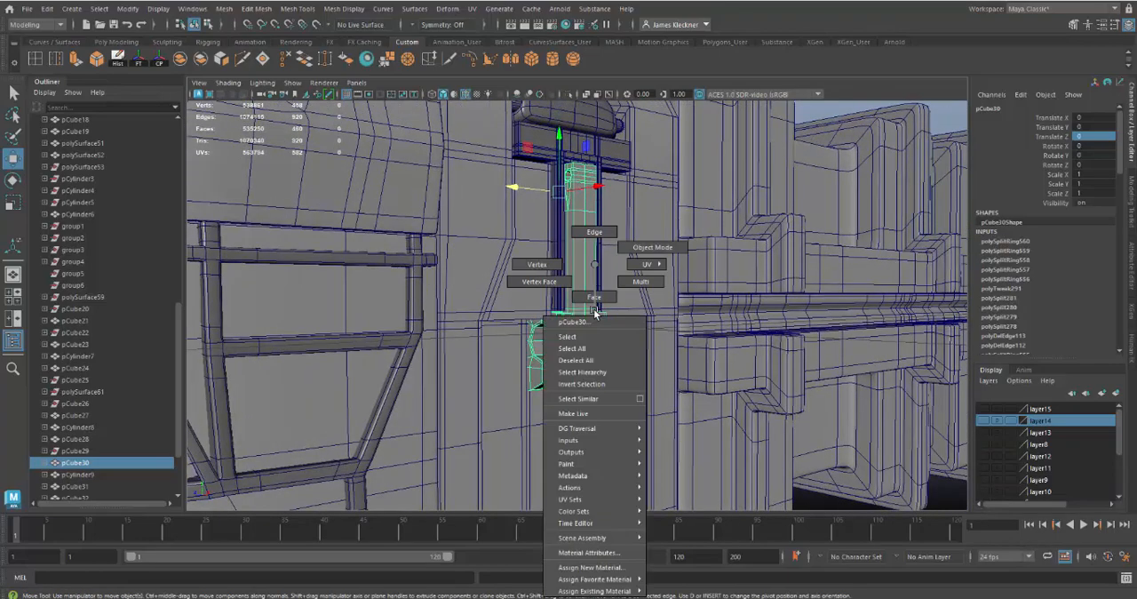
{"action": "left_click", "coordinate": [537, 265]}
{"action": "left_click_drag", "start_coordinate": [693, 464], "coordinate": [667, 419]}
{"action": "left_click_drag", "start_coordinate": [536, 336], "coordinate": [569, 399], "text": "alt"}
{"action": "key", "text": "r"}
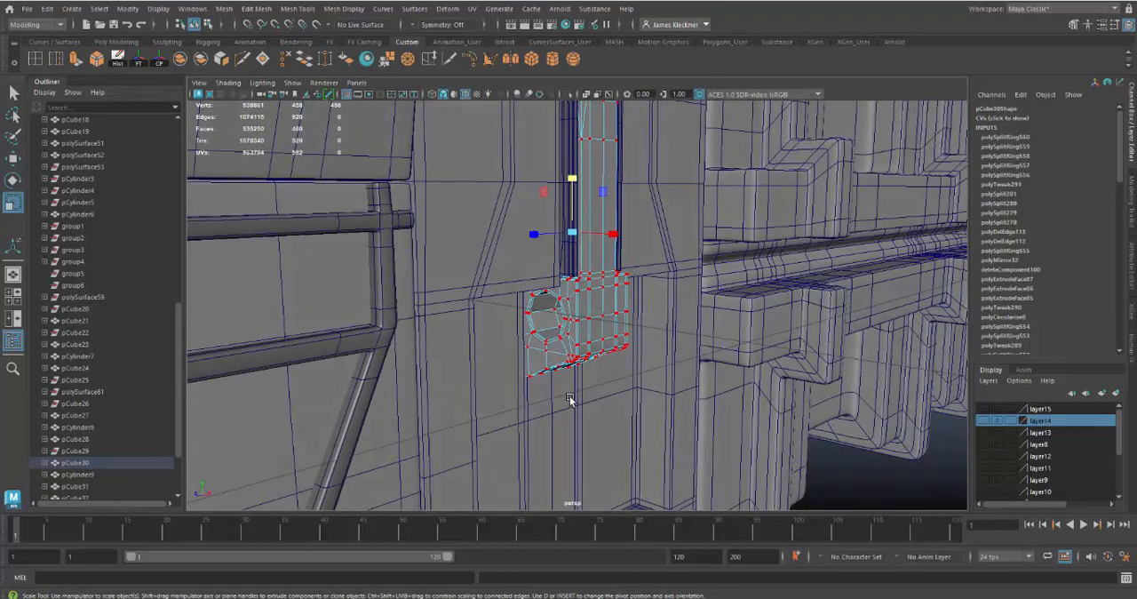
{"action": "left_click_drag", "start_coordinate": [614, 313], "coordinate": [551, 299], "text": "alt"}
{"action": "left_click_drag", "start_coordinate": [623, 351], "coordinate": [549, 300], "text": "alt"}
{"action": "left_click_drag", "start_coordinate": [612, 358], "coordinate": [575, 336], "text": "alt"}
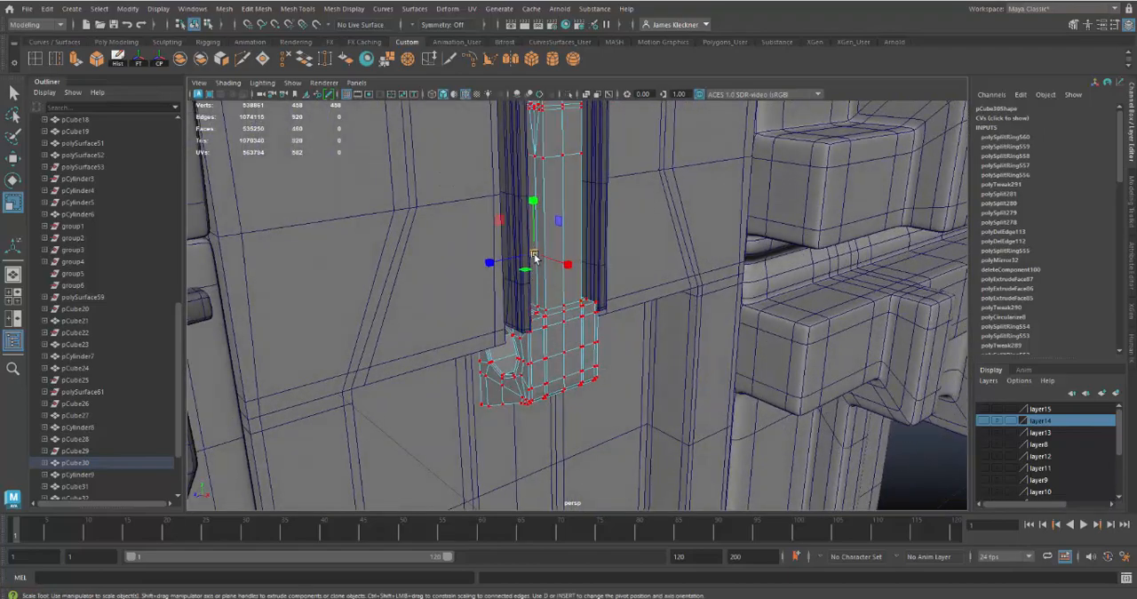
{"action": "left_click_drag", "start_coordinate": [535, 255], "coordinate": [513, 261]}
{"action": "mouse_move", "coordinate": [563, 344]}
{"action": "left_mouse_down", "text": "alt"}
{"action": "mouse_move", "coordinate": [542, 313]}
{"action": "mouse_move", "coordinate": [613, 306]}
{"action": "mouse_move", "coordinate": [561, 348]}
{"action": "mouse_move", "coordinate": [571, 349]}
{"action": "left_mouse_up", "text": "alt"}
Move the arm's vertices along X and Y so its lower block sits just under the ends of the guide rails
{"action": "key", "text": "w"}
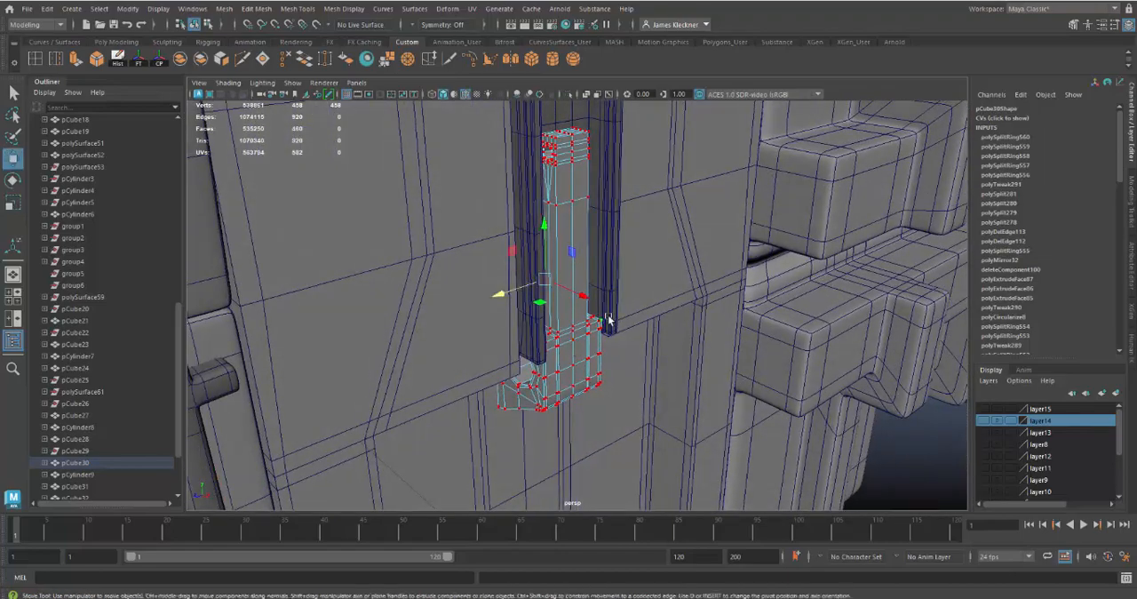
{"action": "left_click_drag", "start_coordinate": [584, 300], "coordinate": [568, 357]}
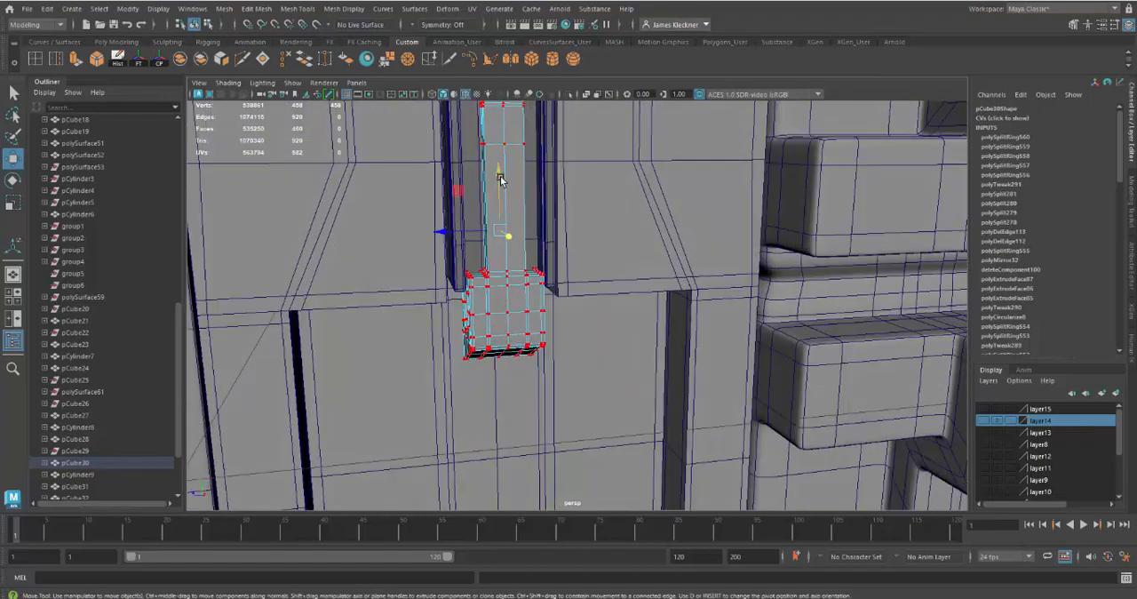
{"action": "left_click_drag", "start_coordinate": [500, 175], "coordinate": [551, 278]}
{"action": "right_click_drag", "start_coordinate": [551, 277], "coordinate": [561, 302], "text": "alt"}
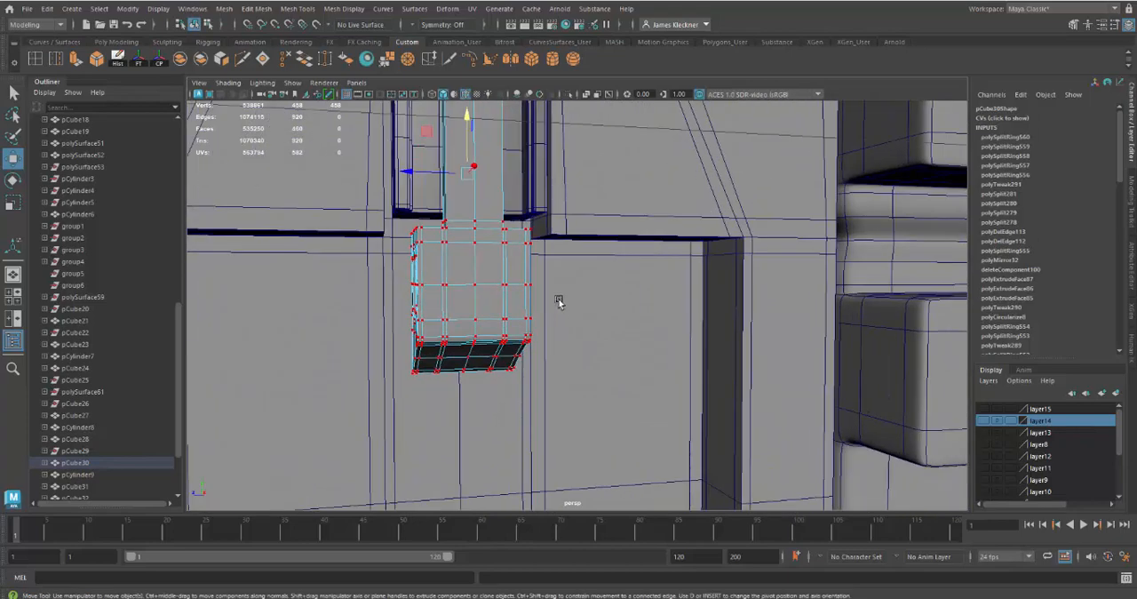
{"action": "middle_click_drag", "start_coordinate": [561, 302], "coordinate": [570, 357], "text": "alt"}
{"action": "left_click_drag", "start_coordinate": [481, 173], "coordinate": [479, 161]}
{"action": "left_click_drag", "start_coordinate": [577, 313], "coordinate": [512, 309], "text": "alt"}
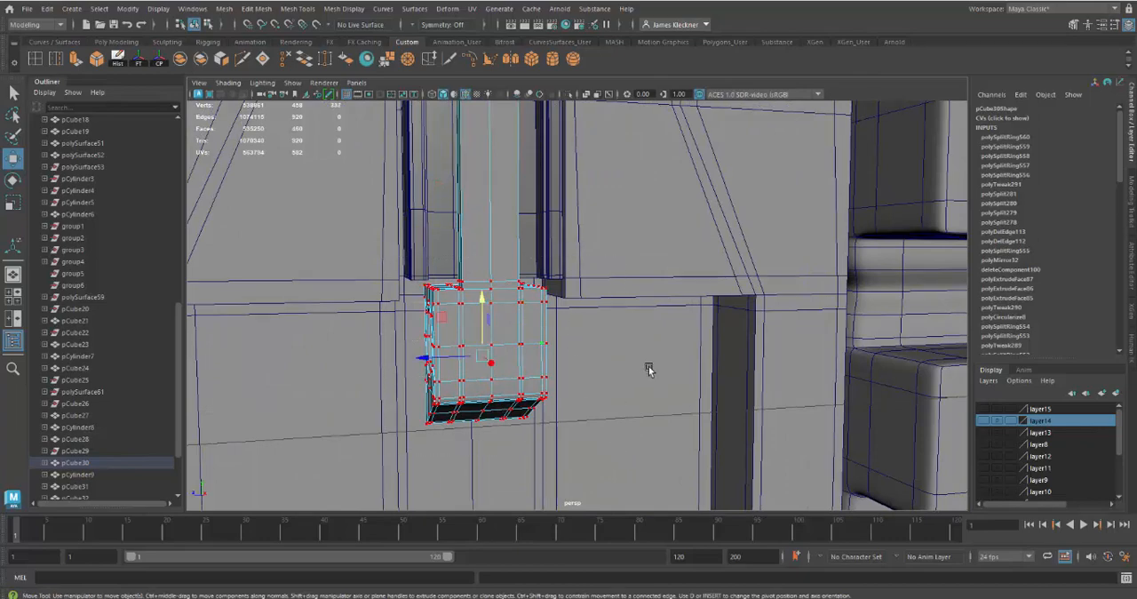
{"action": "left_click_drag", "start_coordinate": [648, 369], "coordinate": [669, 370], "text": "alt"}
{"action": "left_click_drag", "start_coordinate": [747, 429], "coordinate": [716, 402], "text": "alt"}
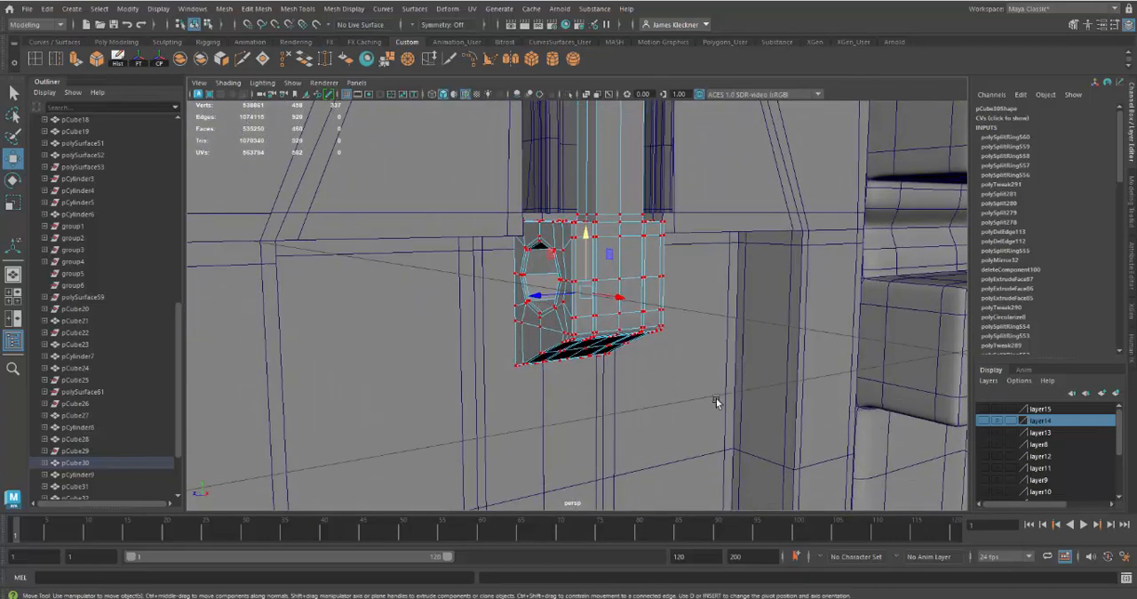
Reselect all of the arm's vertices and scale them wider along Z so the lower block spans the gap between the rails
{"action": "left_click_drag", "start_coordinate": [669, 366], "coordinate": [621, 383], "text": "alt"}
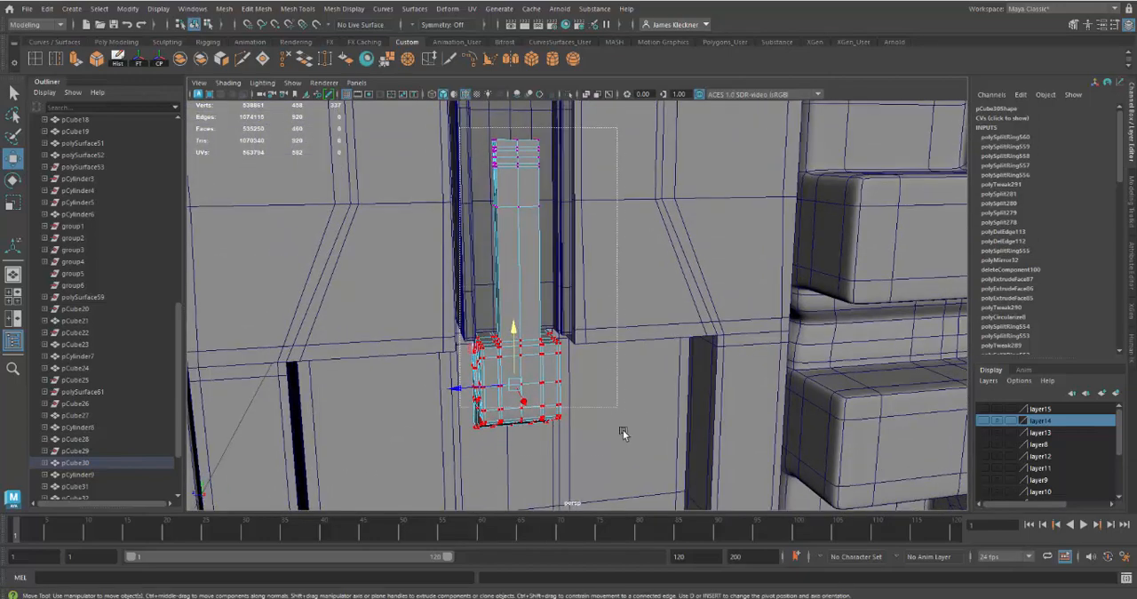
{"action": "left_click_drag", "start_coordinate": [627, 471], "coordinate": [630, 466]}
{"action": "left_click_drag", "start_coordinate": [636, 401], "coordinate": [648, 398], "text": "alt"}
{"action": "key", "text": "r"}
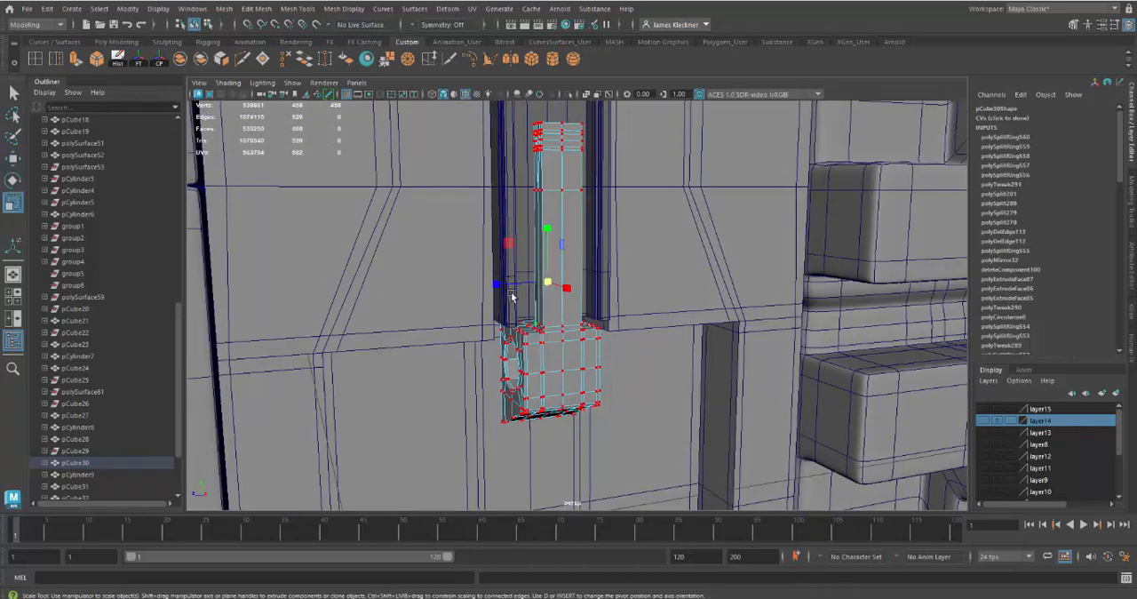
{"action": "left_click_drag", "start_coordinate": [511, 297], "coordinate": [499, 317], "text": "alt"}
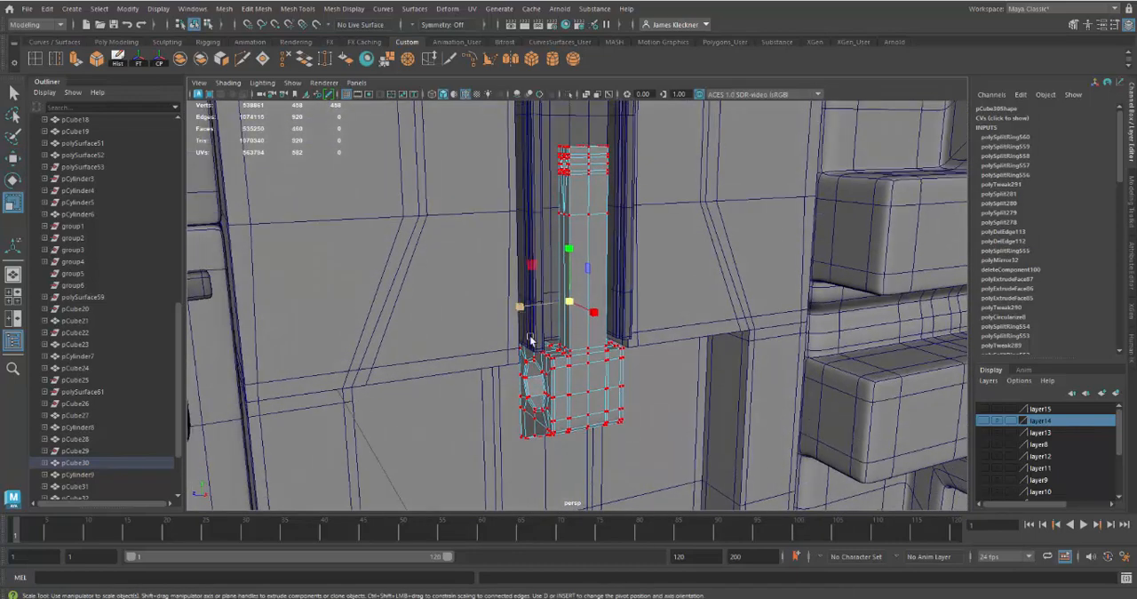
{"action": "left_click_drag", "start_coordinate": [604, 392], "coordinate": [586, 366], "text": "alt"}
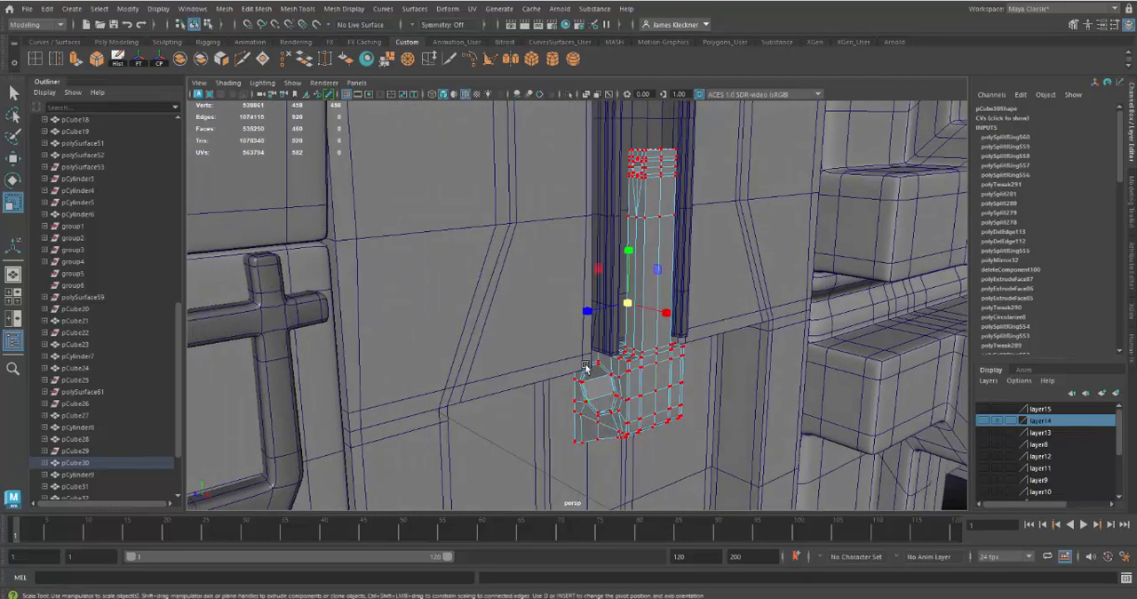
{"action": "left_click_drag", "start_coordinate": [648, 418], "coordinate": [601, 411], "text": "alt"}
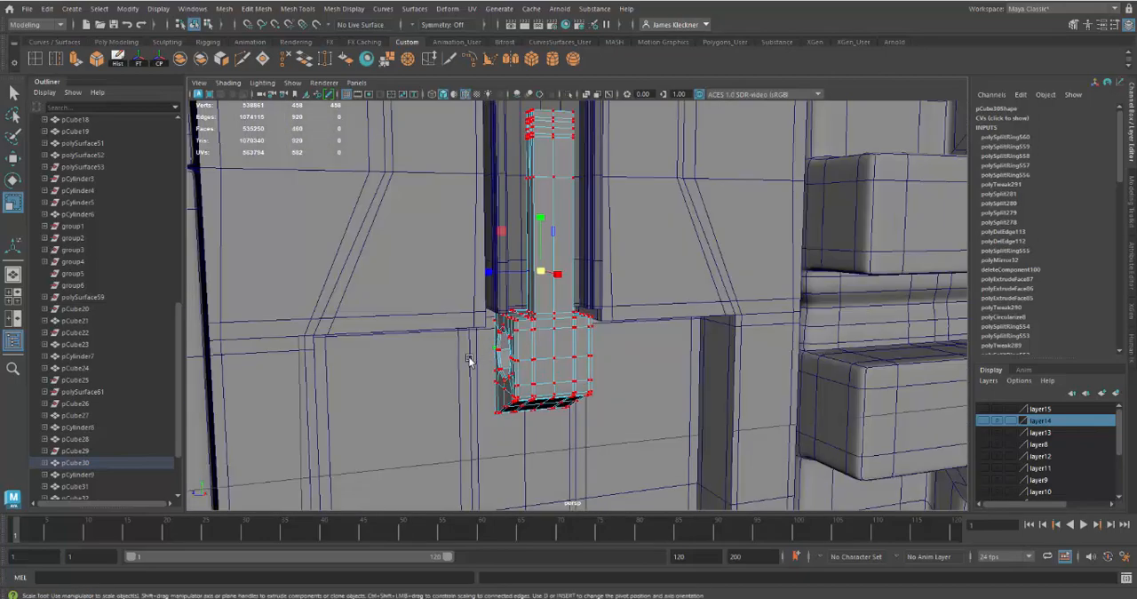
{"action": "left_click_drag", "start_coordinate": [490, 276], "coordinate": [483, 276]}
{"action": "left_click_drag", "start_coordinate": [593, 362], "coordinate": [577, 342], "text": "alt"}
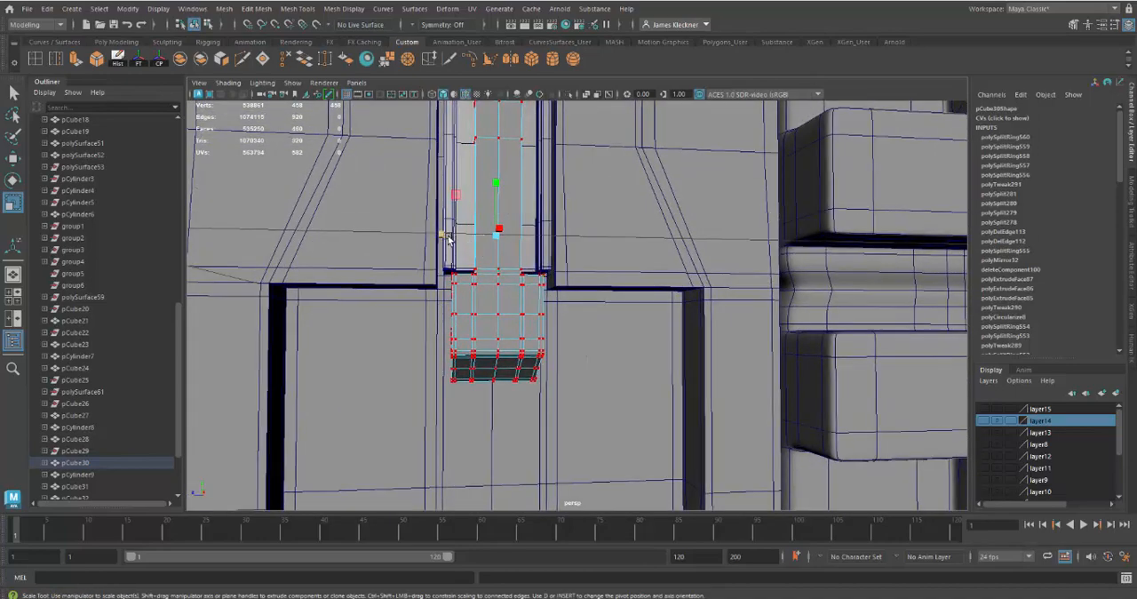
{"action": "left_click_drag", "start_coordinate": [449, 238], "coordinate": [436, 237]}
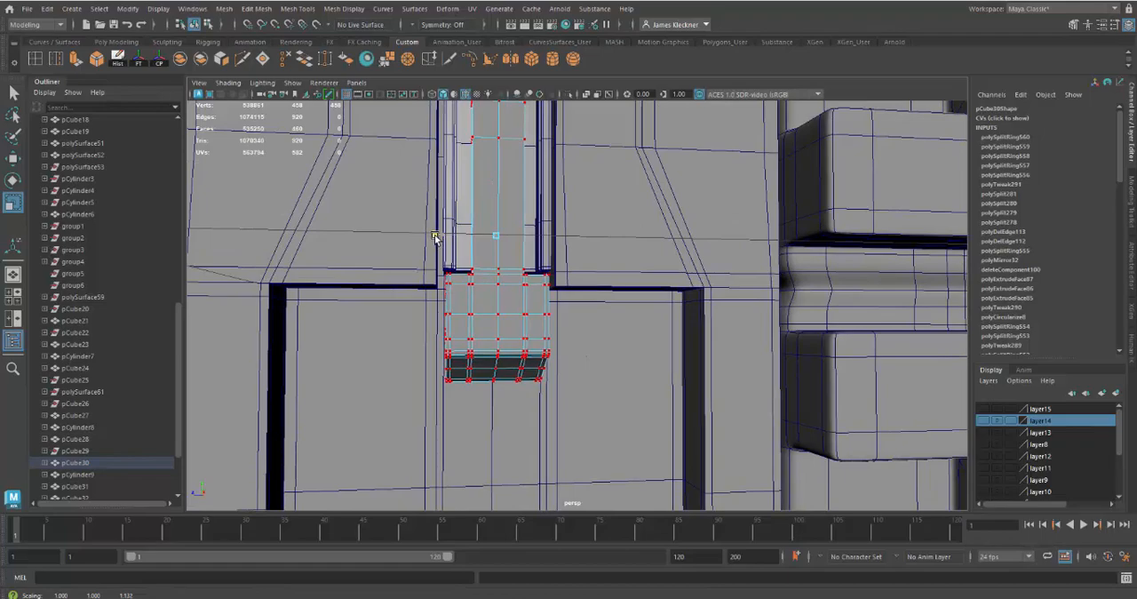
Select the vertices at the arm's upper end and move them up along Y to lengthen the shaft between the guide rails
{"action": "left_click_drag", "start_coordinate": [497, 300], "coordinate": [513, 163], "text": "alt"}
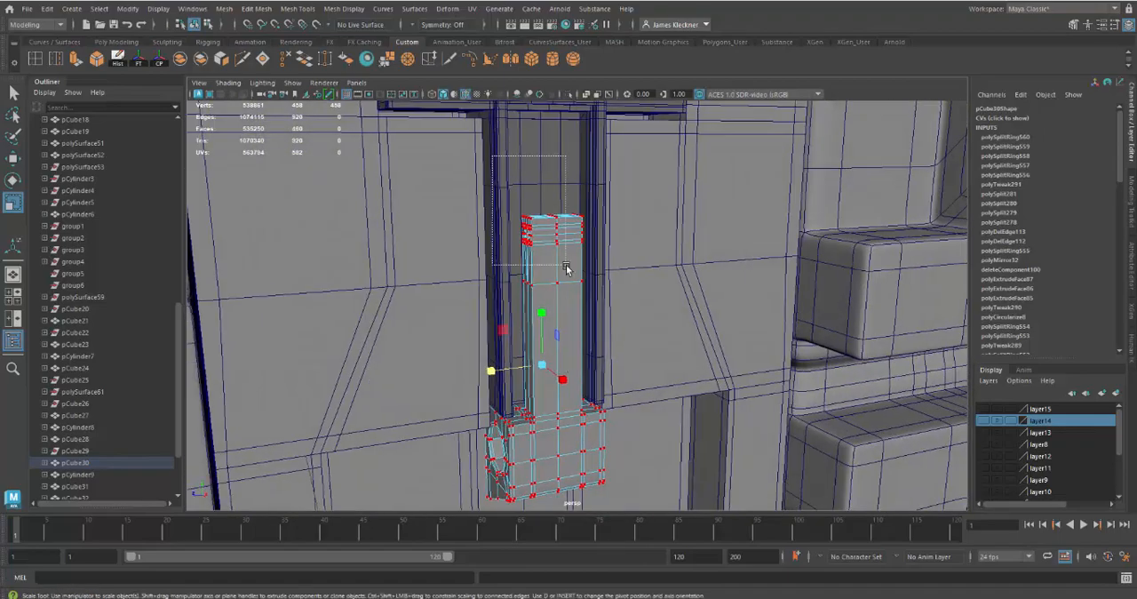
{"action": "left_click_drag", "start_coordinate": [607, 279], "coordinate": [582, 296], "text": "alt"}
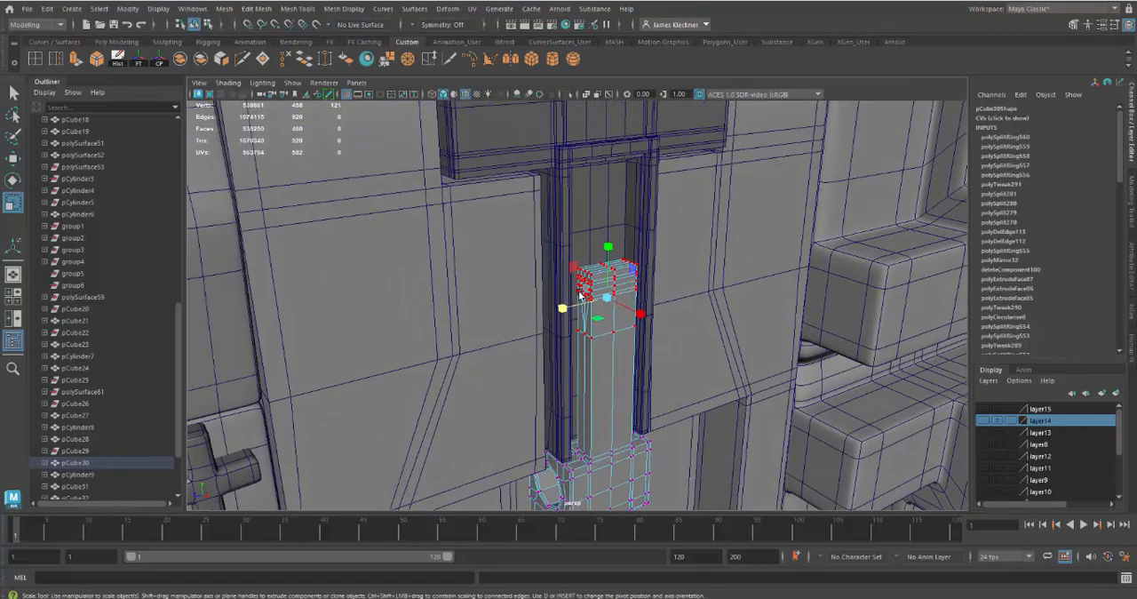
{"action": "key", "text": "w"}
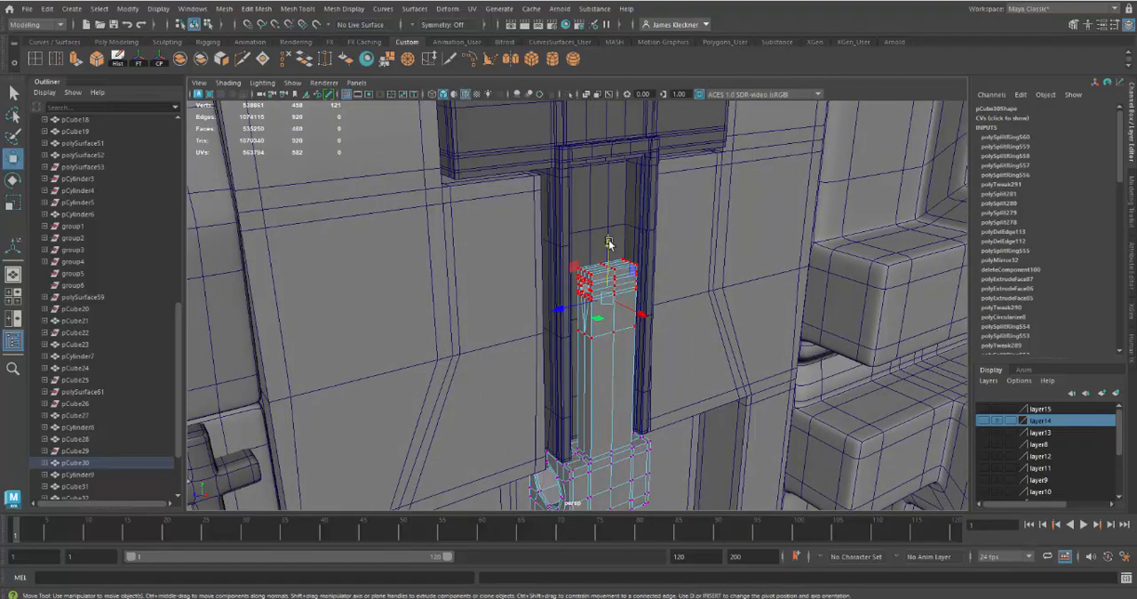
{"action": "left_click_drag", "start_coordinate": [609, 239], "coordinate": [610, 162]}
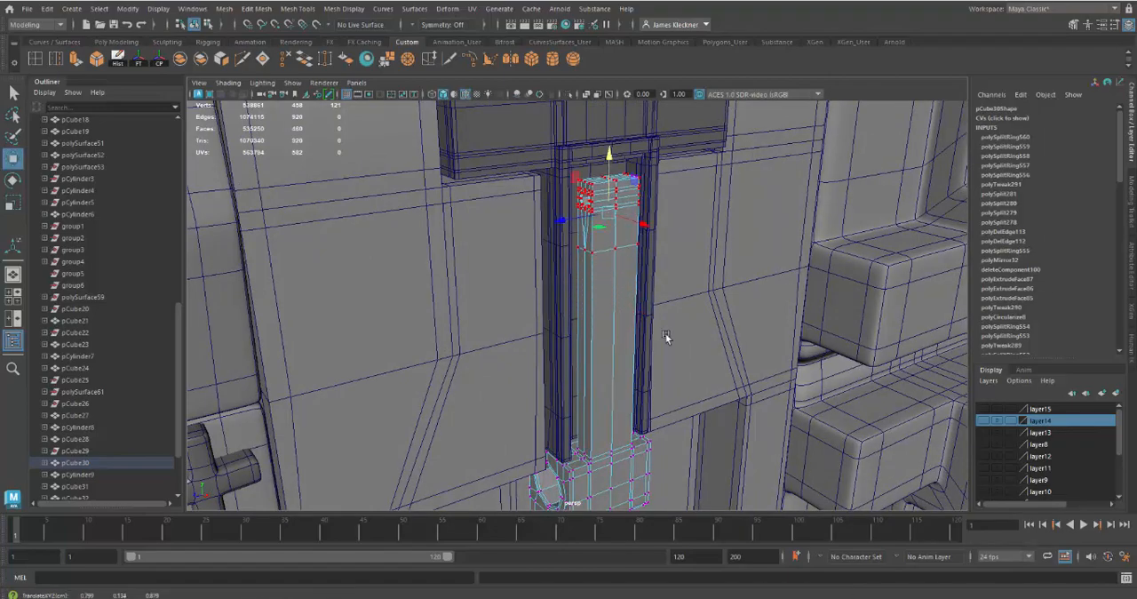
Return the latch arm to object mode and isolate it in the viewport
{"action": "mouse_move", "coordinate": [665, 333]}
{"action": "left_mouse_down", "text": "alt"}
{"action": "mouse_move", "coordinate": [622, 331]}
{"action": "mouse_move", "coordinate": [660, 341]}
{"action": "left_mouse_up", "text": "alt"}
{"action": "middle_click_drag", "start_coordinate": [661, 341], "coordinate": [626, 359], "text": "alt"}
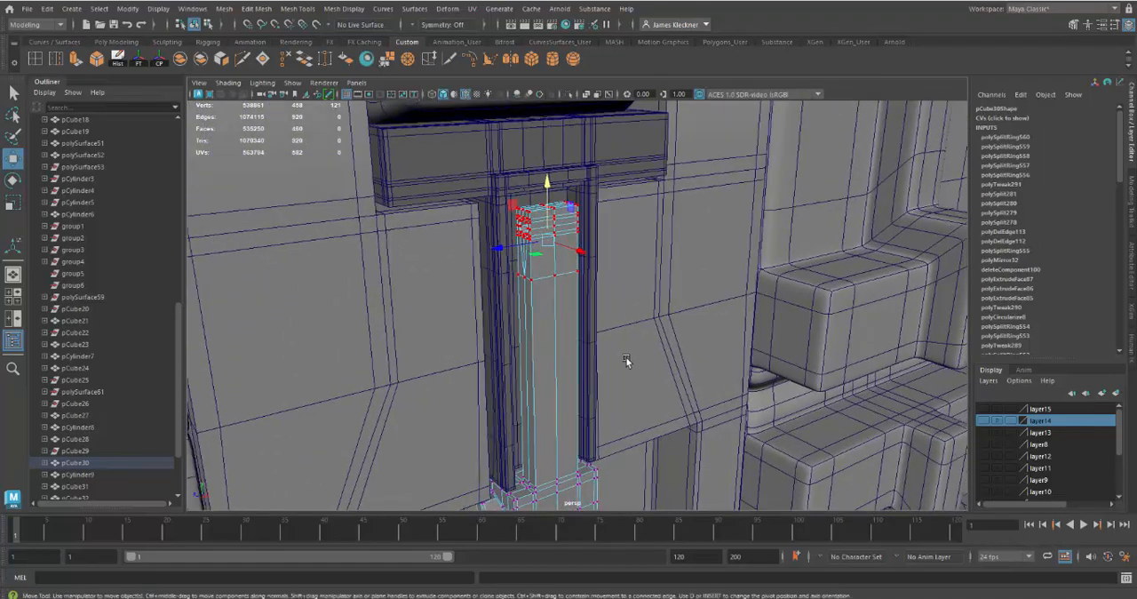
{"action": "right_click_drag", "start_coordinate": [626, 359], "coordinate": [656, 414], "text": "alt"}
{"action": "left_click_drag", "start_coordinate": [656, 414], "coordinate": [608, 343], "text": "alt"}
{"action": "key", "text": "f"}
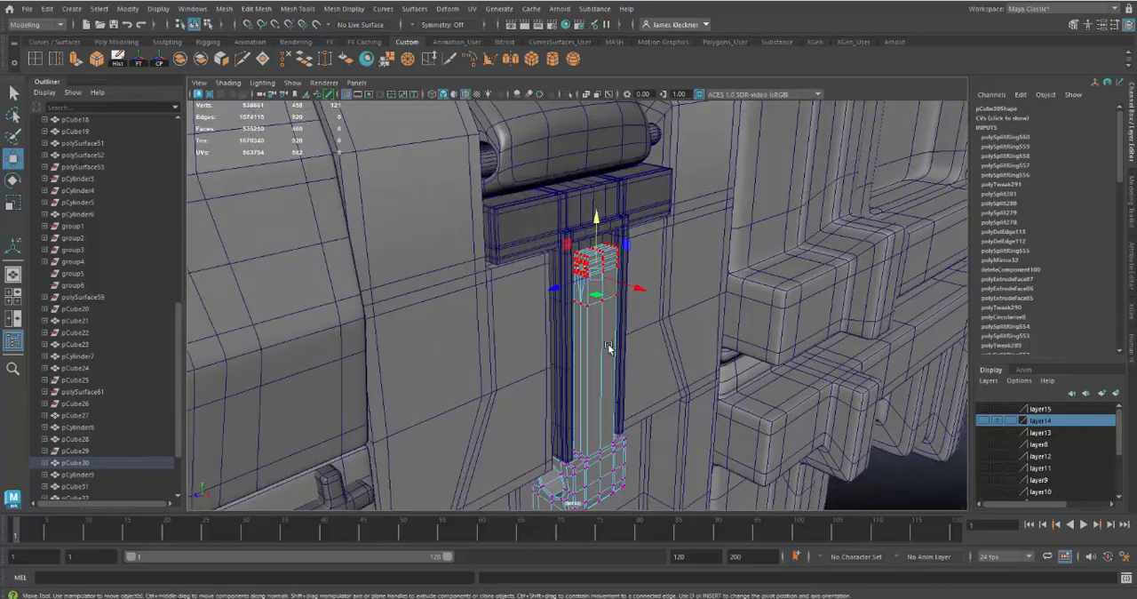
{"action": "right_click", "coordinate": [607, 344]}
{"action": "left_click", "coordinate": [624, 257]}
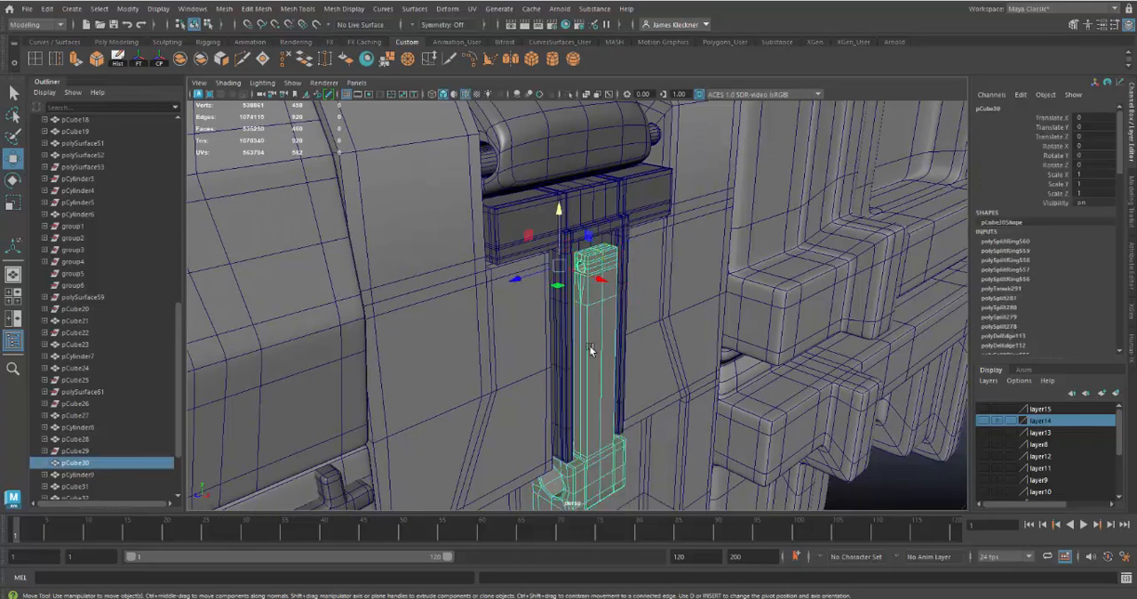
{"action": "left_click", "coordinate": [569, 94]}
{"action": "left_click_drag", "start_coordinate": [661, 360], "coordinate": [665, 314], "text": "alt"}
{"action": "scroll", "coordinate": [709, 418], "scroll_direction": "up", "scroll_amount": 5}
{"action": "scroll", "coordinate": [708, 417], "scroll_direction": "down", "scroll_amount": 3}
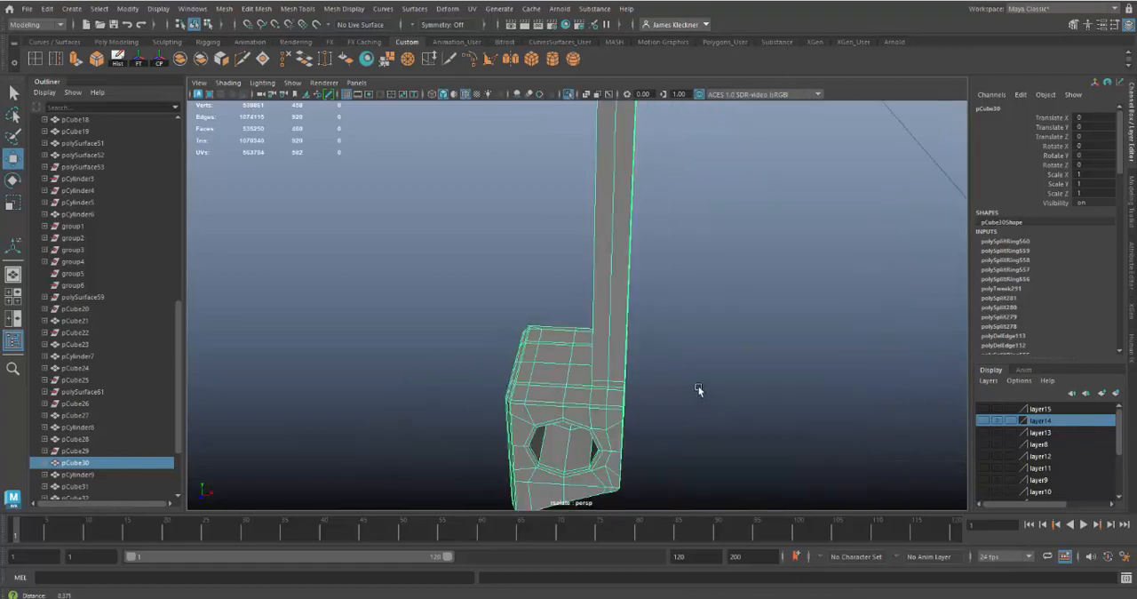
{"action": "left_click_drag", "start_coordinate": [701, 391], "coordinate": [593, 366], "text": "alt"}
{"action": "right_click_drag", "start_coordinate": [593, 366], "coordinate": [579, 342], "text": "alt"}
Switch the isolated arm to vertex mode and select all vertices at the shaft's upper end
{"action": "right_click", "coordinate": [541, 192]}
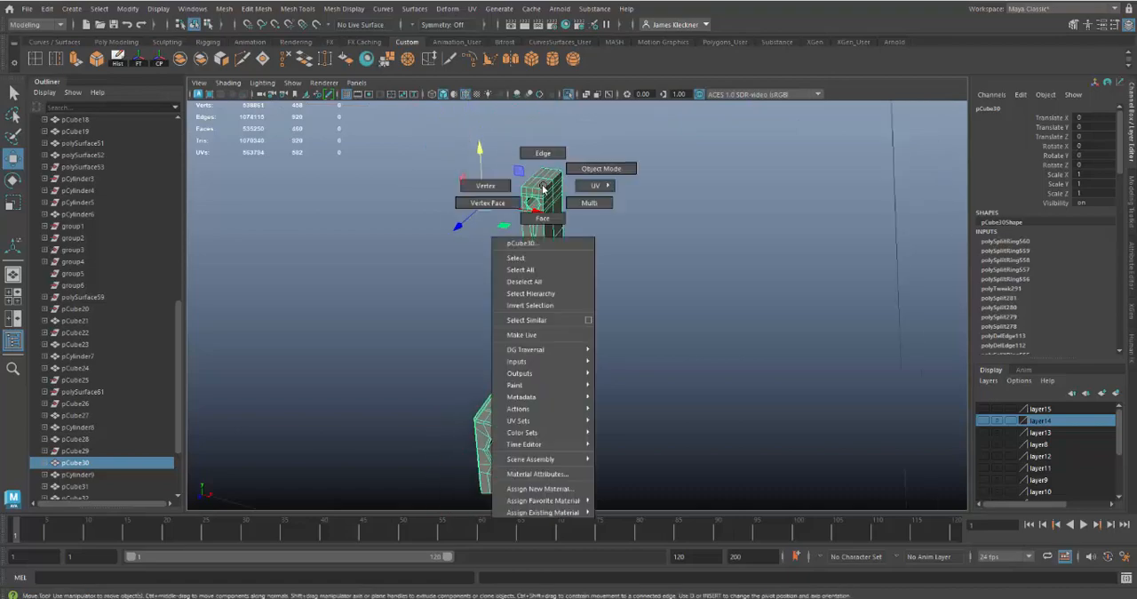
{"action": "left_click", "coordinate": [503, 187]}
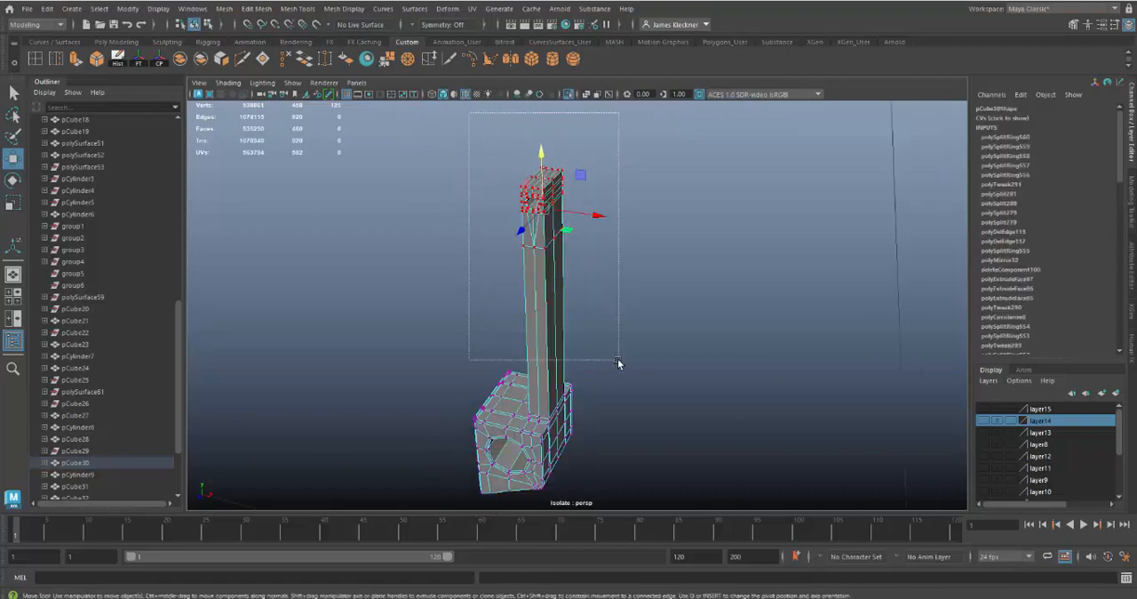
{"action": "left_click_drag", "start_coordinate": [673, 357], "coordinate": [682, 351], "text": "alt"}
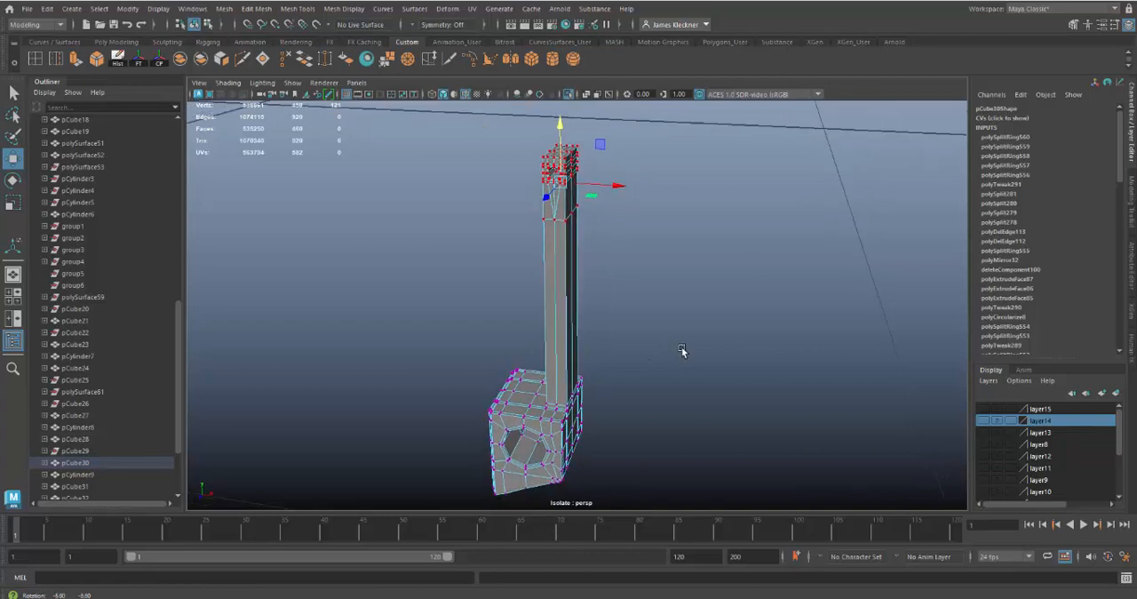
Try to scale the vertices at the shaft's upper end down uniformly
{"action": "key", "text": "r"}
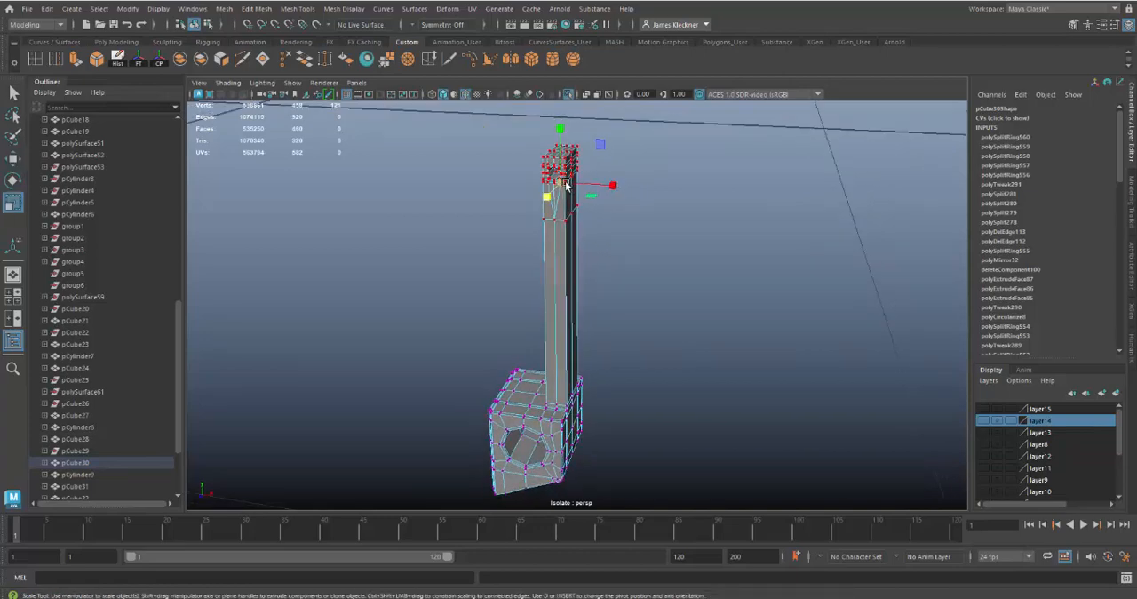
{"action": "left_click_drag", "start_coordinate": [566, 183], "coordinate": [557, 184]}
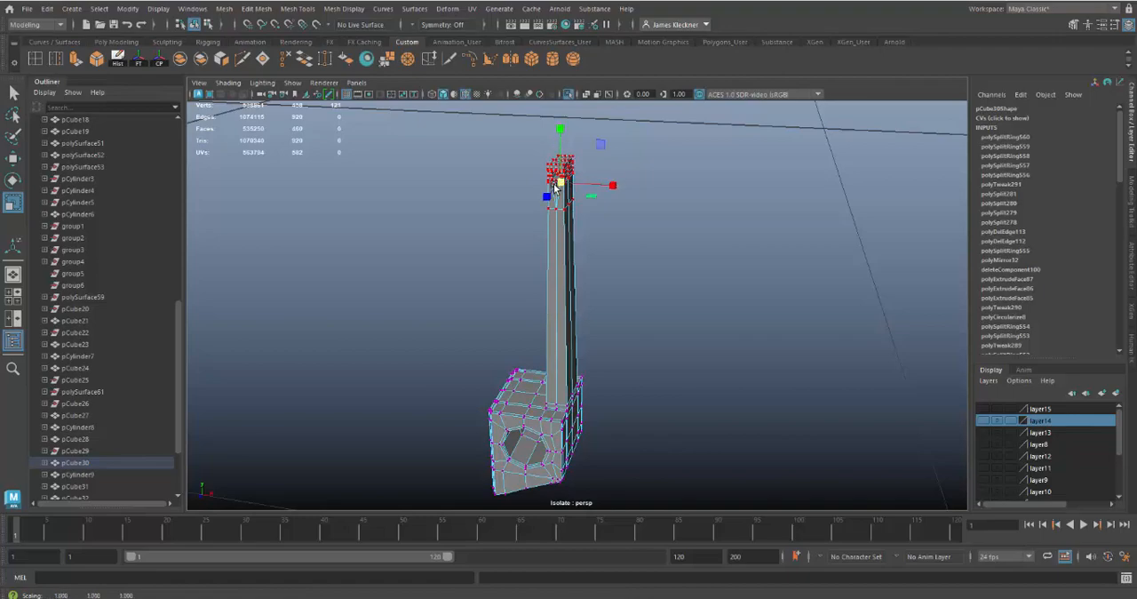
{"action": "mouse_move", "coordinate": [570, 347]}
{"action": "left_mouse_down", "text": "alt"}
{"action": "mouse_move", "coordinate": [577, 380]}
{"action": "mouse_move", "coordinate": [548, 361]}
{"action": "mouse_move", "coordinate": [572, 366]}
{"action": "left_mouse_up", "text": "alt"}
{"action": "key", "text": "ctrl+z"}
Add the ring of vertices at the shaft's base, just above the lower block, to the selection
{"action": "left_click_drag", "start_coordinate": [574, 411], "coordinate": [600, 391], "text": "alt"}
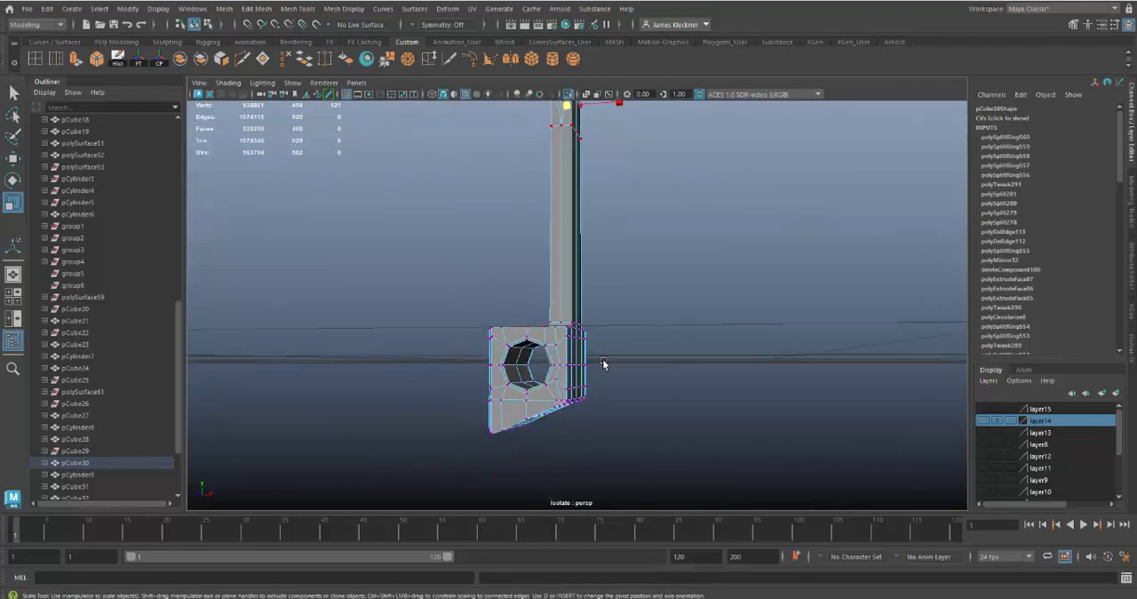
{"action": "right_click_drag", "start_coordinate": [604, 362], "coordinate": [634, 409], "text": "alt"}
{"action": "left_click_drag", "start_coordinate": [633, 406], "coordinate": [633, 384], "text": "alt"}
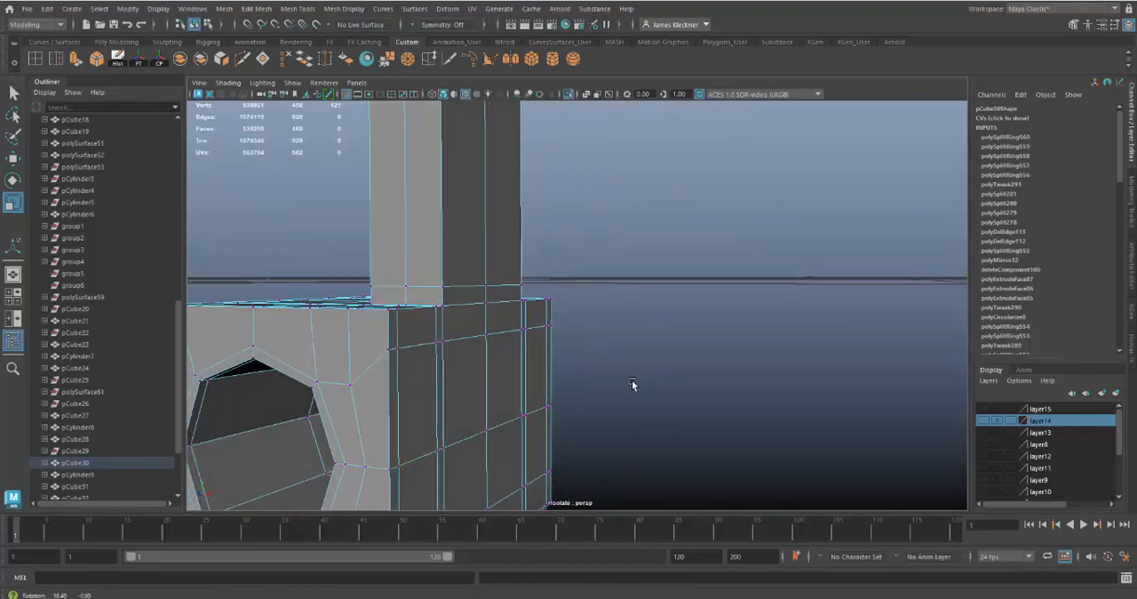
{"action": "left_click_drag", "start_coordinate": [409, 301], "coordinate": [509, 282], "text": "alt"}
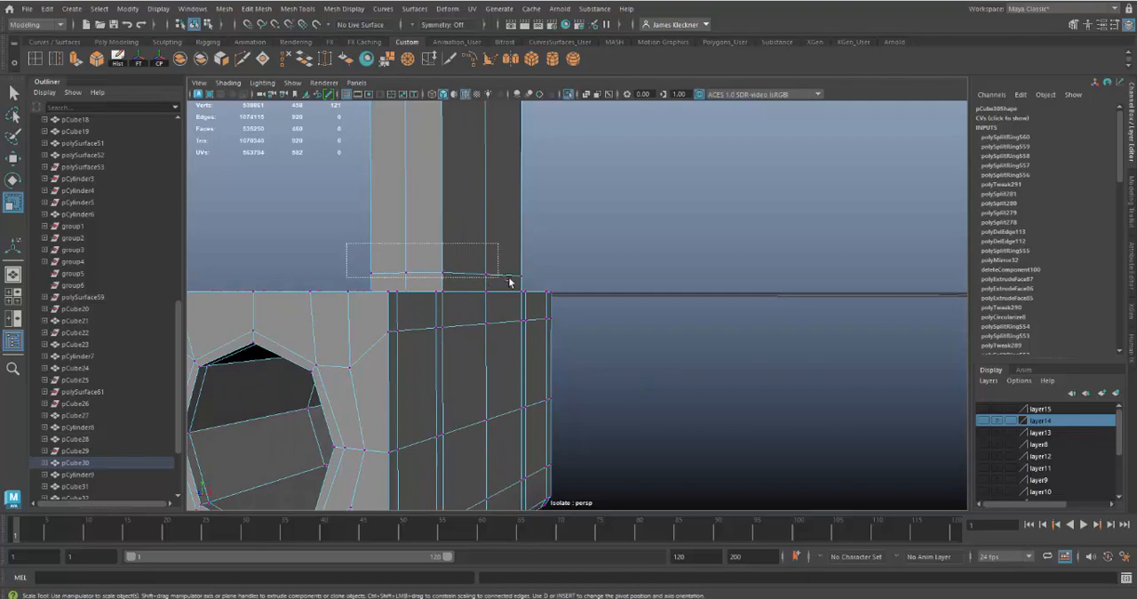
{"action": "right_click_drag", "start_coordinate": [615, 320], "coordinate": [545, 338], "text": "alt"}
{"action": "left_click_drag", "start_coordinate": [546, 338], "coordinate": [593, 314], "text": "alt"}
{"action": "right_click_drag", "start_coordinate": [592, 314], "coordinate": [615, 251], "text": "alt"}
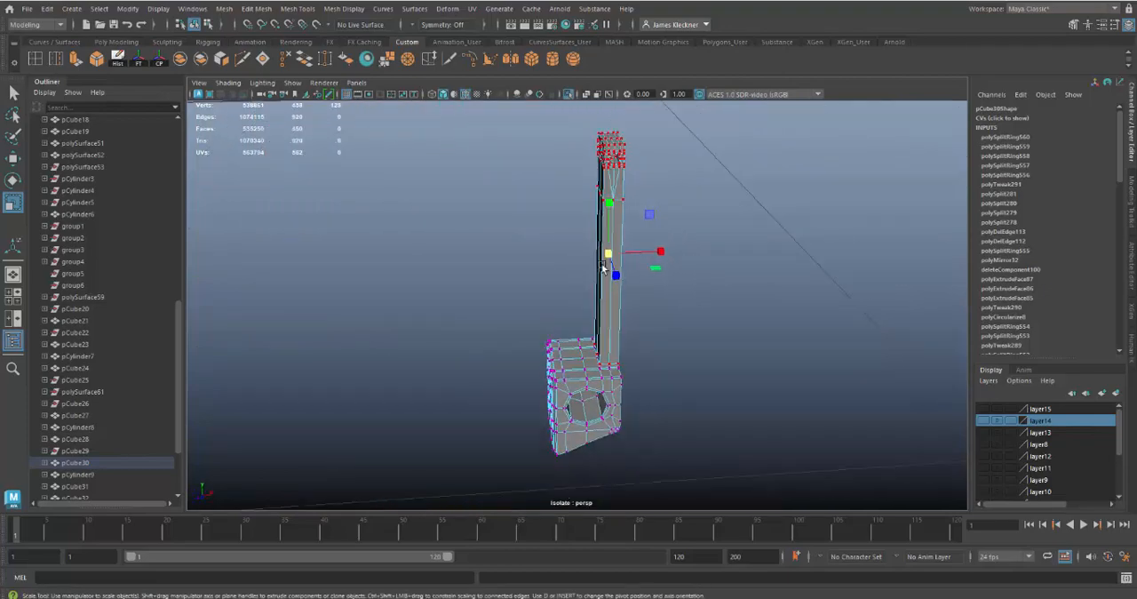
Try to scale the selected shaft vertices narrower along X
{"action": "left_click_drag", "start_coordinate": [660, 253], "coordinate": [646, 286]}
{"action": "right_click_drag", "start_coordinate": [647, 286], "coordinate": [671, 339], "text": "alt"}
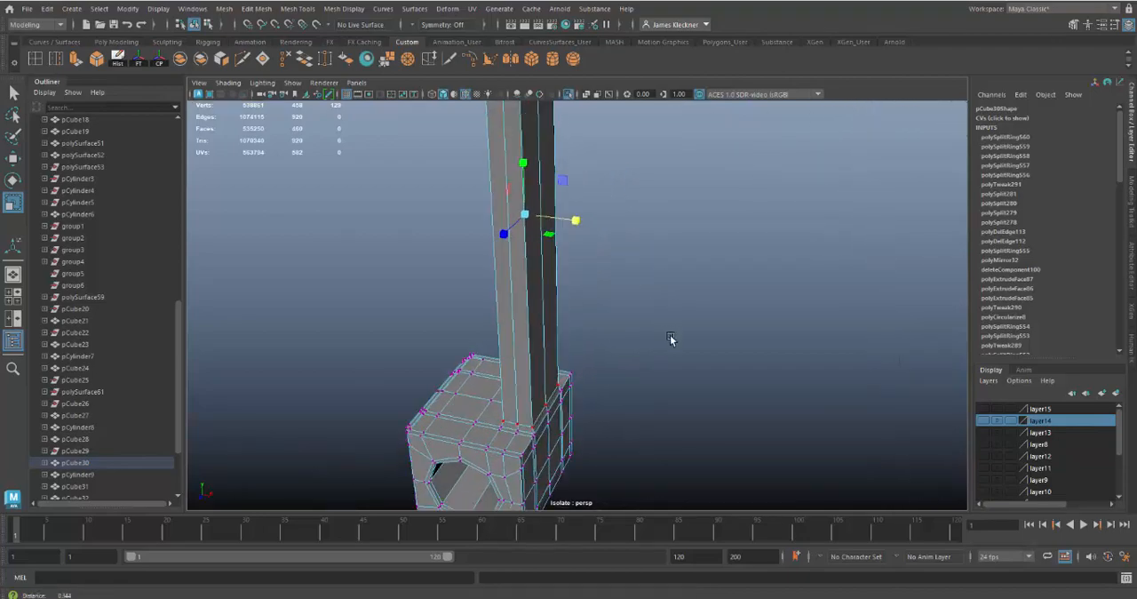
{"action": "left_click_drag", "start_coordinate": [670, 335], "coordinate": [653, 379], "text": "alt"}
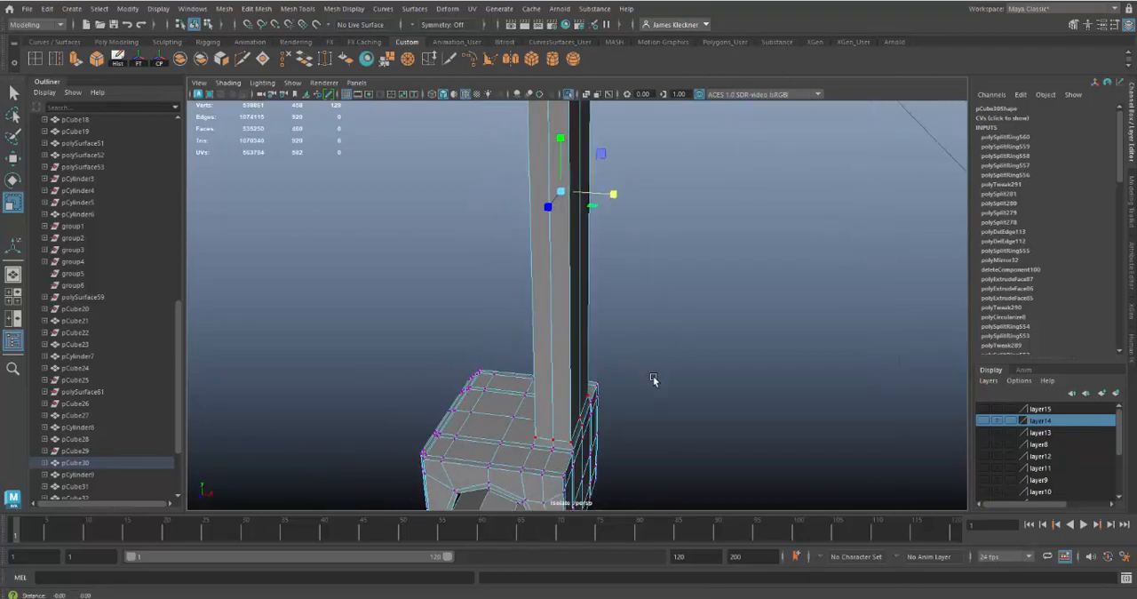
{"action": "right_click_drag", "start_coordinate": [652, 388], "coordinate": [655, 409], "text": "alt"}
{"action": "left_click_drag", "start_coordinate": [632, 303], "coordinate": [631, 337]}
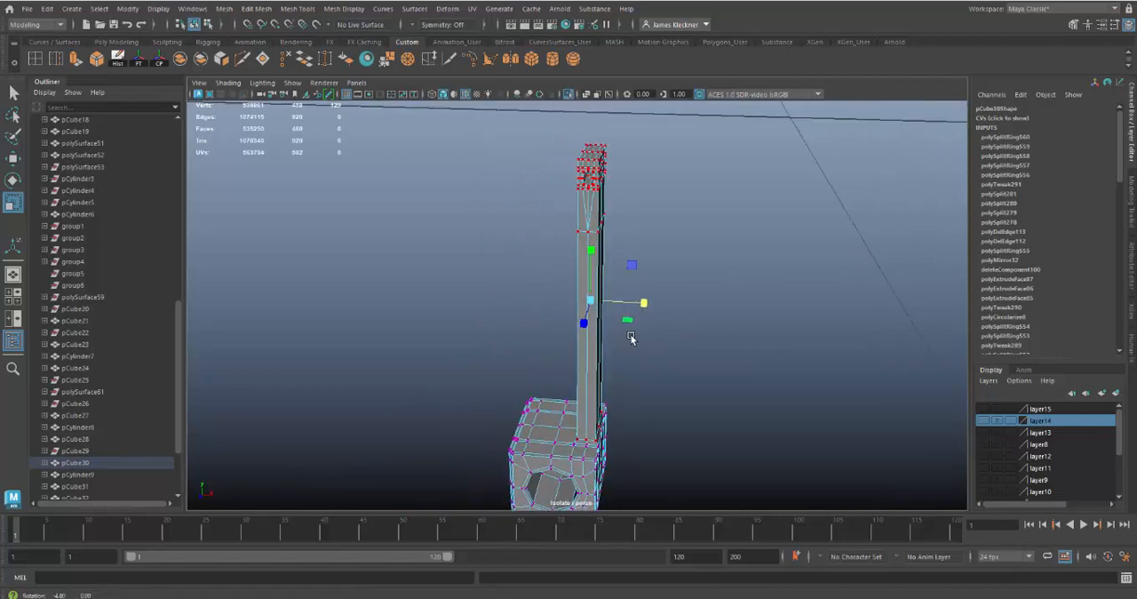
{"action": "key", "text": "ctrl+z"}
{"action": "key", "text": "ctrl+z"}
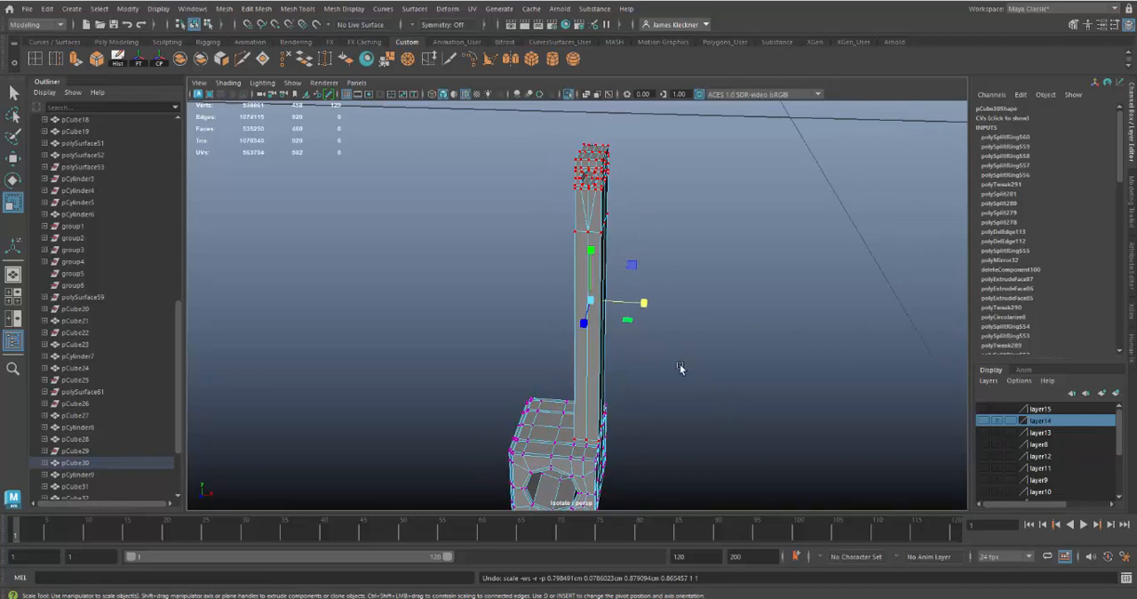
Scale the selected shaft vertices down uniformly so the shaft narrows and flares out only where it meets the lower block
{"action": "left_click_drag", "start_coordinate": [680, 367], "coordinate": [490, 324], "text": "alt"}
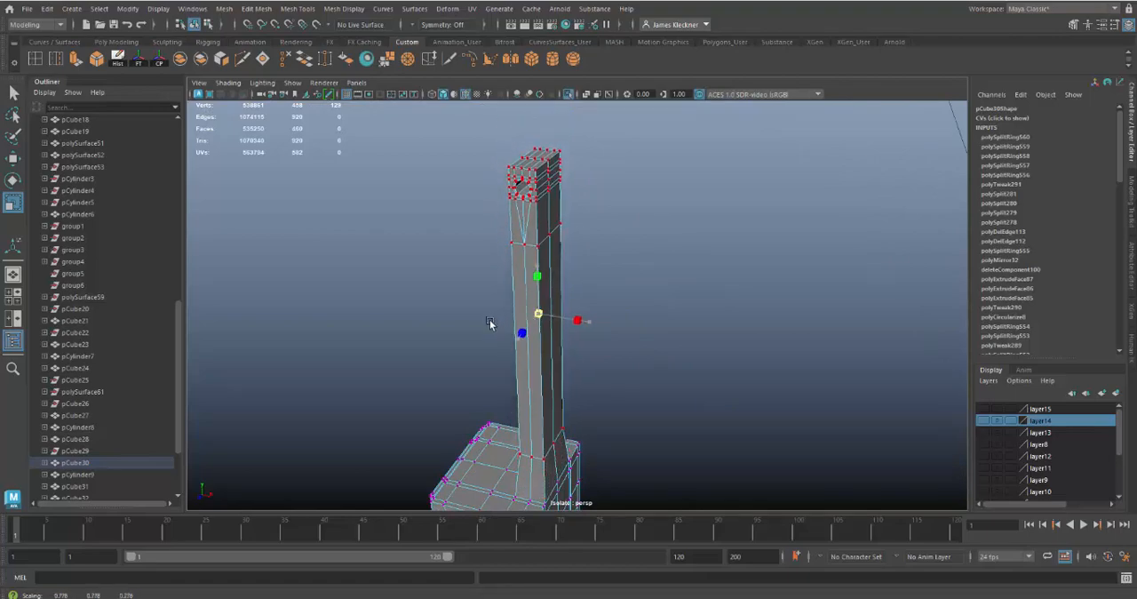
{"action": "left_click_drag", "start_coordinate": [626, 401], "coordinate": [603, 414], "text": "alt"}
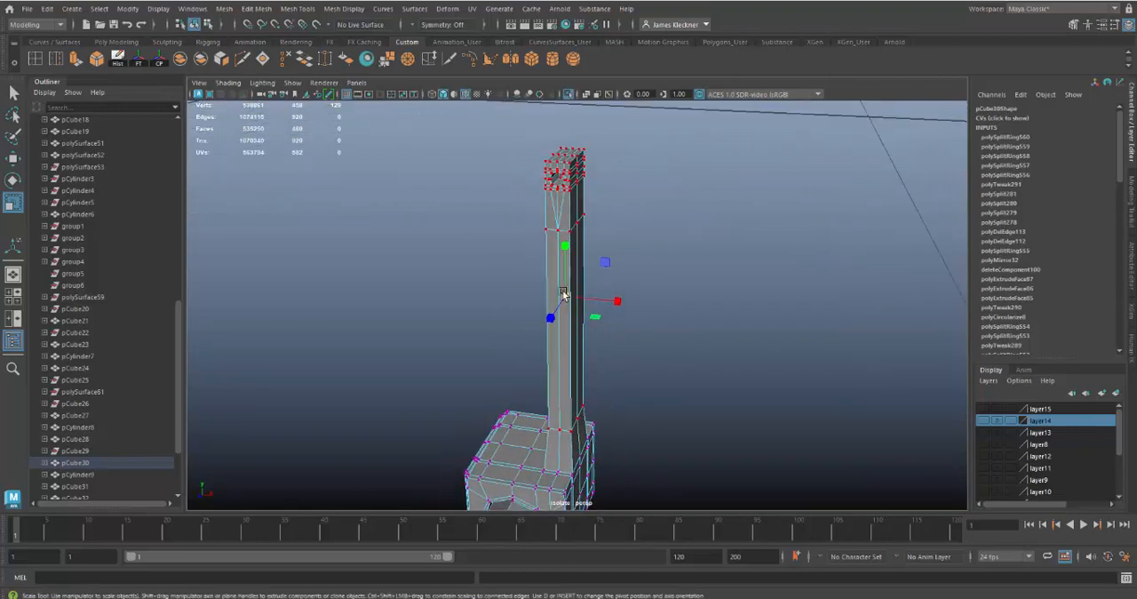
{"action": "left_click_drag", "start_coordinate": [565, 297], "coordinate": [560, 297]}
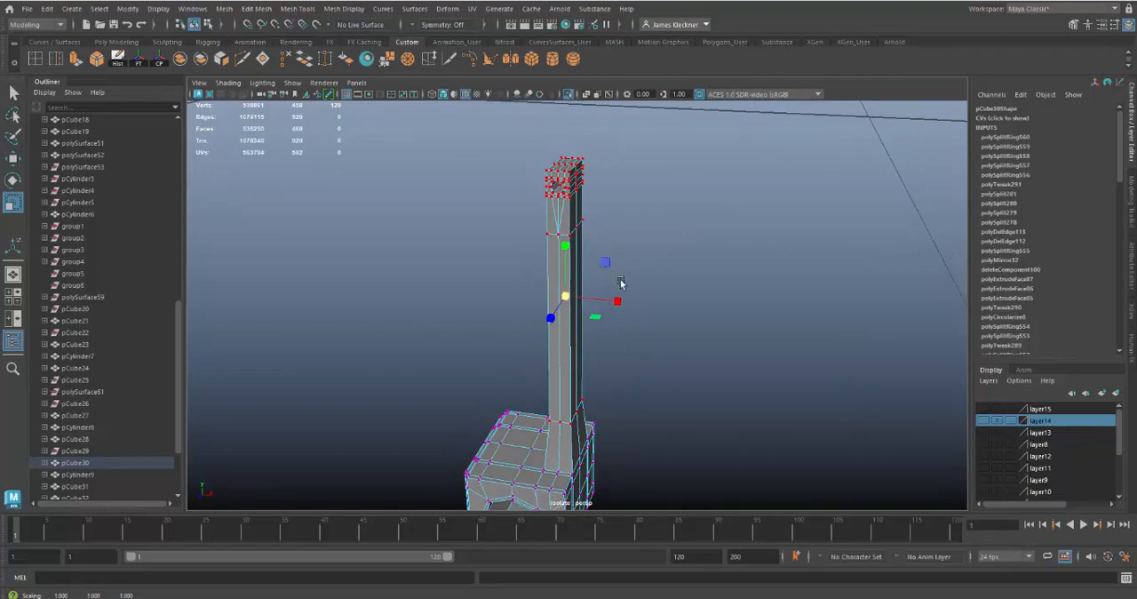
Move the scaled shaft vertices up along Y and end the isolation to align them with the guide rails
{"action": "key", "text": "w"}
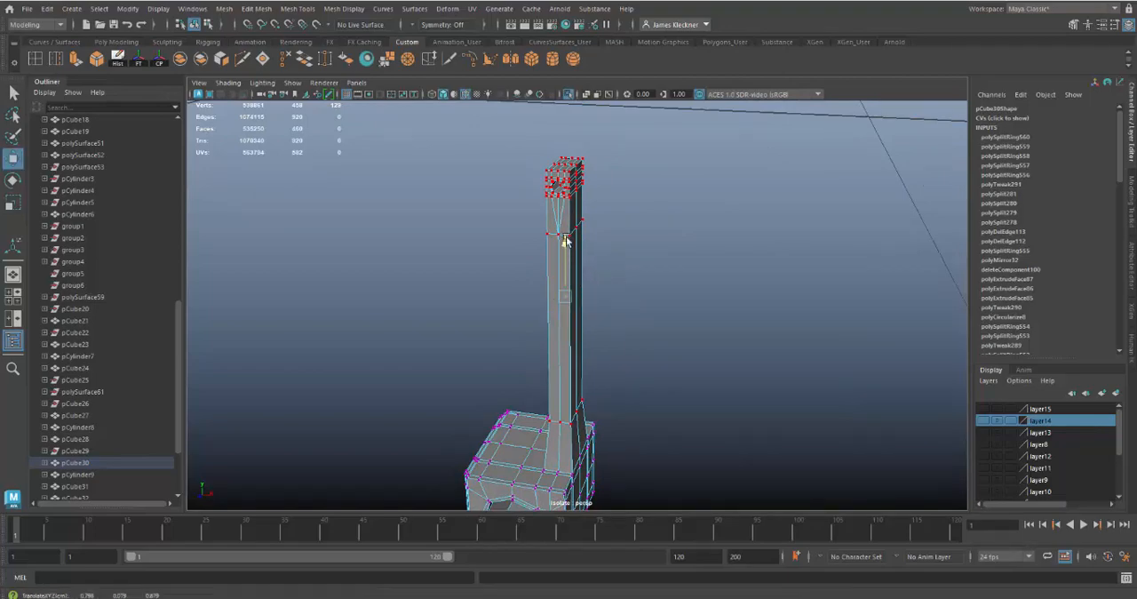
{"action": "left_click_drag", "start_coordinate": [570, 242], "coordinate": [573, 207]}
{"action": "left_click", "coordinate": [570, 94]}
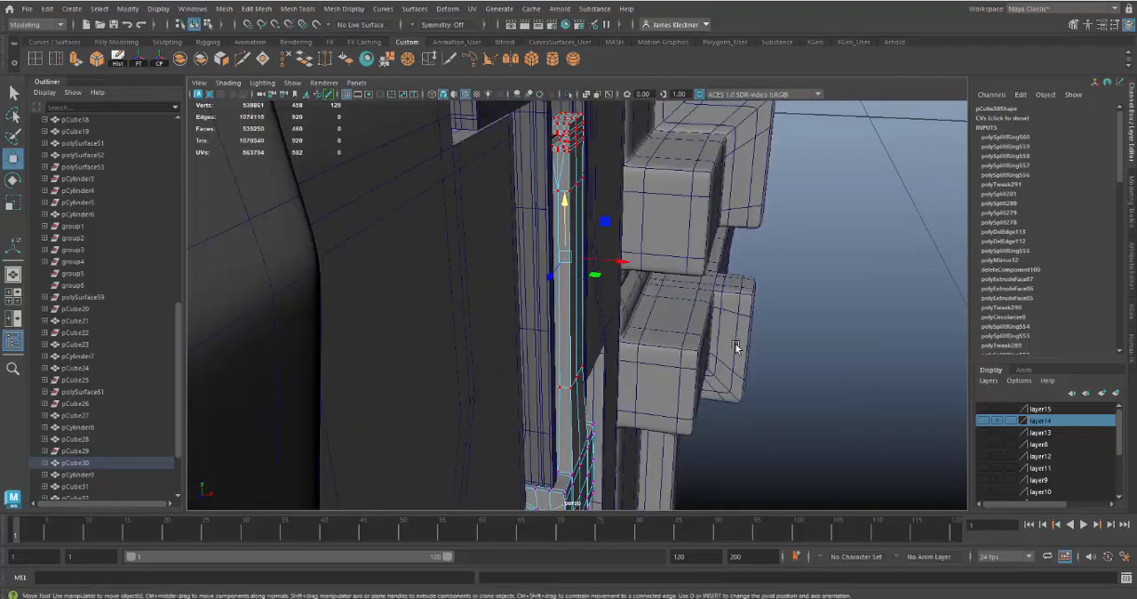
{"action": "right_click_drag", "start_coordinate": [721, 347], "coordinate": [652, 308], "text": "alt"}
{"action": "left_click_drag", "start_coordinate": [622, 311], "coordinate": [576, 298], "text": "alt"}
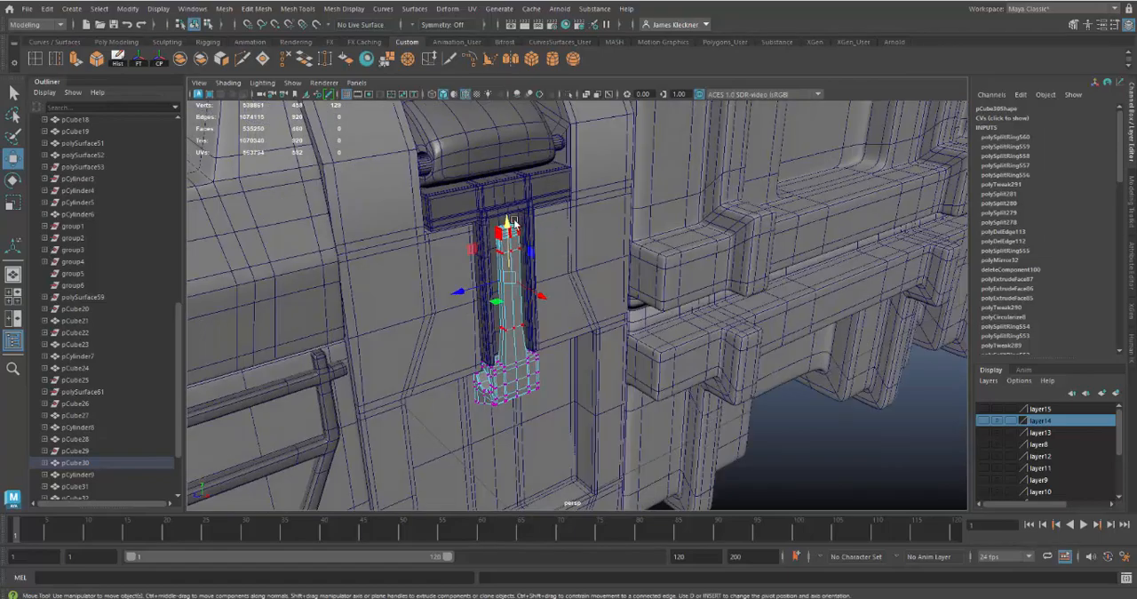
{"action": "left_click_drag", "start_coordinate": [513, 220], "coordinate": [508, 222]}
Scale the selected shaft vertices wider along Z so the shaft fills more of the gap between the guide rails
{"action": "left_click_drag", "start_coordinate": [559, 291], "coordinate": [543, 291], "text": "alt"}
{"action": "right_click_drag", "start_coordinate": [544, 291], "coordinate": [619, 398], "text": "alt"}
{"action": "left_click_drag", "start_coordinate": [619, 398], "coordinate": [507, 362], "text": "alt"}
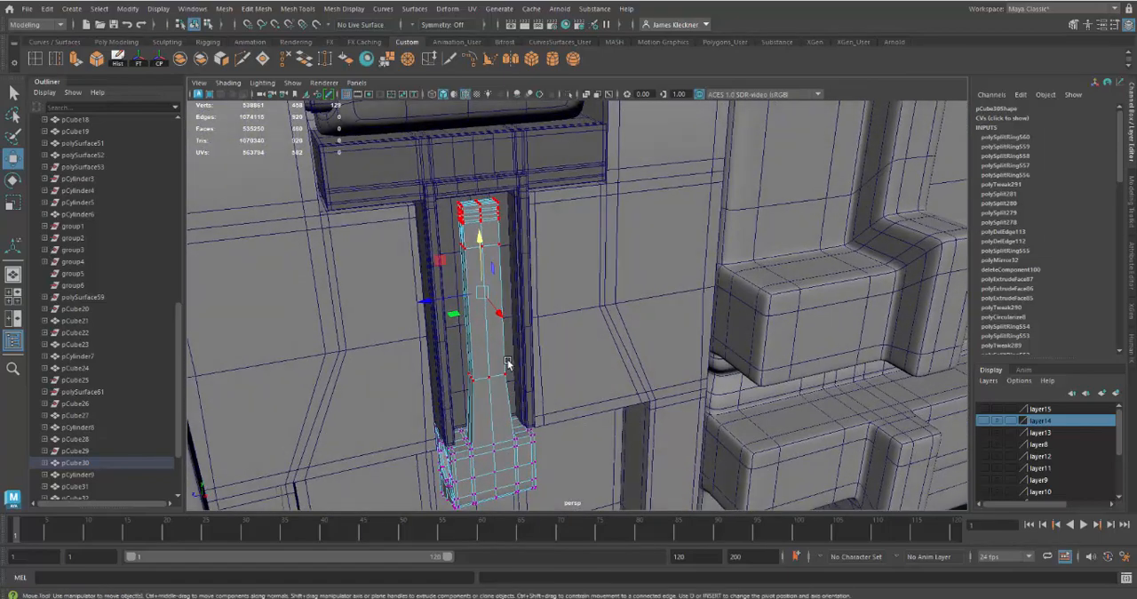
{"action": "key", "text": "r"}
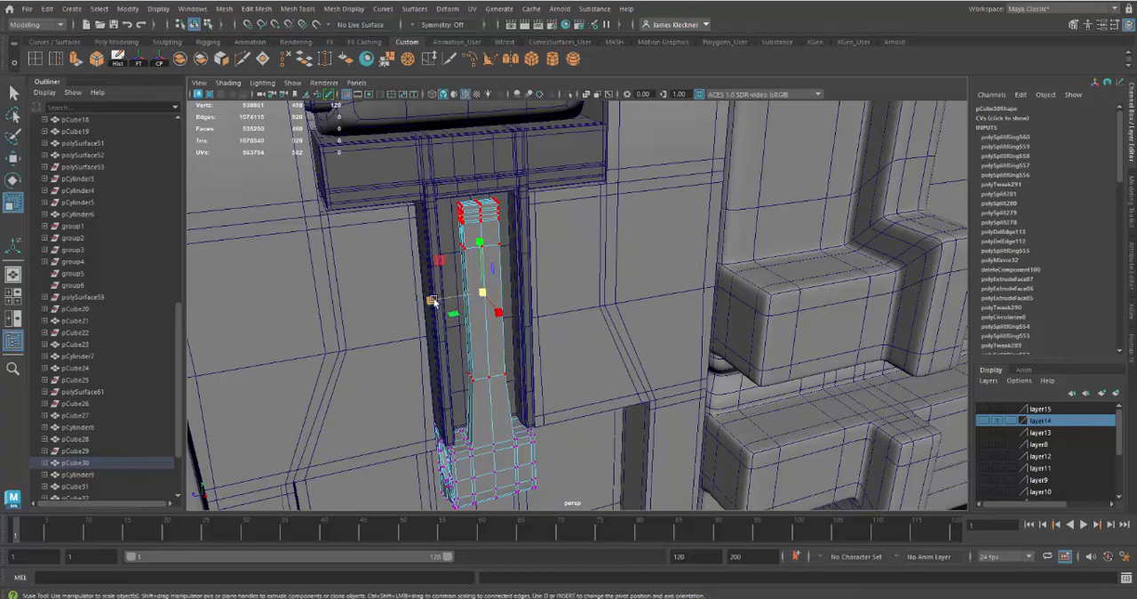
{"action": "left_click_drag", "start_coordinate": [432, 301], "coordinate": [412, 305]}
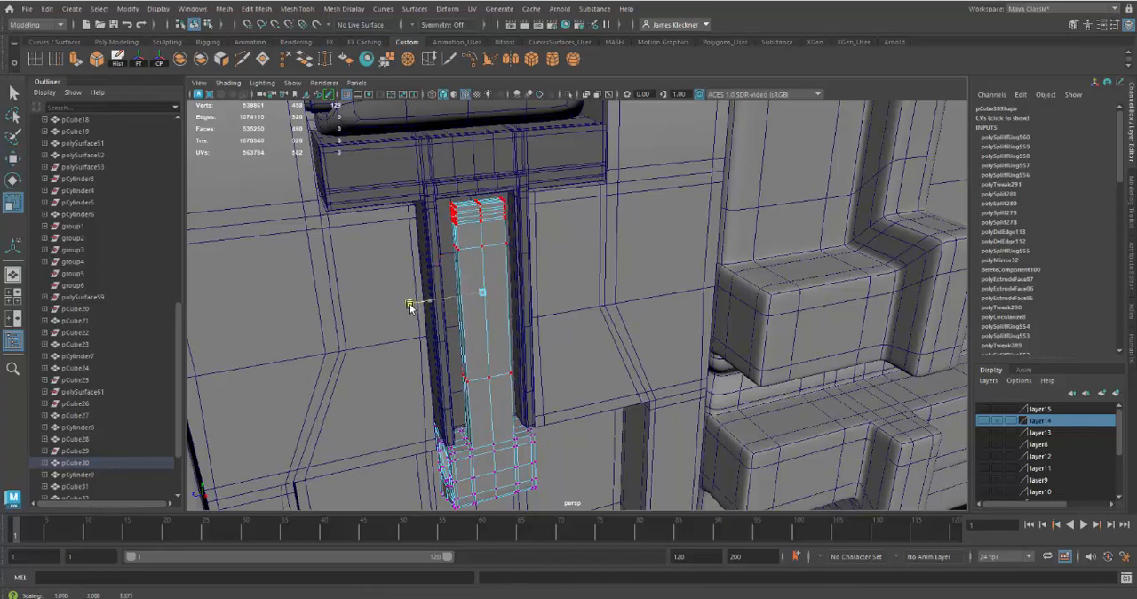
Return the arm to object mode, turn on its smooth mesh preview and isolate it
{"action": "left_click_drag", "start_coordinate": [531, 383], "coordinate": [567, 228], "text": "alt"}
{"action": "mouse_move", "coordinate": [618, 344]}
{"action": "left_mouse_down", "text": "alt"}
{"action": "mouse_move", "coordinate": [640, 338]}
{"action": "mouse_move", "coordinate": [598, 338]}
{"action": "mouse_move", "coordinate": [600, 320]}
{"action": "mouse_move", "coordinate": [622, 361]}
{"action": "left_mouse_up", "text": "alt"}
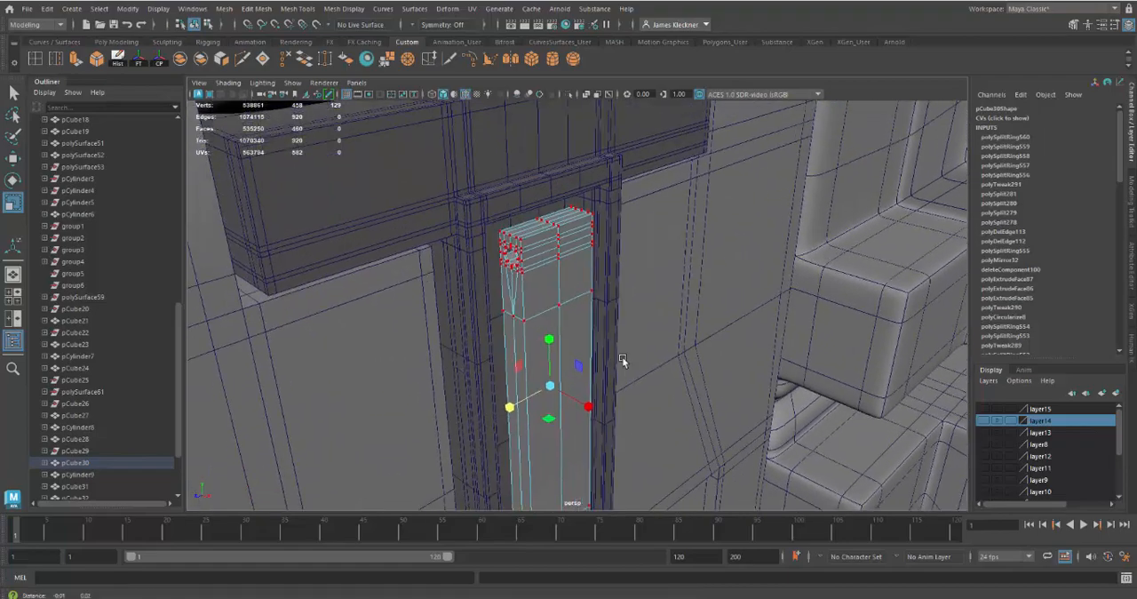
{"action": "right_click", "coordinate": [563, 287]}
{"action": "left_click", "coordinate": [621, 247]}
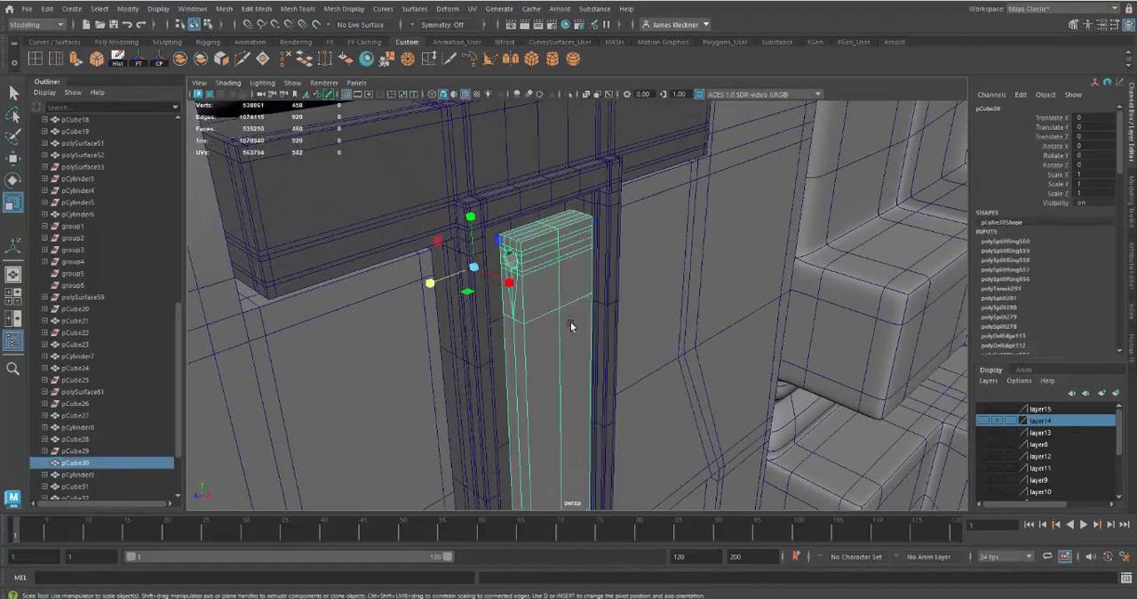
{"action": "left_click_drag", "start_coordinate": [593, 343], "coordinate": [558, 320], "text": "alt"}
{"action": "scroll", "coordinate": [569, 315], "scroll_direction": "up", "scroll_amount": 3}
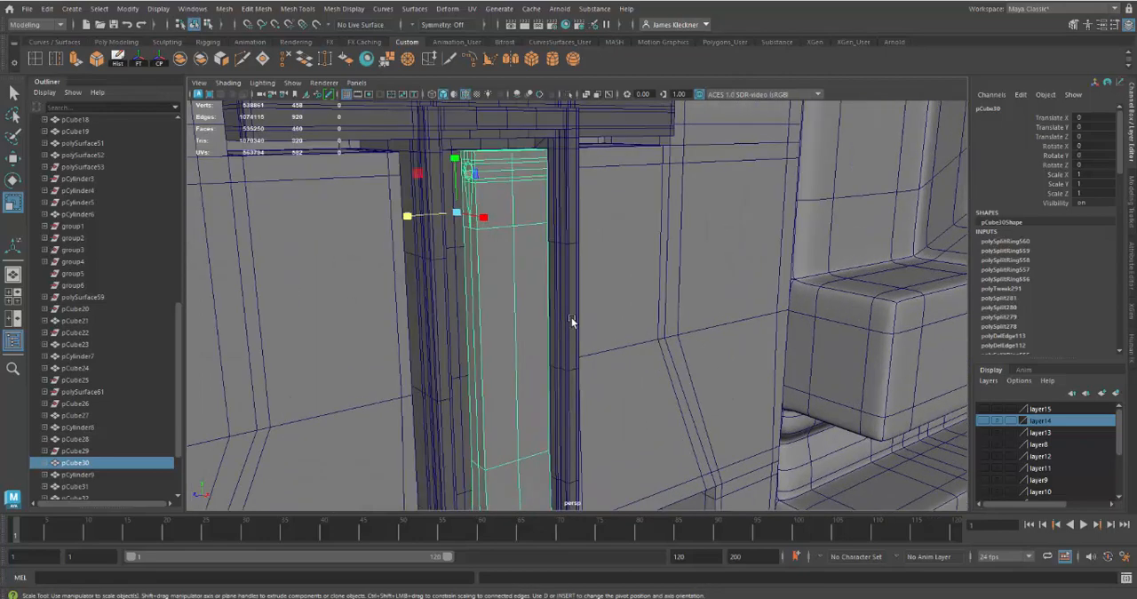
{"action": "key", "text": "3"}
{"action": "left_click_drag", "start_coordinate": [530, 298], "coordinate": [546, 310], "text": "alt"}
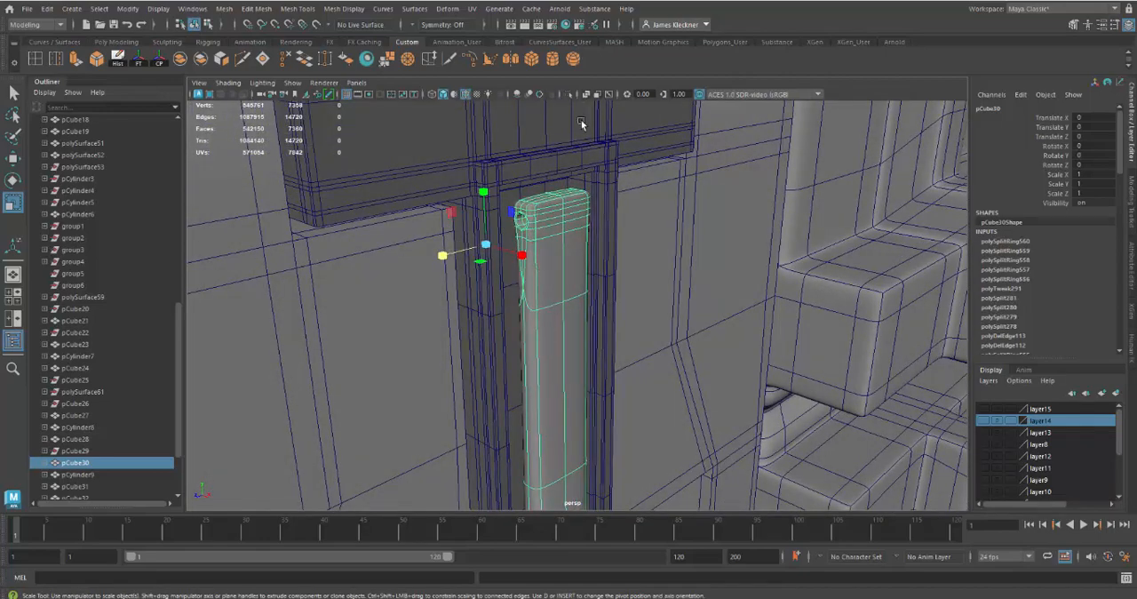
{"action": "left_click", "coordinate": [569, 93]}
{"action": "right_click_drag", "start_coordinate": [595, 300], "coordinate": [523, 283], "text": "alt"}
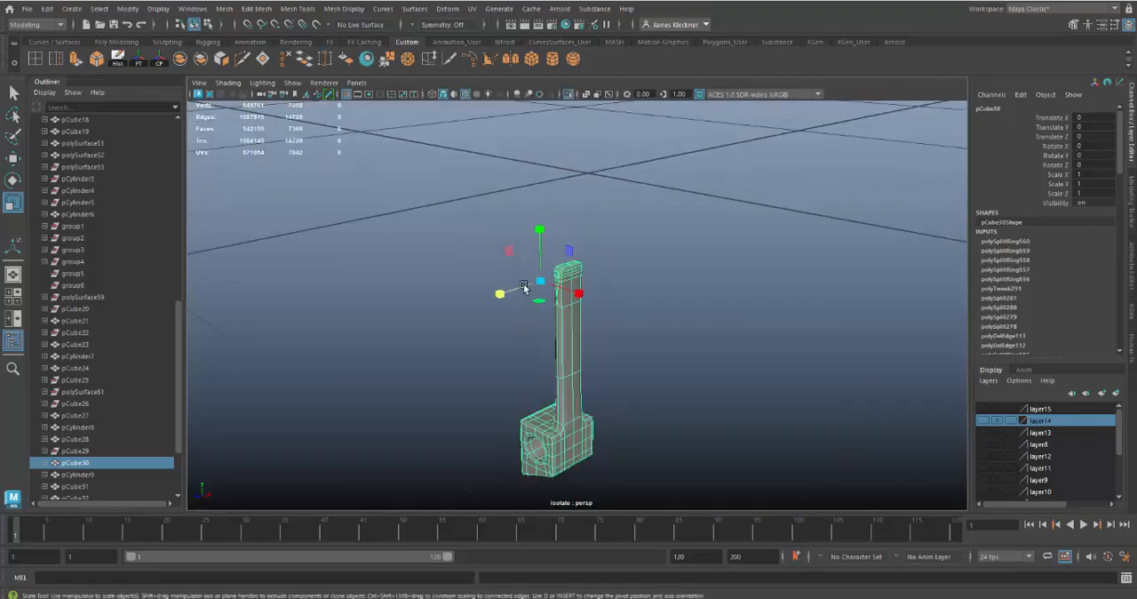
Turn off the arm's smooth mesh preview and examine its base mesh around the top end of the shaft
{"action": "middle_click_drag", "start_coordinate": [531, 295], "coordinate": [547, 247], "text": "alt"}
{"action": "right_click_drag", "start_coordinate": [547, 247], "coordinate": [602, 321], "text": "alt"}
{"action": "left_click_drag", "start_coordinate": [601, 320], "coordinate": [635, 324], "text": "alt"}
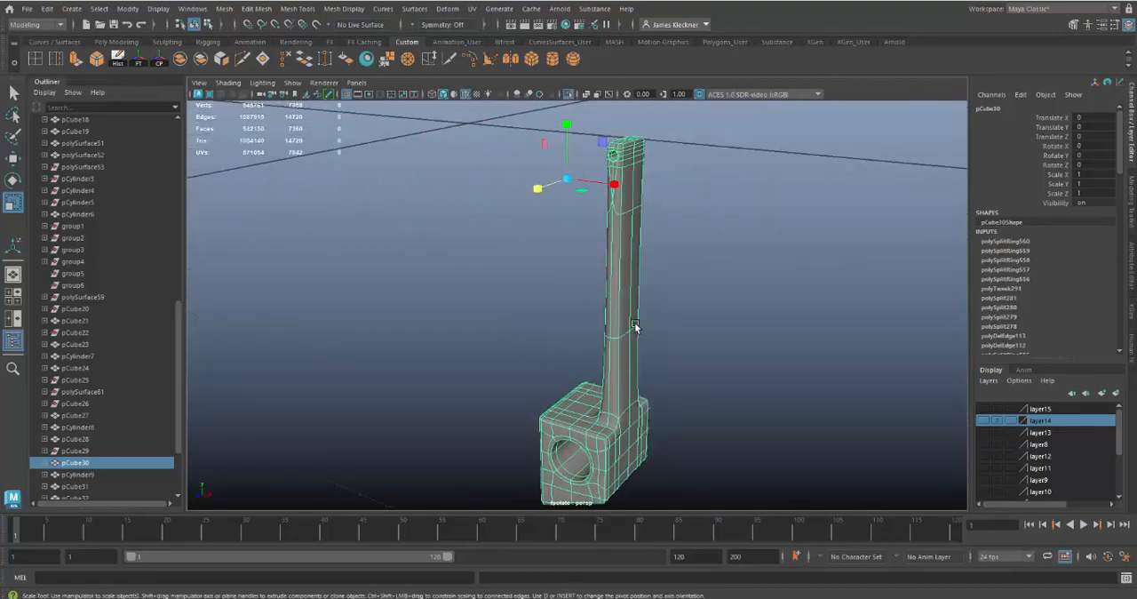
{"action": "key", "text": "1"}
{"action": "middle_click_drag", "start_coordinate": [653, 309], "coordinate": [622, 323], "text": "alt"}
{"action": "right_click_drag", "start_coordinate": [623, 322], "coordinate": [584, 343], "text": "alt"}
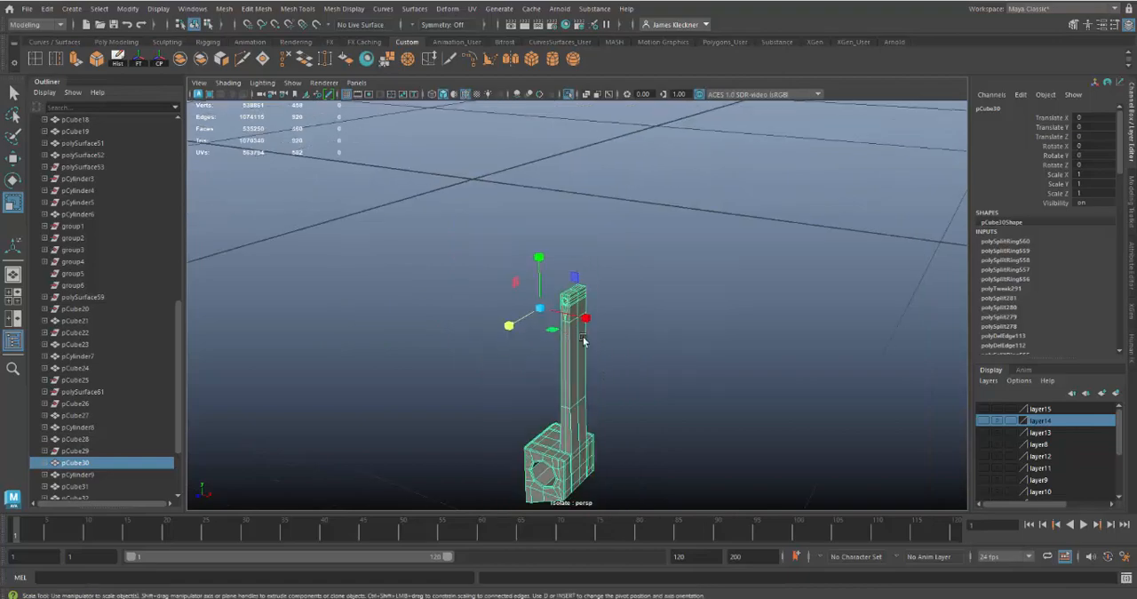
{"action": "left_click_drag", "start_coordinate": [585, 342], "coordinate": [535, 324], "text": "alt"}
{"action": "middle_click_drag", "start_coordinate": [564, 325], "coordinate": [570, 267], "text": "alt"}
{"action": "left_click_drag", "start_coordinate": [544, 233], "coordinate": [539, 355], "text": "alt"}
{"action": "right_click_drag", "start_coordinate": [538, 356], "coordinate": [582, 343], "text": "alt"}
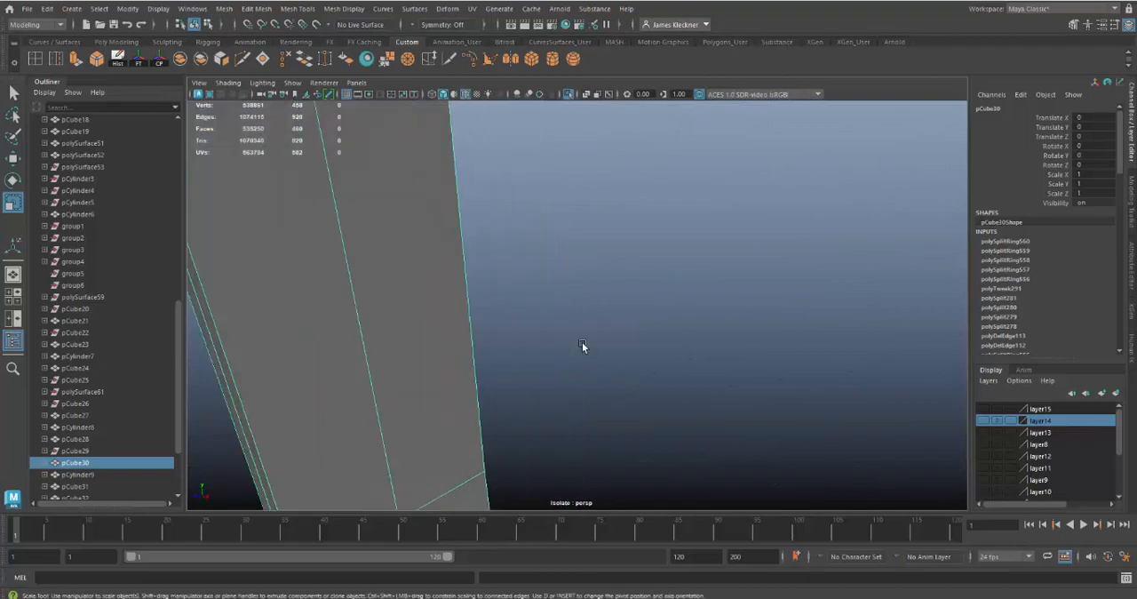
{"action": "mouse_move", "coordinate": [581, 343]}
{"action": "middle_mouse_down", "text": "alt"}
{"action": "mouse_move", "coordinate": [591, 332]}
{"action": "mouse_move", "coordinate": [593, 342]}
{"action": "mouse_move", "coordinate": [576, 325]}
{"action": "middle_mouse_up", "text": "alt"}
{"action": "scroll", "coordinate": [575, 327], "scroll_direction": "down", "scroll_amount": 5}
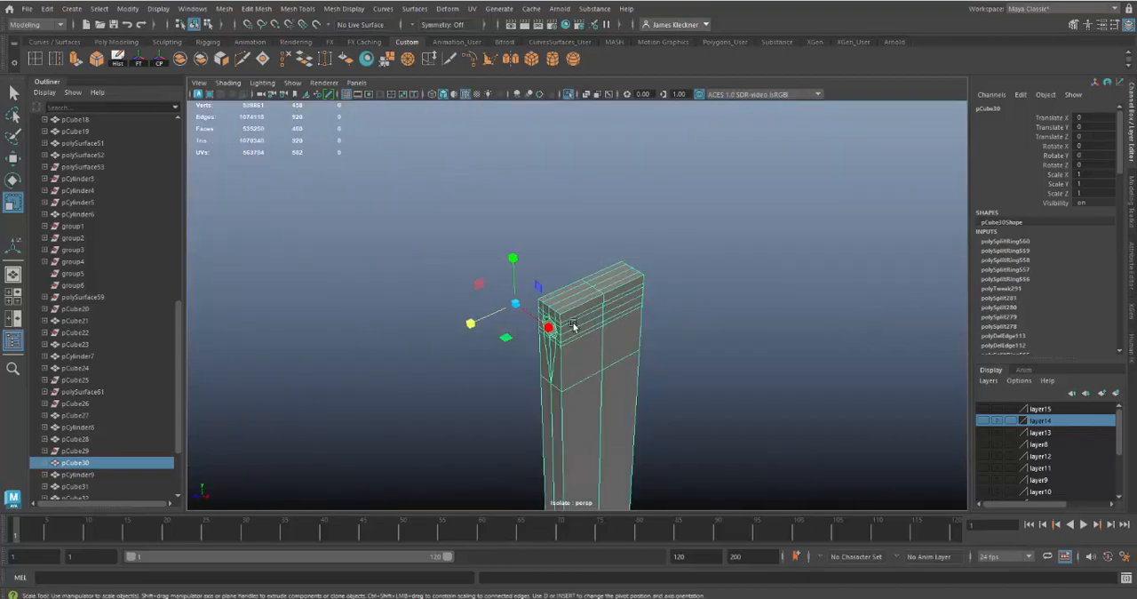
{"action": "scroll", "coordinate": [589, 347], "scroll_direction": "up", "scroll_amount": 3}
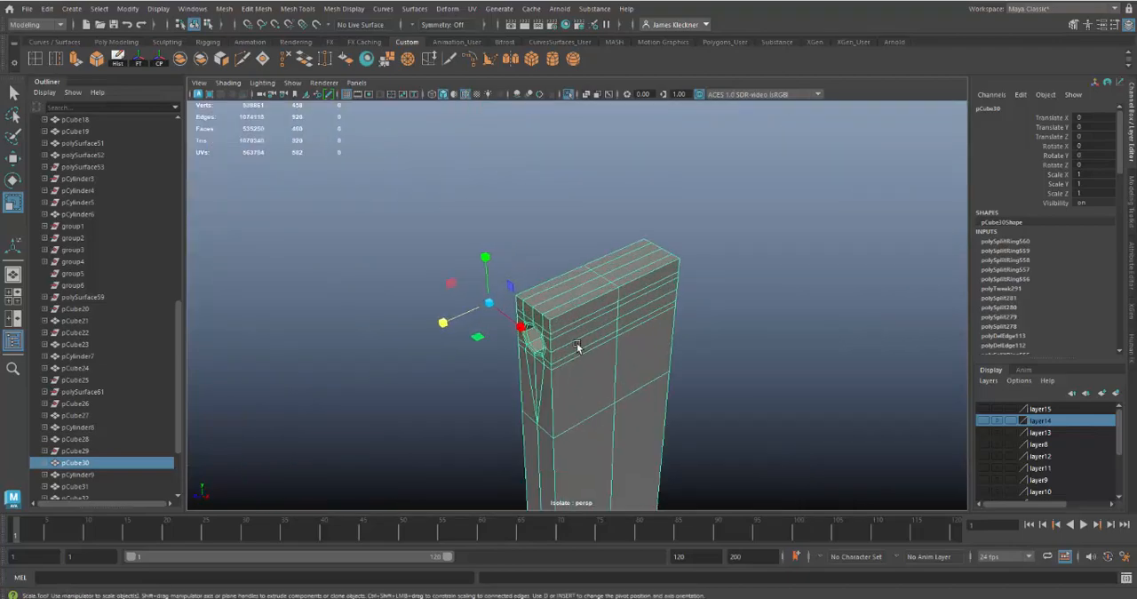
Select the long top edges on both sides of the shaft and scale them slightly inward along X
{"action": "right_click_drag", "start_coordinate": [548, 275], "coordinate": [547, 233]}
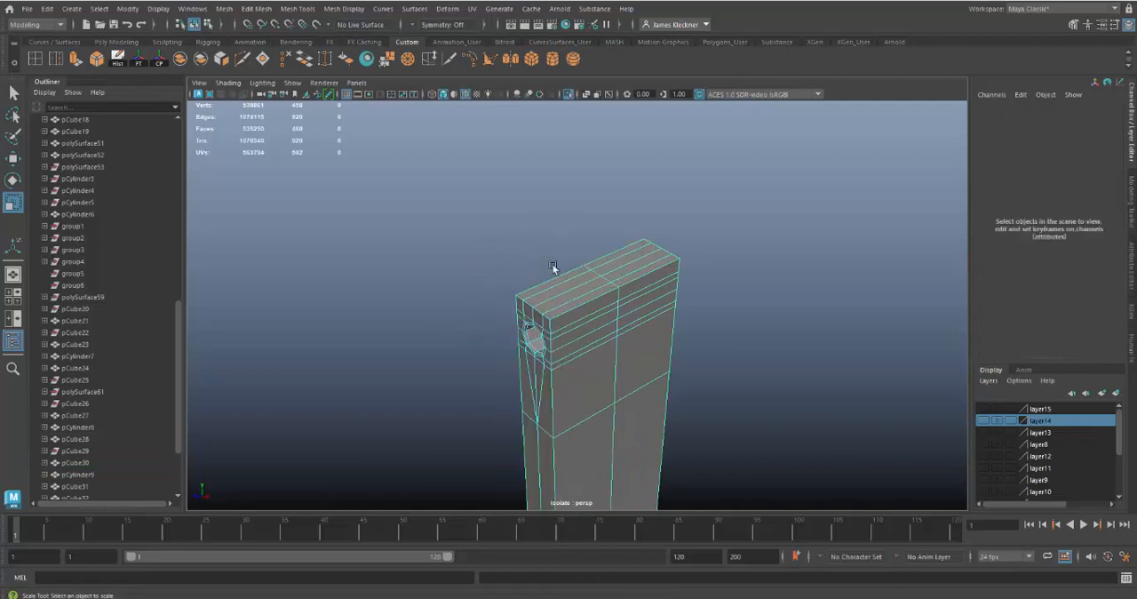
{"action": "left_click", "coordinate": [601, 252]}
{"action": "double_click", "coordinate": [601, 253]}
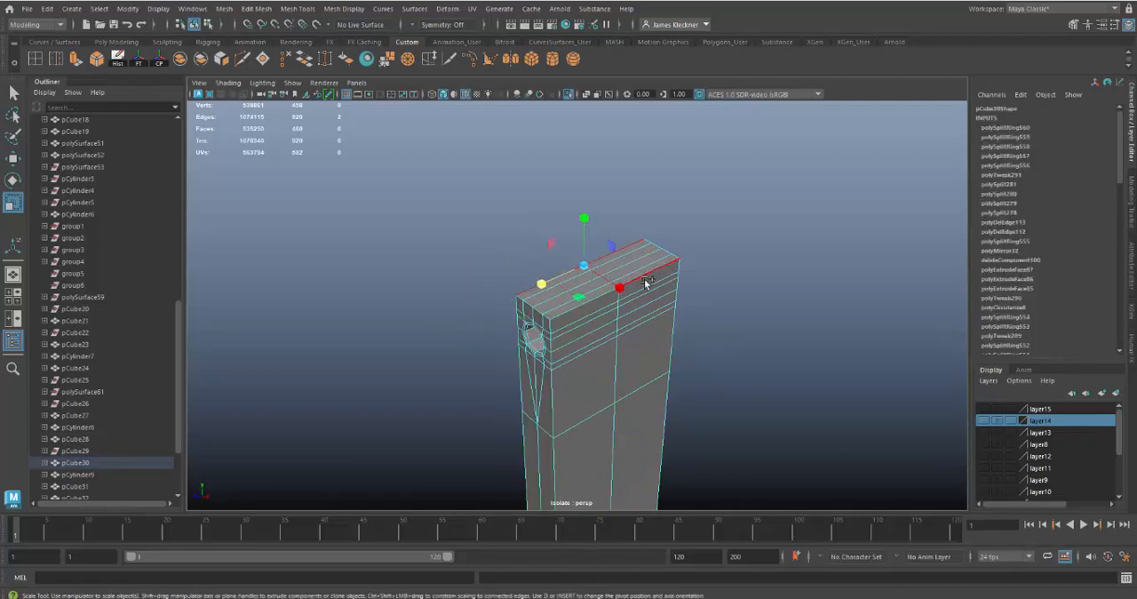
{"action": "left_click", "coordinate": [572, 310], "text": "shift"}
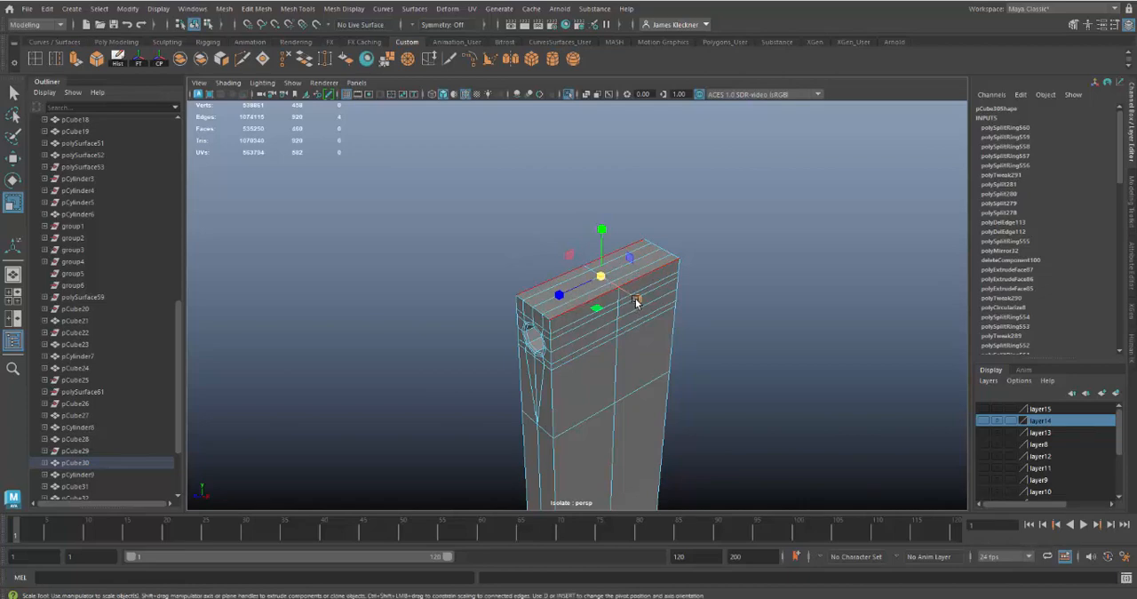
{"action": "left_click_drag", "start_coordinate": [636, 302], "coordinate": [636, 298]}
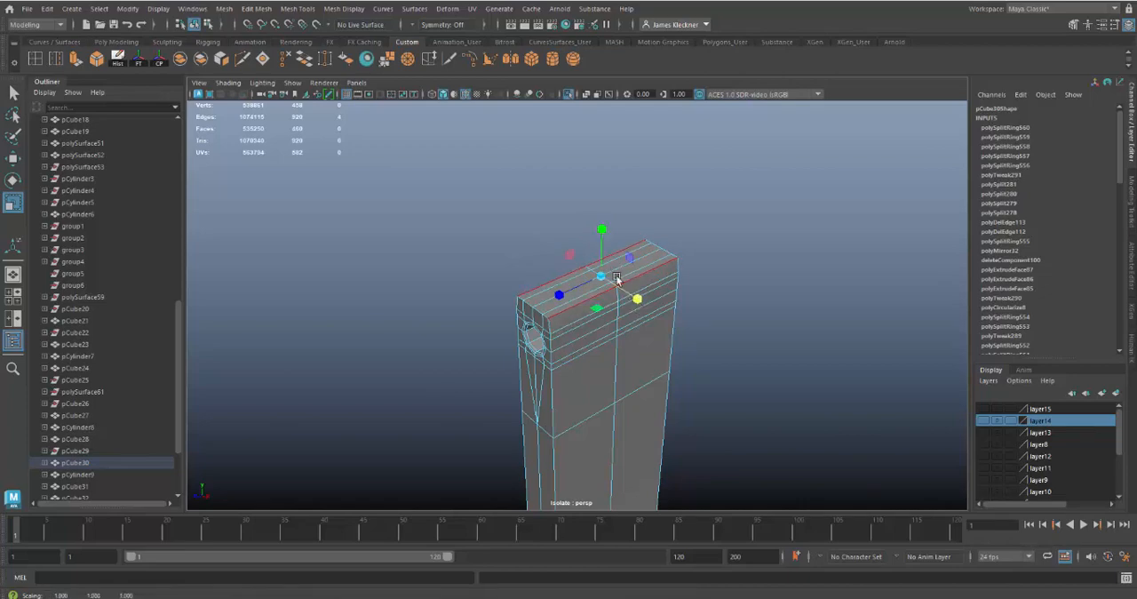
{"action": "left_click_drag", "start_coordinate": [608, 359], "coordinate": [564, 345], "text": "alt"}
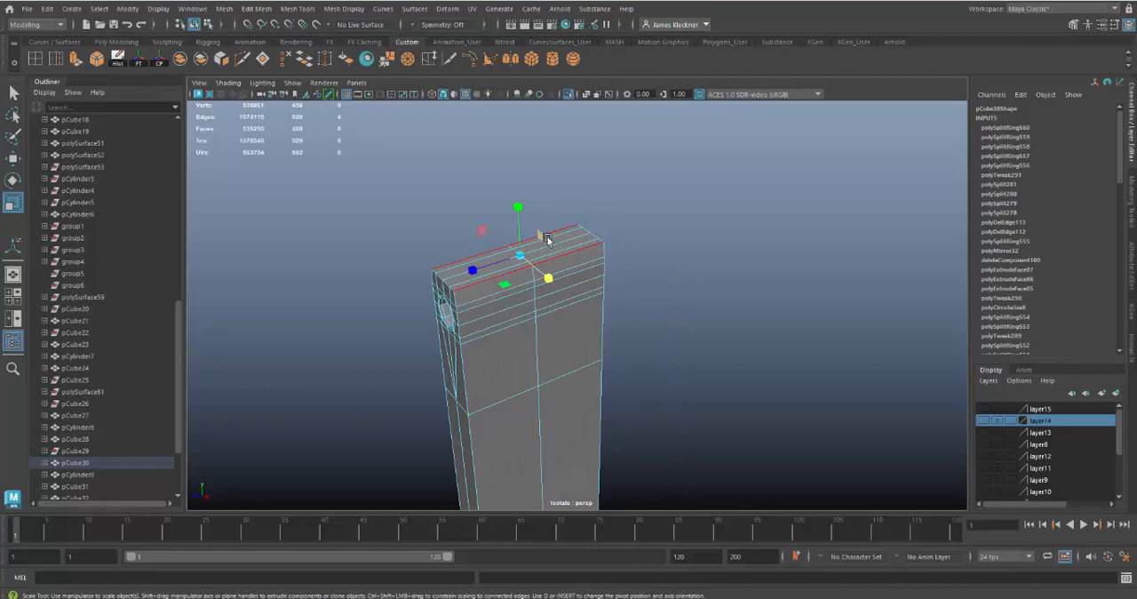
Set Insert Edge Loop to relative distance from edge and add a loop close to each vertical border of the shaft's broad face
{"action": "double_click", "coordinate": [57, 59]}
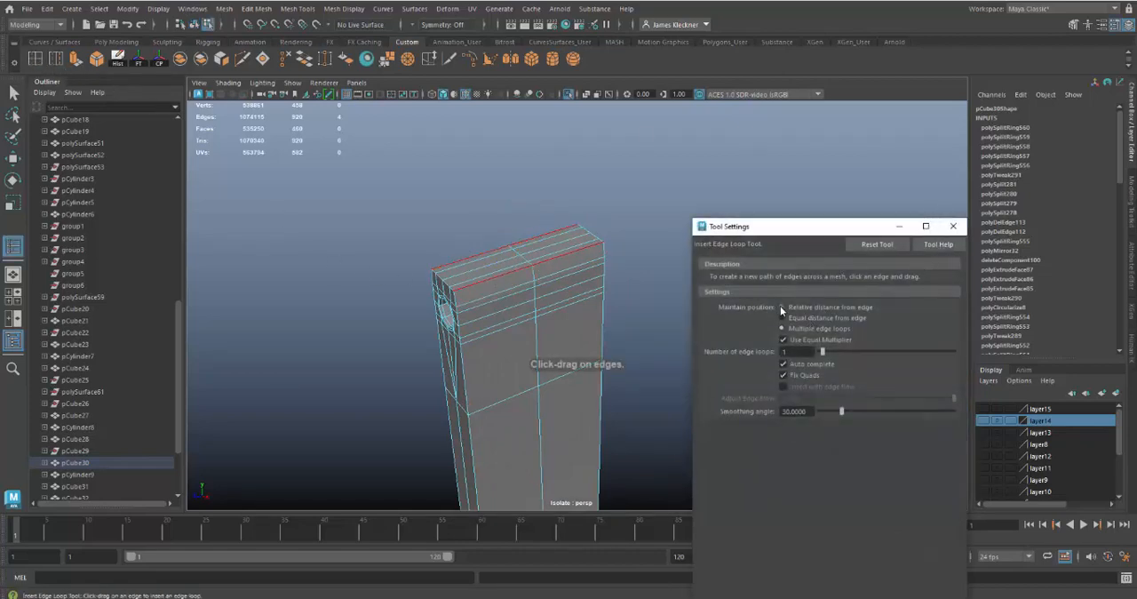
{"action": "left_click", "coordinate": [952, 226]}
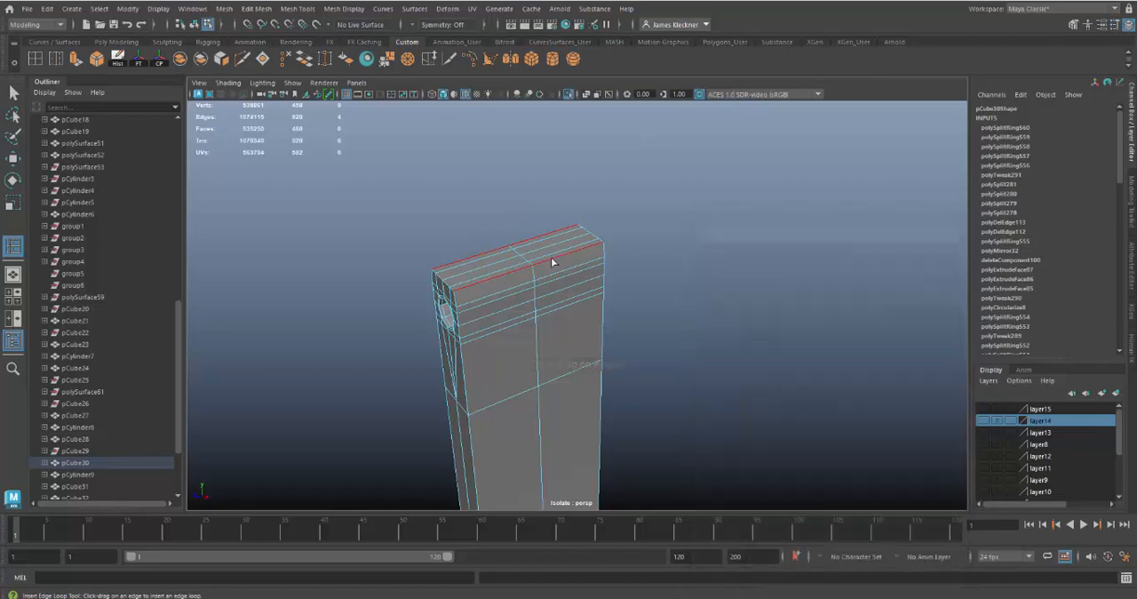
{"action": "left_click", "coordinate": [459, 296]}
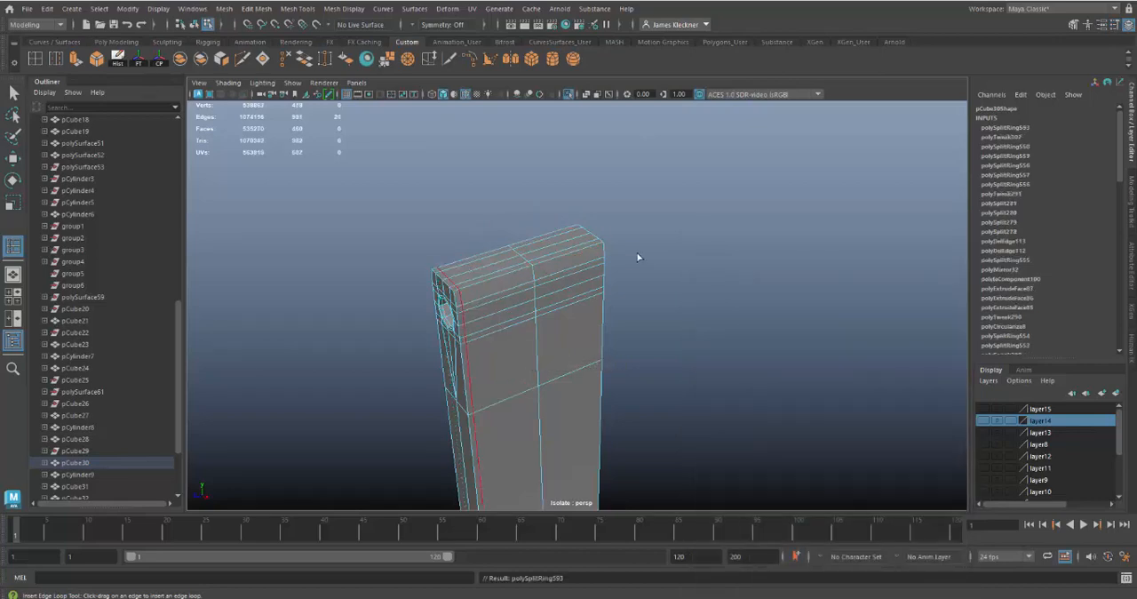
{"action": "left_click", "coordinate": [597, 248]}
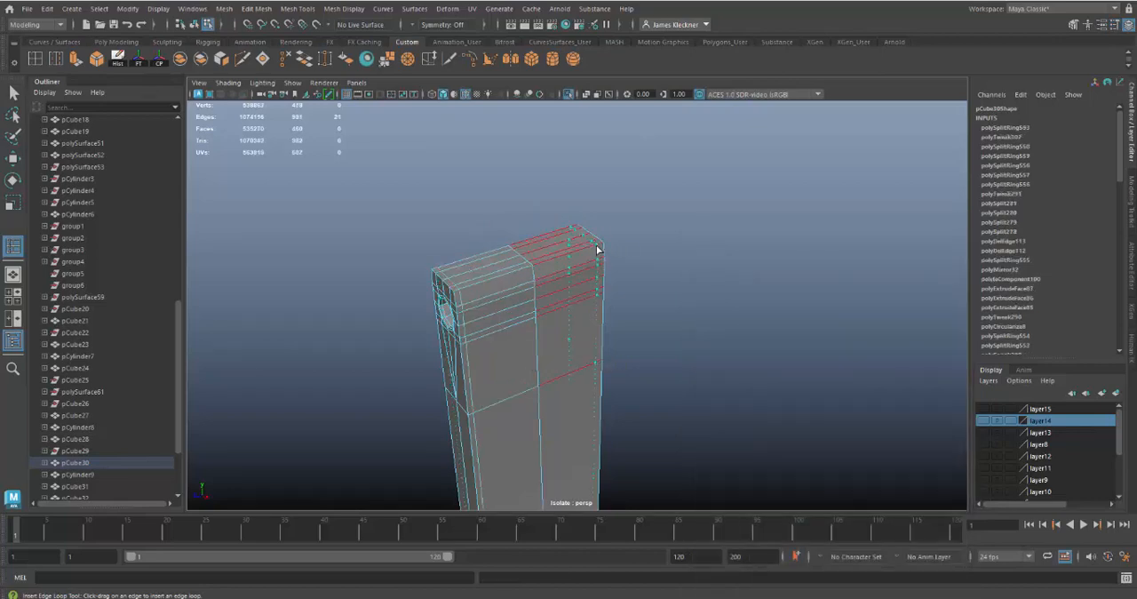
{"action": "left_click", "coordinate": [598, 249]}
Insert an edge loop around the shaft just above its junction with the lower block to tighten the smoothed transition
{"action": "right_click_drag", "start_coordinate": [671, 388], "coordinate": [648, 365], "text": "alt"}
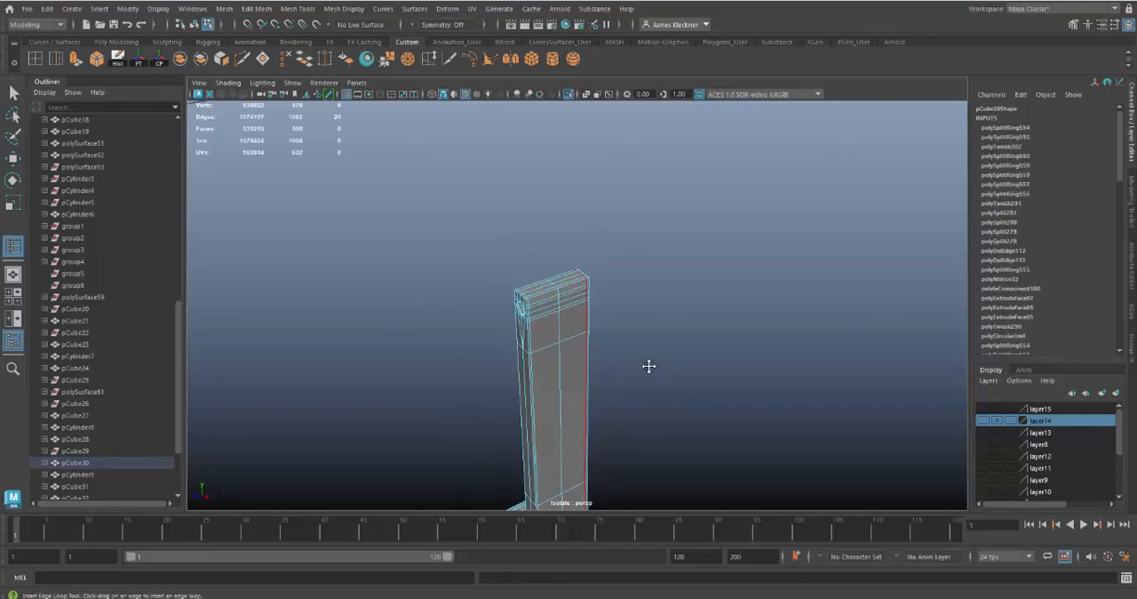
{"action": "middle_click_drag", "start_coordinate": [648, 365], "coordinate": [665, 272], "text": "alt"}
{"action": "left_click_drag", "start_coordinate": [666, 272], "coordinate": [672, 290], "text": "alt"}
{"action": "right_click_drag", "start_coordinate": [673, 290], "coordinate": [695, 316], "text": "alt"}
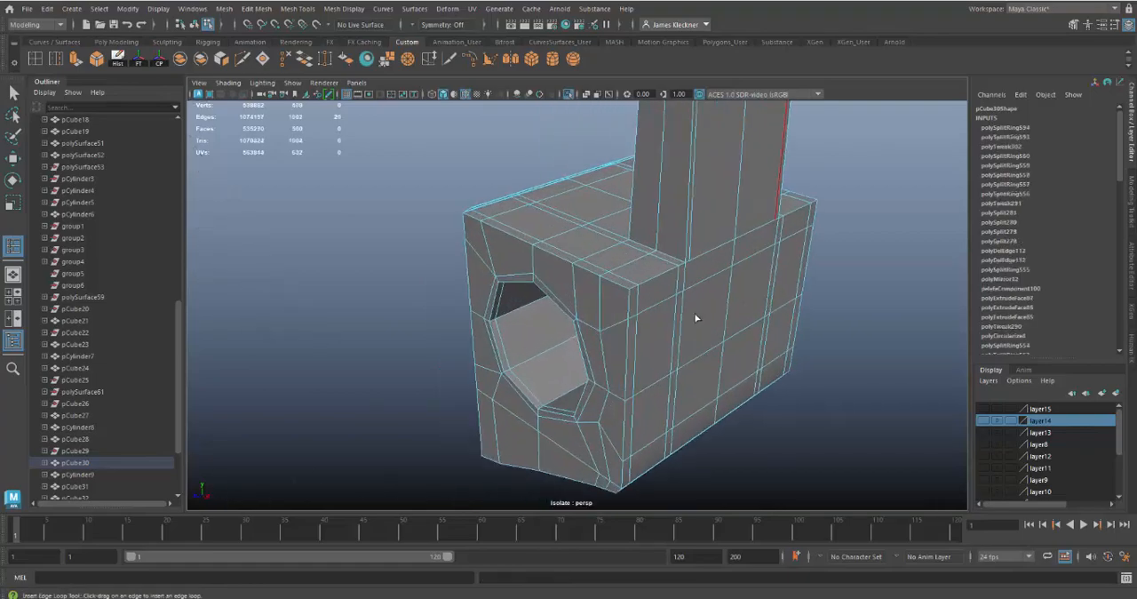
{"action": "middle_click_drag", "start_coordinate": [695, 317], "coordinate": [690, 323], "text": "alt"}
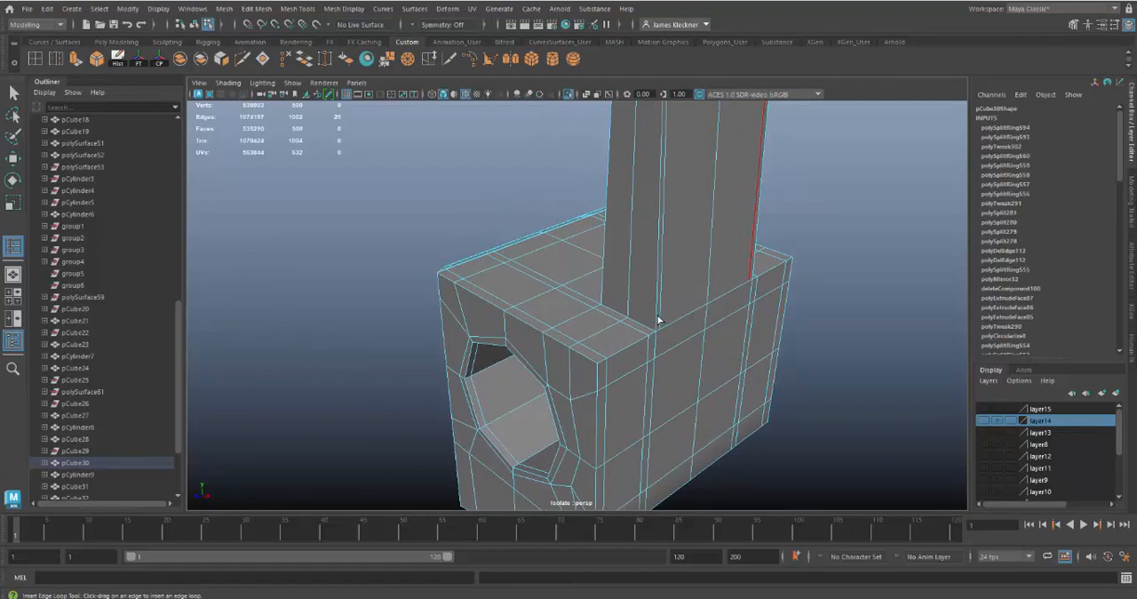
{"action": "key", "text": "3"}
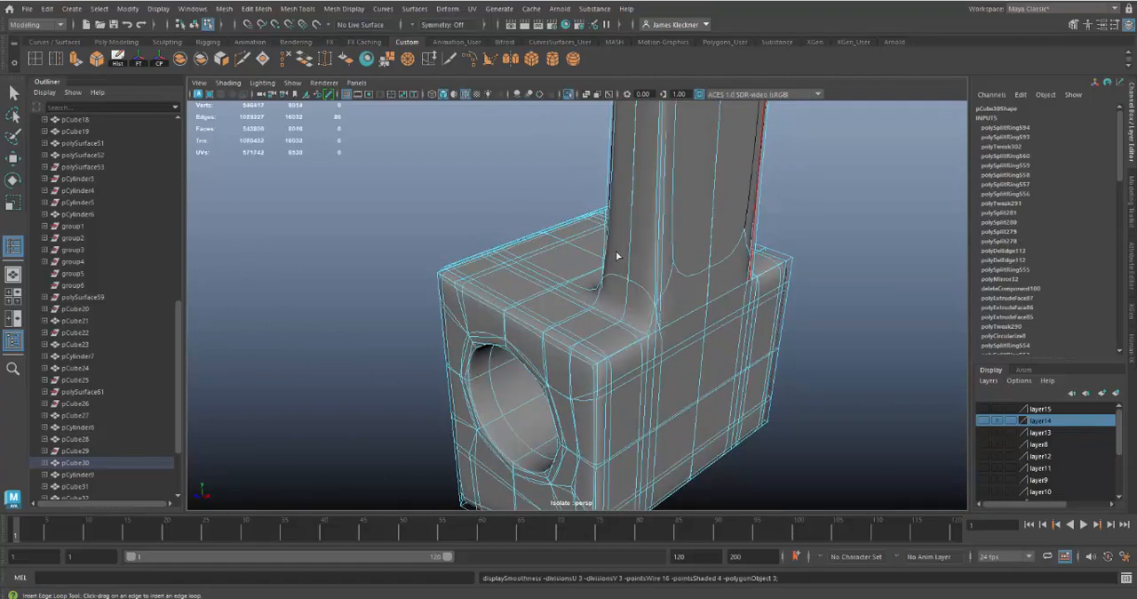
{"action": "key", "text": "1"}
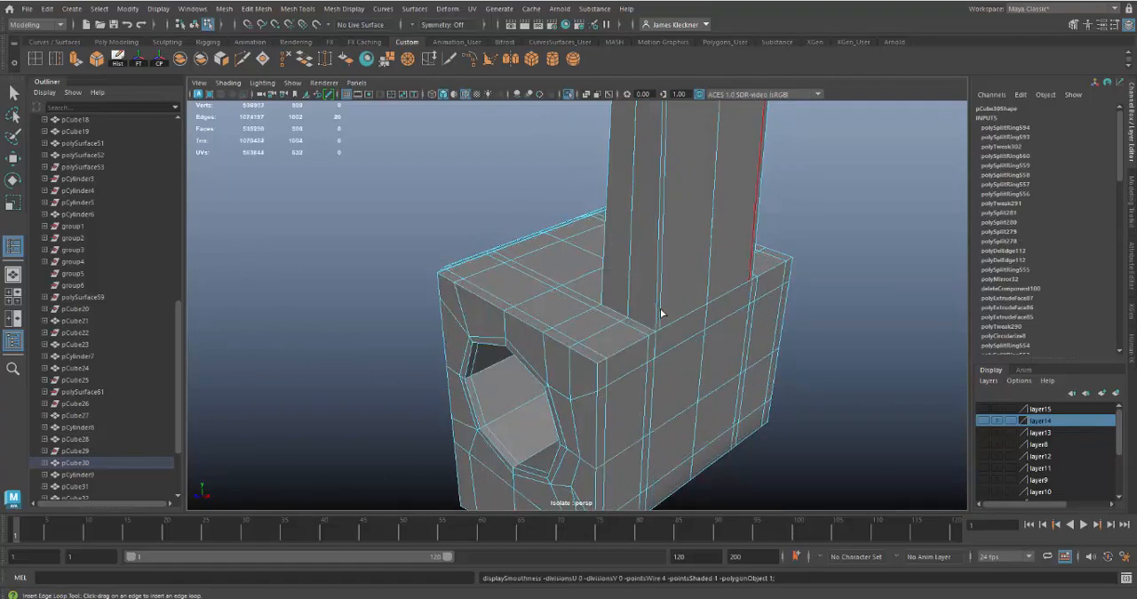
{"action": "left_click_drag", "start_coordinate": [660, 310], "coordinate": [660, 322]}
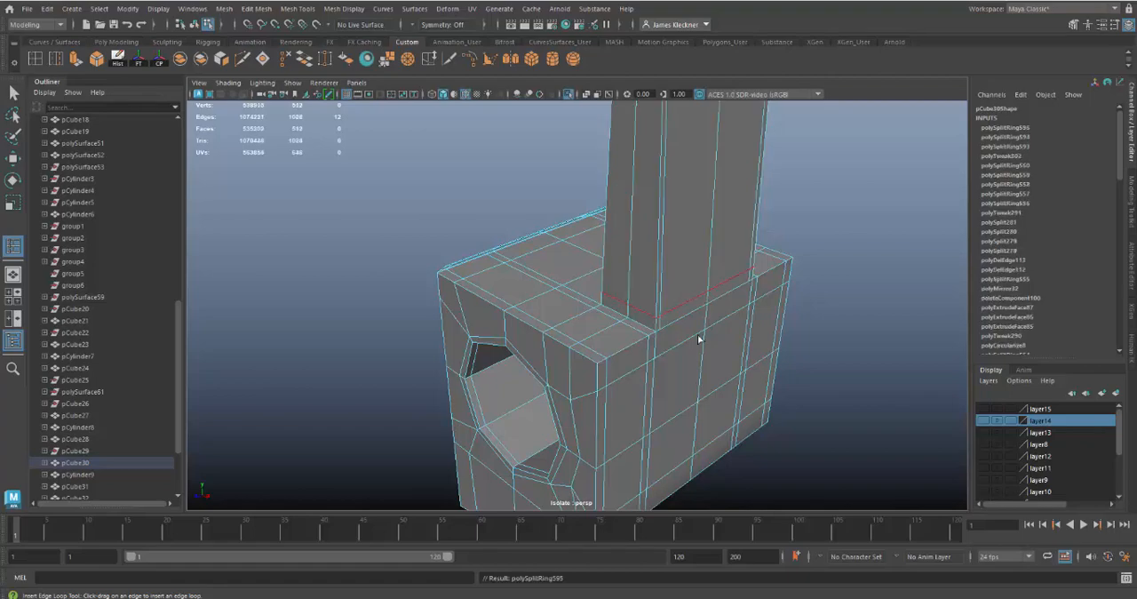
Leave the edge loop tool, return the arm to object mode and turn on its smooth mesh preview
{"action": "right_click_drag", "start_coordinate": [760, 361], "coordinate": [720, 348], "text": "alt"}
{"action": "middle_click_drag", "start_coordinate": [724, 321], "coordinate": [681, 409], "text": "alt"}
{"action": "left_click_drag", "start_coordinate": [680, 365], "coordinate": [690, 393], "text": "alt"}
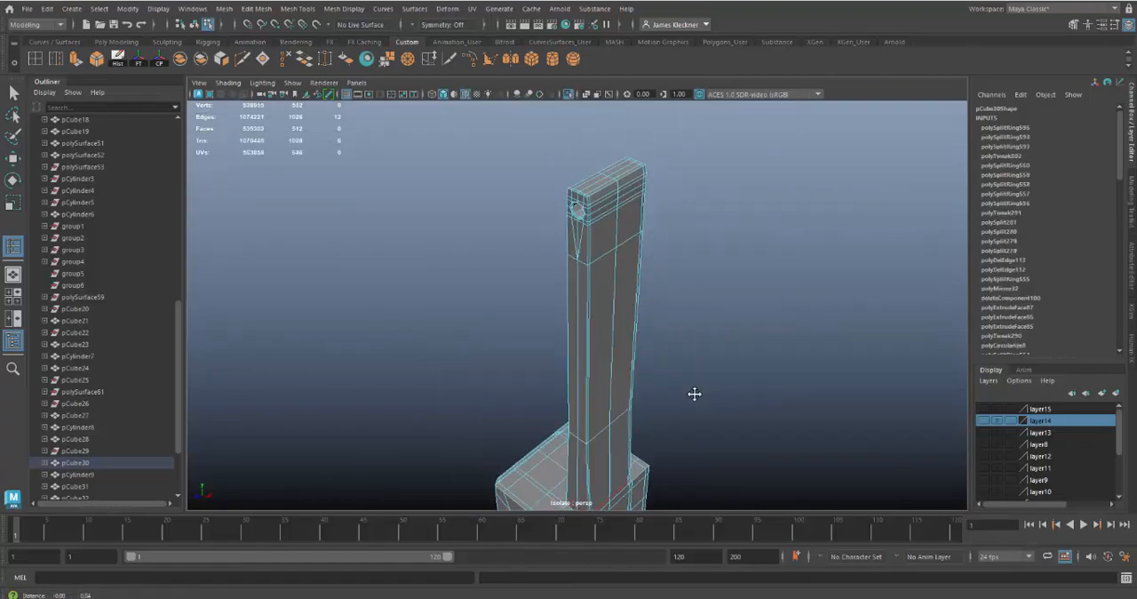
{"action": "left_click", "coordinate": [13, 91]}
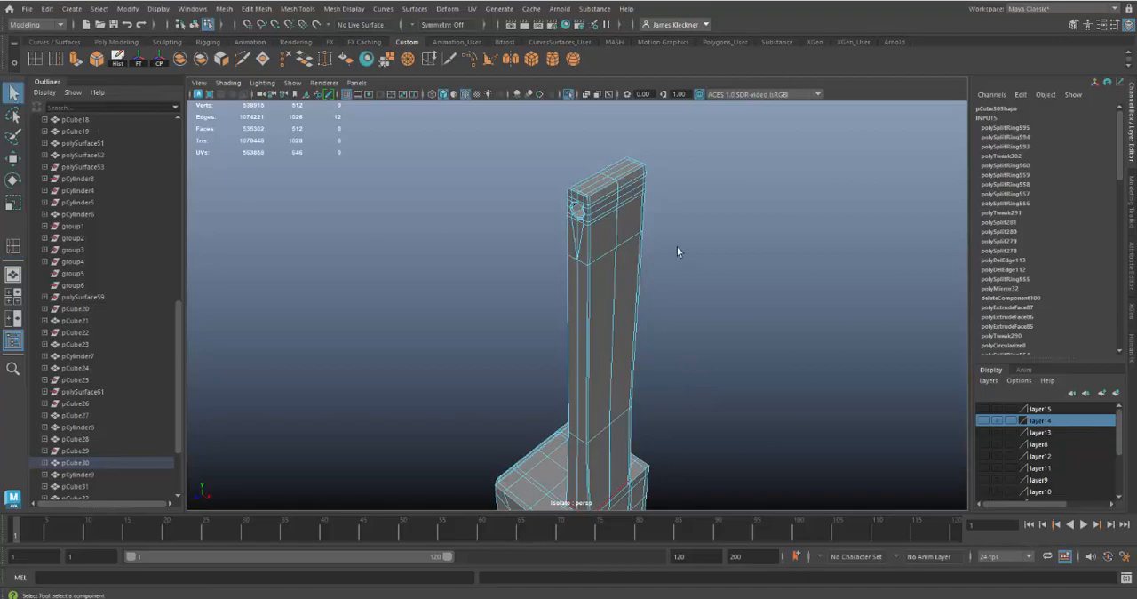
{"action": "right_click_drag", "start_coordinate": [620, 246], "coordinate": [678, 226]}
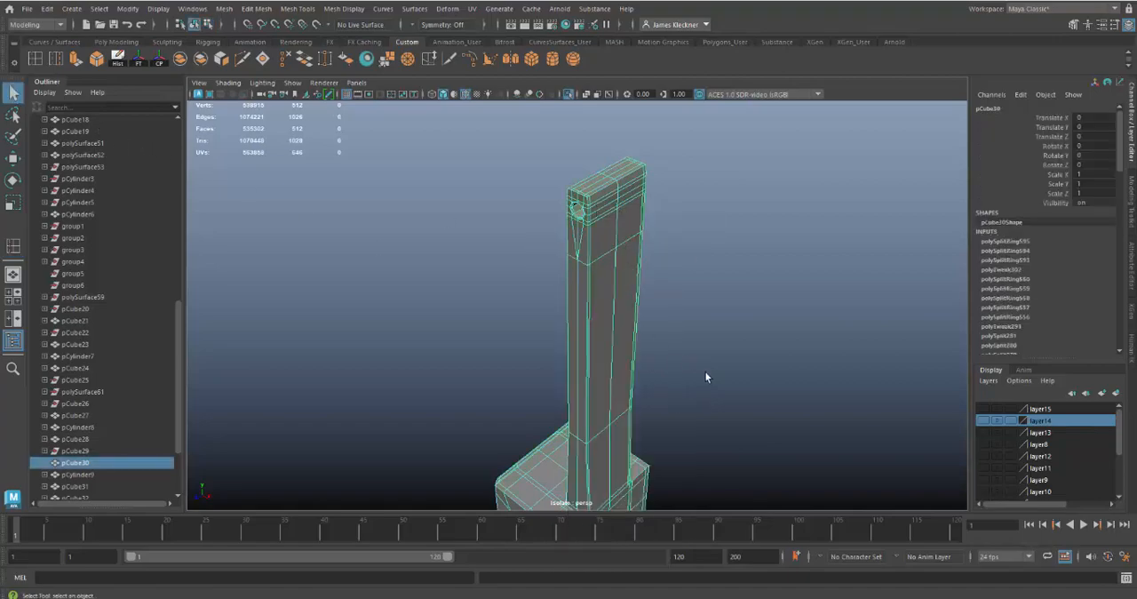
{"action": "key", "text": "3"}
Deselect the arm and turn off wireframe on shaded to examine its smoothed surface
{"action": "left_click_drag", "start_coordinate": [711, 414], "coordinate": [663, 379], "text": "alt"}
{"action": "left_click", "coordinate": [755, 344]}
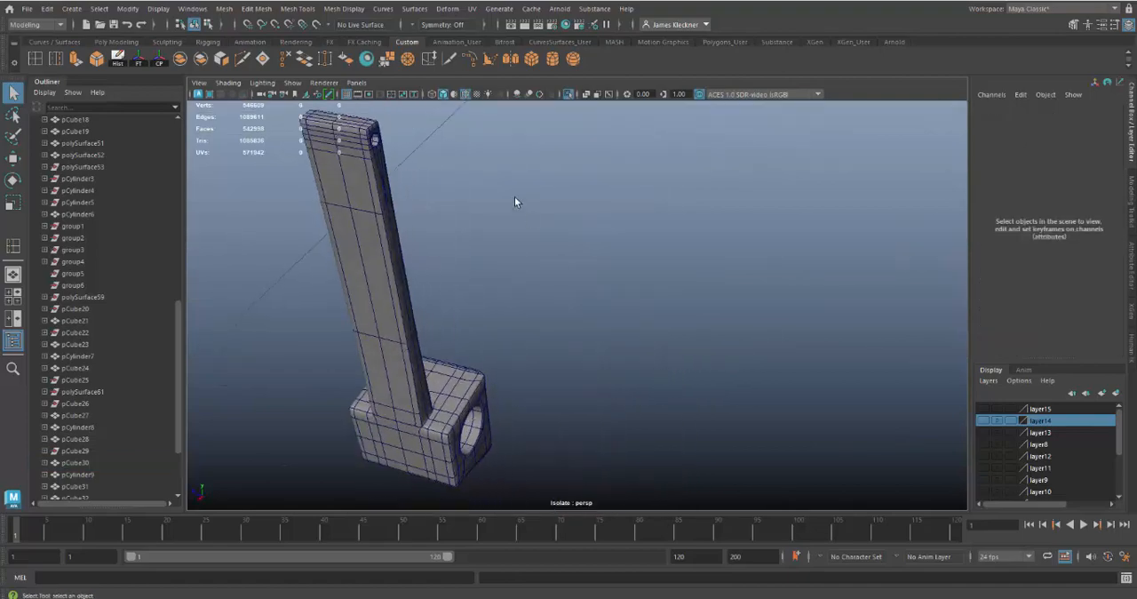
{"action": "left_click", "coordinate": [465, 95]}
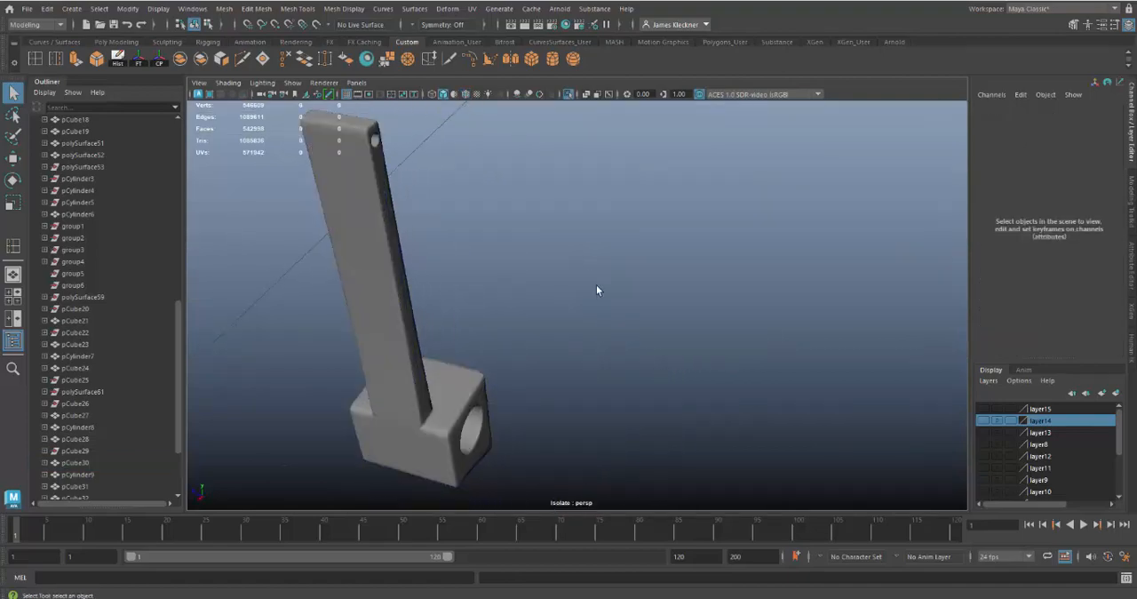
{"action": "mouse_move", "coordinate": [596, 290]}
{"action": "left_mouse_down", "text": "alt"}
{"action": "mouse_move", "coordinate": [533, 274]}
{"action": "mouse_move", "coordinate": [594, 234]}
{"action": "mouse_move", "coordinate": [696, 228]}
{"action": "mouse_move", "coordinate": [756, 264]}
{"action": "mouse_move", "coordinate": [710, 307]}
{"action": "mouse_move", "coordinate": [698, 303]}
{"action": "left_mouse_up", "text": "alt"}
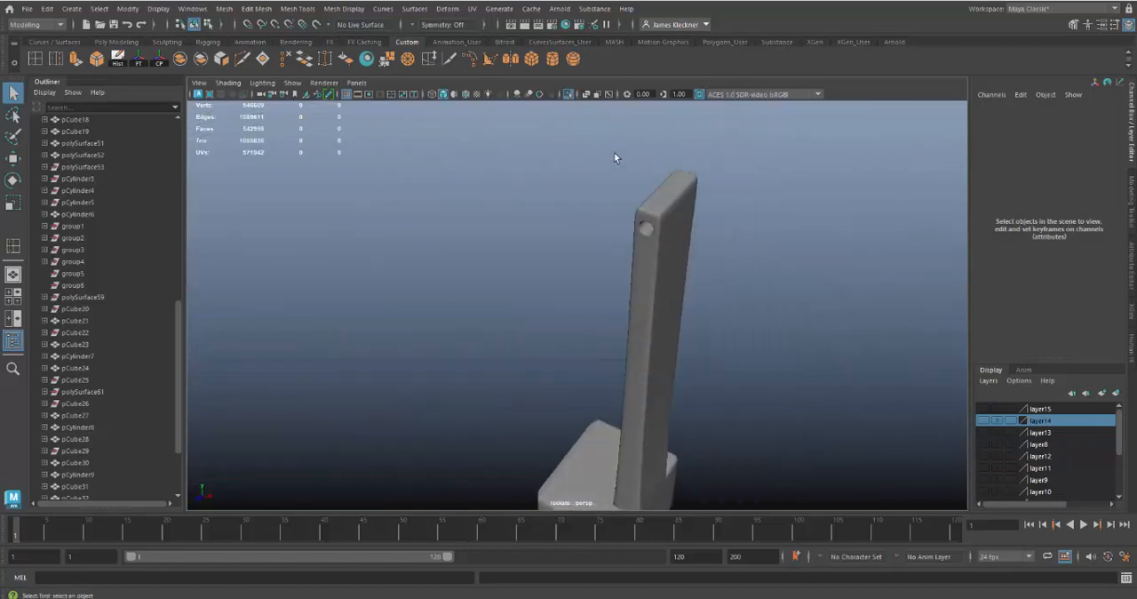
End the isolation and examine how the smoothed arm sits between the guide rails on the case
{"action": "left_click", "coordinate": [568, 94]}
{"action": "left_click_drag", "start_coordinate": [795, 396], "coordinate": [683, 341], "text": "alt"}
{"action": "middle_click_drag", "start_coordinate": [661, 331], "coordinate": [656, 351], "text": "alt"}
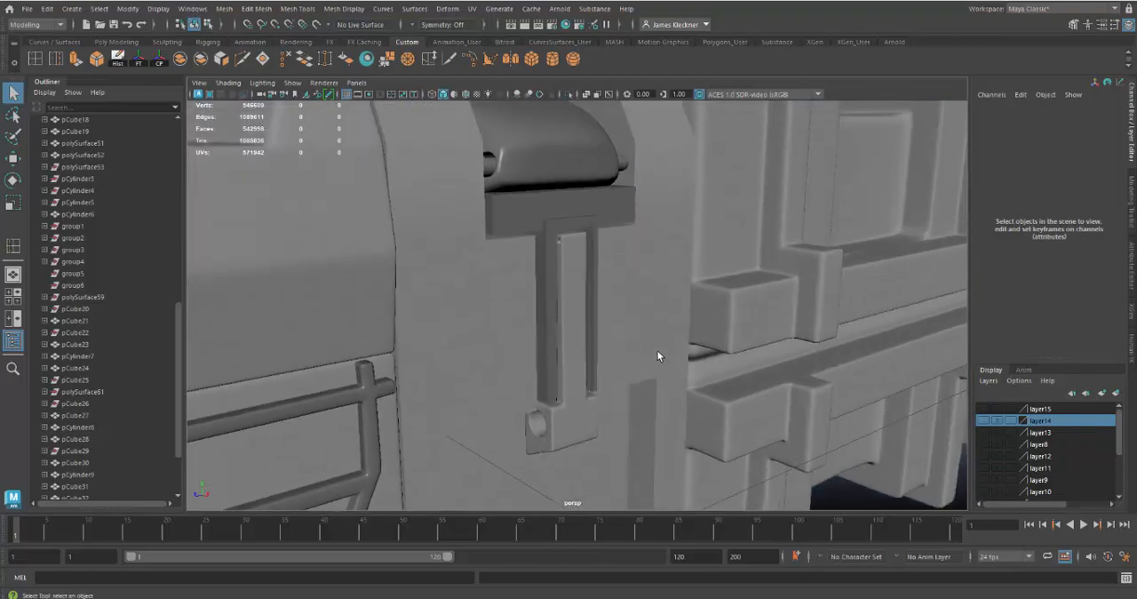
{"action": "right_click_drag", "start_coordinate": [656, 352], "coordinate": [684, 409], "text": "alt"}
{"action": "left_click", "coordinate": [570, 205]}
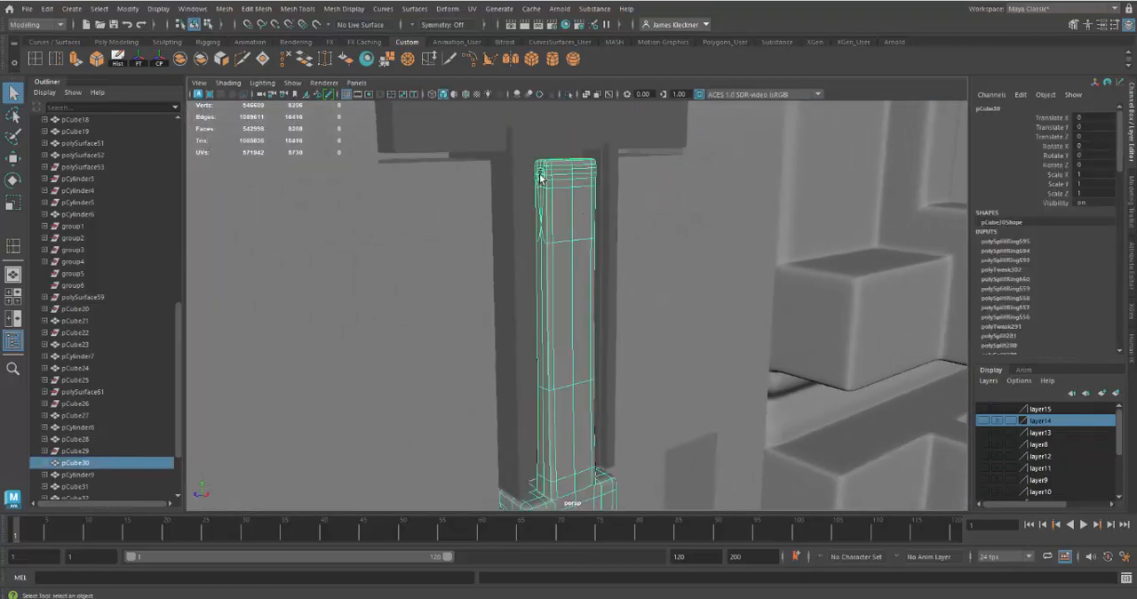
{"action": "left_click_drag", "start_coordinate": [593, 266], "coordinate": [613, 273], "text": "alt"}
{"action": "right_click_drag", "start_coordinate": [629, 258], "coordinate": [563, 235], "text": "alt"}
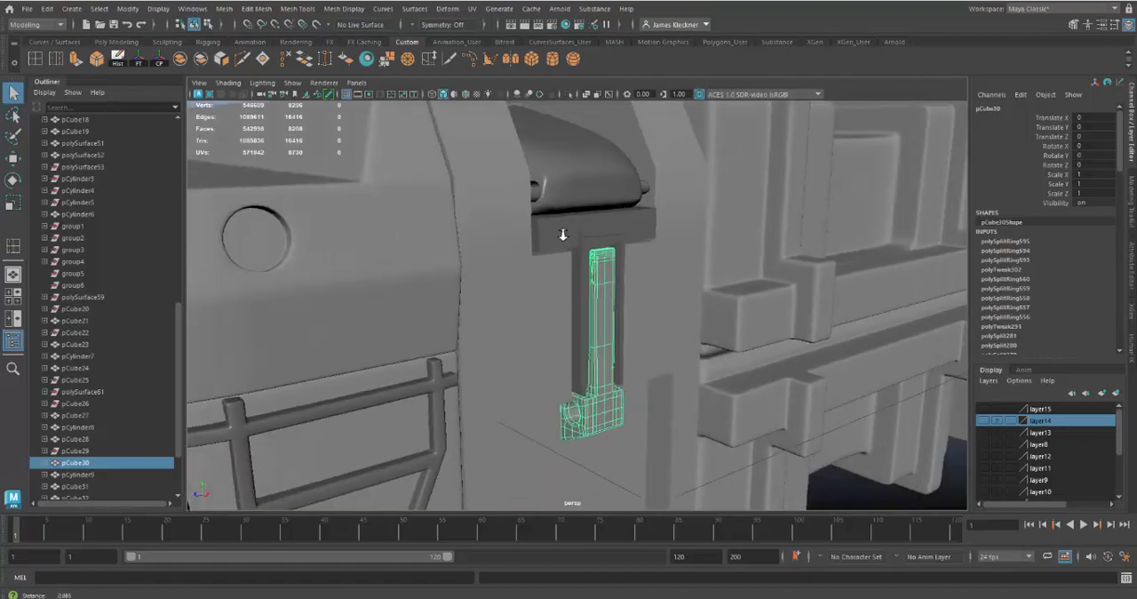
Create a polygon cylinder at the scene origin and return to the custom modeling tool set
{"action": "left_click_drag", "start_coordinate": [563, 235], "coordinate": [574, 275], "text": "alt"}
{"action": "scroll", "coordinate": [575, 275], "scroll_direction": "down", "scroll_amount": 10}
{"action": "left_click", "coordinate": [116, 43]}
{"action": "left_click", "coordinate": [76, 60]}
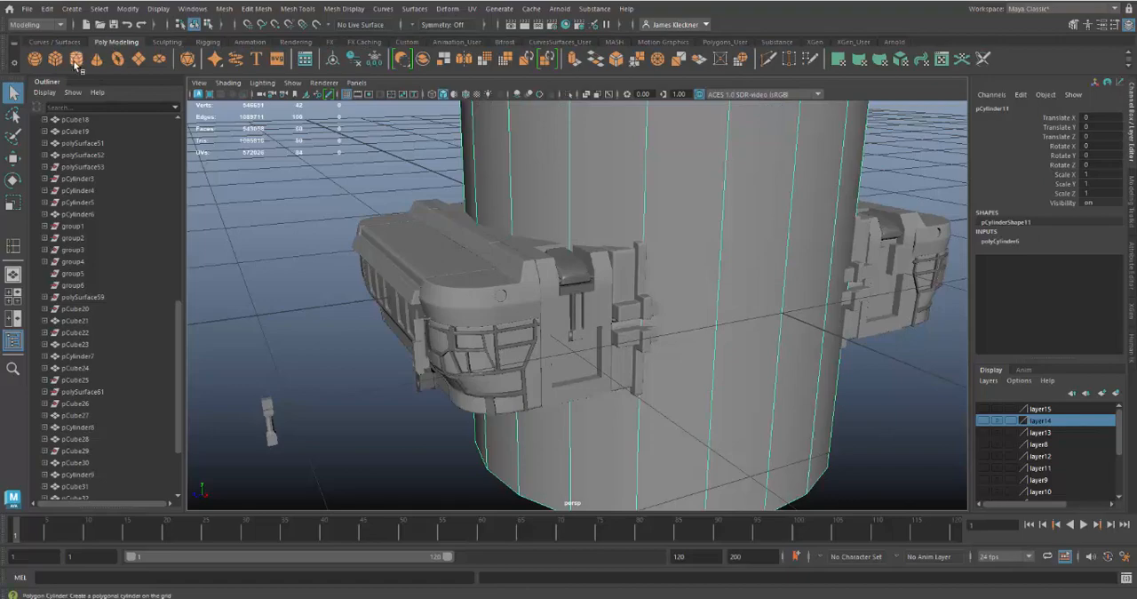
{"action": "left_click", "coordinate": [407, 42]}
Scale the new cylinder down uniformly to 0.309
{"action": "scroll", "coordinate": [641, 266], "scroll_direction": "down", "scroll_amount": 3}
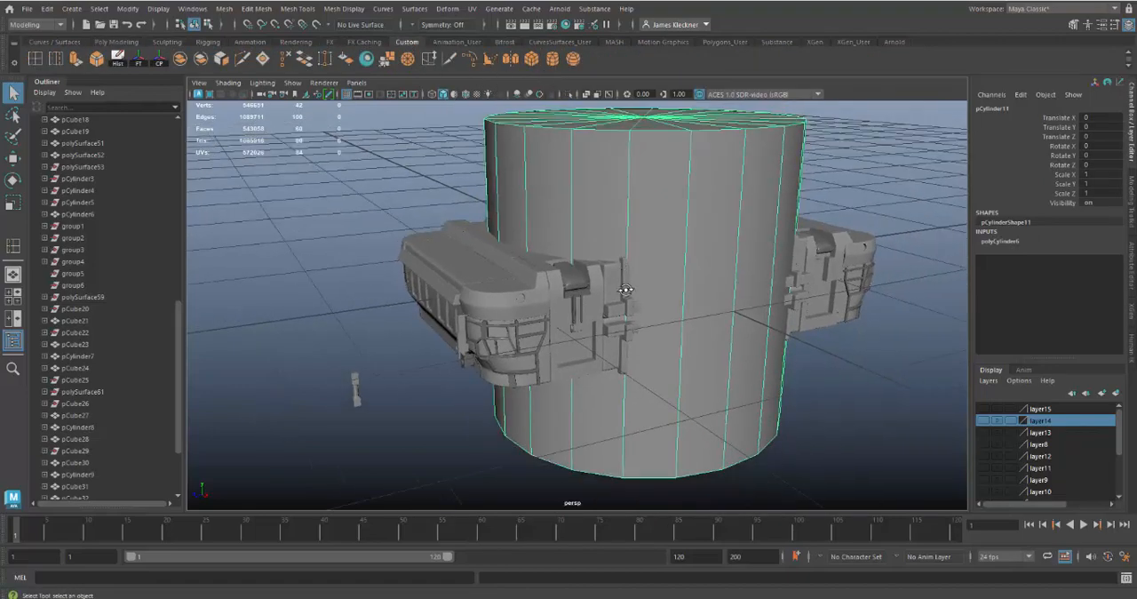
{"action": "left_click_drag", "start_coordinate": [602, 233], "coordinate": [448, 292], "text": "alt"}
{"action": "scroll", "coordinate": [611, 274], "scroll_direction": "down", "scroll_amount": 2}
{"action": "key", "text": "r"}
Move the cylinder to 1.117 along X so it stands clear in front of the case
{"action": "key", "text": "w"}
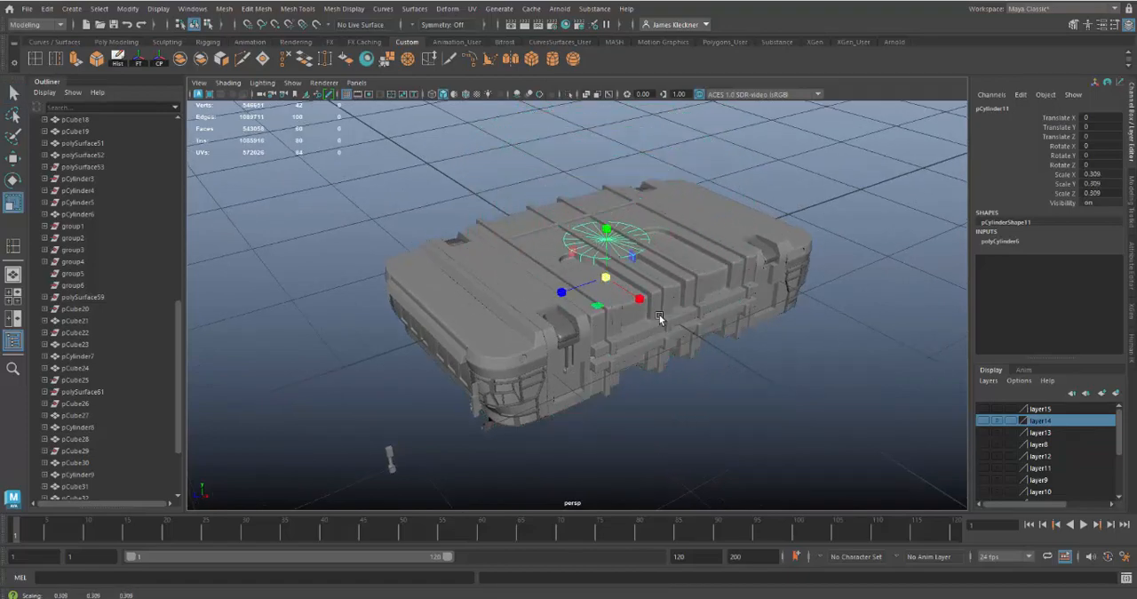
{"action": "left_click_drag", "start_coordinate": [641, 325], "coordinate": [736, 411]}
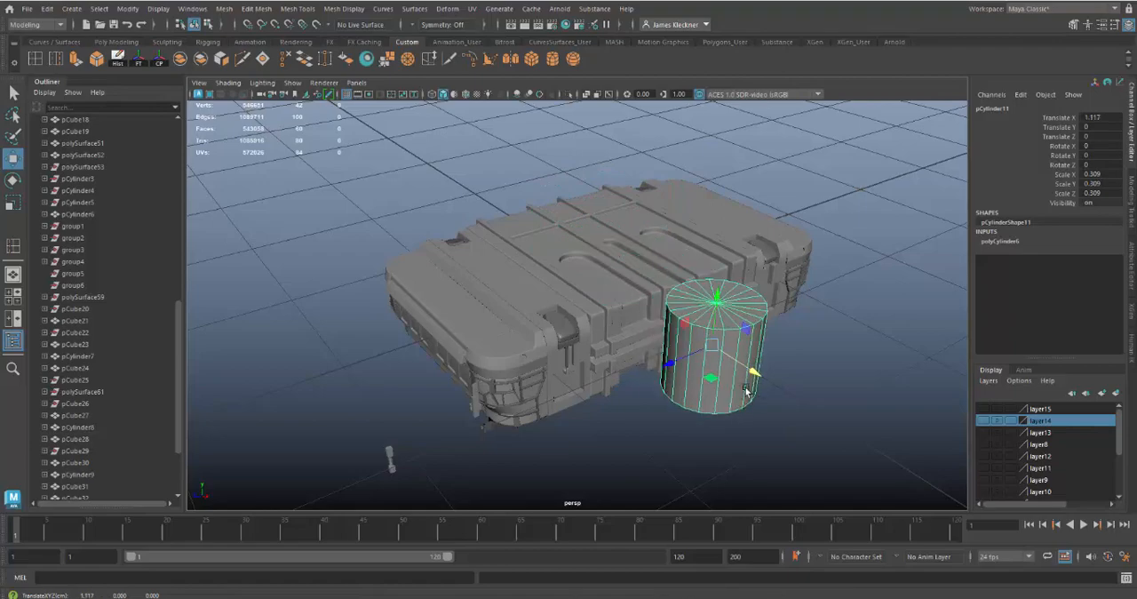
{"action": "scroll", "coordinate": [746, 391], "scroll_direction": "up", "scroll_amount": 8}
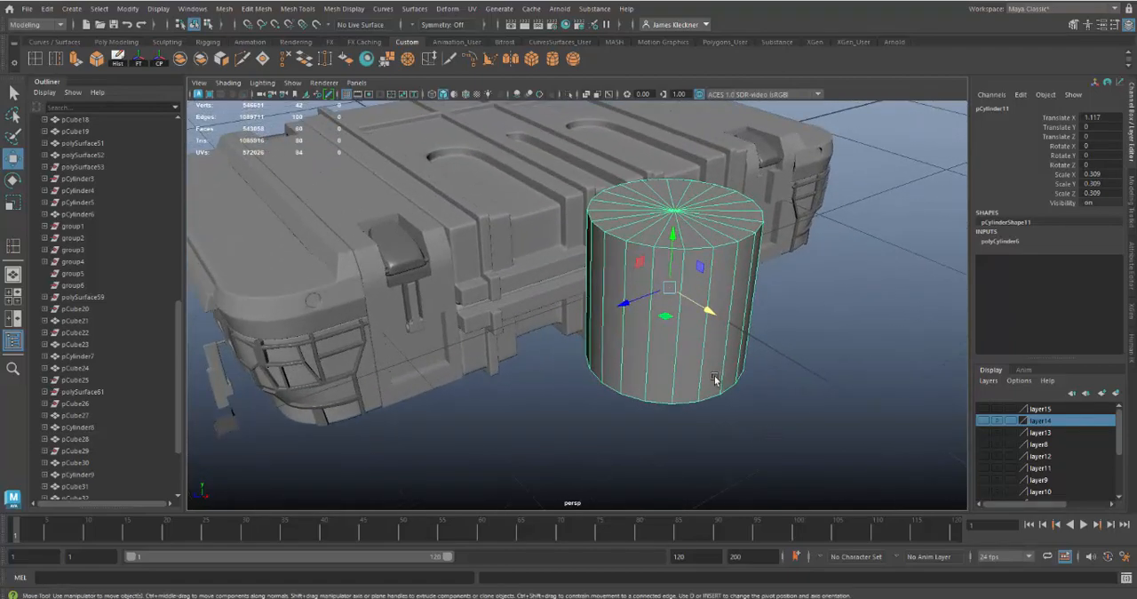
{"action": "mouse_move", "coordinate": [646, 318]}
{"action": "left_mouse_down", "text": "alt"}
{"action": "mouse_move", "coordinate": [640, 307]}
{"action": "mouse_move", "coordinate": [648, 323]}
{"action": "left_mouse_up", "text": "alt"}
{"action": "right_click_drag", "start_coordinate": [653, 337], "coordinate": [712, 389], "text": "alt"}
{"action": "middle_click_drag", "start_coordinate": [712, 389], "coordinate": [732, 423], "text": "alt"}
{"action": "mouse_move", "coordinate": [789, 359]}
{"action": "left_mouse_down", "text": "alt"}
{"action": "mouse_move", "coordinate": [805, 357]}
{"action": "mouse_move", "coordinate": [785, 353]}
{"action": "left_mouse_up", "text": "alt"}
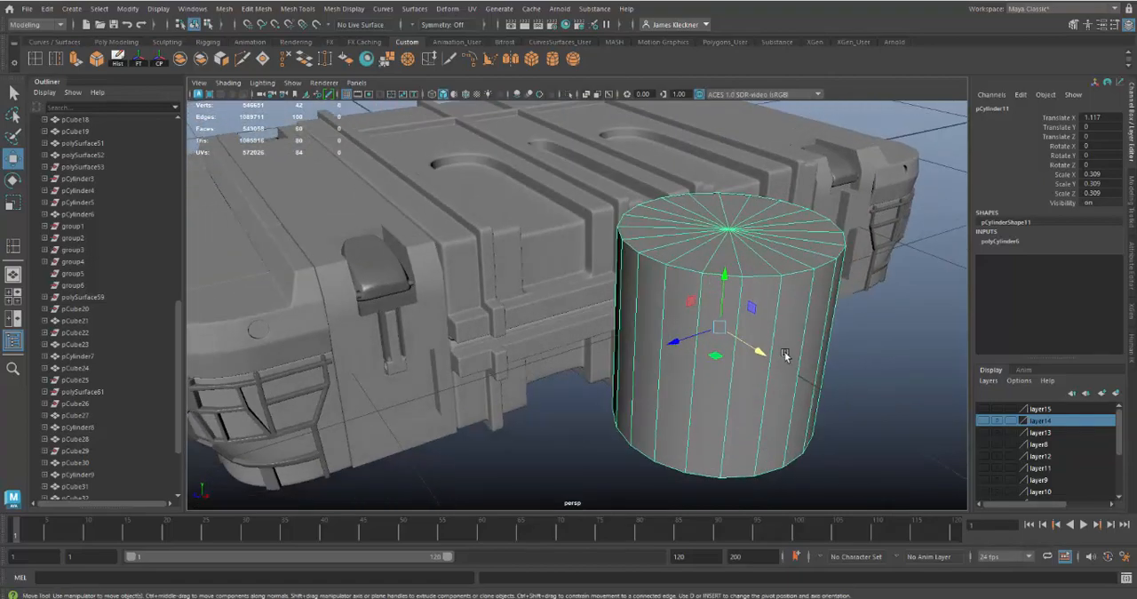
Set the new cylinder's axis subdivisions to 12
{"action": "left_click", "coordinate": [1020, 244]}
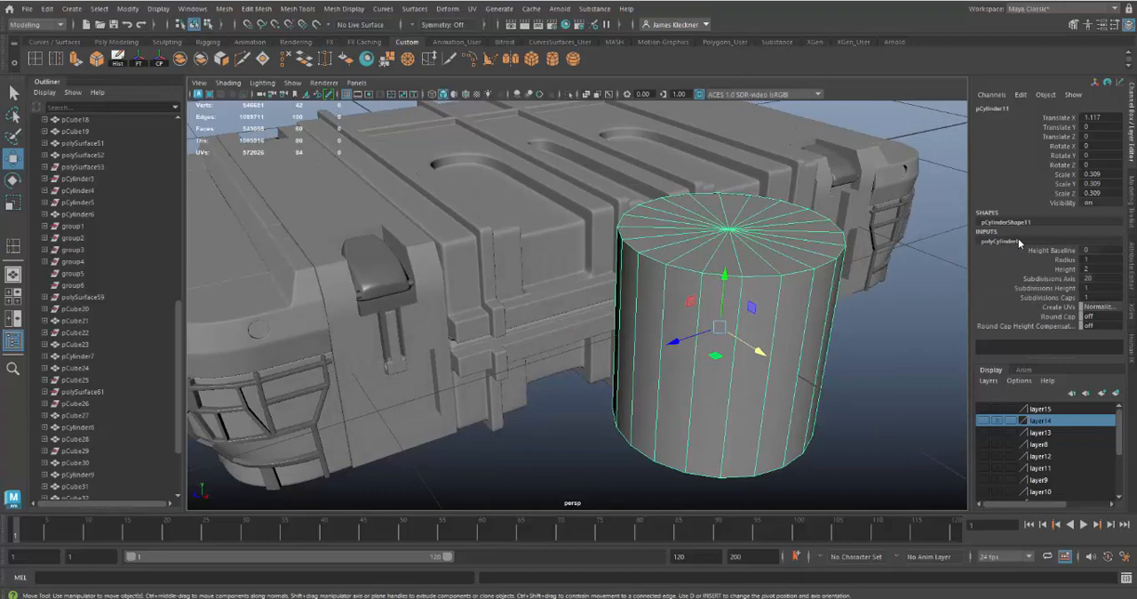
{"action": "left_click", "coordinate": [1109, 277]}
{"action": "type", "text": "12"}
{"action": "key", "text": "Return"}
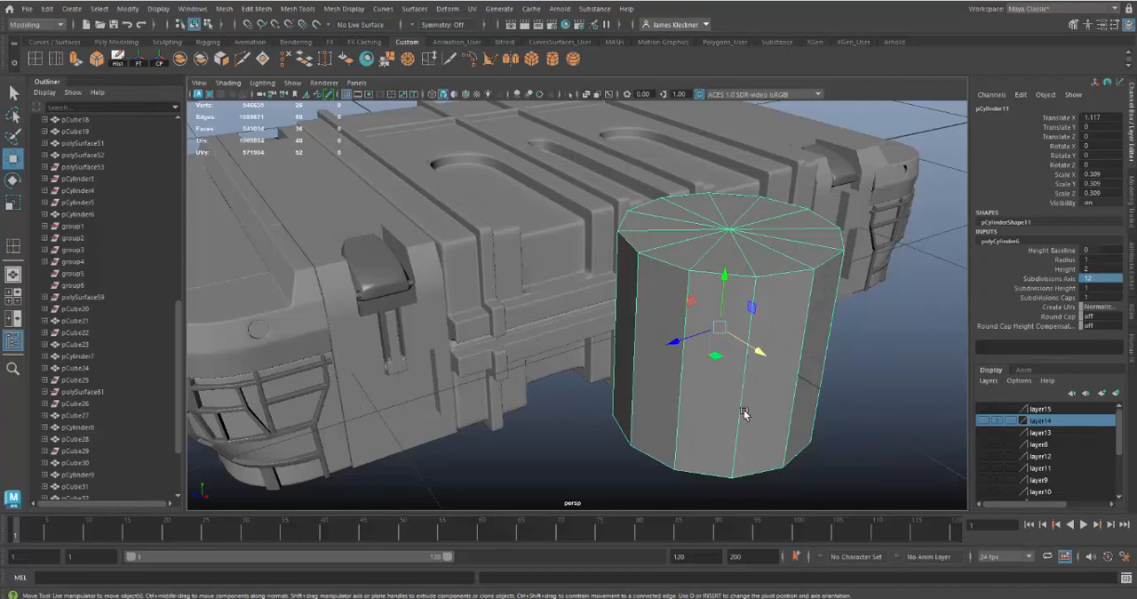
Scale the 12-sided cylinder down uniformly to 0.03
{"action": "mouse_move", "coordinate": [744, 413]}
{"action": "left_mouse_down", "text": "alt"}
{"action": "mouse_move", "coordinate": [698, 399]}
{"action": "mouse_move", "coordinate": [726, 398]}
{"action": "mouse_move", "coordinate": [756, 427]}
{"action": "mouse_move", "coordinate": [733, 416]}
{"action": "left_mouse_up", "text": "alt"}
{"action": "key", "text": "r"}
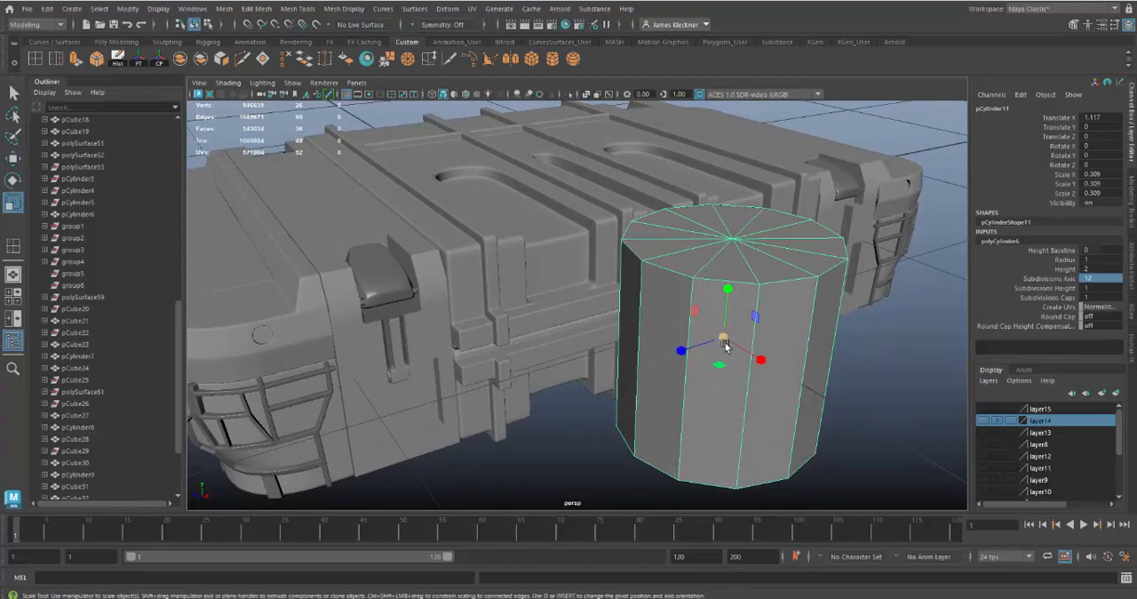
{"action": "left_click_drag", "start_coordinate": [724, 344], "coordinate": [543, 318]}
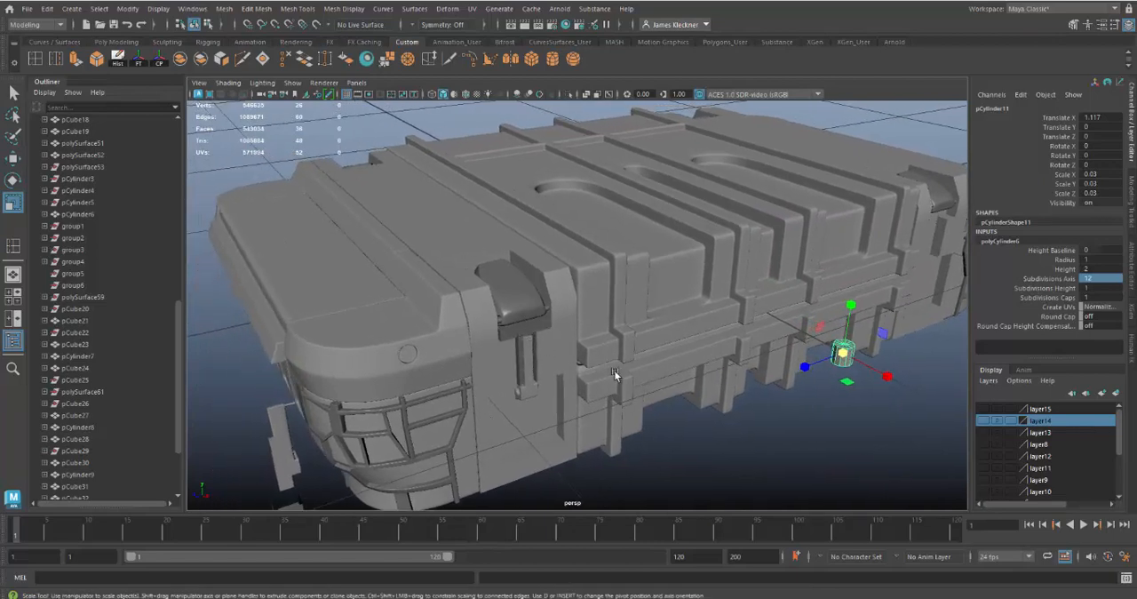
Move the cylinder onto the side latch arm, to about X 0.802, Y 0.142, Z 0.892
{"action": "key", "text": "w"}
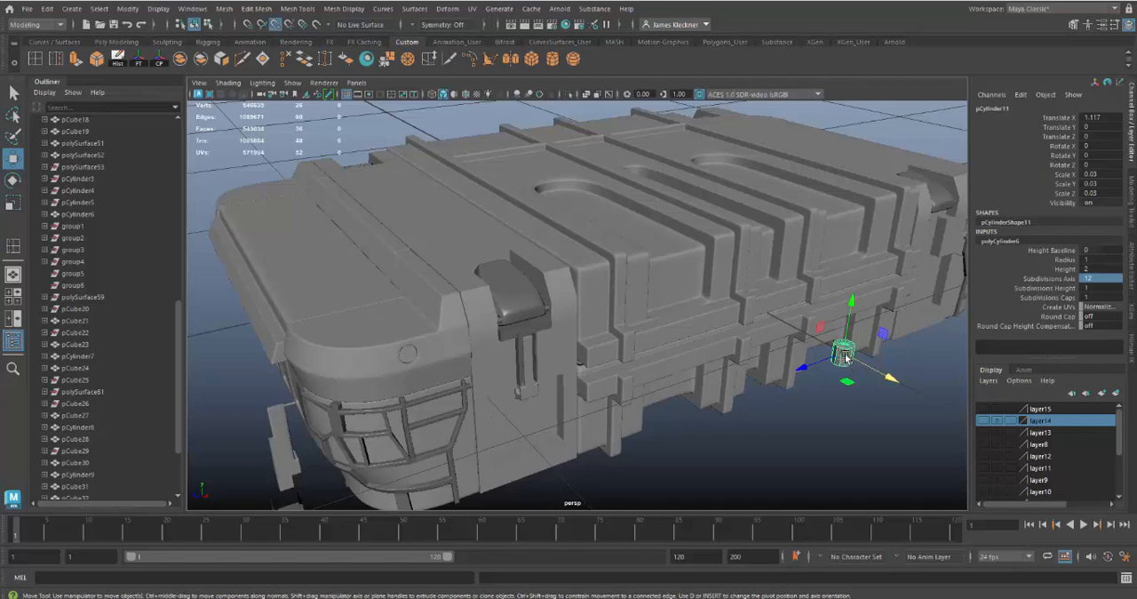
{"action": "left_click_drag", "start_coordinate": [846, 357], "coordinate": [523, 347]}
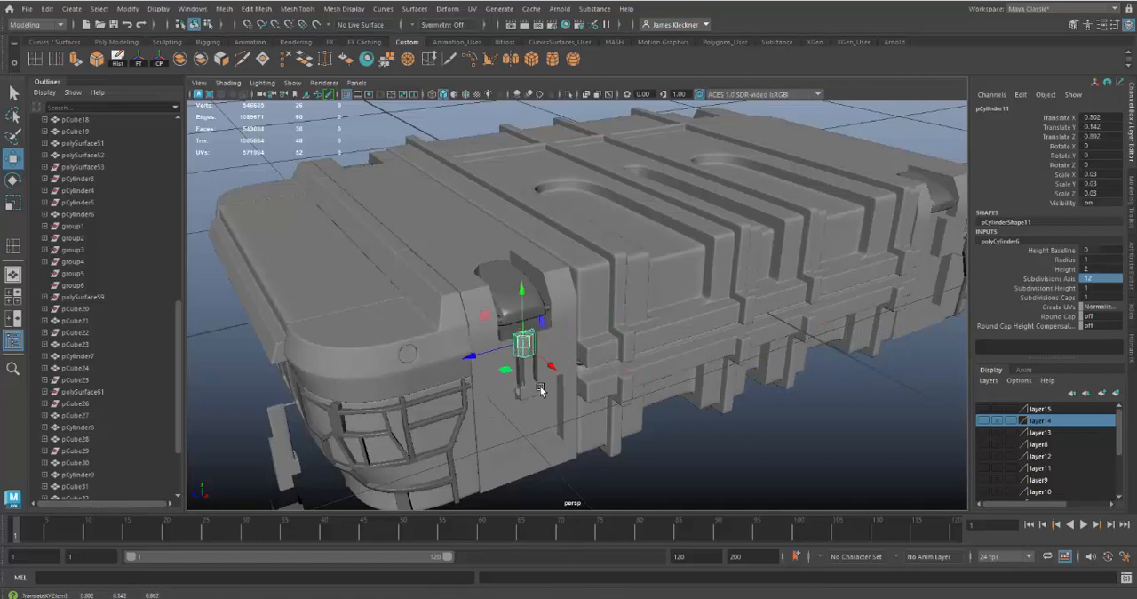
{"action": "key", "text": "f"}
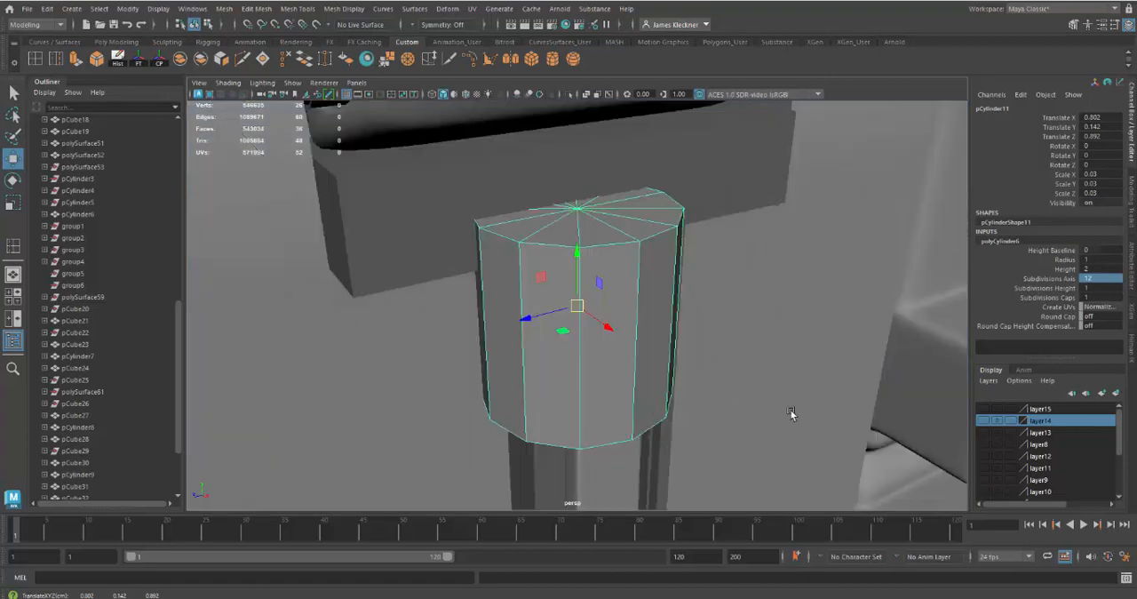
{"action": "right_click_drag", "start_coordinate": [789, 410], "coordinate": [705, 366], "text": "alt"}
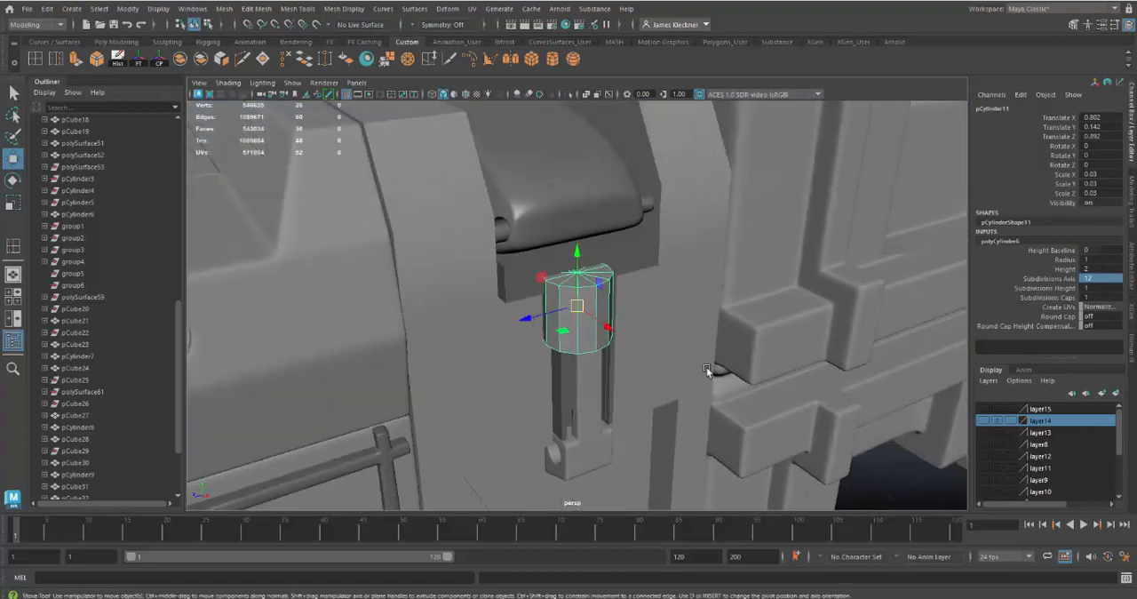
{"action": "mouse_move", "coordinate": [630, 345]}
{"action": "left_mouse_down", "text": "alt"}
{"action": "mouse_move", "coordinate": [601, 331]}
{"action": "mouse_move", "coordinate": [618, 328]}
{"action": "mouse_move", "coordinate": [642, 348]}
{"action": "left_mouse_up", "text": "alt"}
Scale the cylinder down uniformly to 0.005, close to the size of the hole in the latch arm
{"action": "key", "text": "r"}
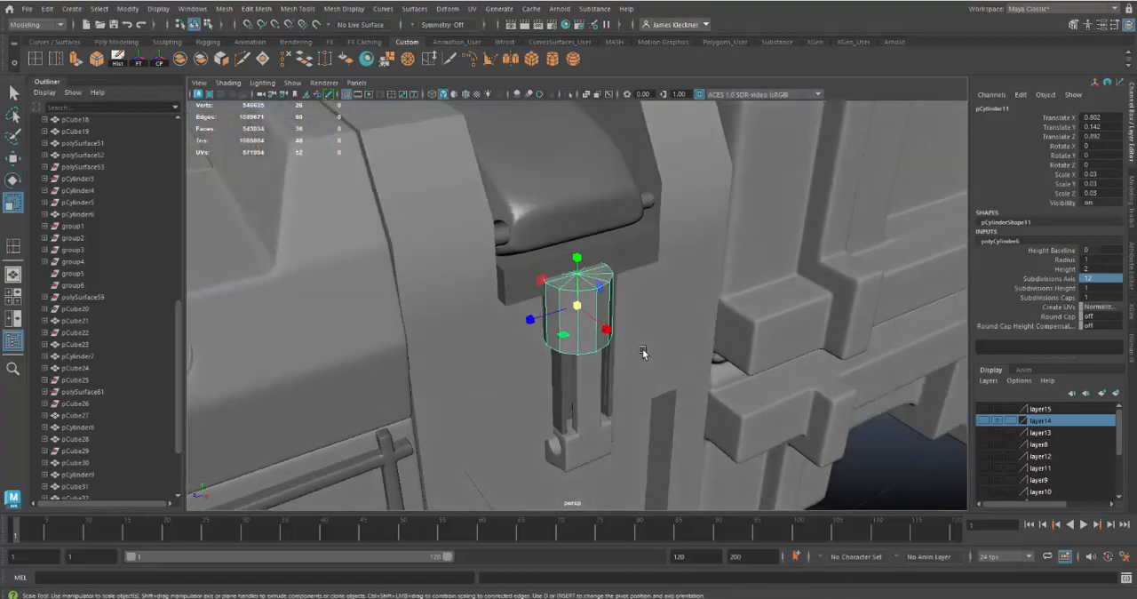
{"action": "left_click_drag", "start_coordinate": [578, 304], "coordinate": [543, 313]}
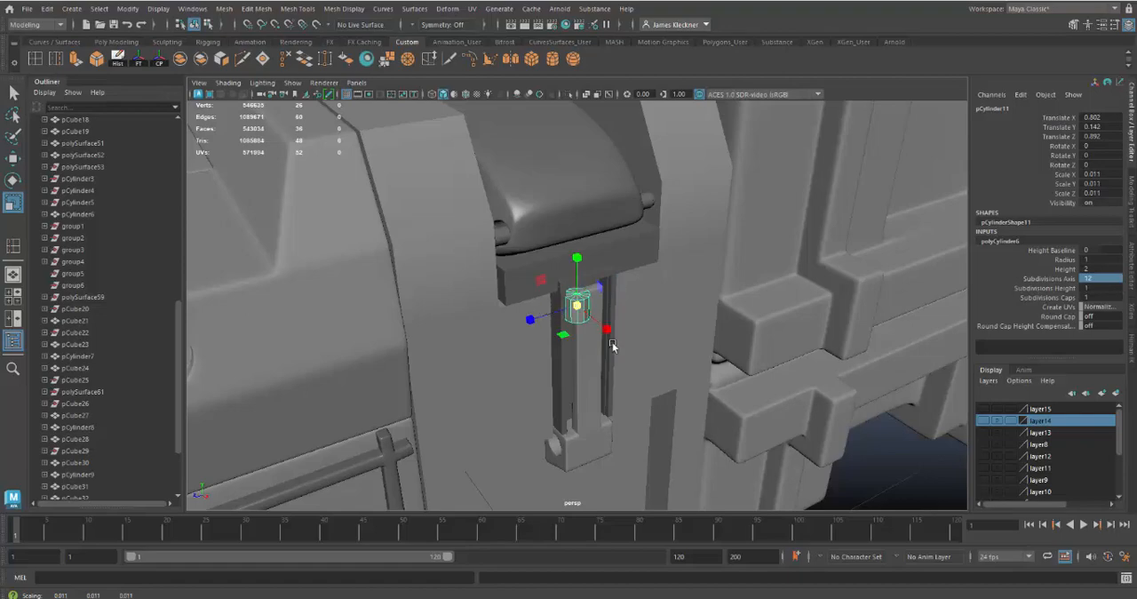
{"action": "right_click_drag", "start_coordinate": [660, 361], "coordinate": [686, 391], "text": "alt"}
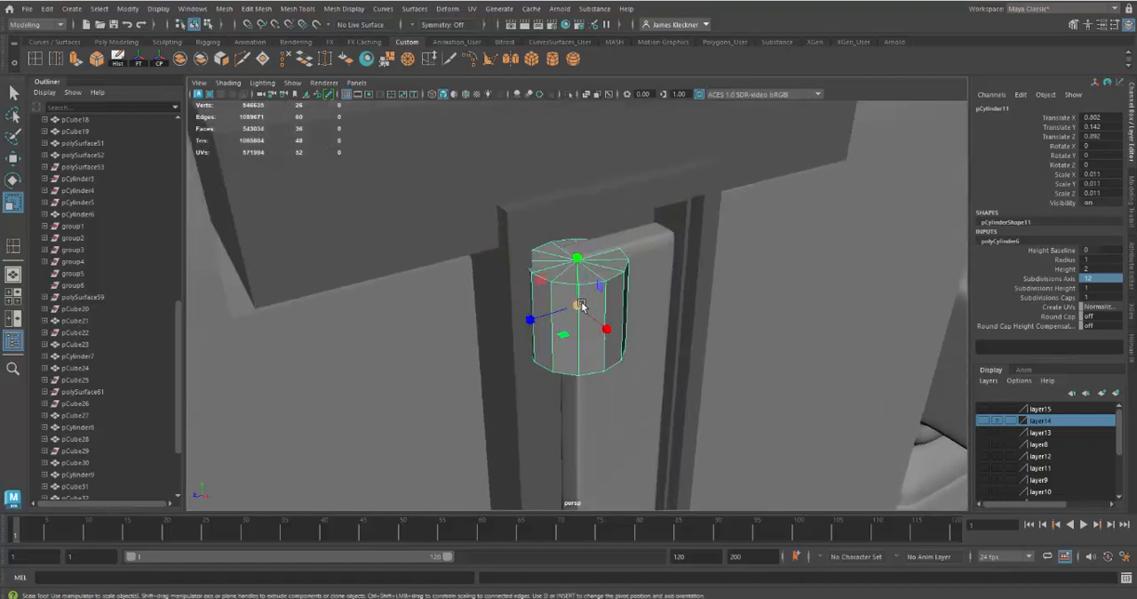
{"action": "left_click_drag", "start_coordinate": [580, 304], "coordinate": [535, 317]}
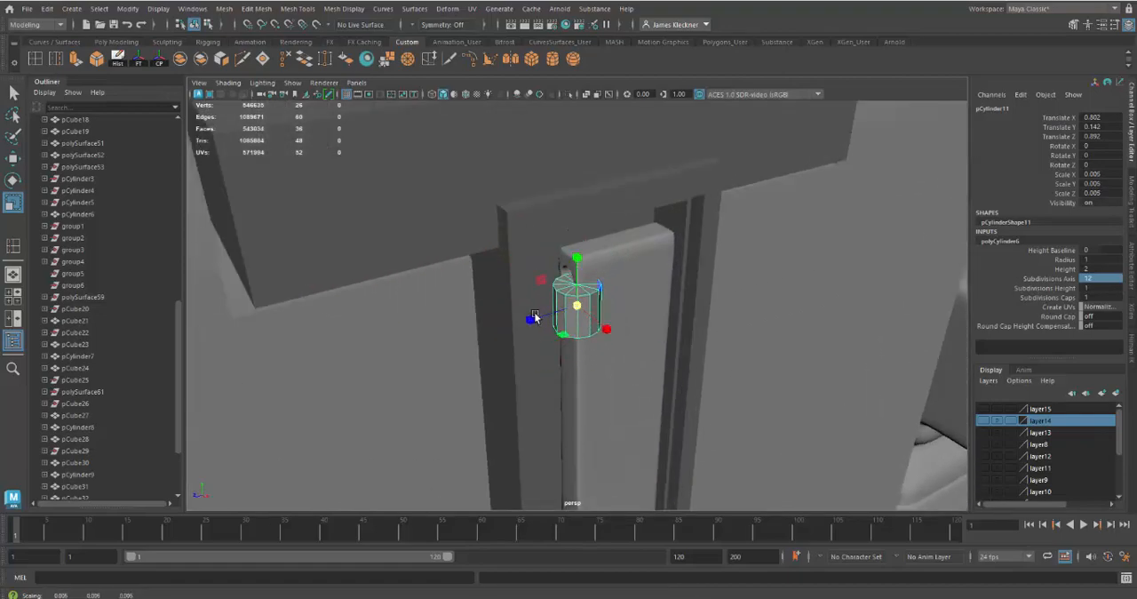
Show wireframe over the shaded models and rotate the cylinder 90 degrees about X so it lies sideways
{"action": "left_click", "coordinate": [462, 94]}
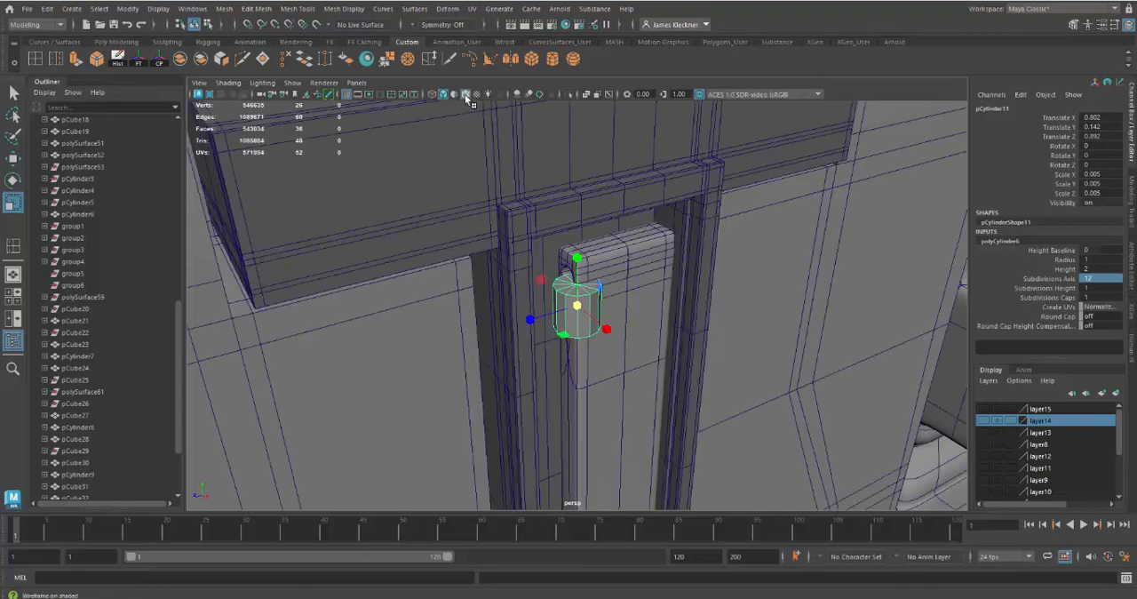
{"action": "left_click_drag", "start_coordinate": [632, 353], "coordinate": [655, 348], "text": "alt"}
{"action": "key", "text": "e"}
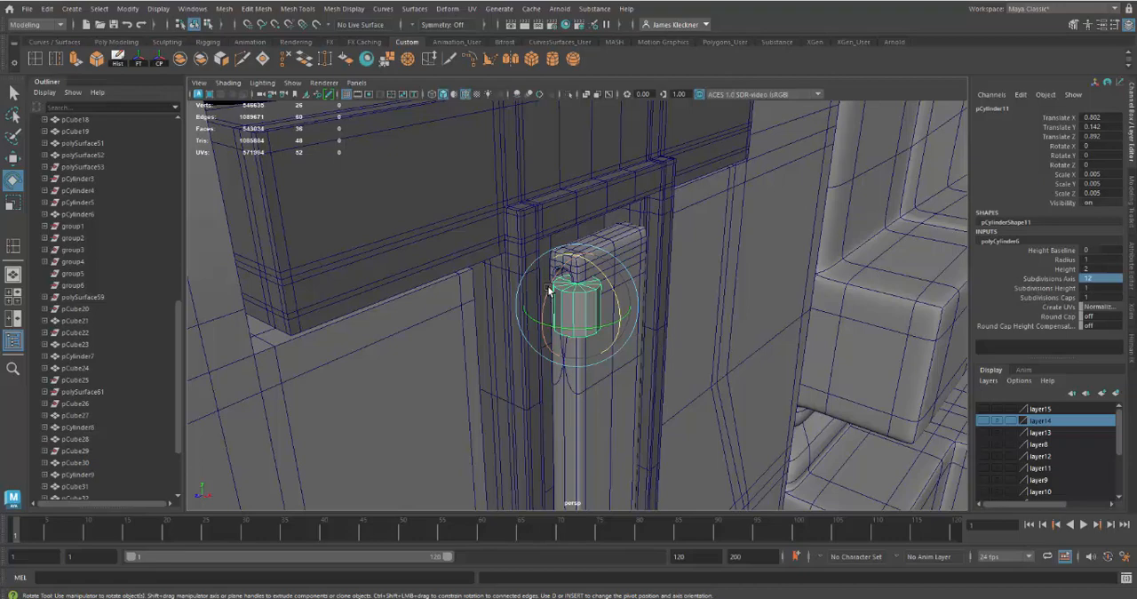
{"action": "left_click_drag", "start_coordinate": [548, 289], "coordinate": [554, 368]}
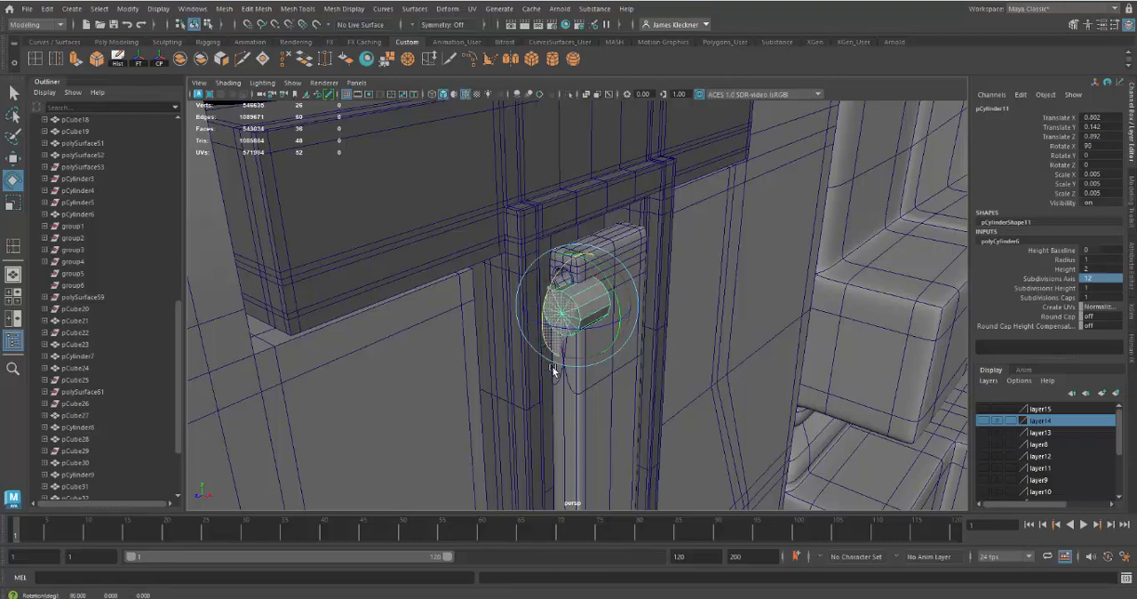
{"action": "double_click", "coordinate": [1101, 145]}
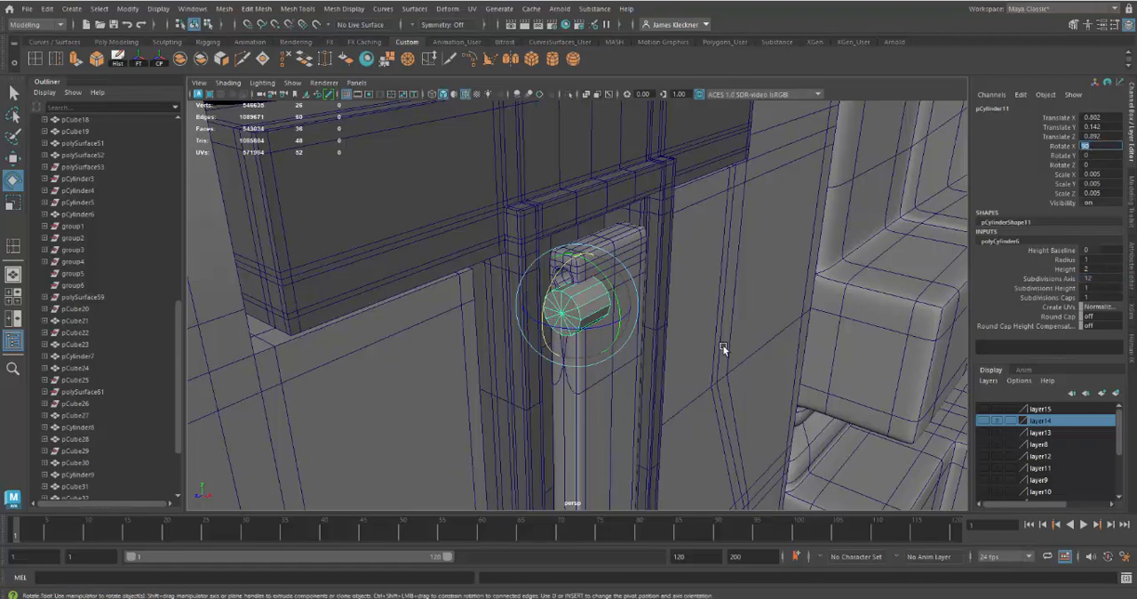
{"action": "mouse_move", "coordinate": [692, 309]}
{"action": "left_mouse_down", "text": "alt"}
{"action": "mouse_move", "coordinate": [665, 308]}
{"action": "mouse_move", "coordinate": [691, 308]}
{"action": "left_mouse_up", "text": "alt"}
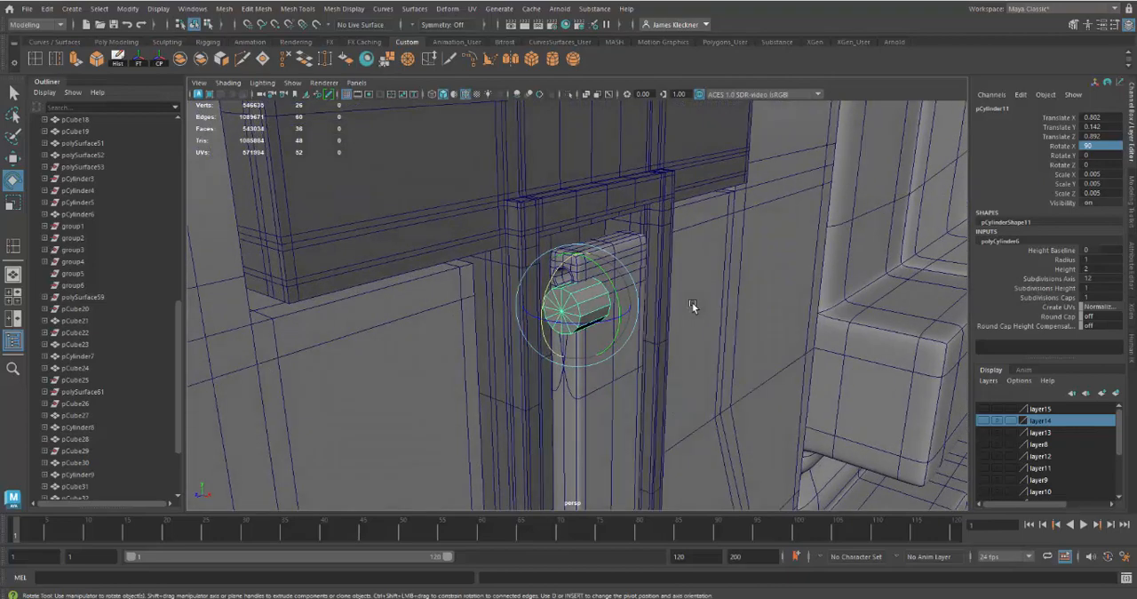
Scale the cylinder uniformly to 0.002 and align it with the arm's side hole at X 0.798, Y 0.148
{"action": "key", "text": "r"}
{"action": "mouse_move", "coordinate": [604, 327]}
{"action": "left_mouse_down"}
{"action": "mouse_move", "coordinate": [559, 310]}
{"action": "mouse_move", "coordinate": [614, 325]}
{"action": "left_mouse_up"}
{"action": "mouse_move", "coordinate": [613, 325]}
{"action": "right_mouse_down", "text": "alt"}
{"action": "mouse_move", "coordinate": [634, 358]}
{"action": "mouse_move", "coordinate": [622, 339]}
{"action": "right_mouse_up", "text": "alt"}
{"action": "left_click_drag", "start_coordinate": [622, 337], "coordinate": [596, 270], "text": "alt"}
{"action": "key", "text": "w"}
{"action": "left_click_drag", "start_coordinate": [613, 342], "coordinate": [578, 326]}
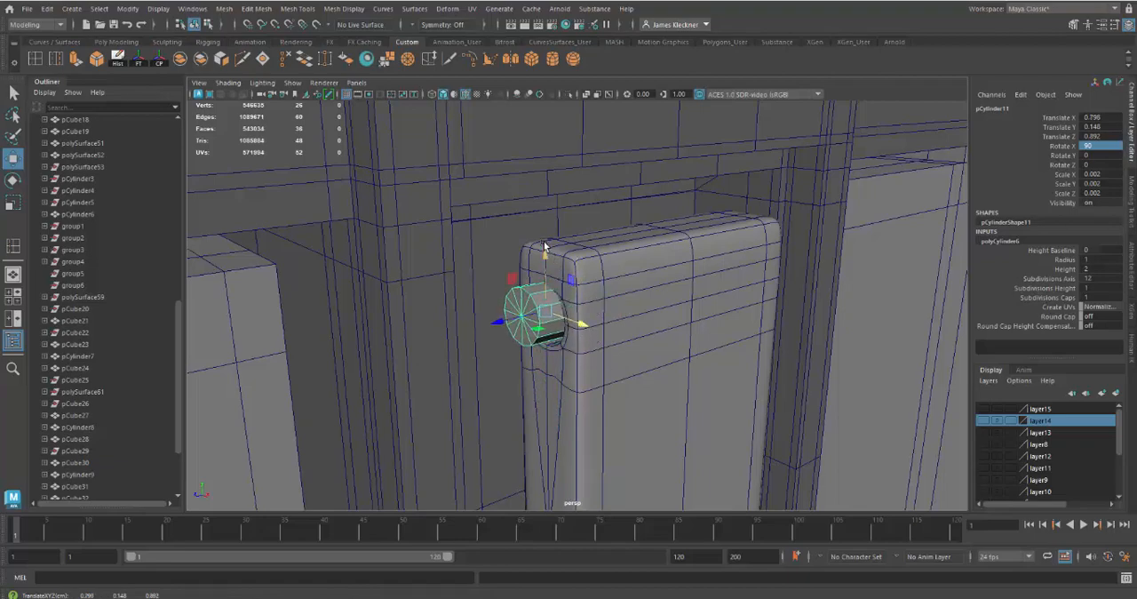
{"action": "left_click_drag", "start_coordinate": [544, 245], "coordinate": [547, 259]}
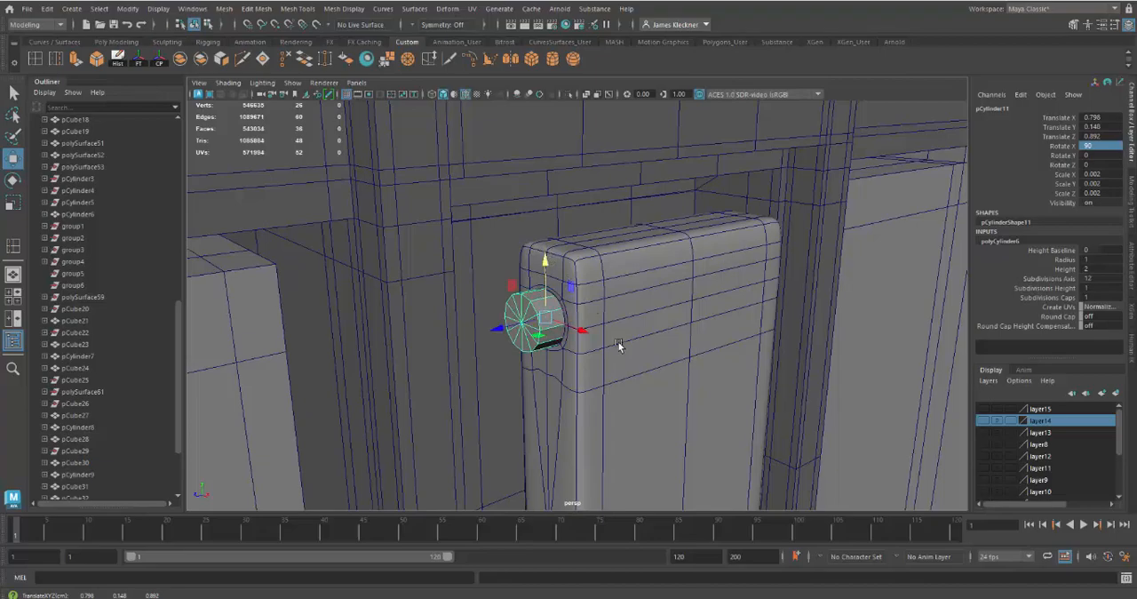
Move the cylinder along Z to 0.897 so it stands clear of the arm's side hole
{"action": "left_click_drag", "start_coordinate": [619, 345], "coordinate": [604, 340], "text": "alt"}
{"action": "mouse_move", "coordinate": [542, 334]}
{"action": "left_mouse_down", "text": "alt"}
{"action": "mouse_move", "coordinate": [506, 329]}
{"action": "mouse_move", "coordinate": [548, 330]}
{"action": "left_mouse_up", "text": "alt"}
{"action": "right_click_drag", "start_coordinate": [548, 330], "coordinate": [581, 358], "text": "alt"}
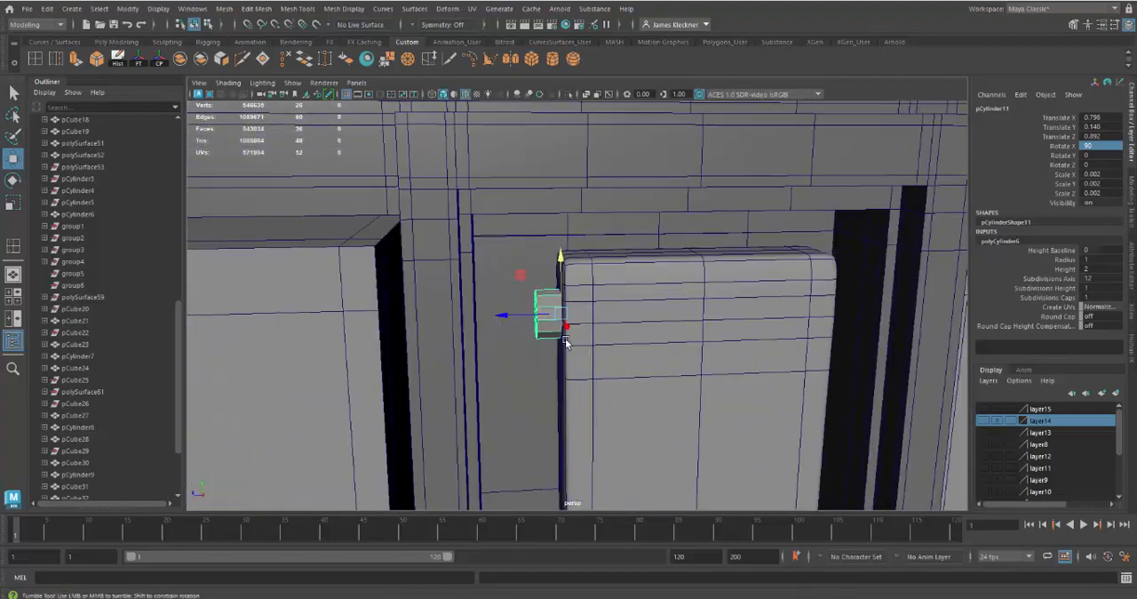
{"action": "left_click_drag", "start_coordinate": [568, 341], "coordinate": [559, 350], "text": "alt"}
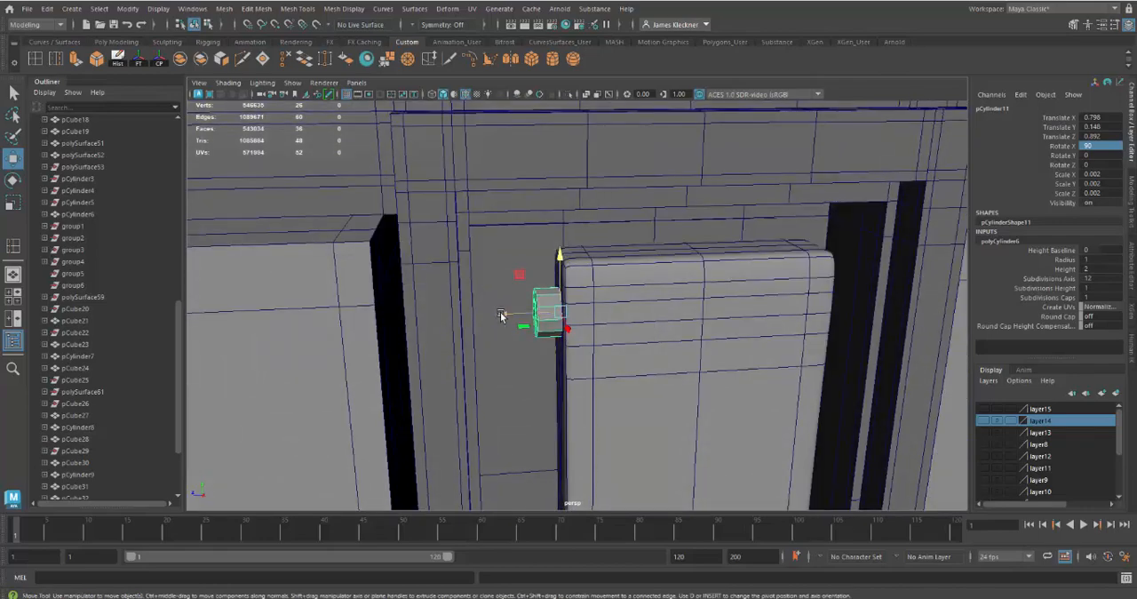
{"action": "mouse_move", "coordinate": [501, 316]}
{"action": "left_mouse_down"}
{"action": "mouse_move", "coordinate": [444, 322]}
{"action": "mouse_move", "coordinate": [505, 329]}
{"action": "left_mouse_up"}
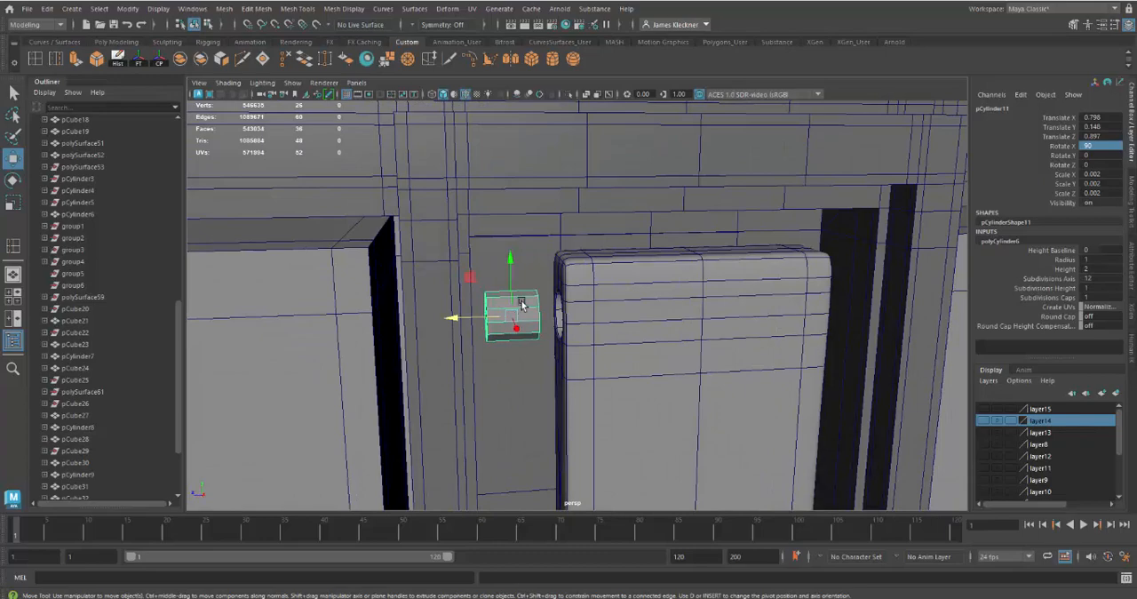
{"action": "right_click", "coordinate": [523, 304]}
{"action": "left_click", "coordinate": [523, 297]}
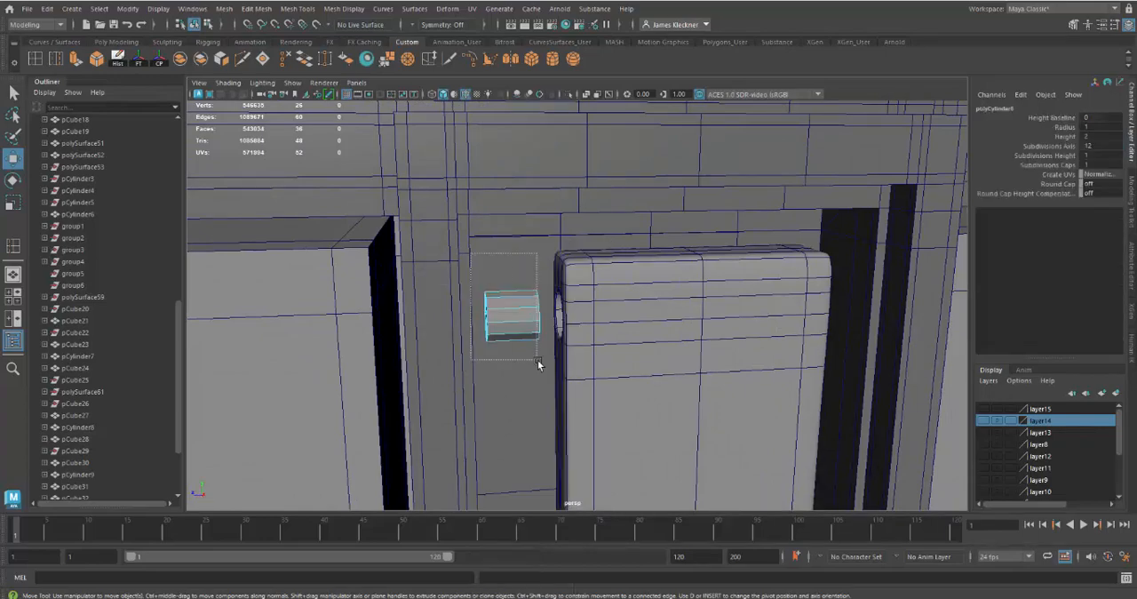
{"action": "left_click_drag", "start_coordinate": [537, 360], "coordinate": [503, 320]}
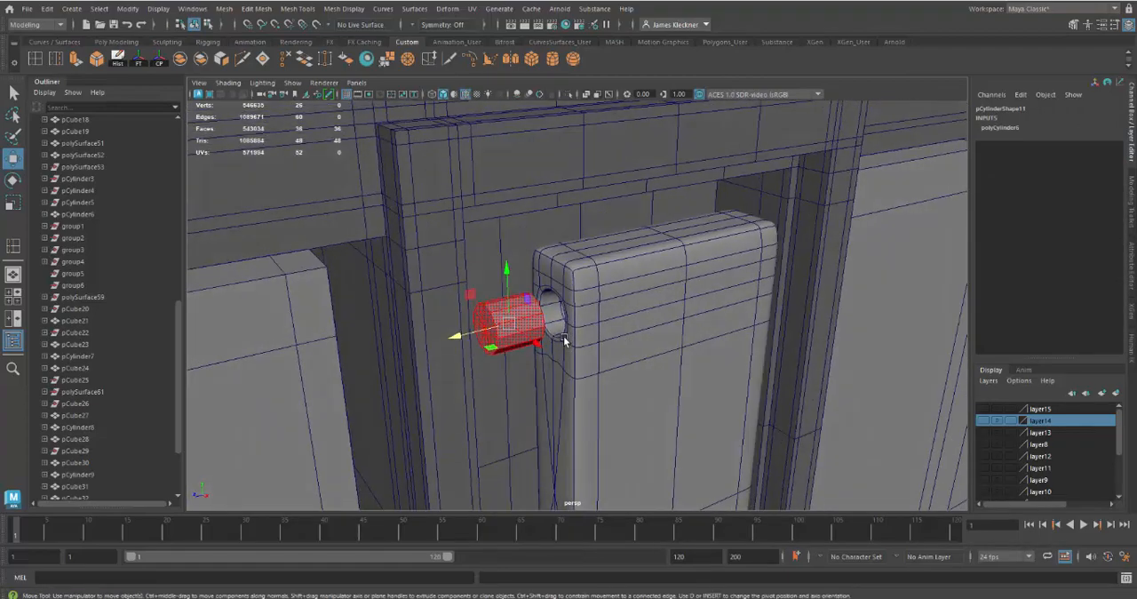
{"action": "left_click_drag", "start_coordinate": [565, 338], "coordinate": [535, 318], "text": "alt"}
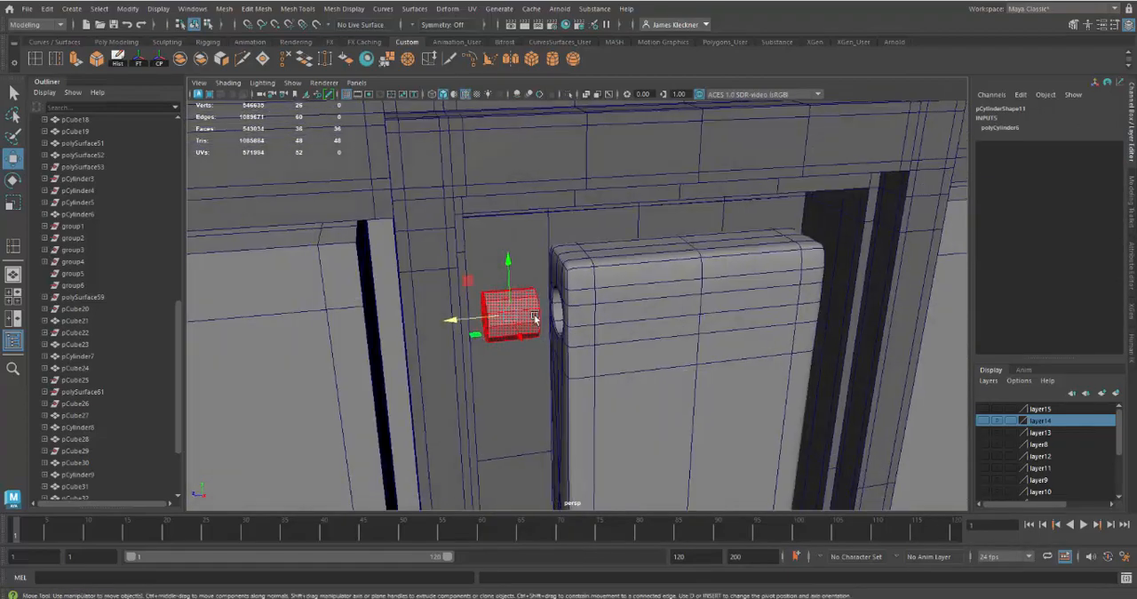
{"action": "right_click", "coordinate": [533, 313]}
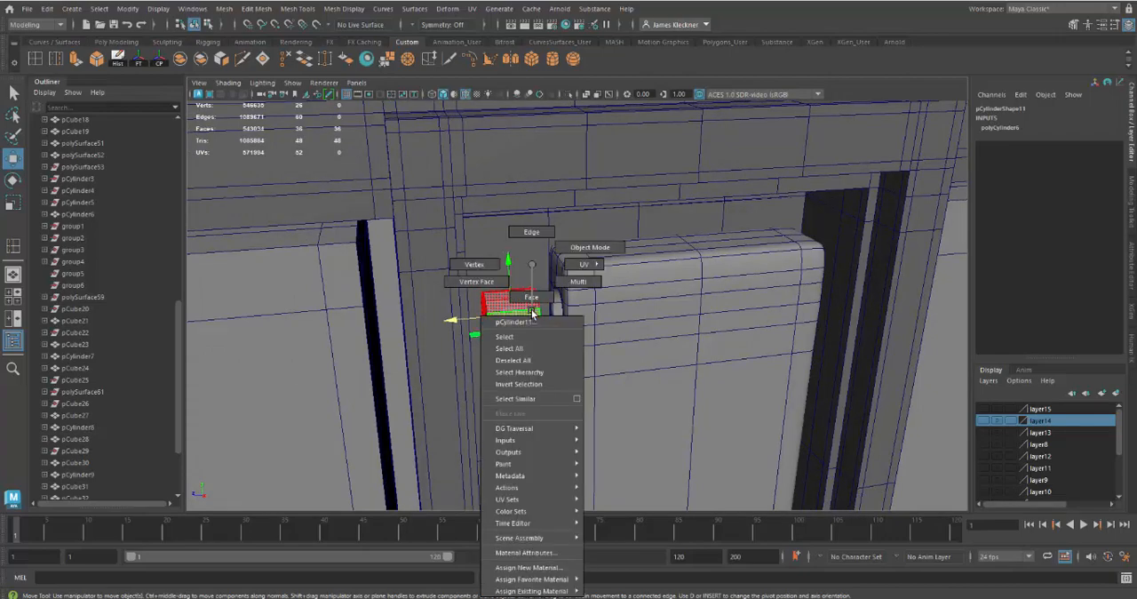
{"action": "left_click", "coordinate": [568, 250]}
Shrink the cylinder slightly to fit the arm's hole and move it inside, to X 0.799 and Z 0.891
{"action": "left_click_drag", "start_coordinate": [575, 302], "coordinate": [616, 331], "text": "alt"}
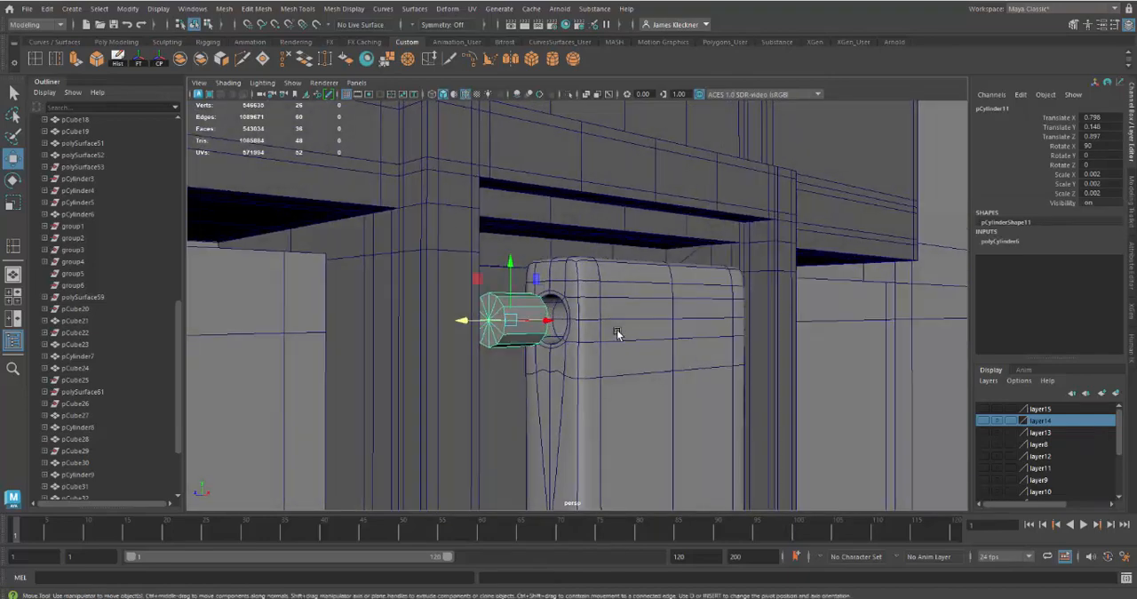
{"action": "mouse_move", "coordinate": [617, 332]}
{"action": "right_mouse_down", "text": "alt"}
{"action": "mouse_move", "coordinate": [614, 361]}
{"action": "mouse_move", "coordinate": [610, 349]}
{"action": "right_mouse_up", "text": "alt"}
{"action": "left_click_drag", "start_coordinate": [609, 351], "coordinate": [600, 353], "text": "alt"}
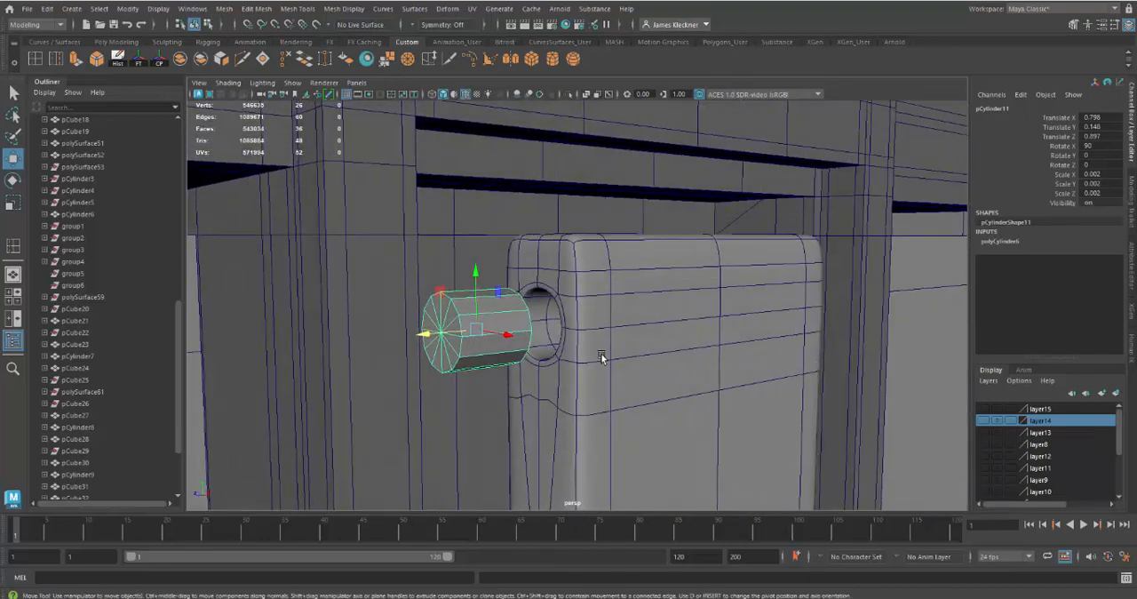
{"action": "key", "text": "r"}
{"action": "left_click_drag", "start_coordinate": [477, 334], "coordinate": [471, 336]}
{"action": "key", "text": "w"}
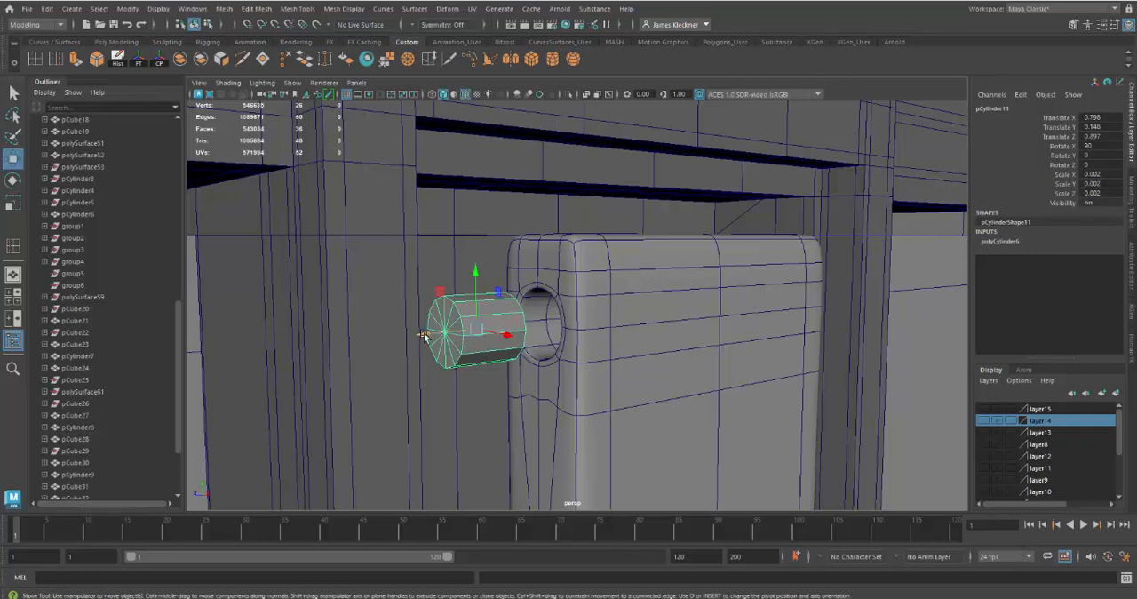
{"action": "middle_click_drag", "start_coordinate": [424, 335], "coordinate": [499, 331]}
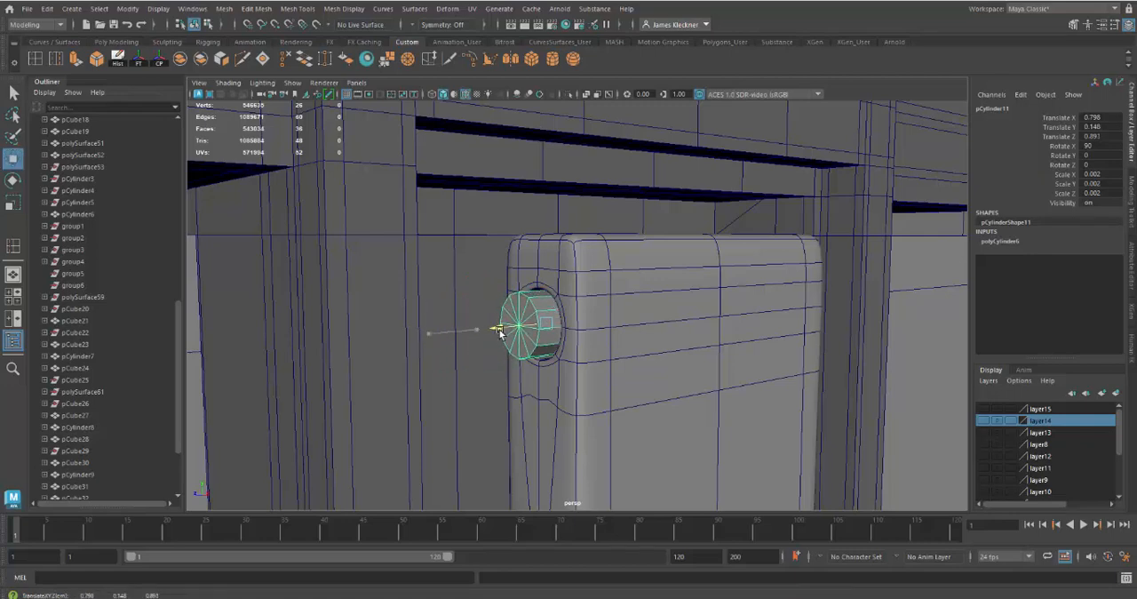
{"action": "left_click_drag", "start_coordinate": [585, 329], "coordinate": [590, 331]}
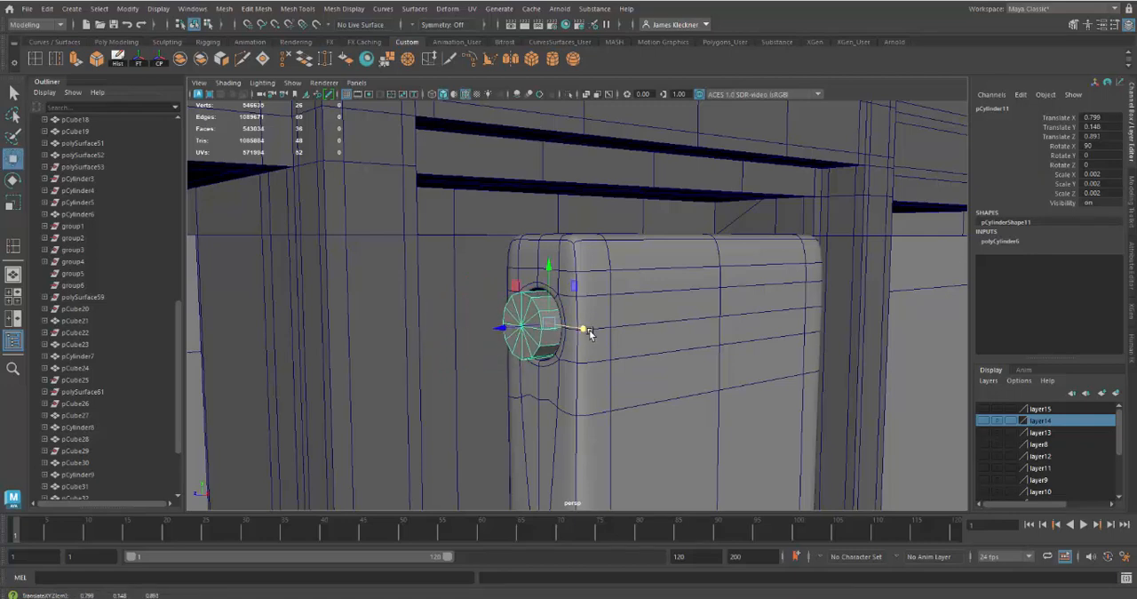
Stretch the cylinder along Z so it becomes a longer pin through the side of the latch arm
{"action": "left_click_drag", "start_coordinate": [570, 369], "coordinate": [540, 375], "text": "alt"}
{"action": "right_click_drag", "start_coordinate": [540, 376], "coordinate": [541, 330], "text": "alt"}
{"action": "left_click_drag", "start_coordinate": [541, 331], "coordinate": [565, 342], "text": "alt"}
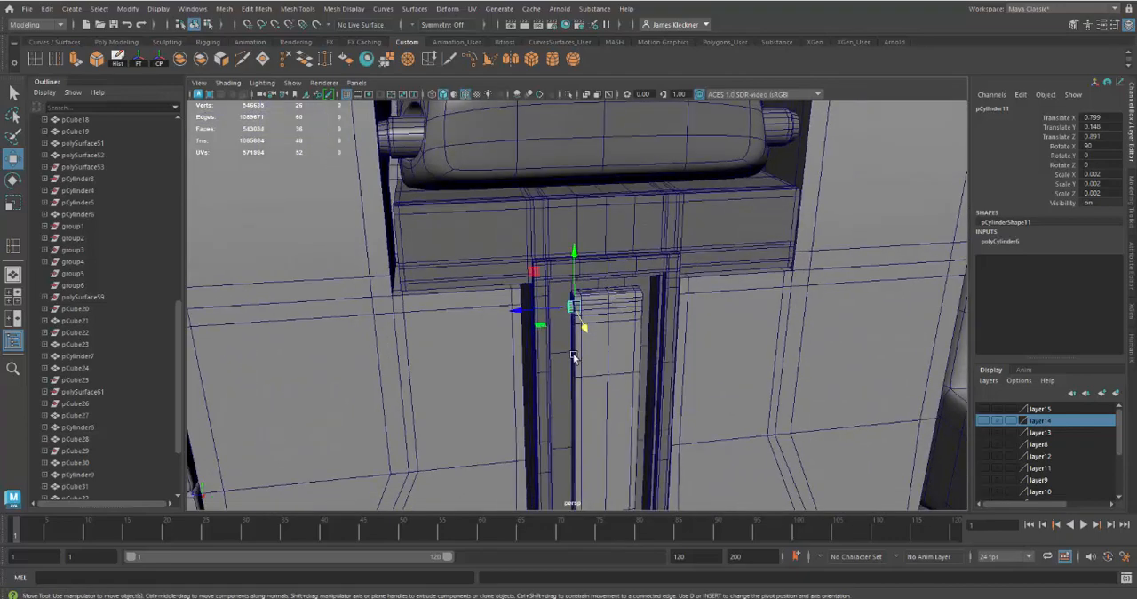
{"action": "middle_click_drag", "start_coordinate": [574, 358], "coordinate": [506, 375], "text": "alt"}
{"action": "right_click_drag", "start_coordinate": [506, 376], "coordinate": [566, 382], "text": "alt"}
{"action": "left_click_drag", "start_coordinate": [565, 381], "coordinate": [539, 383], "text": "alt"}
{"action": "key", "text": "r"}
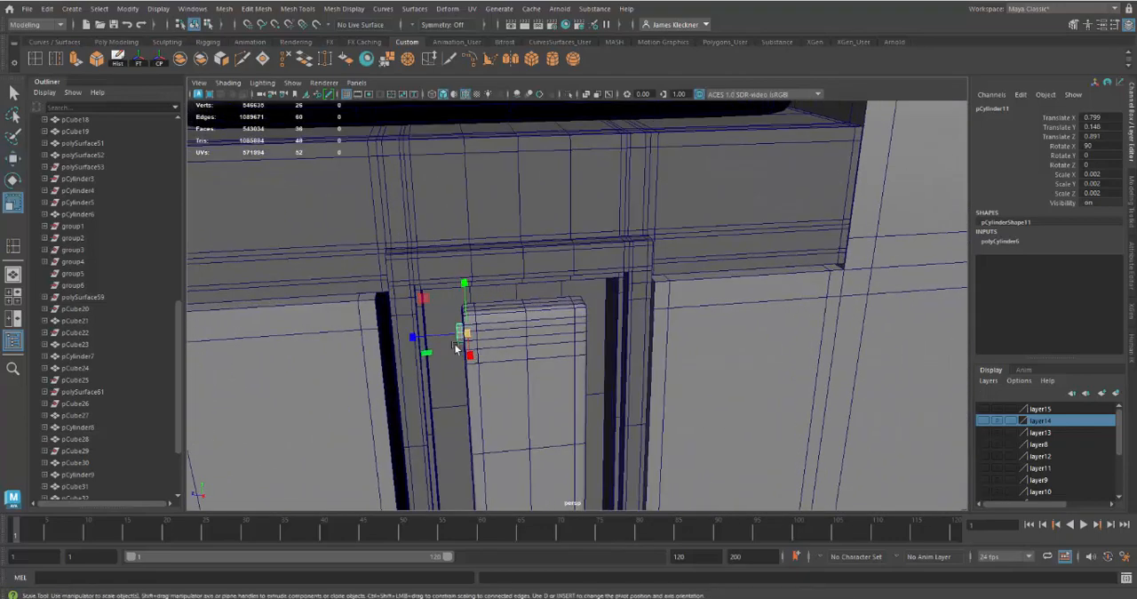
{"action": "left_click_drag", "start_coordinate": [424, 337], "coordinate": [346, 343]}
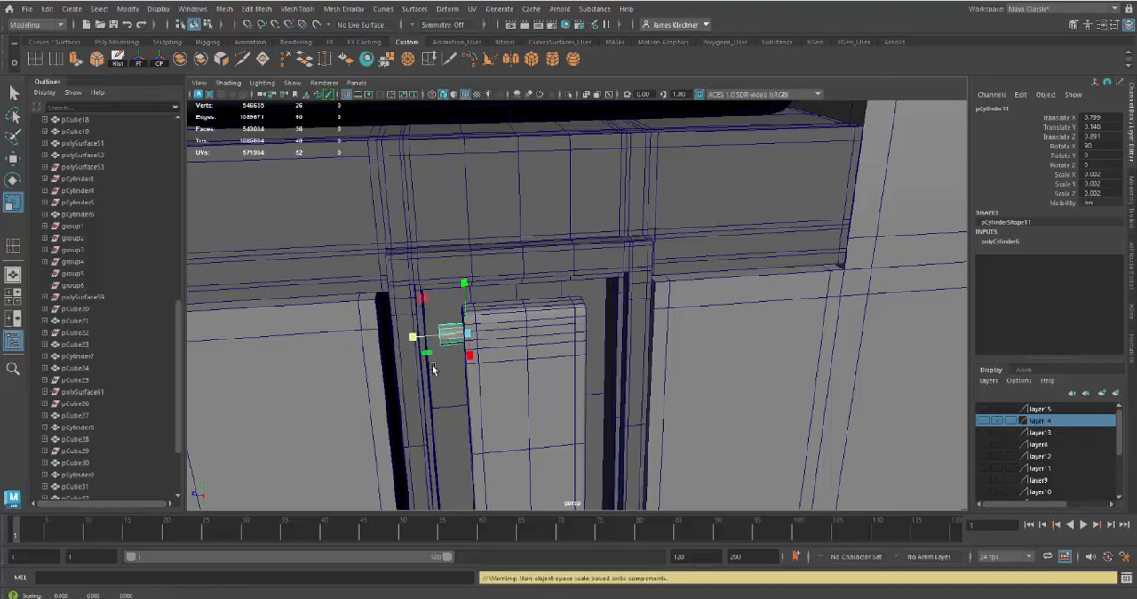
Switch to wireframe display, then lengthen the pin and shift it along Z to 0.879 so it spans the arm's width
{"action": "key", "text": "4"}
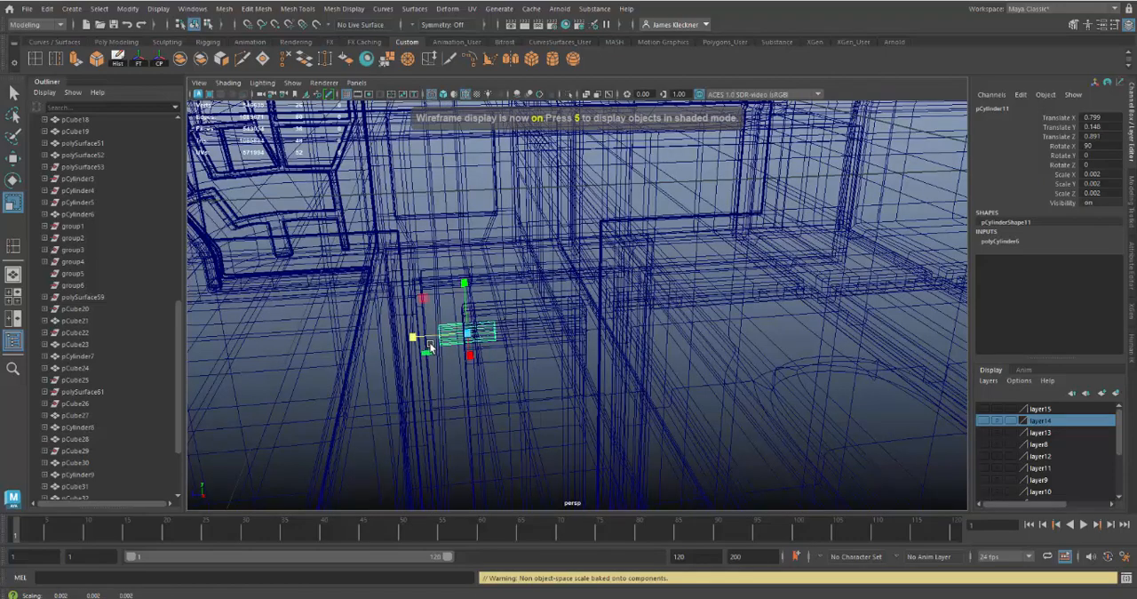
{"action": "left_click_drag", "start_coordinate": [409, 340], "coordinate": [471, 342]}
{"action": "key", "text": "w"}
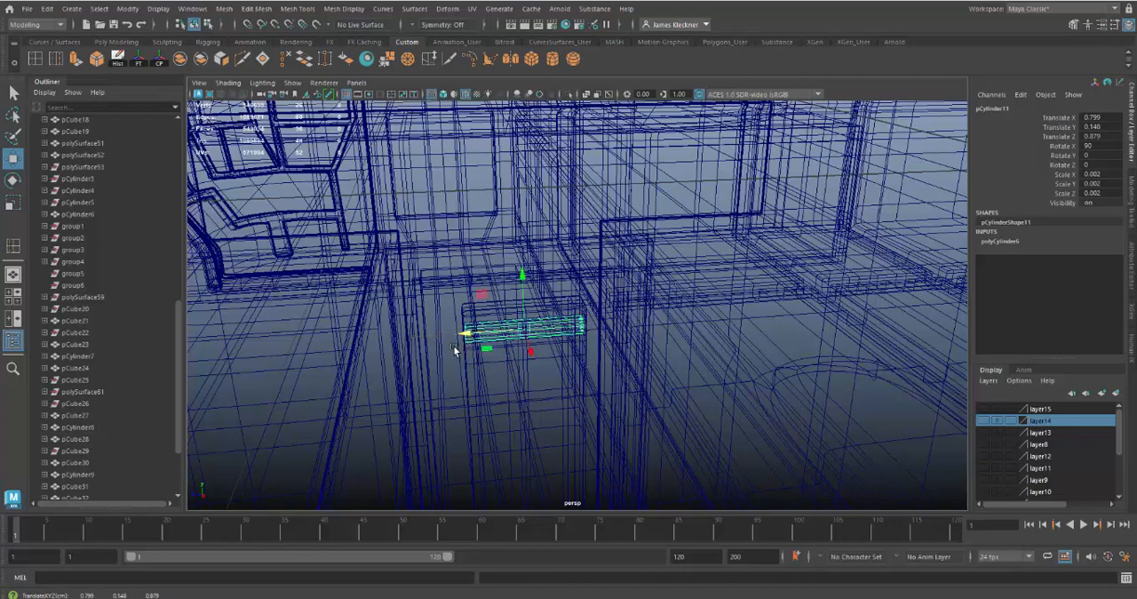
Lengthen the pin along Z so both ends protrude from the arm's sides, and return the viewport to shaded display
{"action": "key", "text": "r"}
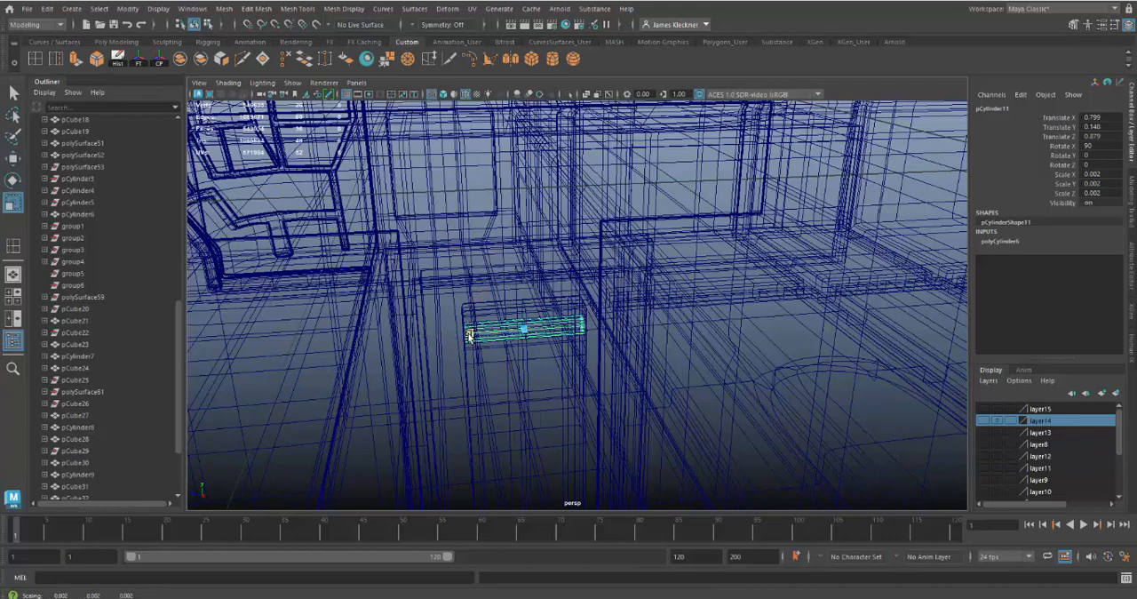
{"action": "left_click_drag", "start_coordinate": [458, 336], "coordinate": [457, 335]}
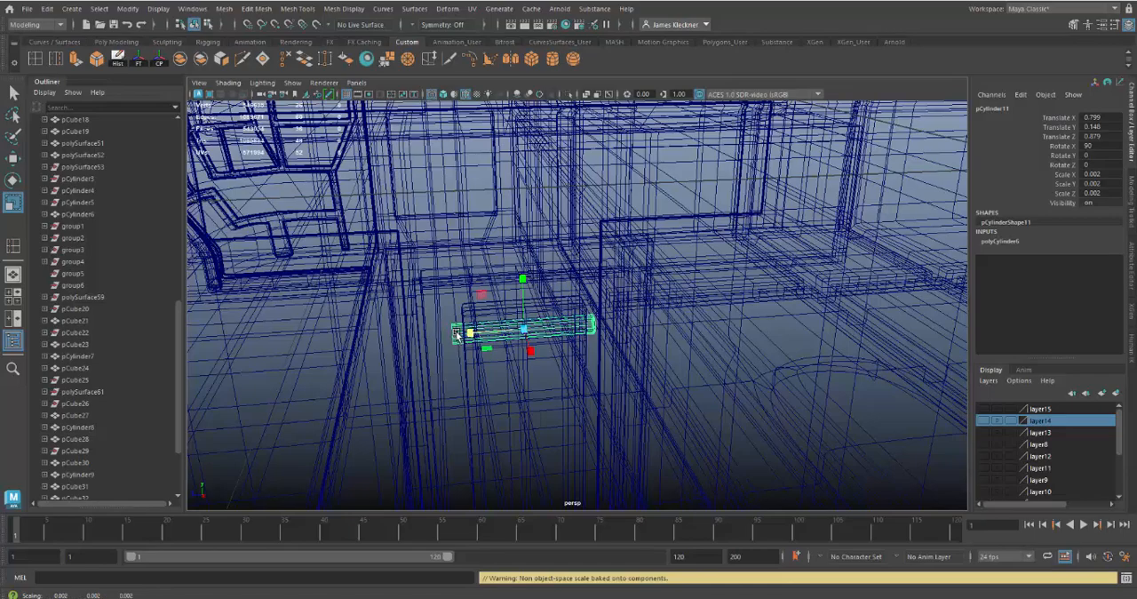
{"action": "key", "text": "5"}
{"action": "mouse_move", "coordinate": [533, 416]}
{"action": "left_mouse_down", "text": "alt"}
{"action": "mouse_move", "coordinate": [541, 357]}
{"action": "mouse_move", "coordinate": [569, 372]}
{"action": "mouse_move", "coordinate": [574, 399]}
{"action": "mouse_move", "coordinate": [569, 385]}
{"action": "mouse_move", "coordinate": [628, 381]}
{"action": "mouse_move", "coordinate": [521, 383]}
{"action": "mouse_move", "coordinate": [553, 393]}
{"action": "mouse_move", "coordinate": [513, 352]}
{"action": "mouse_move", "coordinate": [515, 398]}
{"action": "left_mouse_up", "text": "alt"}
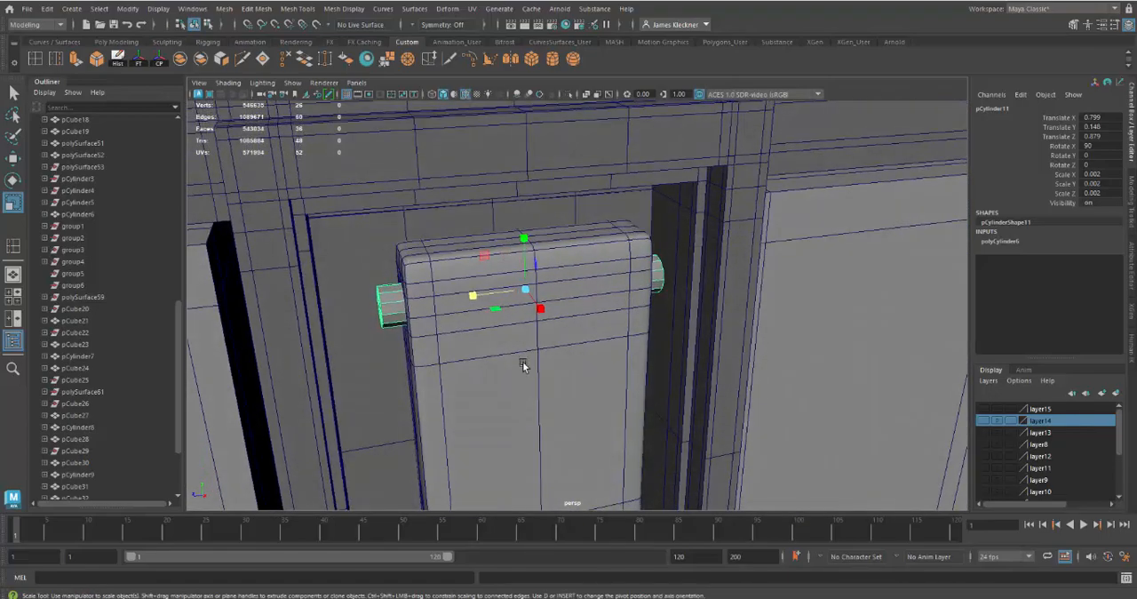
Adjust the pin's position to X 0.799 and Y 0.148 so it sits centred in the arm's round side hole
{"action": "key", "text": "w"}
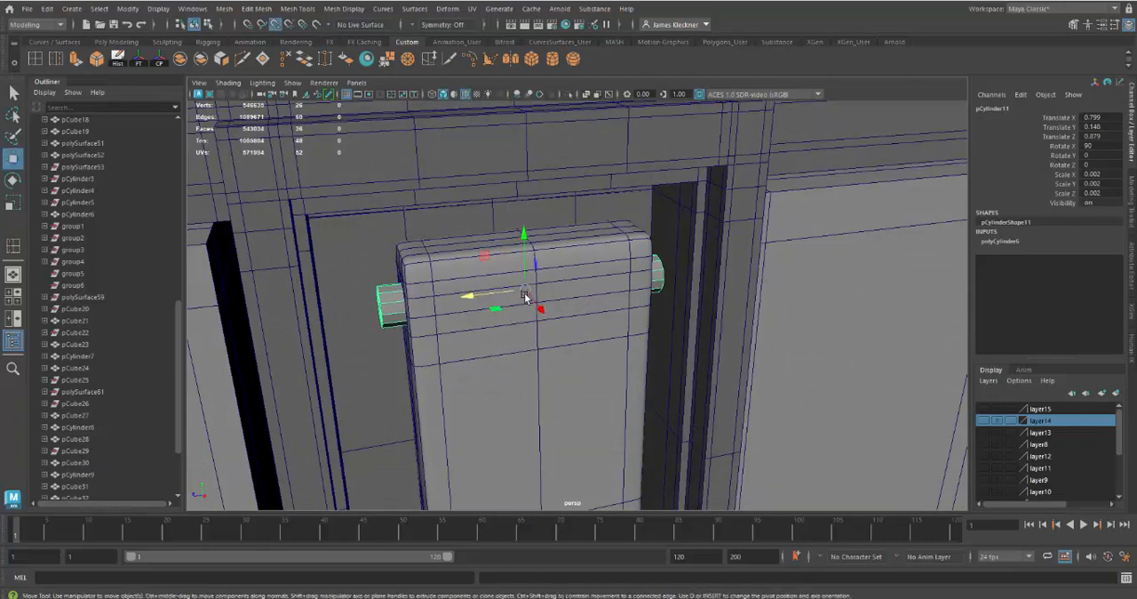
{"action": "left_click_drag", "start_coordinate": [525, 296], "coordinate": [536, 284]}
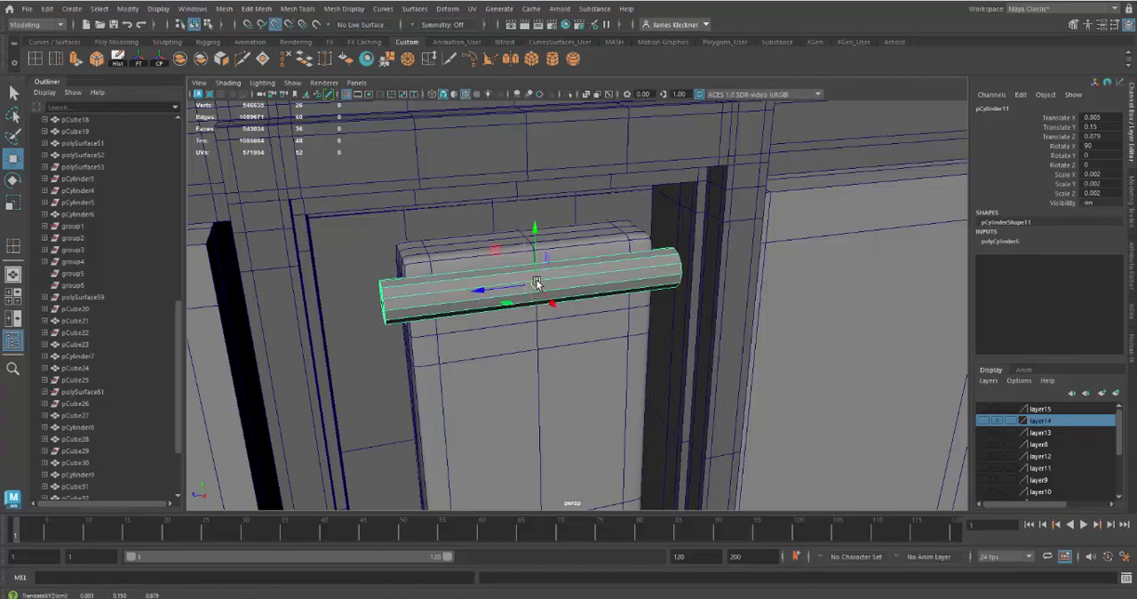
{"action": "left_click_drag", "start_coordinate": [541, 363], "coordinate": [610, 315], "text": "alt"}
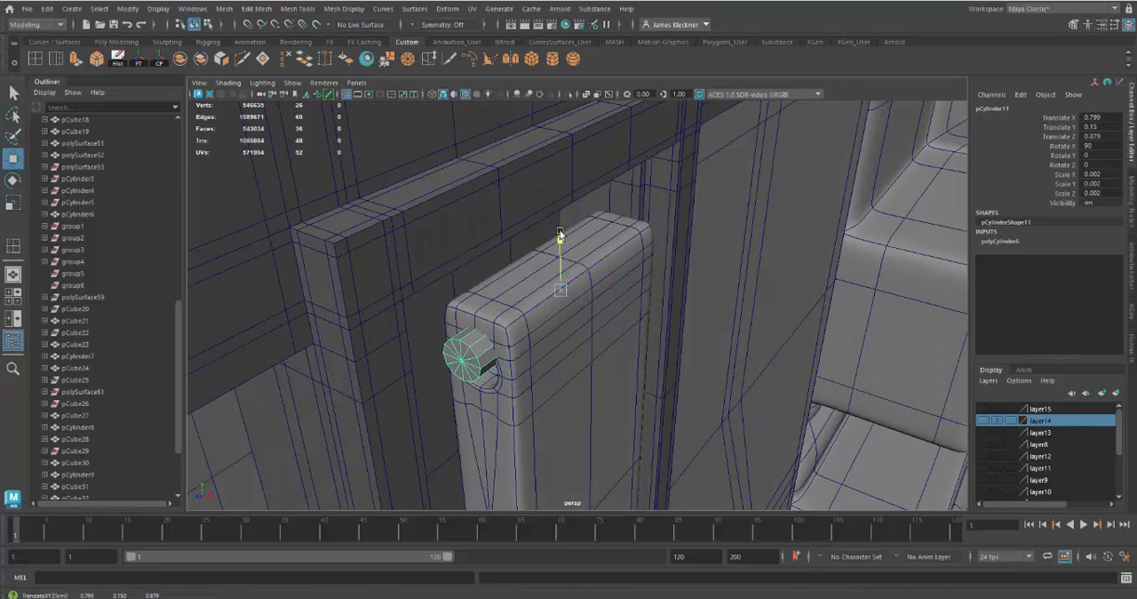
{"action": "left_click_drag", "start_coordinate": [558, 238], "coordinate": [560, 255]}
{"action": "left_click_drag", "start_coordinate": [600, 304], "coordinate": [630, 264], "text": "alt"}
{"action": "scroll", "coordinate": [629, 304], "scroll_direction": "up", "scroll_amount": 5}
{"action": "left_click_drag", "start_coordinate": [579, 208], "coordinate": [577, 205]}
{"action": "mouse_move", "coordinate": [621, 307]}
{"action": "left_mouse_down", "text": "alt"}
{"action": "mouse_move", "coordinate": [634, 298]}
{"action": "mouse_move", "coordinate": [622, 306]}
{"action": "left_mouse_up", "text": "alt"}
{"action": "left_click_drag", "start_coordinate": [576, 203], "coordinate": [577, 201]}
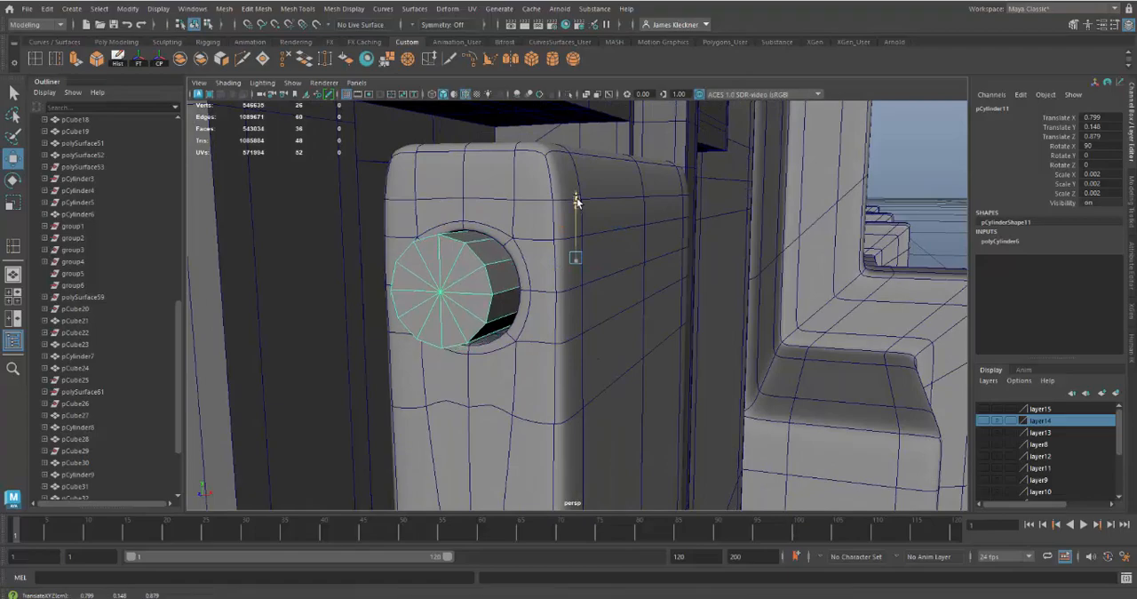
Stretch the pin slightly more along Z so both ends reach further out from the latch arm
{"action": "left_click_drag", "start_coordinate": [642, 299], "coordinate": [514, 318], "text": "alt"}
{"action": "scroll", "coordinate": [519, 327], "scroll_direction": "up", "scroll_amount": 5}
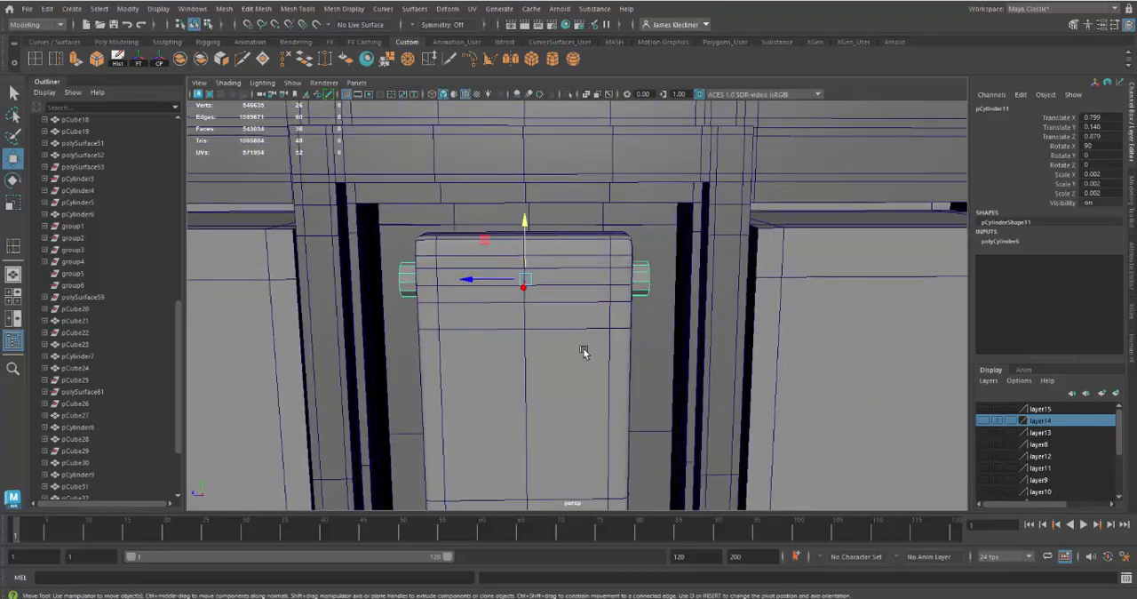
{"action": "right_click_drag", "start_coordinate": [583, 351], "coordinate": [621, 370], "text": "alt"}
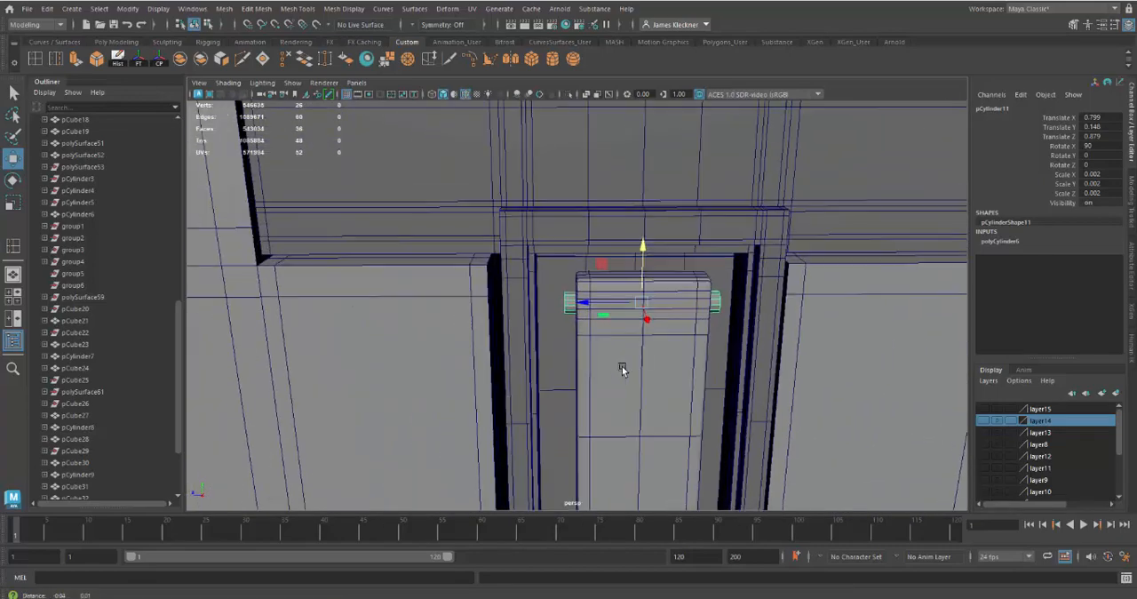
{"action": "left_click_drag", "start_coordinate": [622, 370], "coordinate": [613, 367], "text": "alt"}
{"action": "key", "text": "r"}
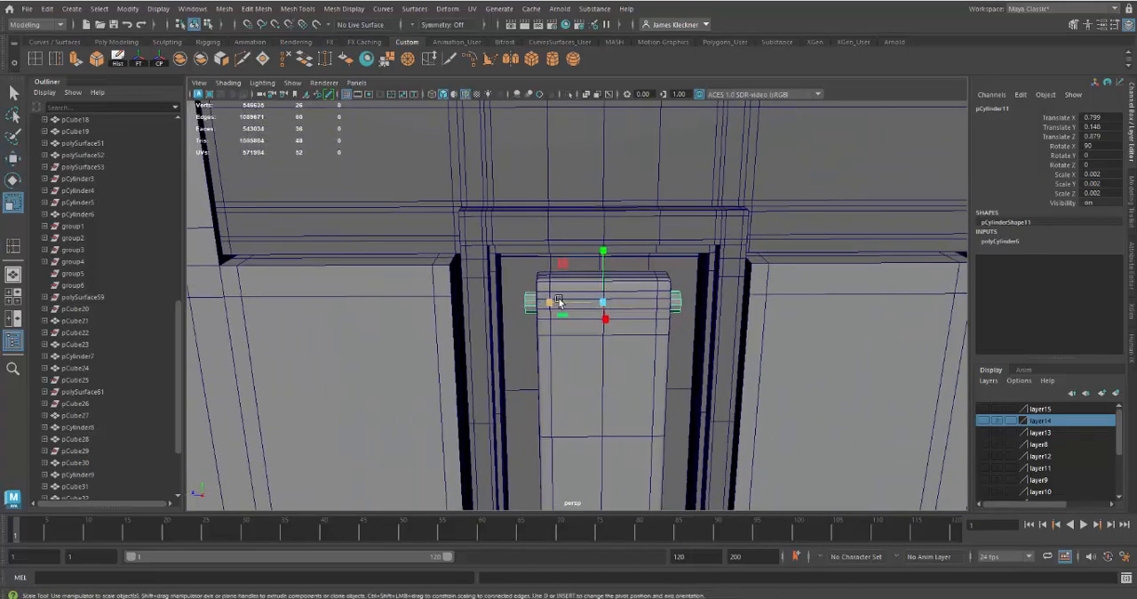
{"action": "left_click_drag", "start_coordinate": [558, 302], "coordinate": [545, 302]}
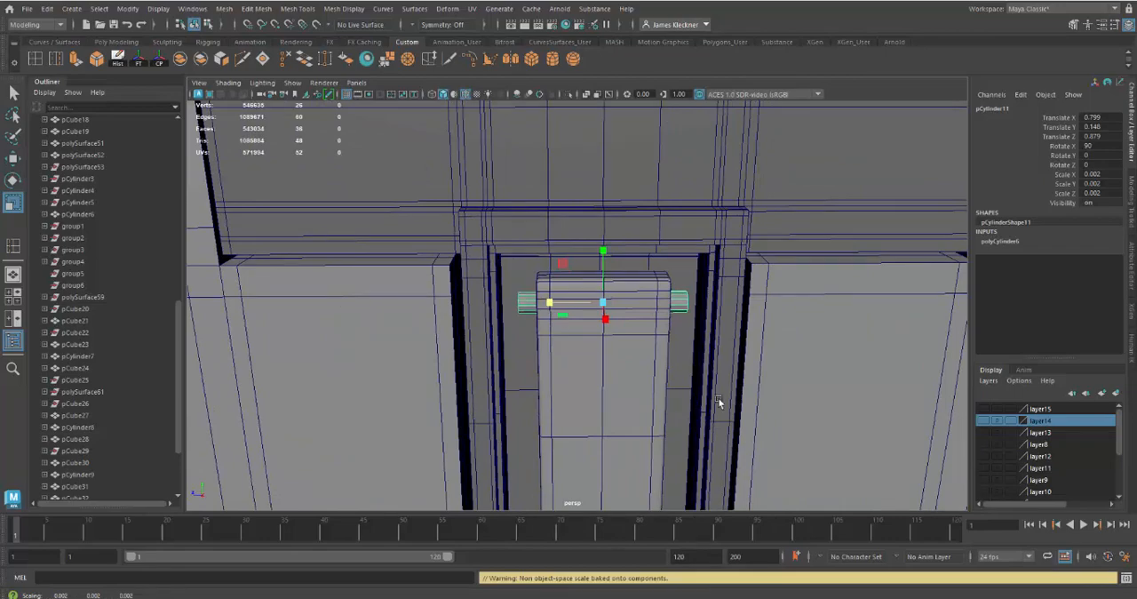
{"action": "left_click_drag", "start_coordinate": [718, 402], "coordinate": [701, 325], "text": "alt"}
Select the end cap faces on both ends of the pin and extrude them
{"action": "right_click_drag", "start_coordinate": [684, 263], "coordinate": [681, 299]}
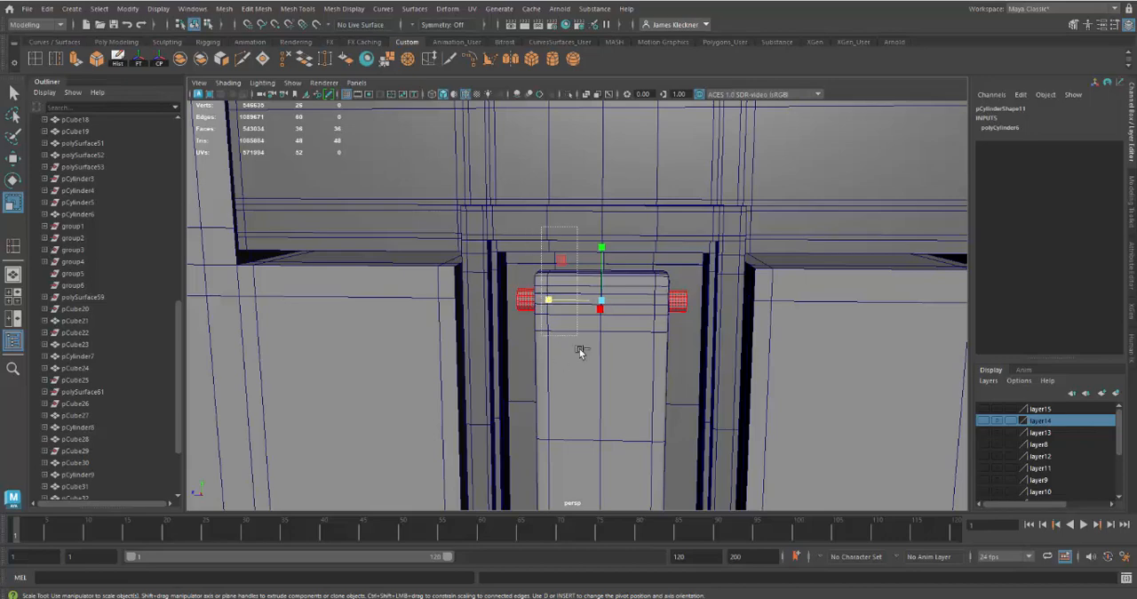
{"action": "left_click_drag", "start_coordinate": [579, 352], "coordinate": [587, 392]}
{"action": "key", "text": "ctrl+e"}
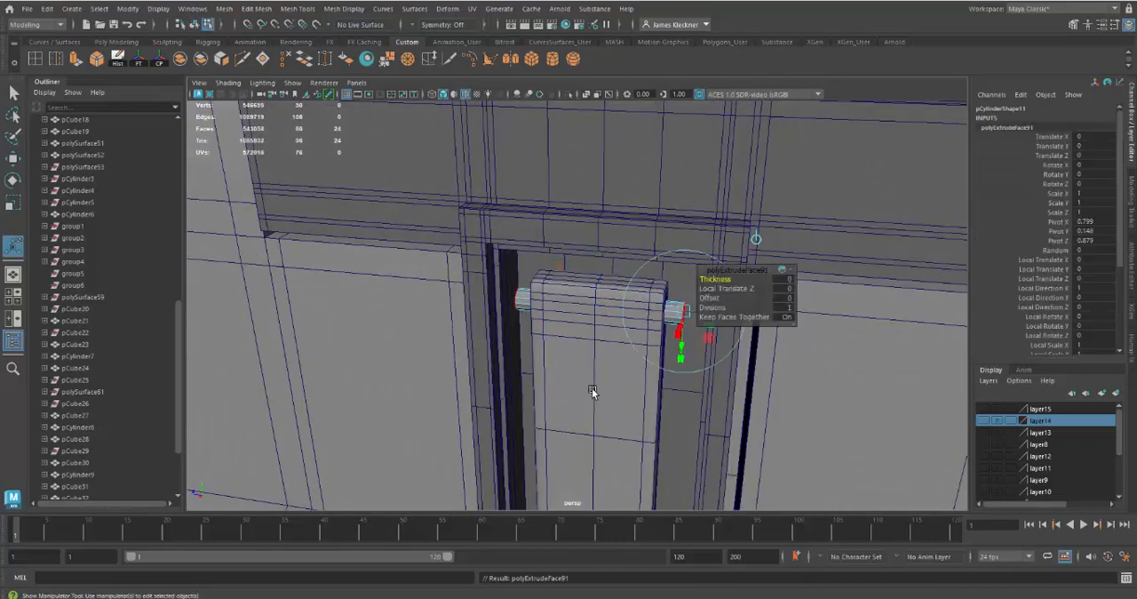
{"action": "left_click_drag", "start_coordinate": [701, 408], "coordinate": [642, 406], "text": "alt"}
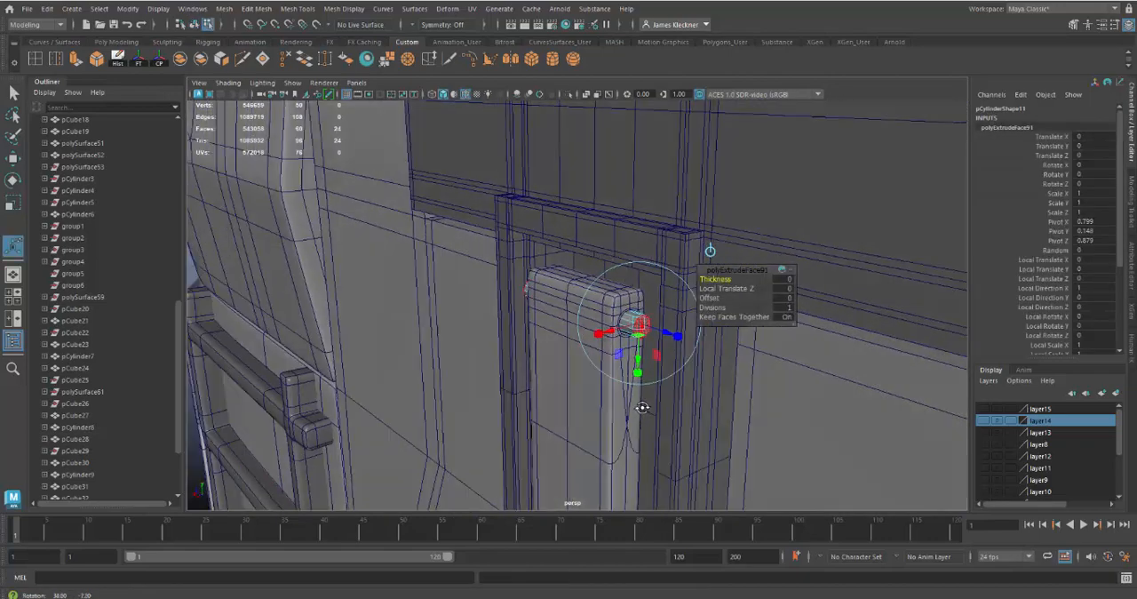
Scale the extruded end faces outward to a local scale of 1.788, forming wider collars on both pin ends
{"action": "left_click", "coordinate": [679, 338]}
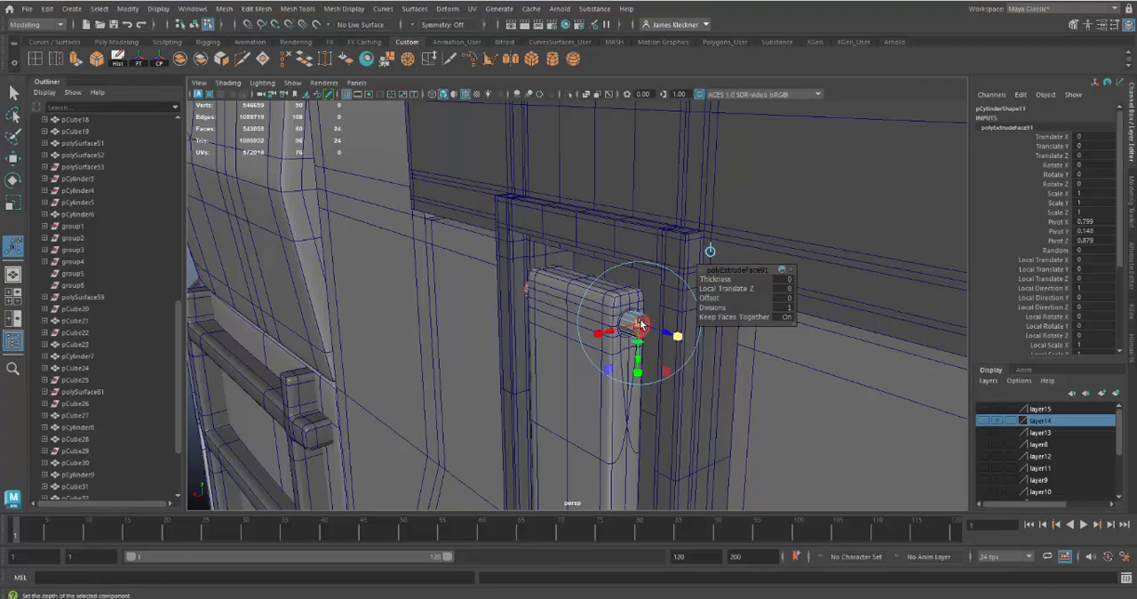
{"action": "left_click_drag", "start_coordinate": [639, 325], "coordinate": [822, 365]}
{"action": "middle_click_drag", "start_coordinate": [823, 366], "coordinate": [723, 391], "text": "alt"}
{"action": "left_click_drag", "start_coordinate": [723, 391], "coordinate": [728, 396], "text": "alt"}
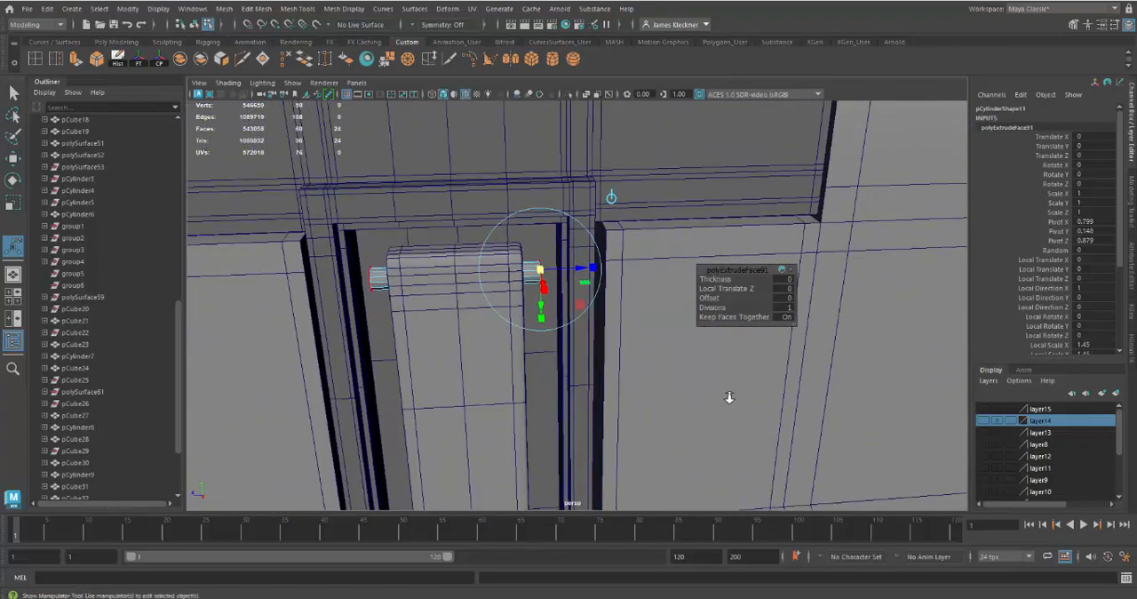
{"action": "right_click_drag", "start_coordinate": [729, 397], "coordinate": [731, 416], "text": "alt"}
{"action": "mouse_move", "coordinate": [731, 416]}
{"action": "left_mouse_down", "text": "alt"}
{"action": "mouse_move", "coordinate": [748, 411]}
{"action": "mouse_move", "coordinate": [718, 404]}
{"action": "left_mouse_up", "text": "alt"}
{"action": "mouse_move", "coordinate": [716, 402]}
{"action": "middle_mouse_down", "text": "alt"}
{"action": "mouse_move", "coordinate": [723, 411]}
{"action": "mouse_move", "coordinate": [714, 405]}
{"action": "middle_mouse_up", "text": "alt"}
{"action": "left_click_drag", "start_coordinate": [689, 397], "coordinate": [675, 395], "text": "alt"}
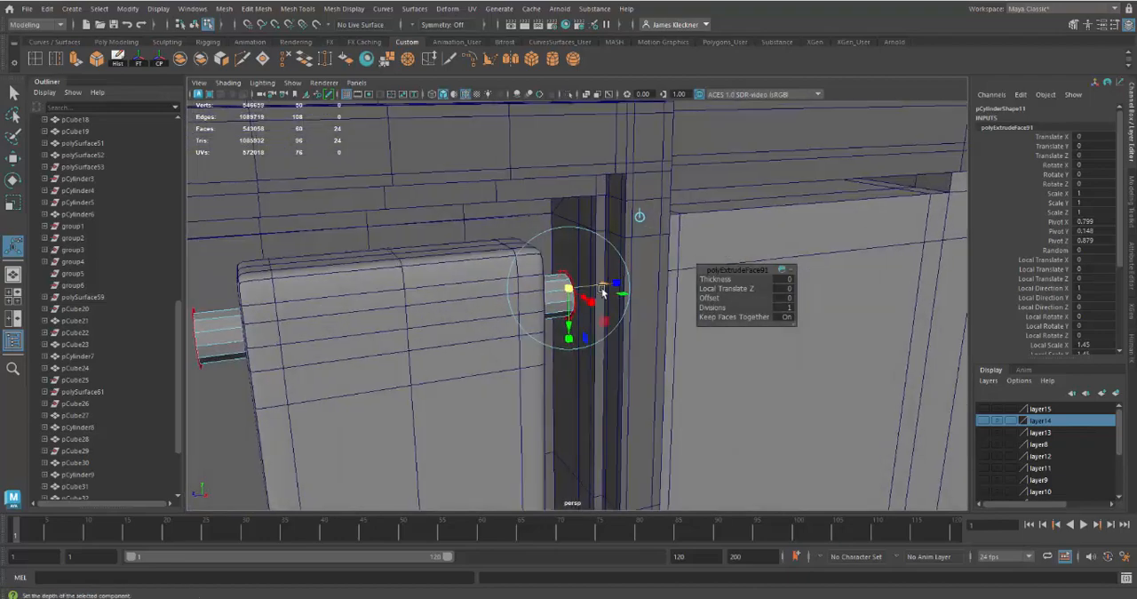
{"action": "left_click_drag", "start_coordinate": [569, 289], "coordinate": [580, 293]}
{"action": "left_click_drag", "start_coordinate": [617, 352], "coordinate": [612, 353], "text": "alt"}
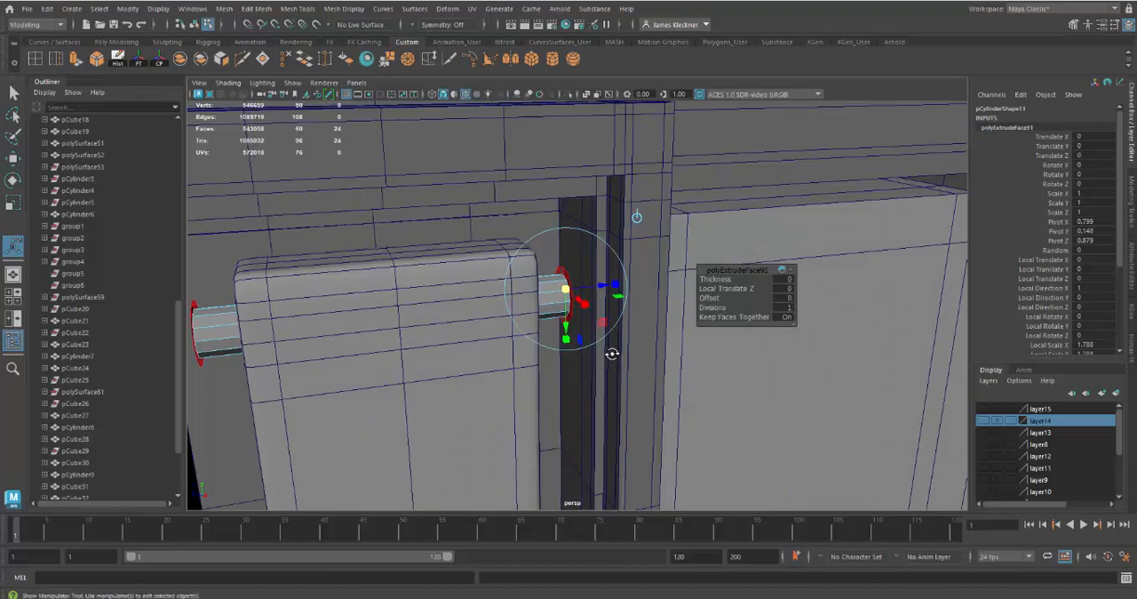
Extrude the widened end faces again, pulling them outward by about 0.008 in local Z into the recess walls
{"action": "key", "text": "ctrl+e"}
{"action": "left_click_drag", "start_coordinate": [603, 289], "coordinate": [678, 290]}
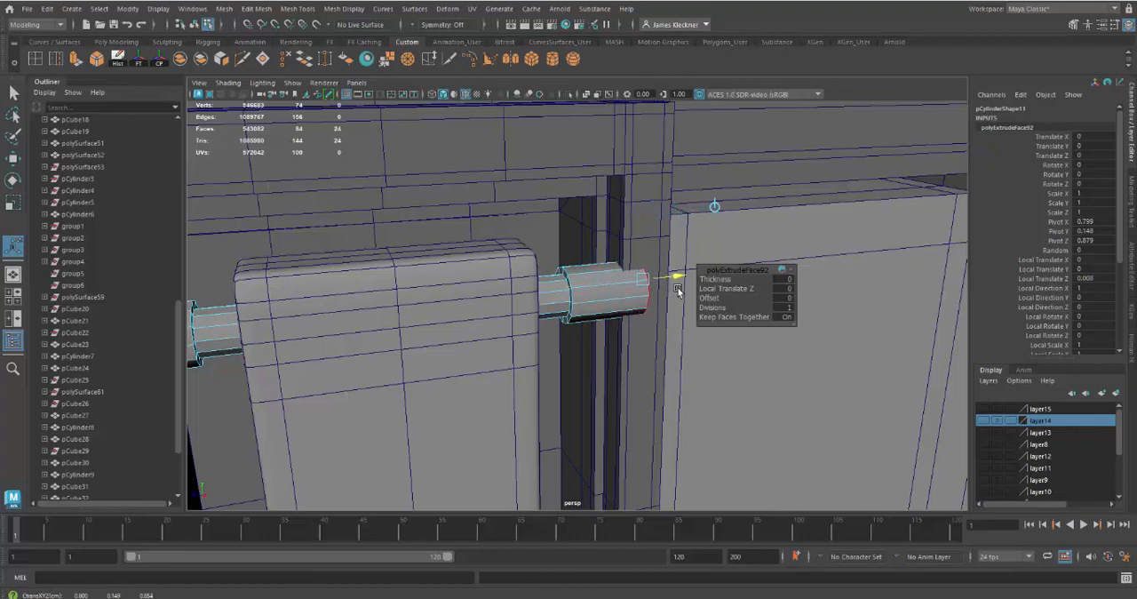
{"action": "left_click_drag", "start_coordinate": [680, 371], "coordinate": [587, 358], "text": "alt"}
{"action": "left_click_drag", "start_coordinate": [571, 414], "coordinate": [581, 305], "text": "alt"}
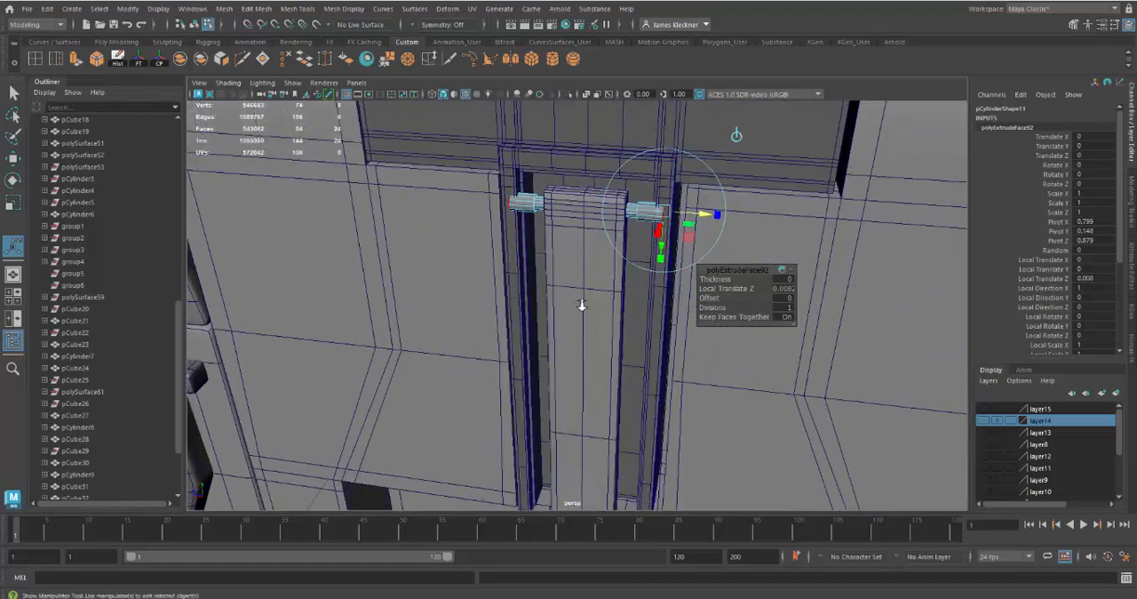
Duplicate the whole pin object and move the copy down to Y 0.004 at the lower end of the latch arm
{"action": "right_click_drag", "start_coordinate": [524, 207], "coordinate": [544, 215]}
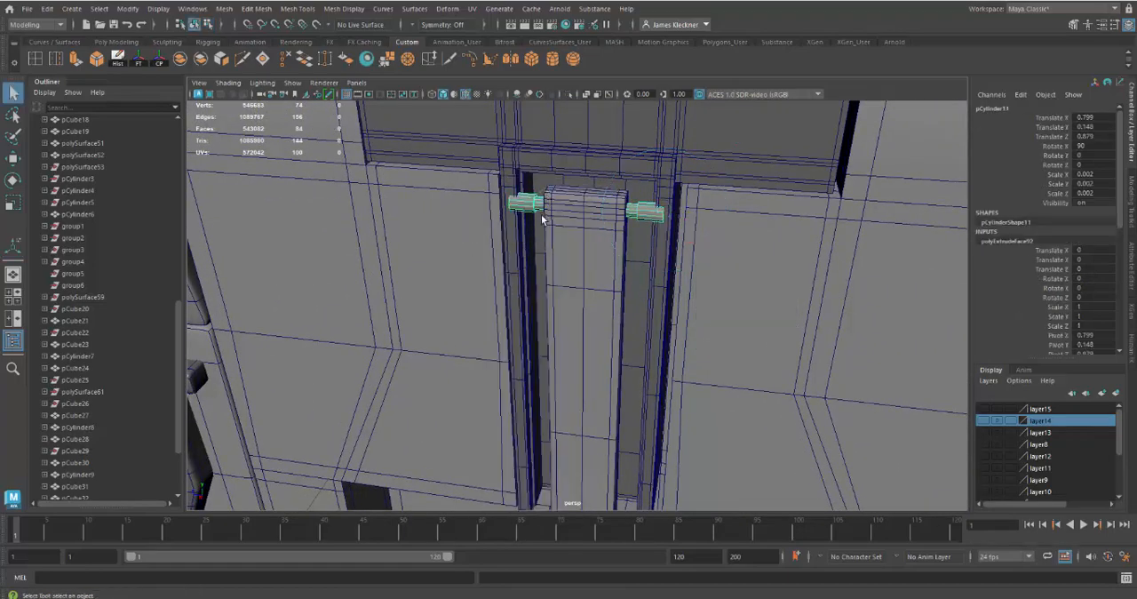
{"action": "left_click_drag", "start_coordinate": [622, 365], "coordinate": [577, 311], "text": "alt"}
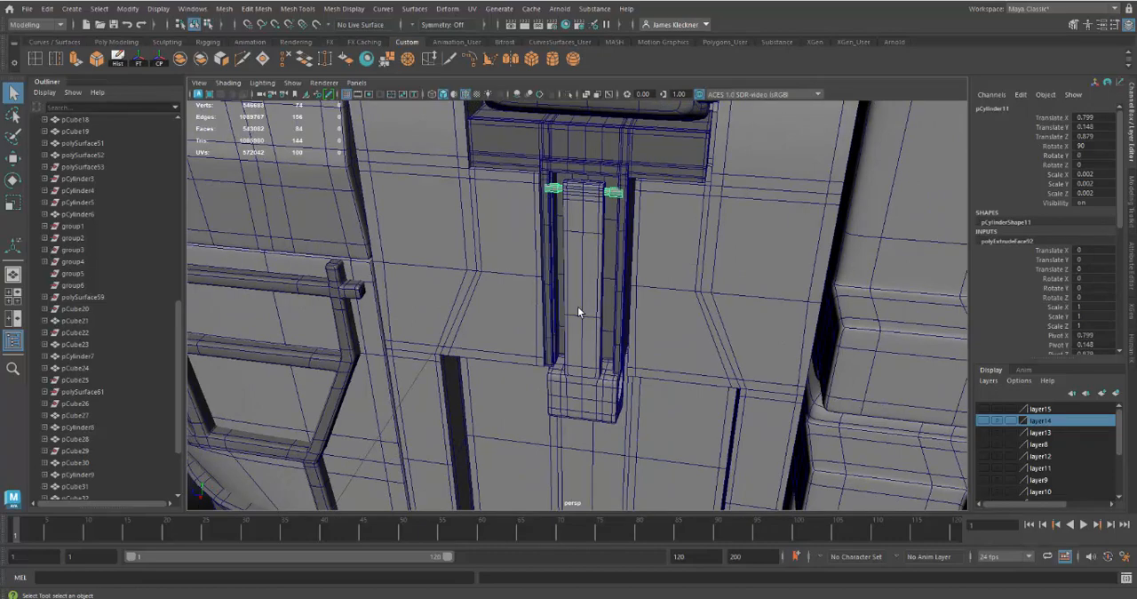
{"action": "key", "text": "w"}
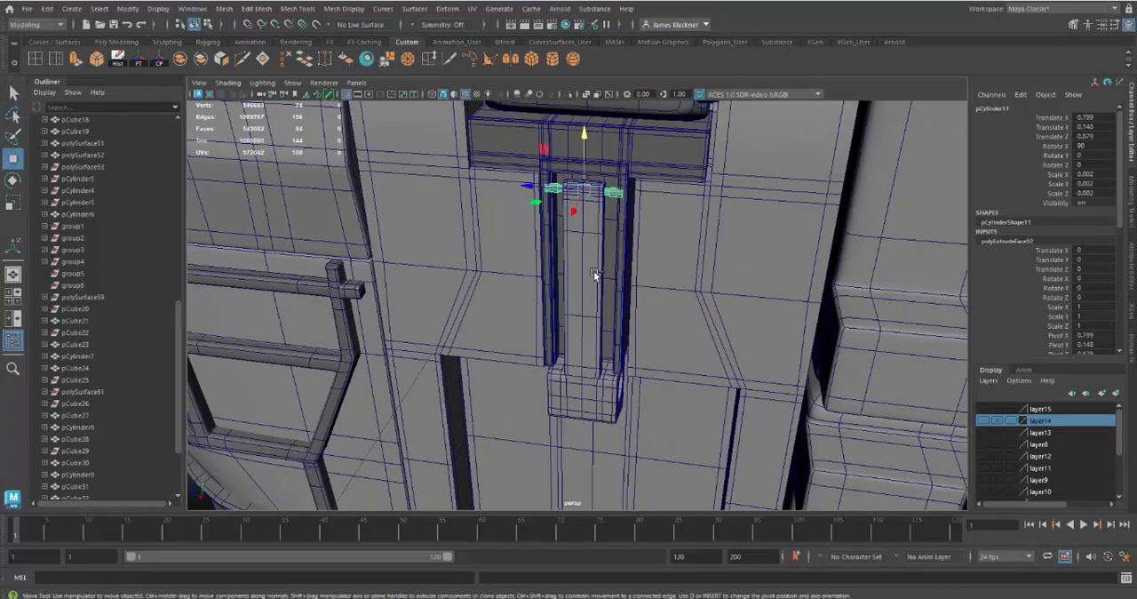
{"action": "key", "text": "ctrl+d"}
{"action": "left_click_drag", "start_coordinate": [581, 131], "coordinate": [588, 330]}
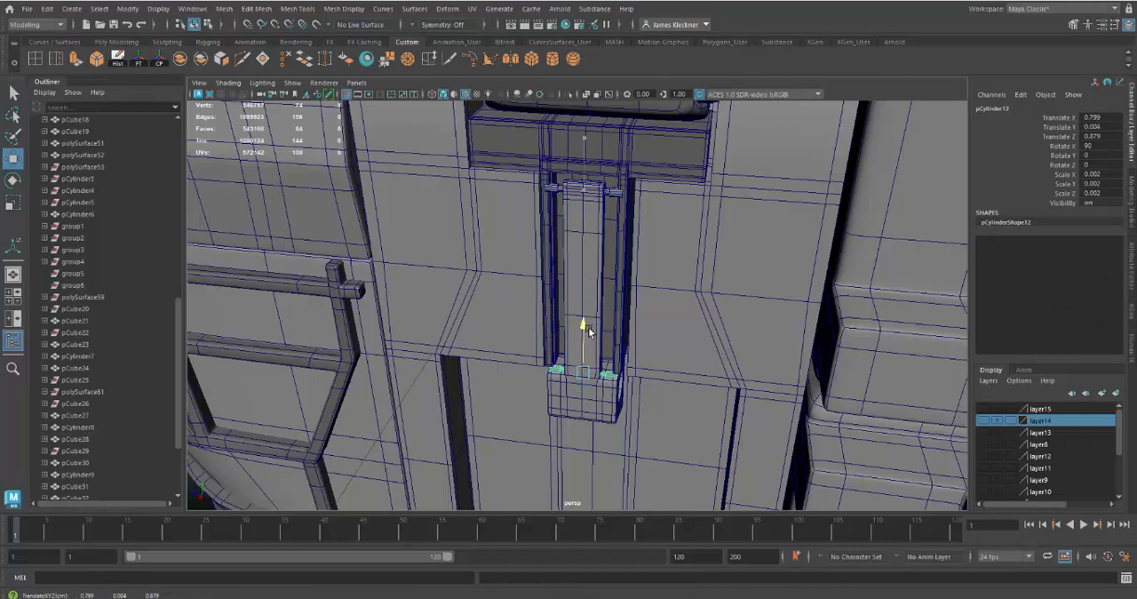
Frame the upper pin and delete the outer end cap faces at both of its ends
{"action": "left_click", "coordinate": [616, 191]}
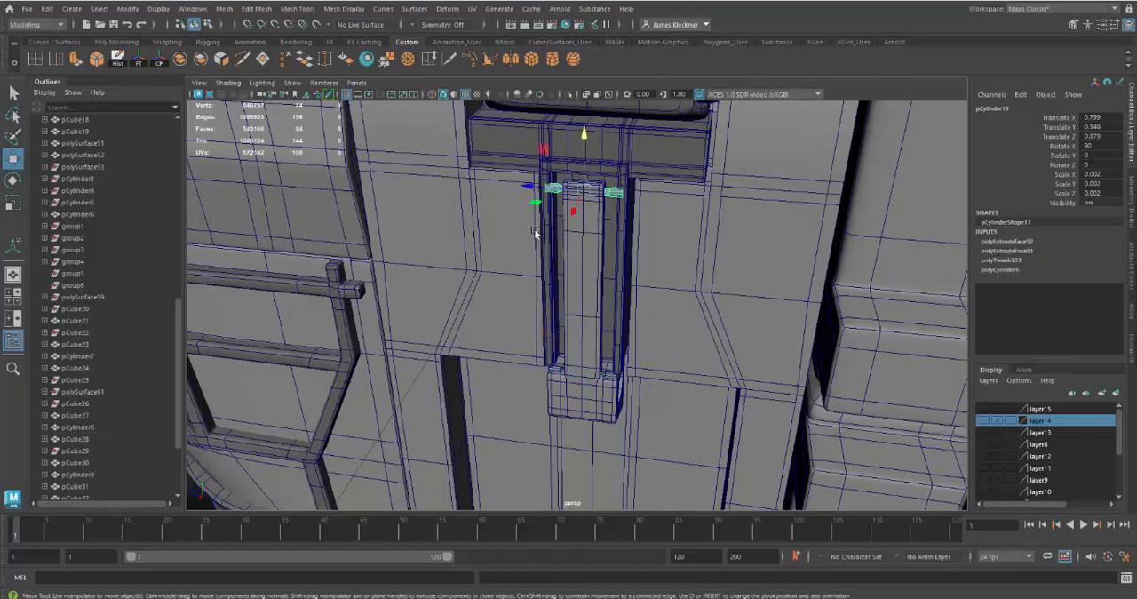
{"action": "key", "text": "f"}
{"action": "mouse_move", "coordinate": [671, 347]}
{"action": "left_mouse_down", "text": "alt"}
{"action": "mouse_move", "coordinate": [627, 370]}
{"action": "mouse_move", "coordinate": [688, 361]}
{"action": "left_mouse_up", "text": "alt"}
{"action": "right_click_drag", "start_coordinate": [687, 363], "coordinate": [655, 384], "text": "alt"}
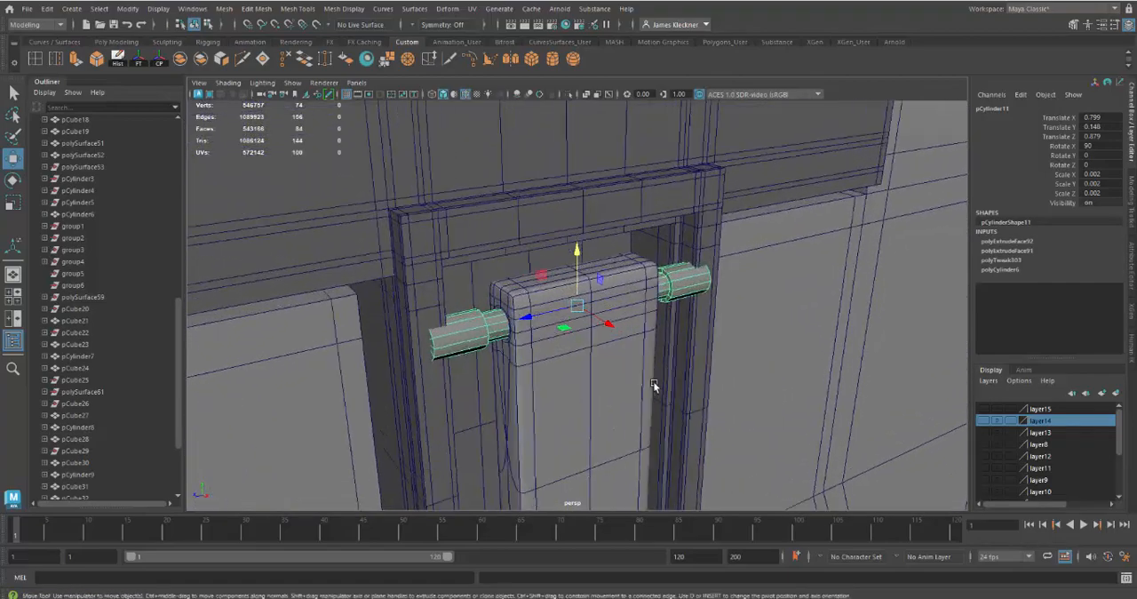
{"action": "right_click_drag", "start_coordinate": [507, 335], "coordinate": [497, 236]}
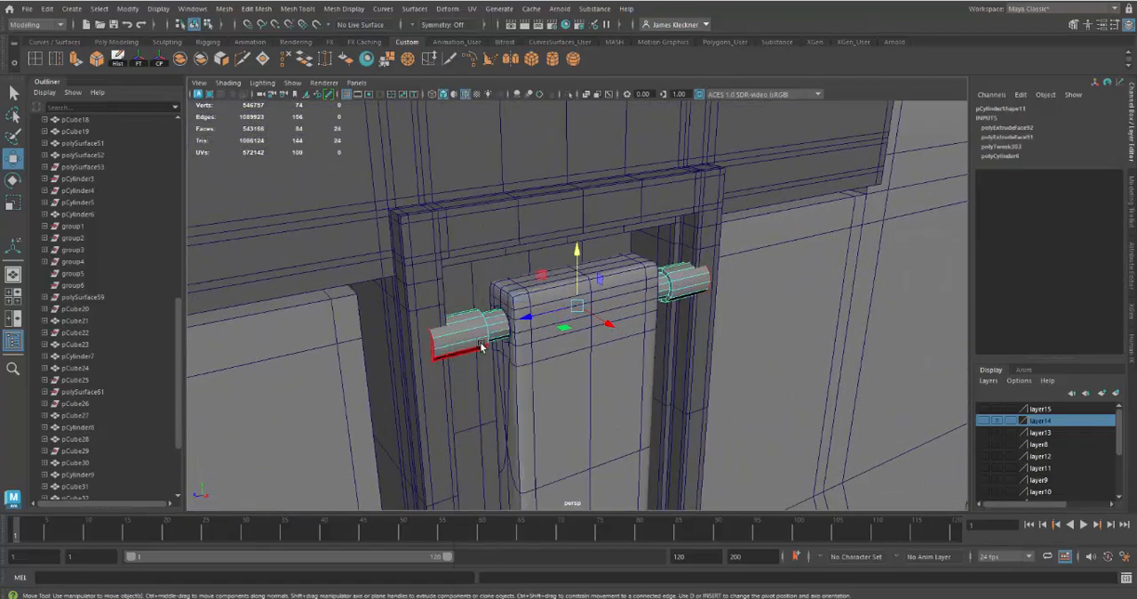
{"action": "left_click_drag", "start_coordinate": [698, 409], "coordinate": [671, 416], "text": "alt"}
{"action": "left_click", "coordinate": [670, 415]}
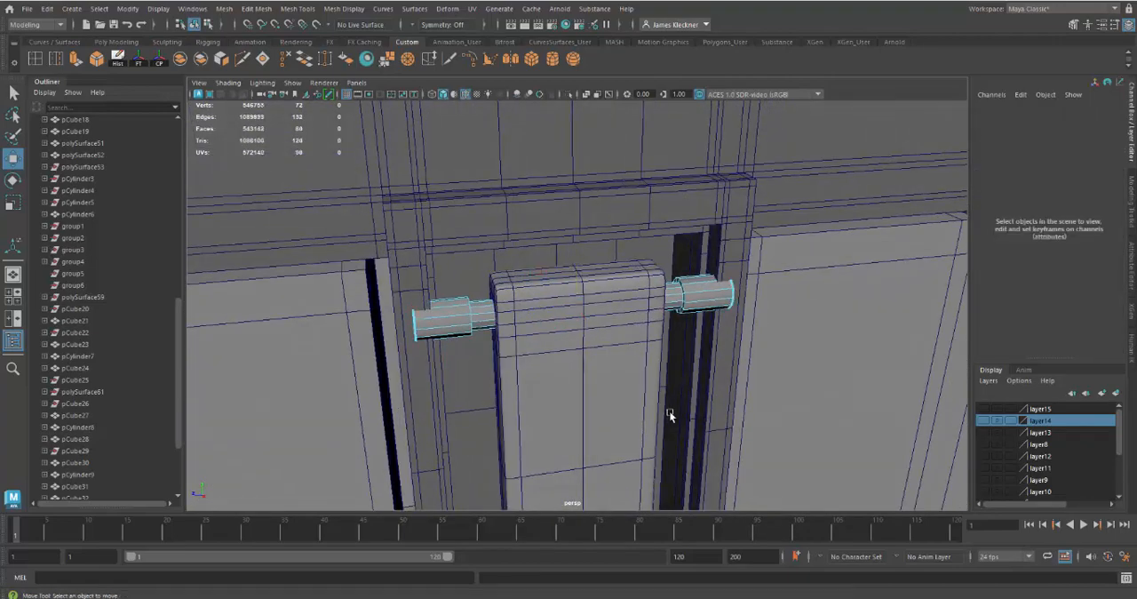
Insert supporting edge loops around the collar's shoulder and the thin shaft's junction on one end of the upper pin
{"action": "left_click_drag", "start_coordinate": [552, 370], "coordinate": [490, 299], "text": "alt"}
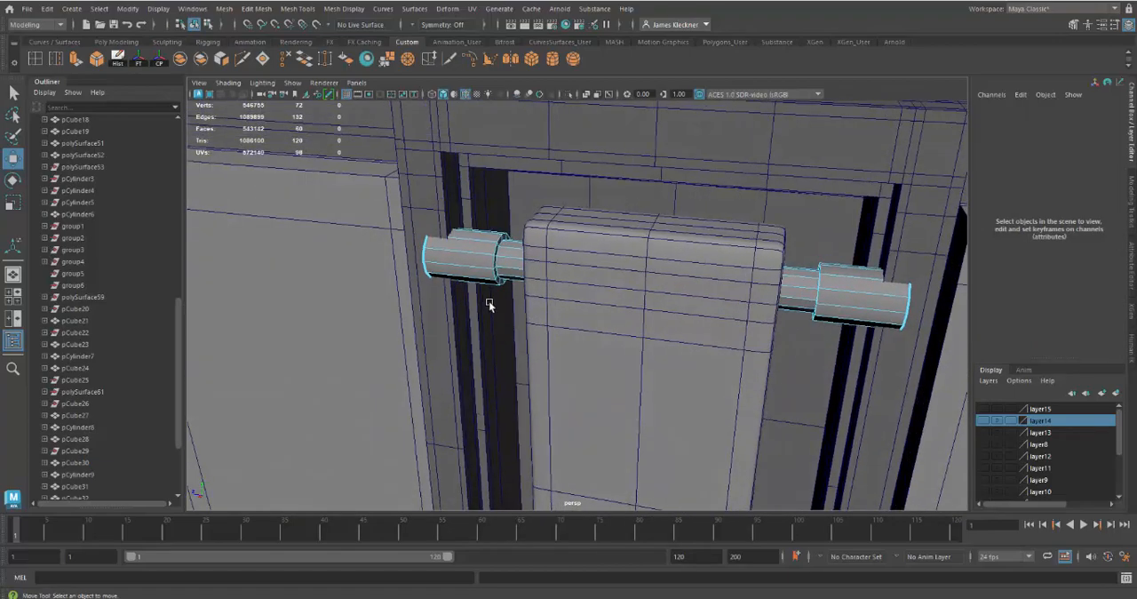
{"action": "scroll", "coordinate": [489, 306], "scroll_direction": "up", "scroll_amount": 5}
{"action": "middle_click_drag", "start_coordinate": [499, 317], "coordinate": [500, 336], "text": "alt"}
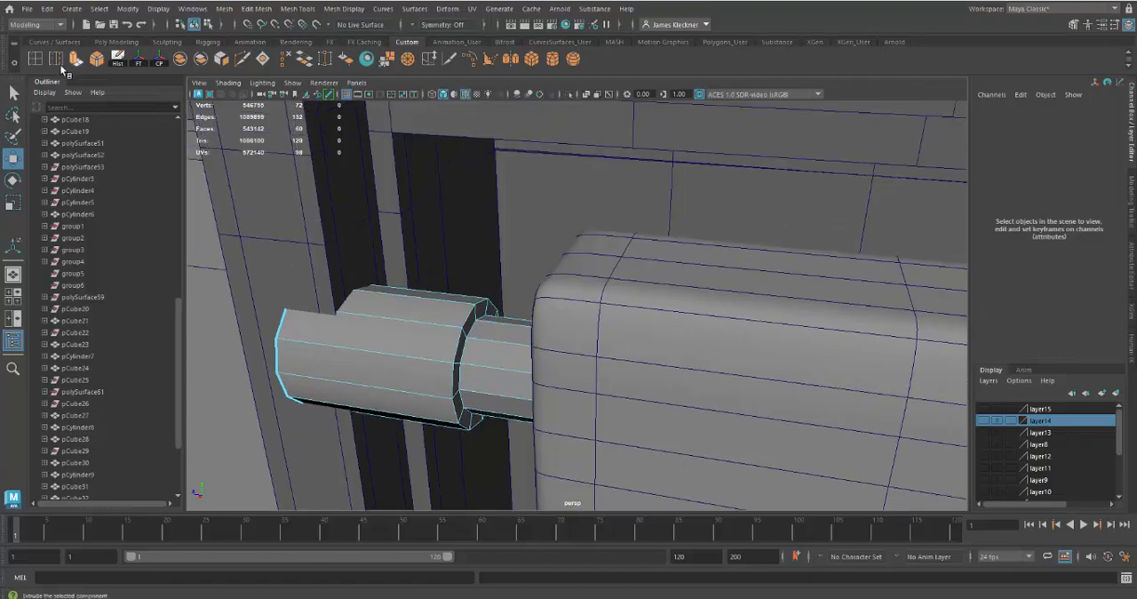
{"action": "left_click", "coordinate": [35, 58]}
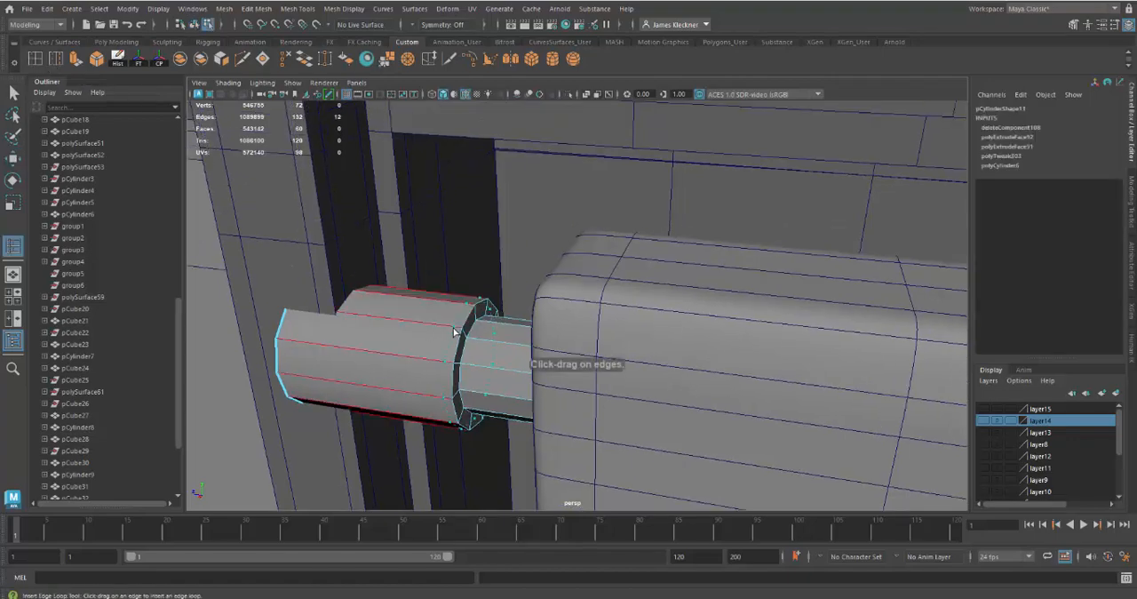
{"action": "left_click", "coordinate": [457, 332]}
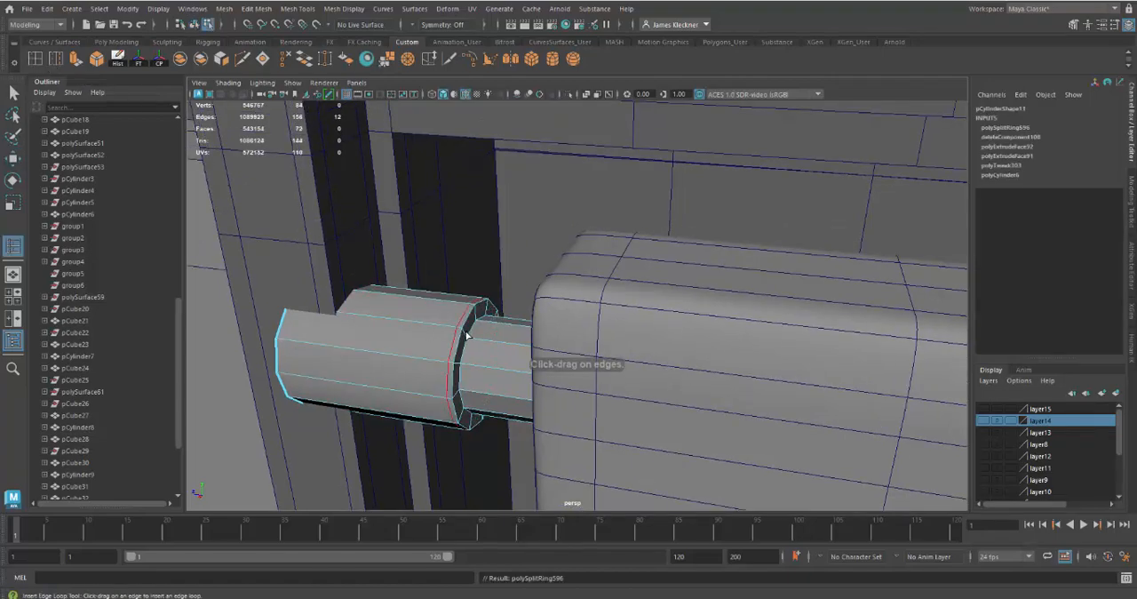
{"action": "left_click_drag", "start_coordinate": [465, 334], "coordinate": [468, 339]}
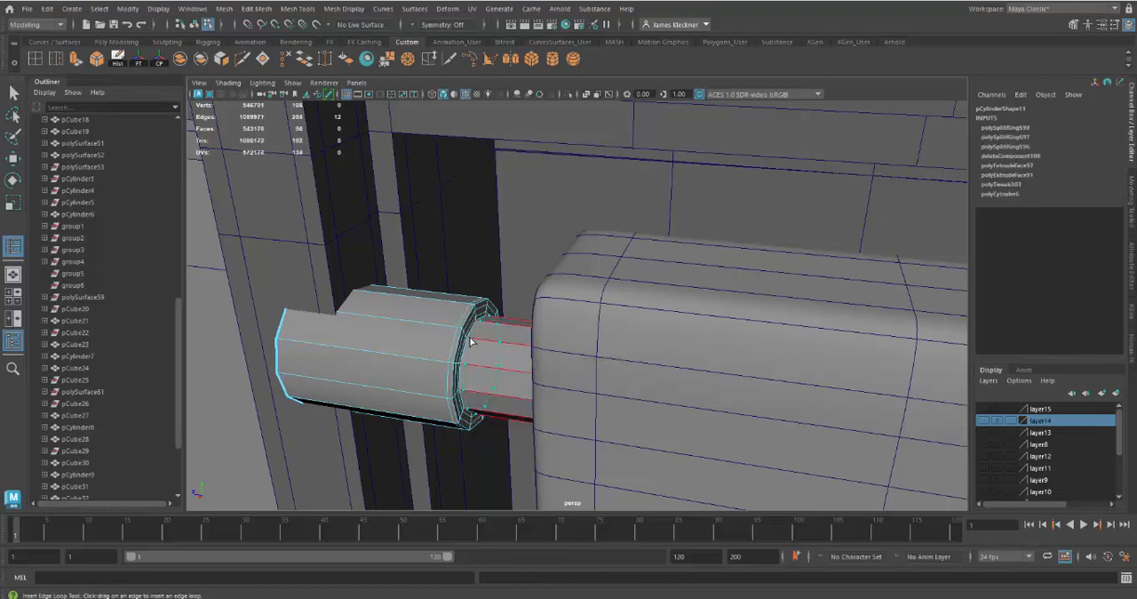
{"action": "left_click", "coordinate": [471, 342]}
Insert supporting edge loops around the collar's shoulder and the shaft junction on the opposite end of the upper pin
{"action": "middle_click_drag", "start_coordinate": [592, 419], "coordinate": [587, 418], "text": "alt"}
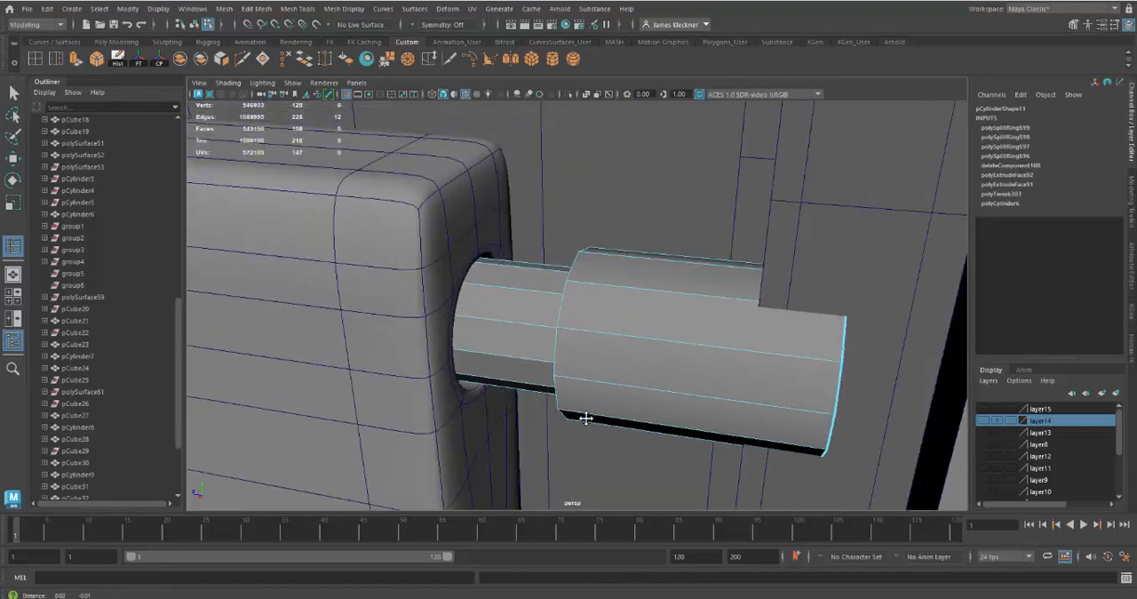
{"action": "left_click_drag", "start_coordinate": [586, 418], "coordinate": [683, 333], "text": "alt"}
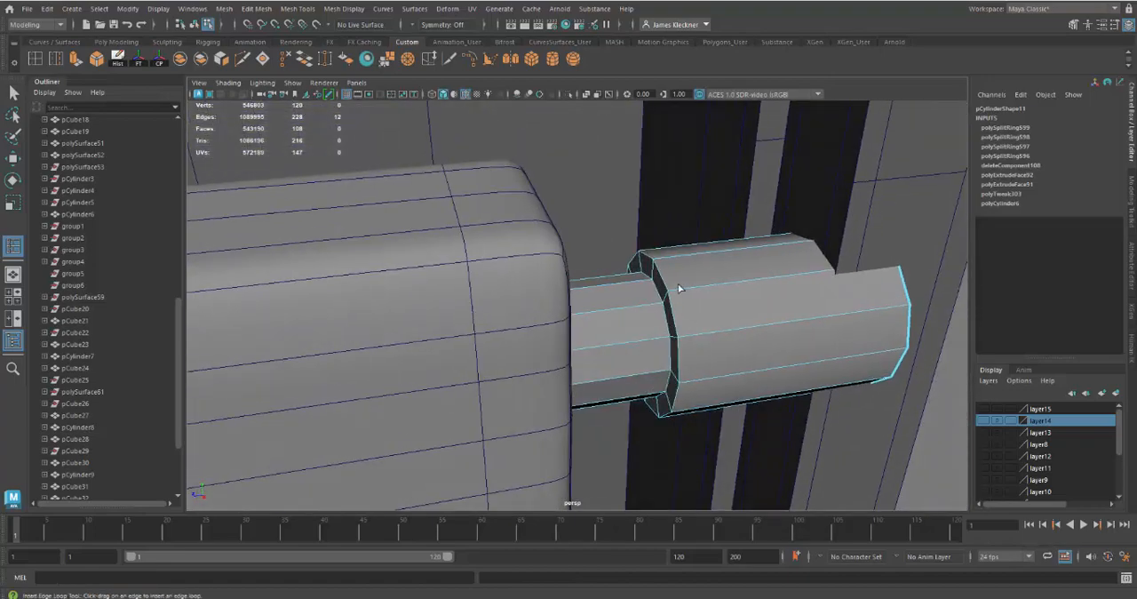
{"action": "left_click_drag", "start_coordinate": [677, 286], "coordinate": [665, 298]}
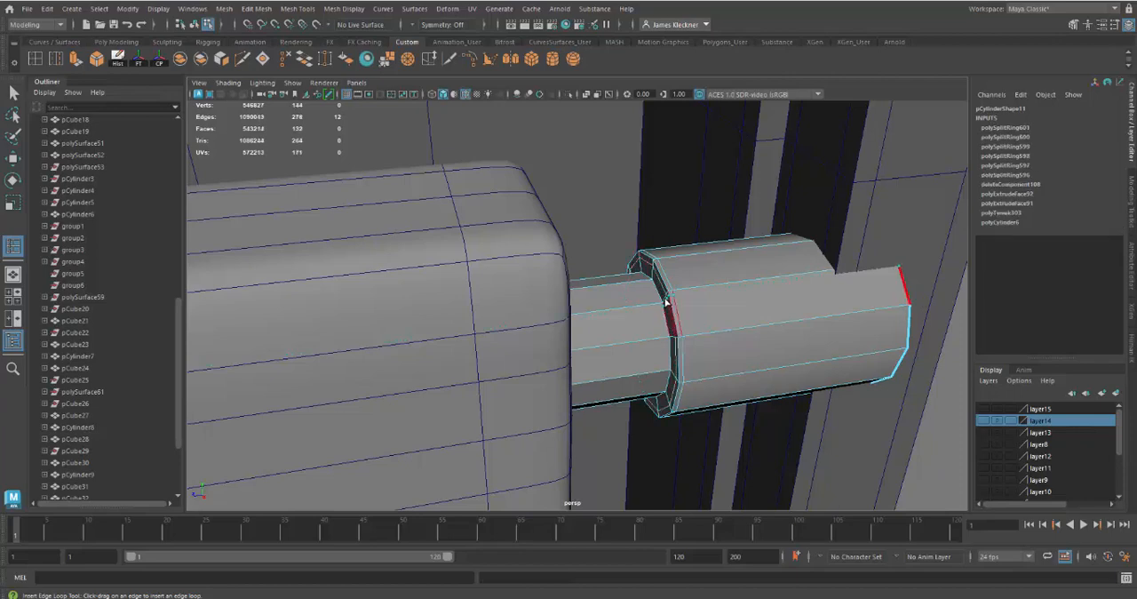
{"action": "left_click", "coordinate": [665, 302]}
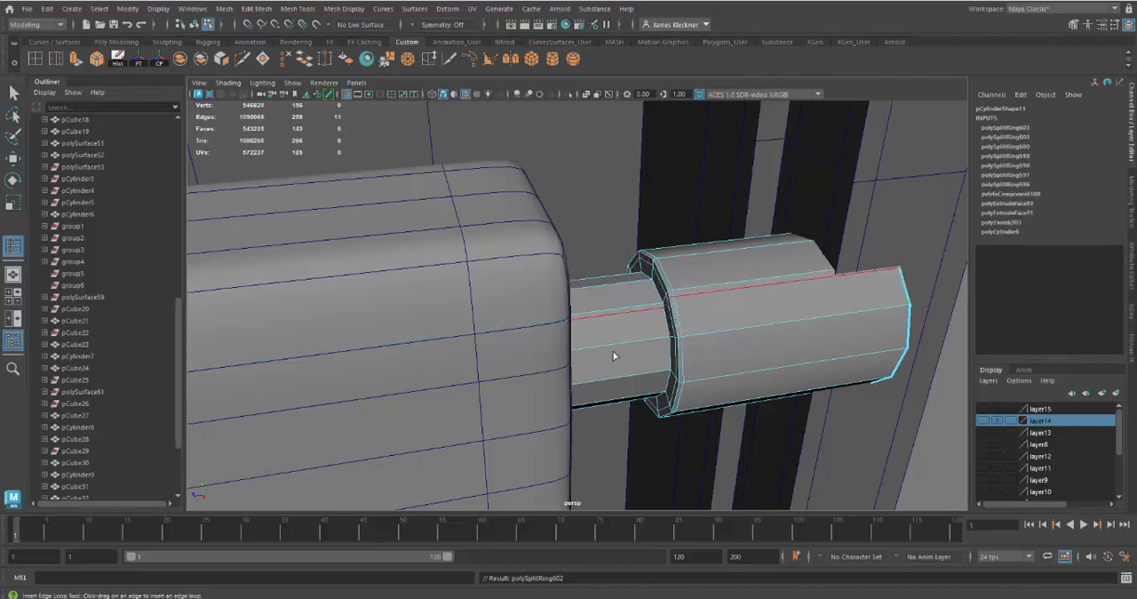
{"action": "key", "text": "ctrl+z"}
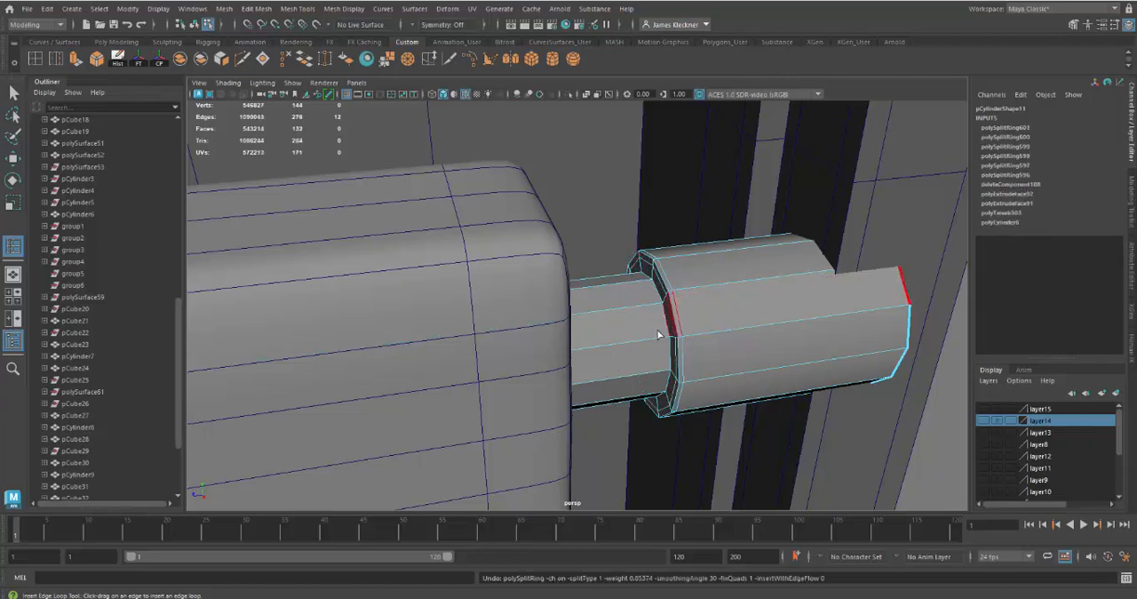
{"action": "left_click", "coordinate": [663, 303]}
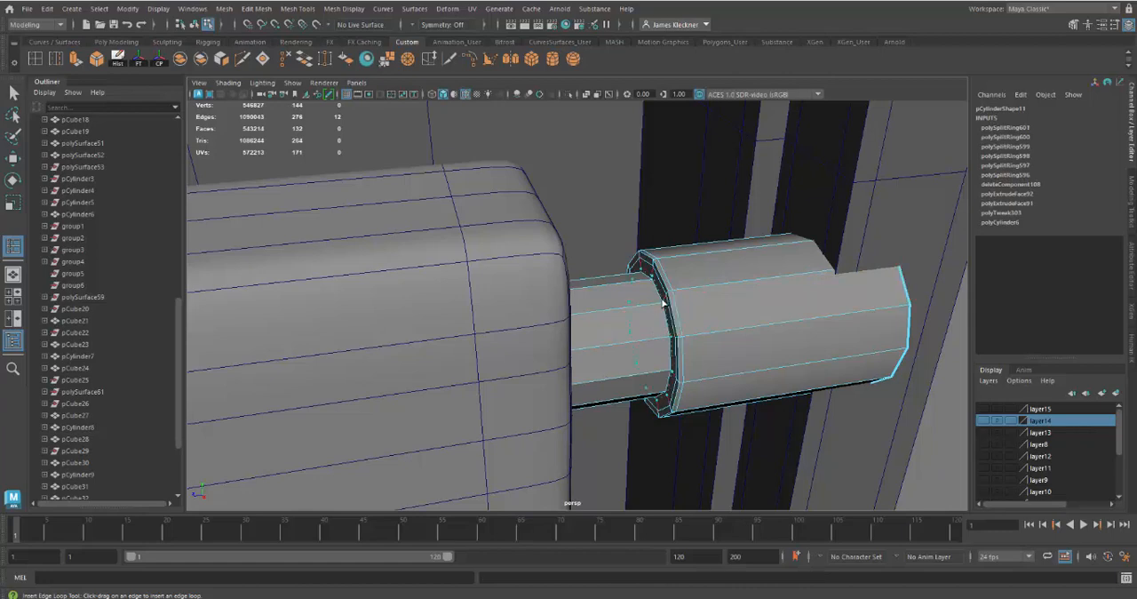
{"action": "left_click_drag", "start_coordinate": [663, 303], "coordinate": [661, 311]}
Return the upper pin to object mode, preview it smoothed and nudge it slightly downward in the latch arm's hole
{"action": "right_click_drag", "start_coordinate": [708, 435], "coordinate": [663, 414], "text": "alt"}
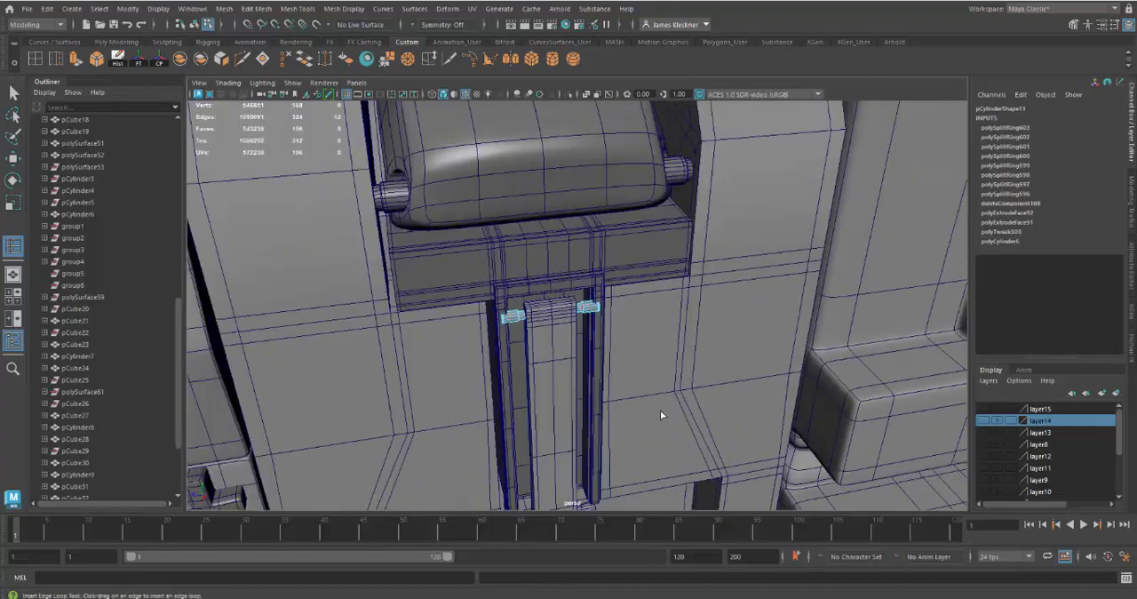
{"action": "mouse_move", "coordinate": [662, 414]}
{"action": "left_mouse_down", "text": "alt"}
{"action": "mouse_move", "coordinate": [601, 401]}
{"action": "mouse_move", "coordinate": [650, 401]}
{"action": "left_mouse_up", "text": "alt"}
{"action": "right_click_drag", "start_coordinate": [582, 357], "coordinate": [614, 371], "text": "alt"}
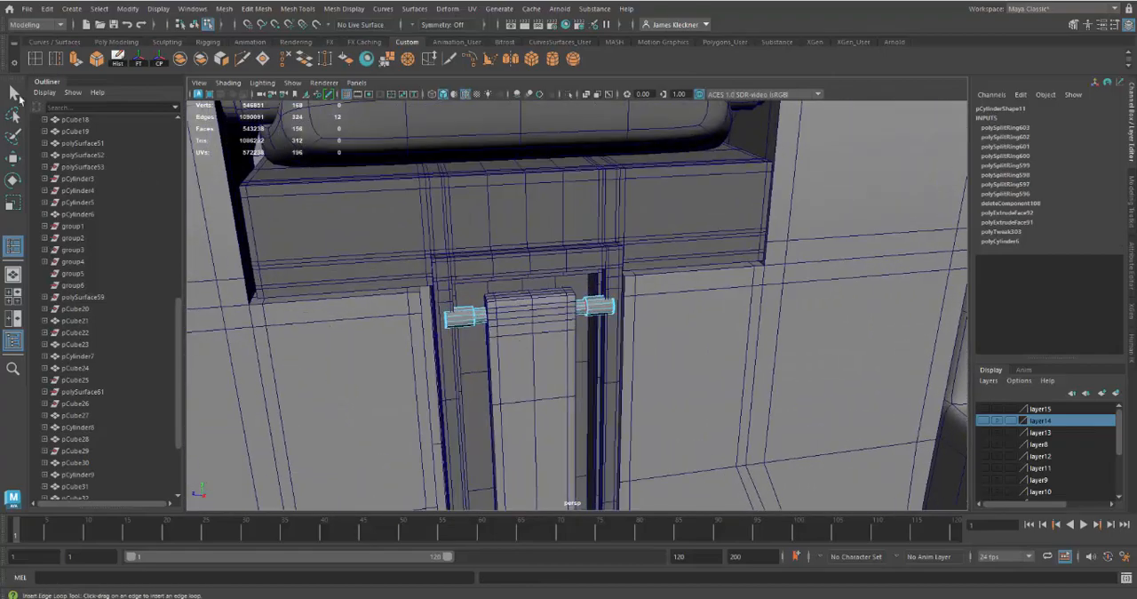
{"action": "key", "text": "q"}
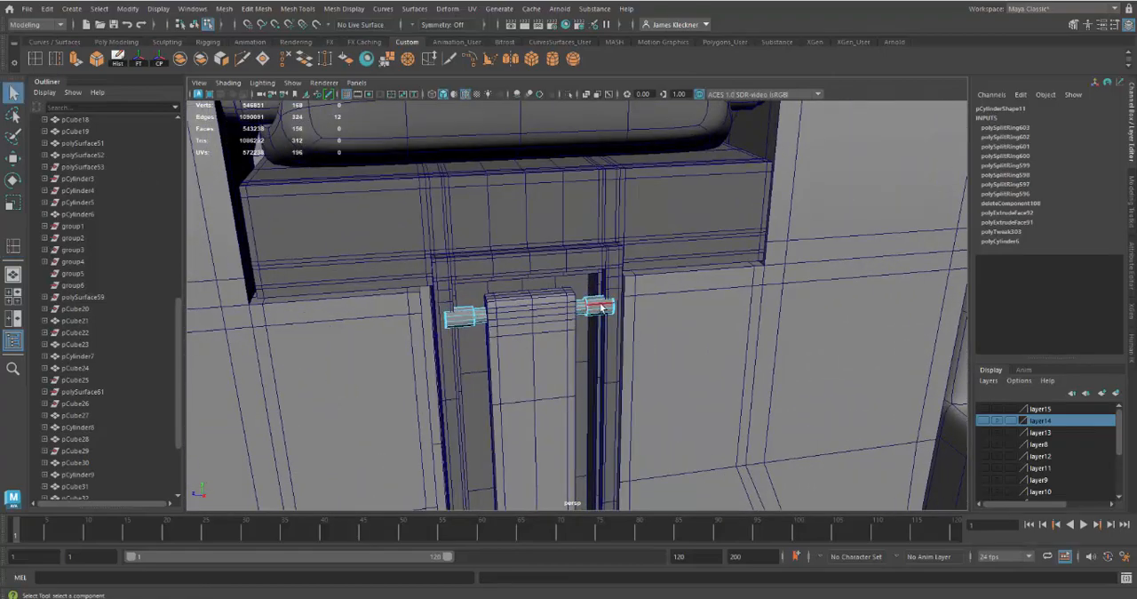
{"action": "right_click_drag", "start_coordinate": [602, 307], "coordinate": [665, 248]}
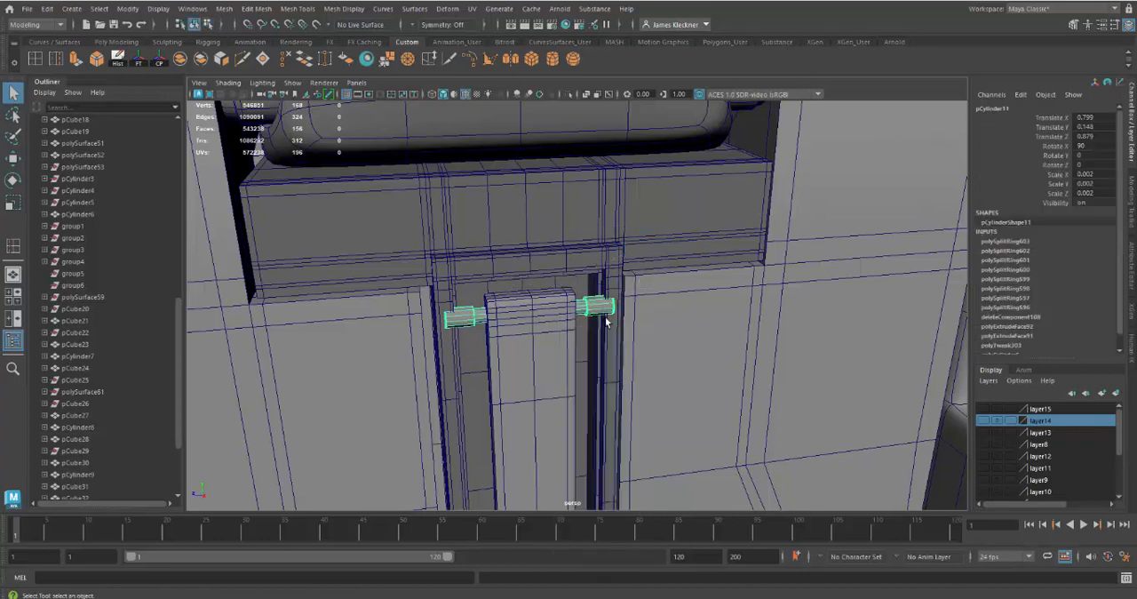
{"action": "right_click_drag", "start_coordinate": [612, 355], "coordinate": [600, 374], "text": "alt"}
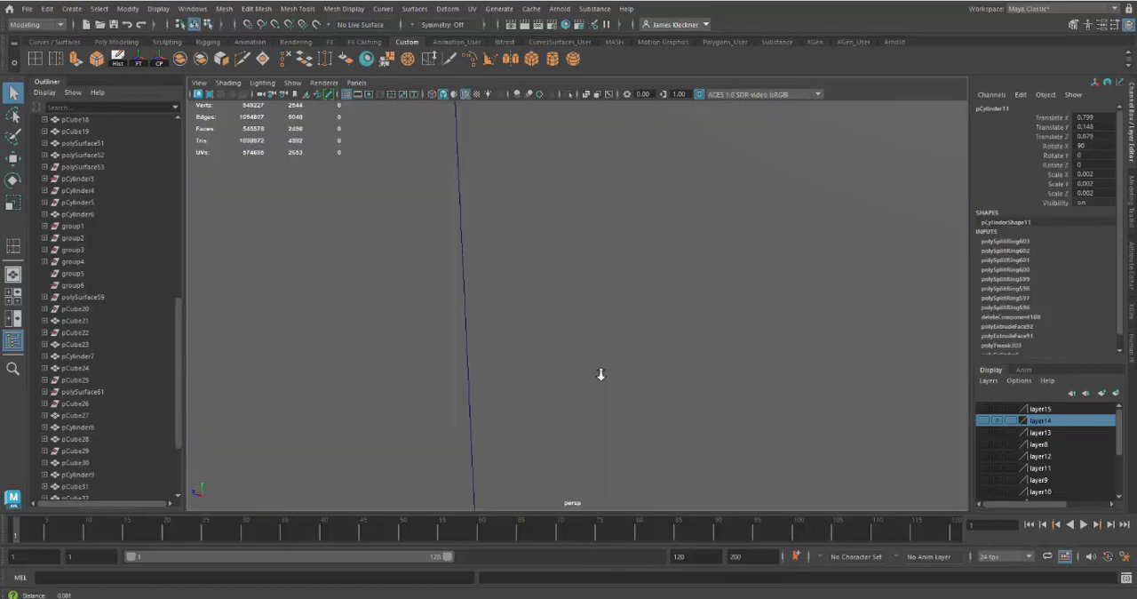
{"action": "key", "text": "f"}
{"action": "left_click_drag", "start_coordinate": [599, 373], "coordinate": [561, 351], "text": "alt"}
{"action": "key", "text": "w"}
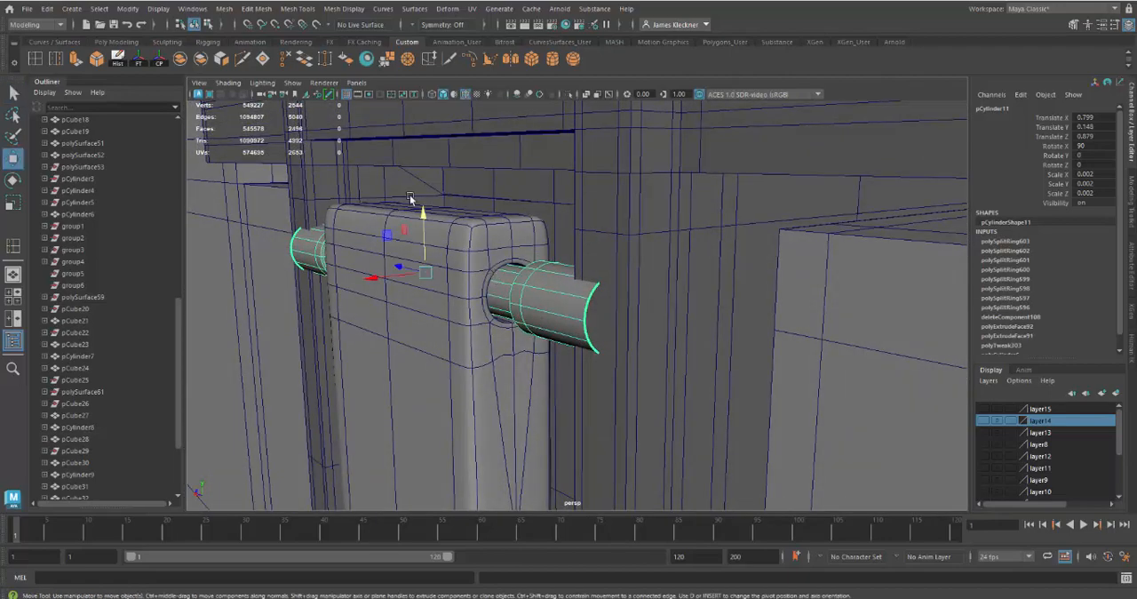
{"action": "left_click_drag", "start_coordinate": [419, 211], "coordinate": [426, 219]}
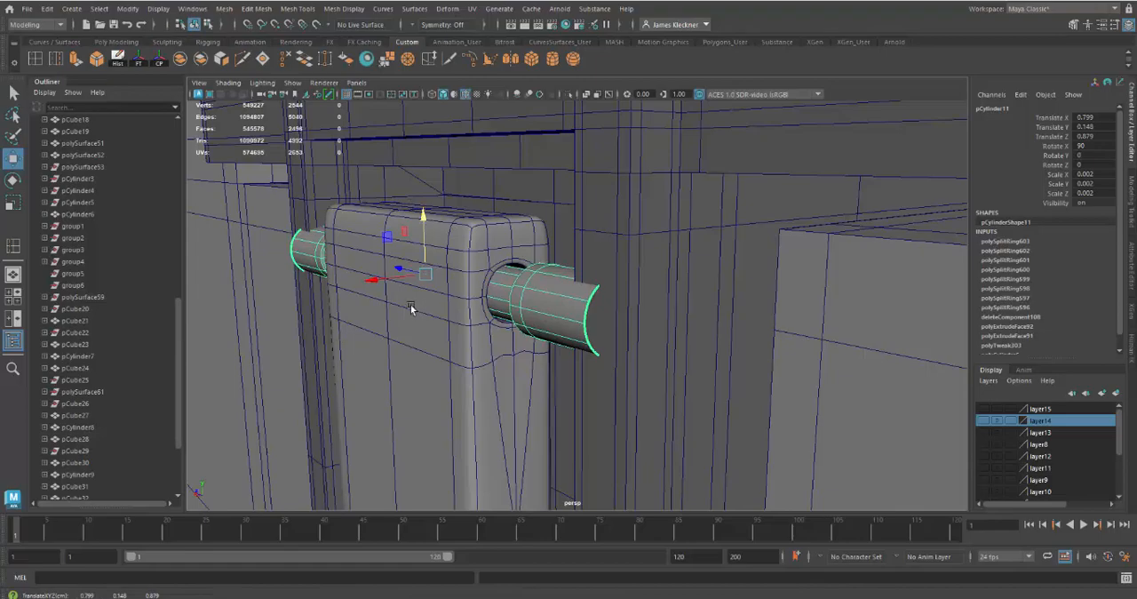
Isolate the latch arm together with the upper pin
{"action": "left_click_drag", "start_coordinate": [410, 309], "coordinate": [480, 233], "text": "alt"}
{"action": "left_click", "coordinate": [507, 234]}
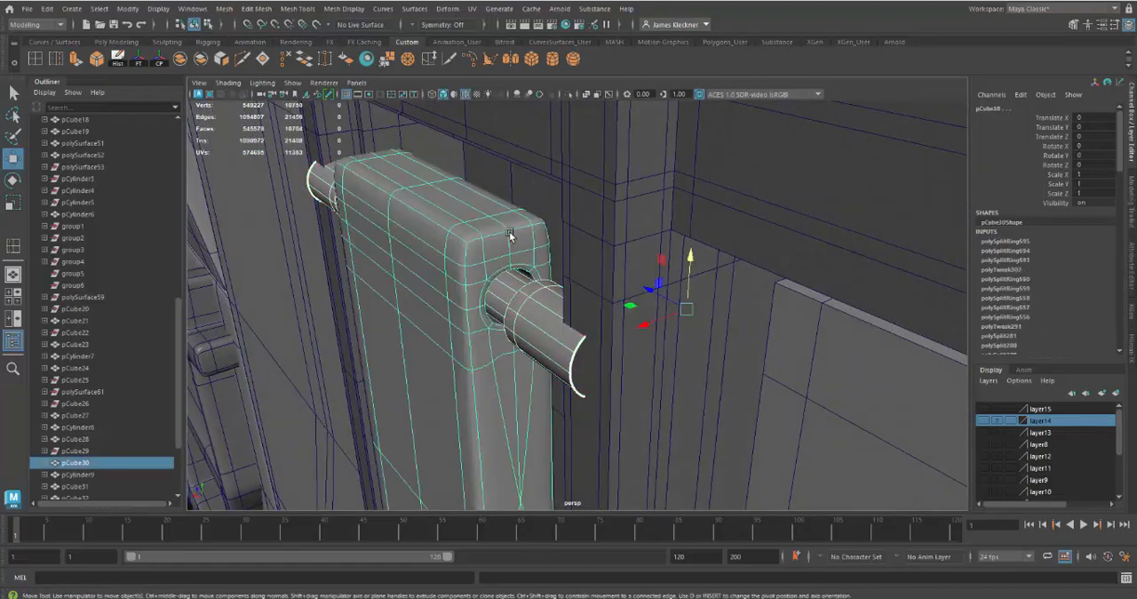
{"action": "left_click", "coordinate": [569, 94]}
{"action": "left_click_drag", "start_coordinate": [533, 293], "coordinate": [672, 343], "text": "alt"}
{"action": "left_click", "coordinate": [561, 325]}
{"action": "left_click", "coordinate": [665, 346]}
Select the open border loop at the near outer end of the upper pin and fill the hole with a cap face
{"action": "left_click_drag", "start_coordinate": [595, 259], "coordinate": [655, 325], "text": "alt"}
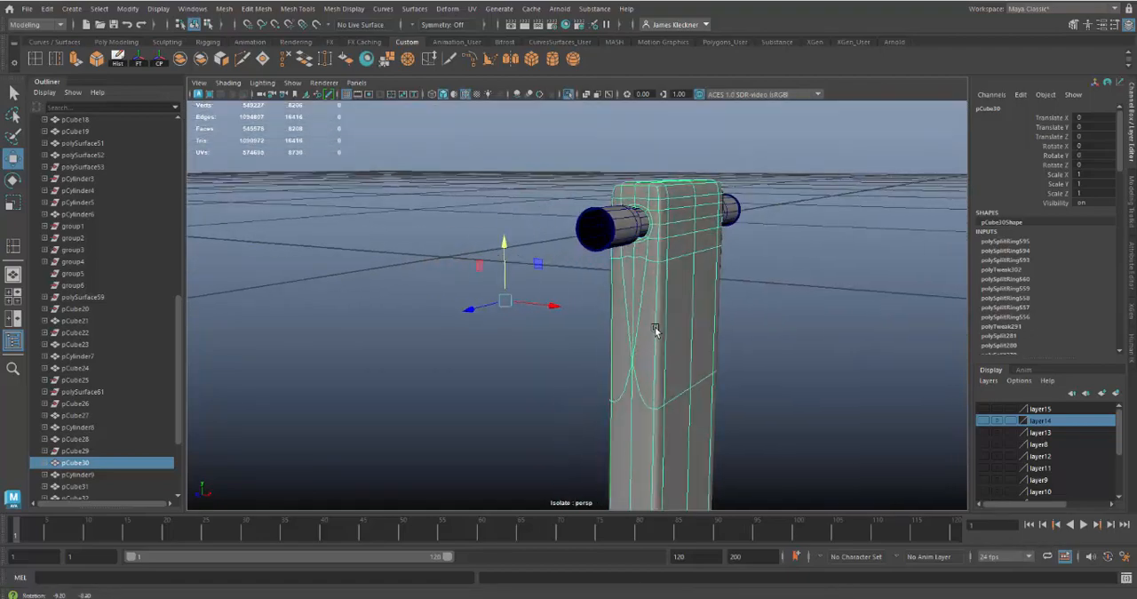
{"action": "right_click_drag", "start_coordinate": [655, 325], "coordinate": [668, 318], "text": "alt"}
{"action": "middle_click_drag", "start_coordinate": [668, 318], "coordinate": [668, 327], "text": "alt"}
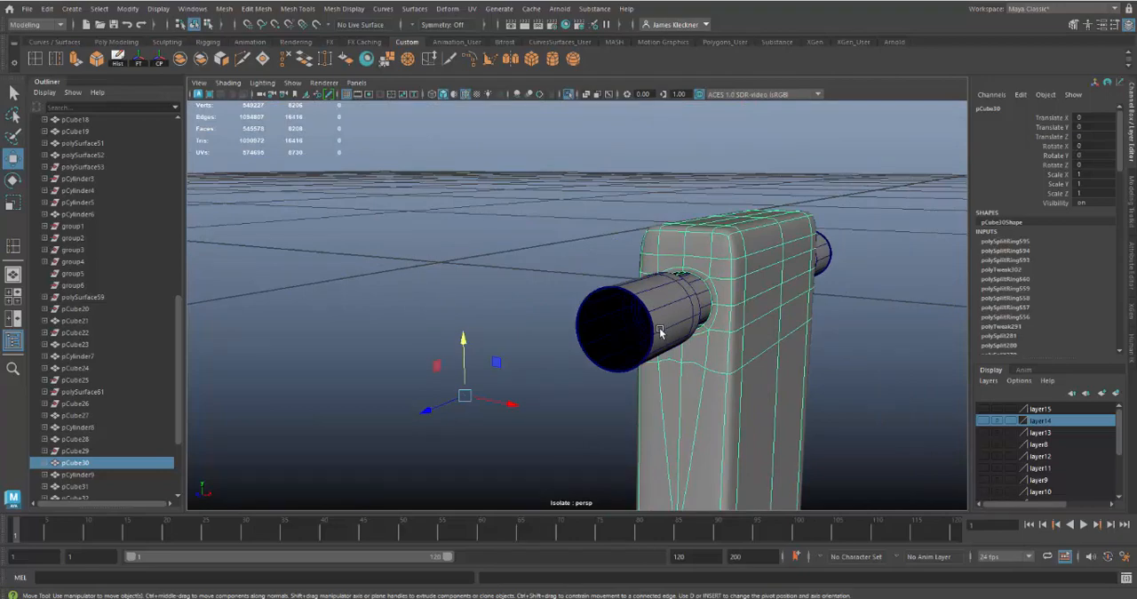
{"action": "right_click_drag", "start_coordinate": [659, 331], "coordinate": [643, 311], "text": "alt"}
{"action": "left_click_drag", "start_coordinate": [622, 286], "coordinate": [647, 312], "text": "alt"}
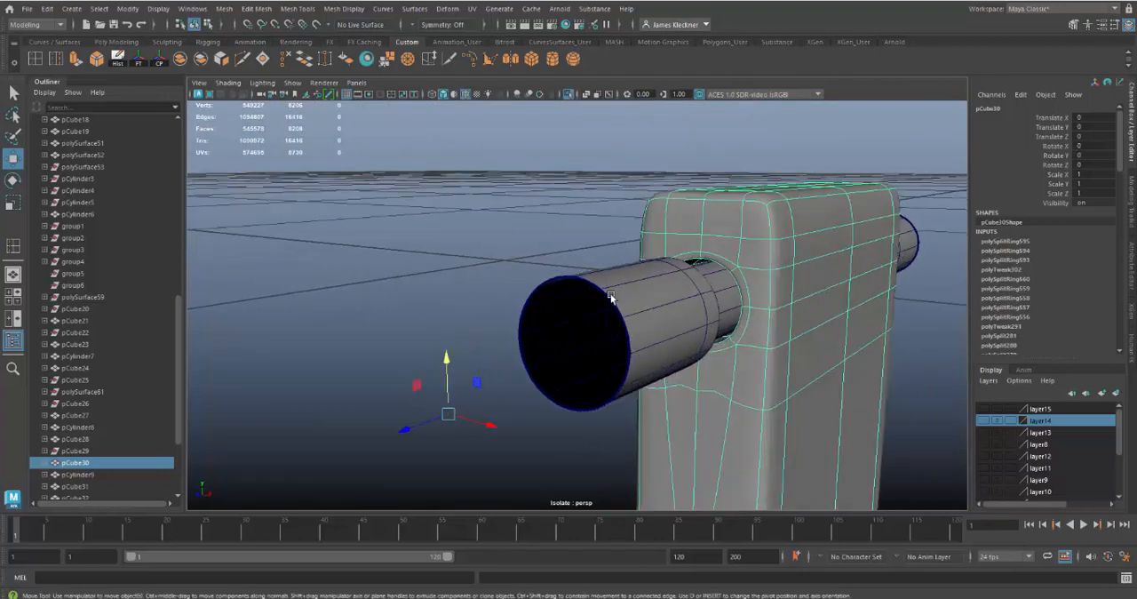
{"action": "right_click_drag", "start_coordinate": [611, 265], "coordinate": [611, 233]}
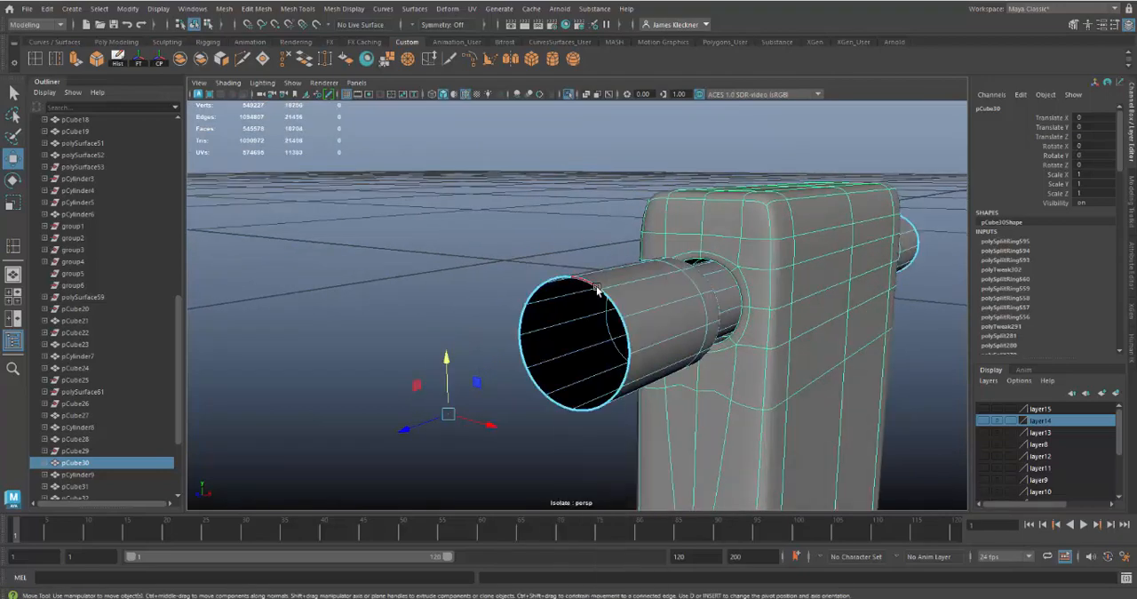
{"action": "double_click", "coordinate": [597, 289]}
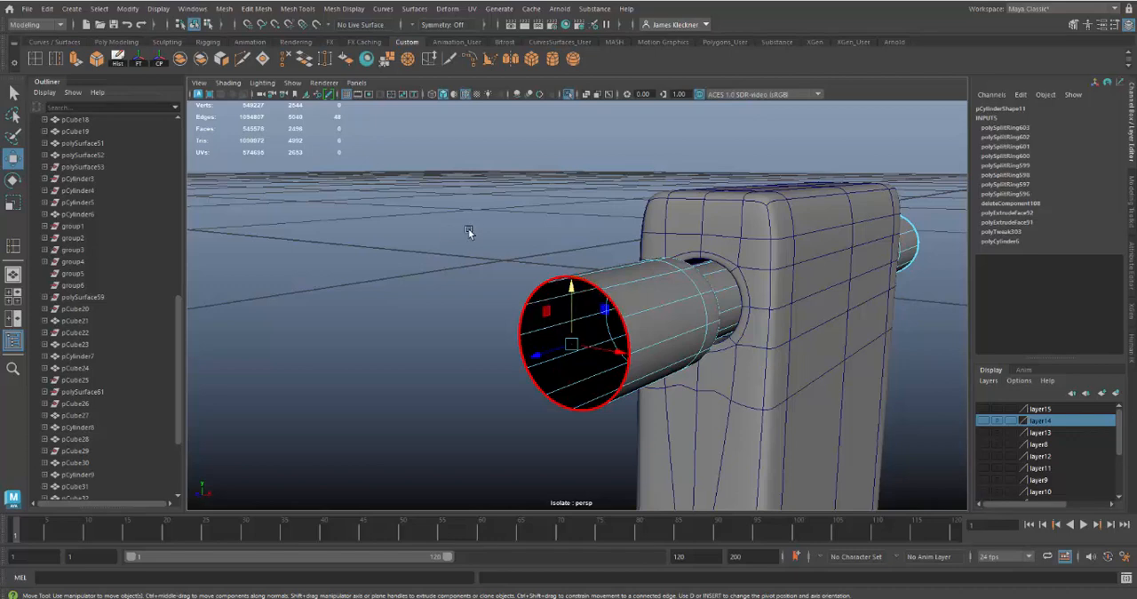
{"action": "left_click", "coordinate": [263, 58]}
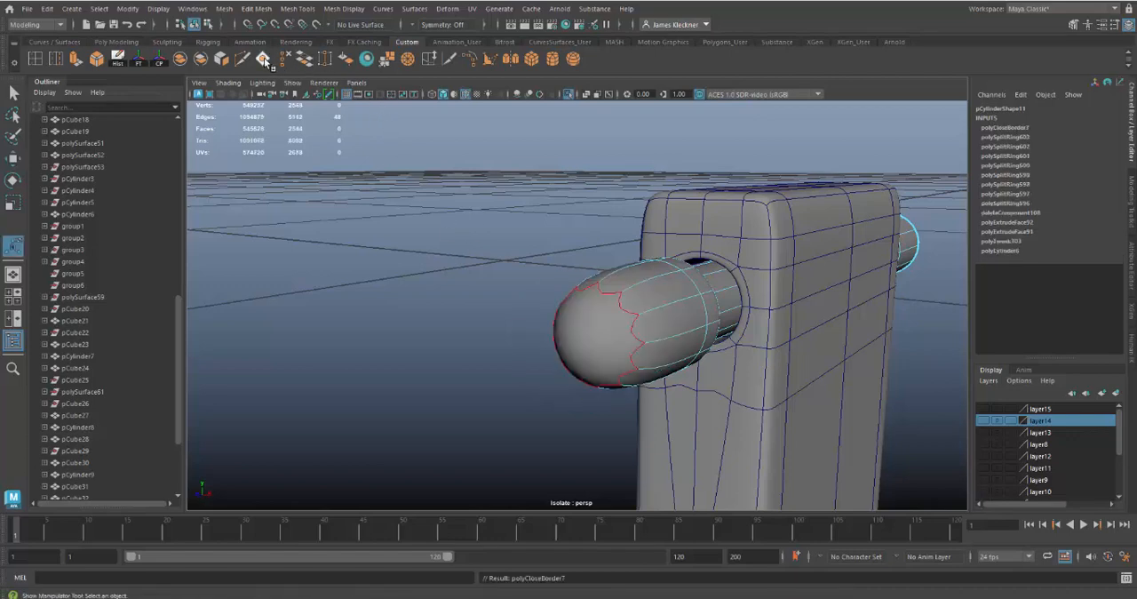
{"action": "right_click", "coordinate": [598, 337], "text": "shift"}
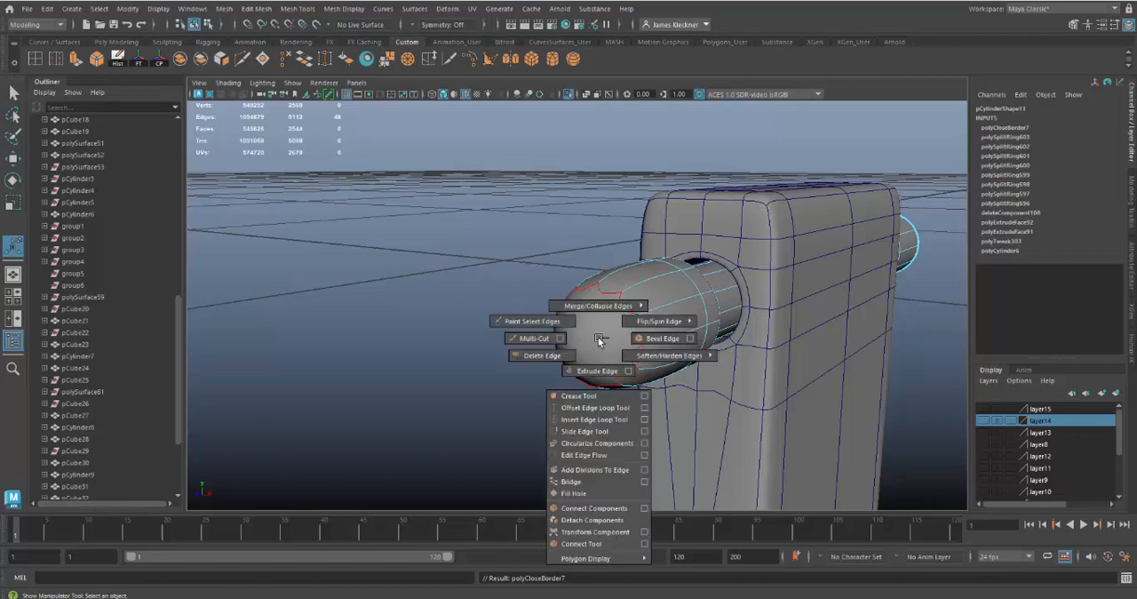
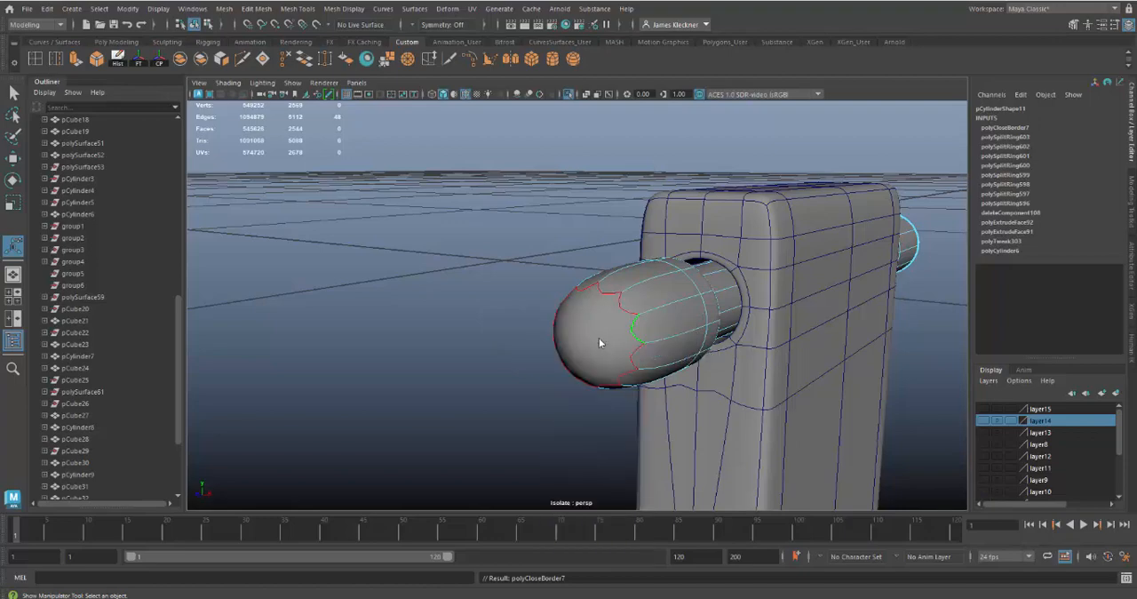
Select the cap face on the upper pin's near end and poke it into triangles around a centre vertex
{"action": "right_click_drag", "start_coordinate": [600, 342], "coordinate": [599, 342]}
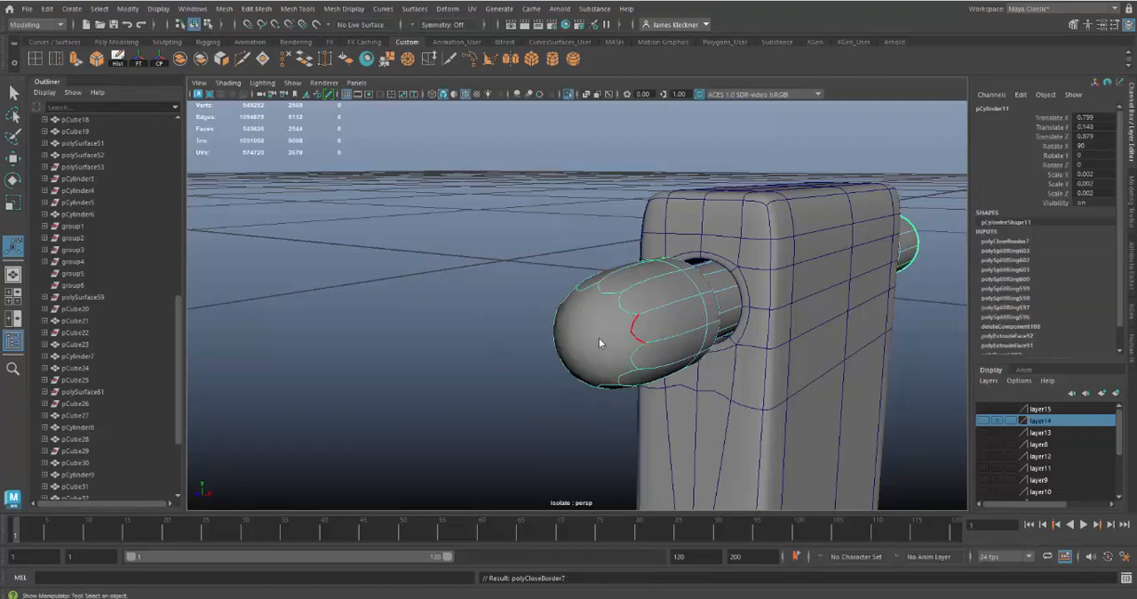
{"action": "right_click", "coordinate": [600, 338]}
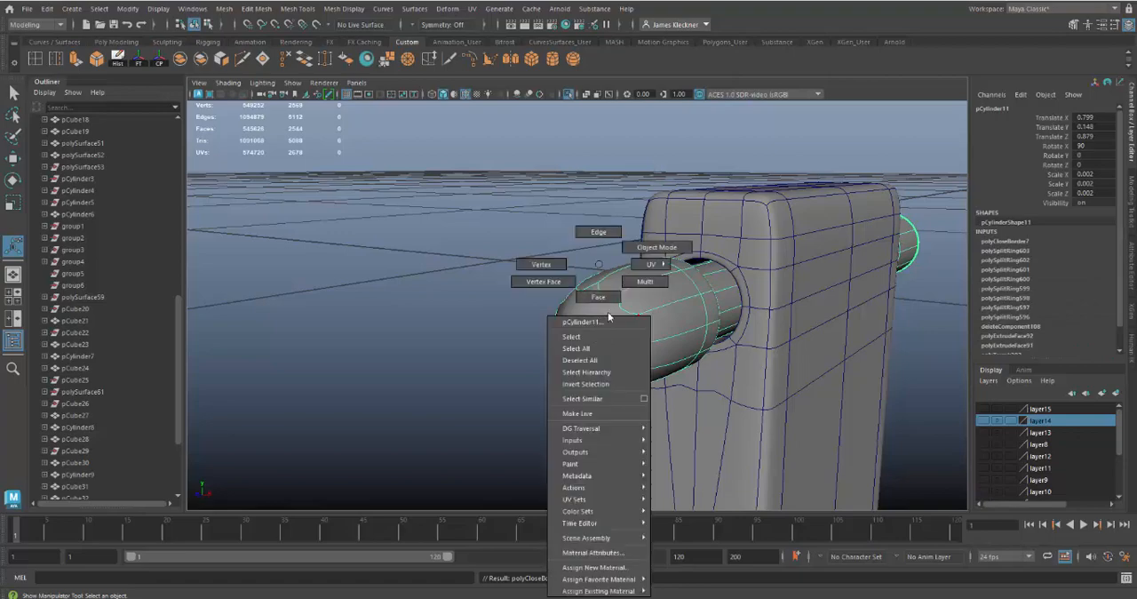
{"action": "left_click", "coordinate": [598, 296]}
{"action": "left_click", "coordinate": [601, 352]}
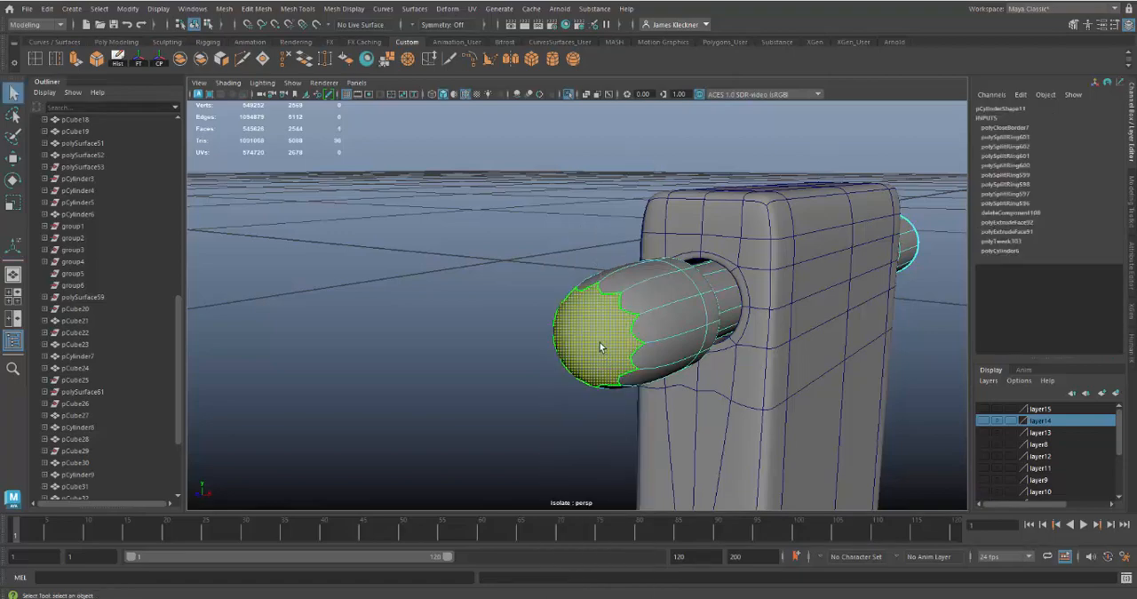
{"action": "right_click_drag", "start_coordinate": [600, 311], "coordinate": [646, 300], "text": "shift"}
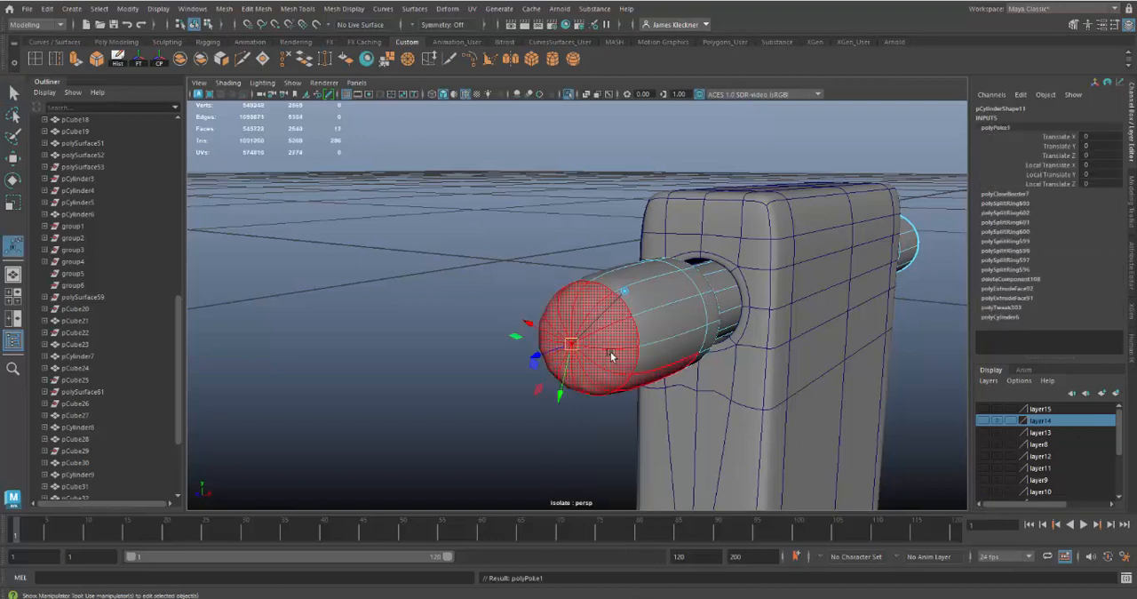
Show the upper pin unsmoothed in object mode and select the latch arm for moving
{"action": "left_click_drag", "start_coordinate": [663, 459], "coordinate": [612, 438], "text": "alt"}
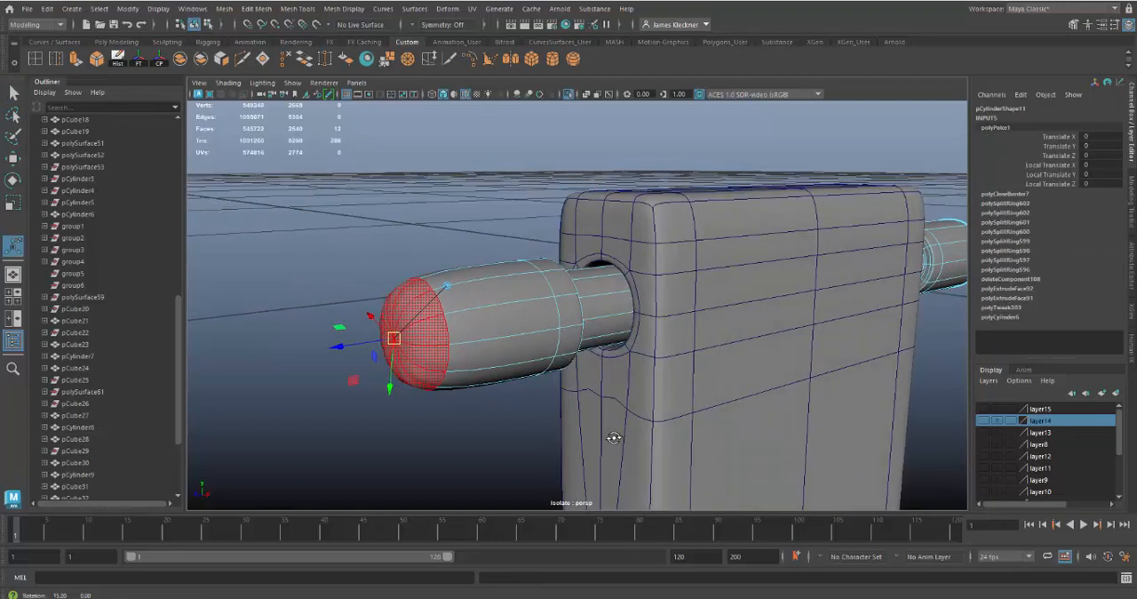
{"action": "key", "text": "1"}
{"action": "middle_click_drag", "start_coordinate": [555, 442], "coordinate": [518, 431], "text": "alt"}
{"action": "right_click_drag", "start_coordinate": [623, 346], "coordinate": [664, 252]}
{"action": "scroll", "coordinate": [650, 388], "scroll_direction": "down", "scroll_amount": 5}
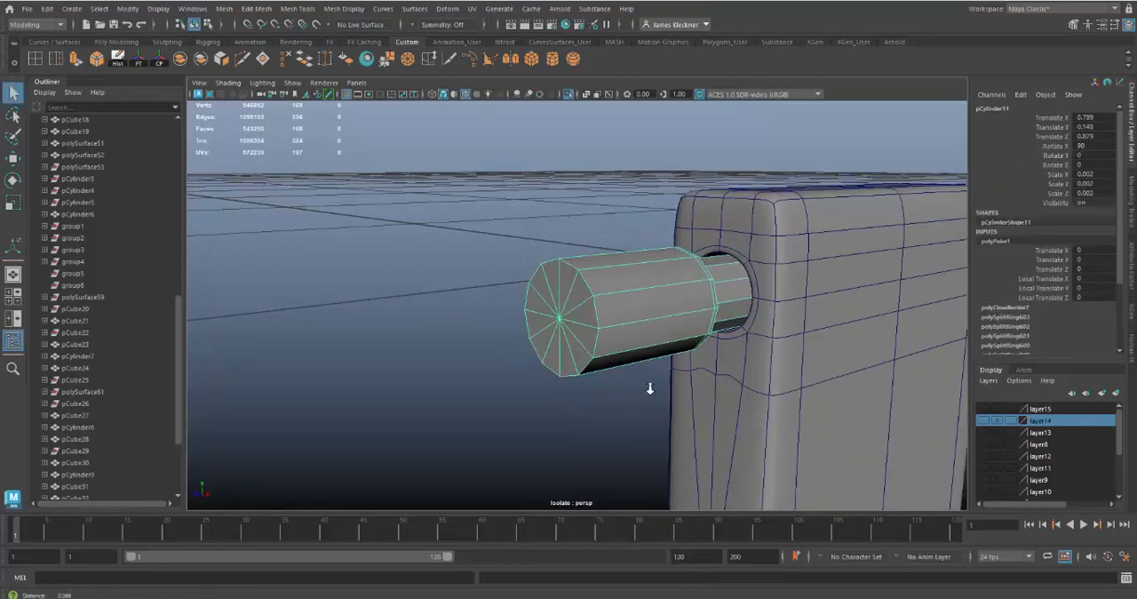
{"action": "middle_click_drag", "start_coordinate": [644, 385], "coordinate": [568, 359], "text": "alt"}
{"action": "left_click_drag", "start_coordinate": [568, 357], "coordinate": [714, 371], "text": "alt"}
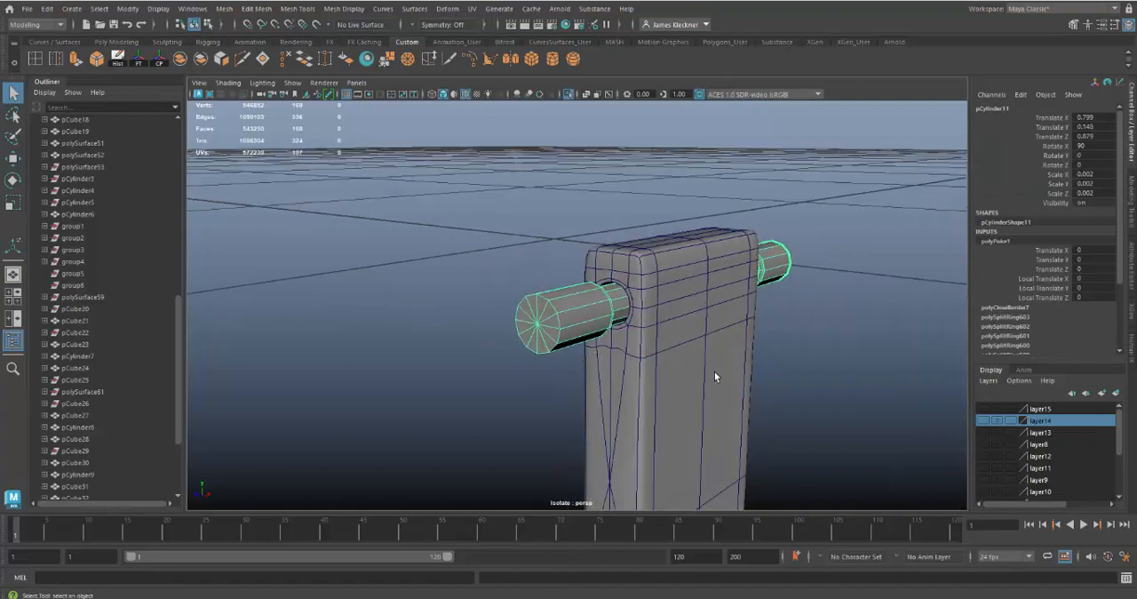
{"action": "left_click", "coordinate": [654, 383]}
{"action": "key", "text": "w"}
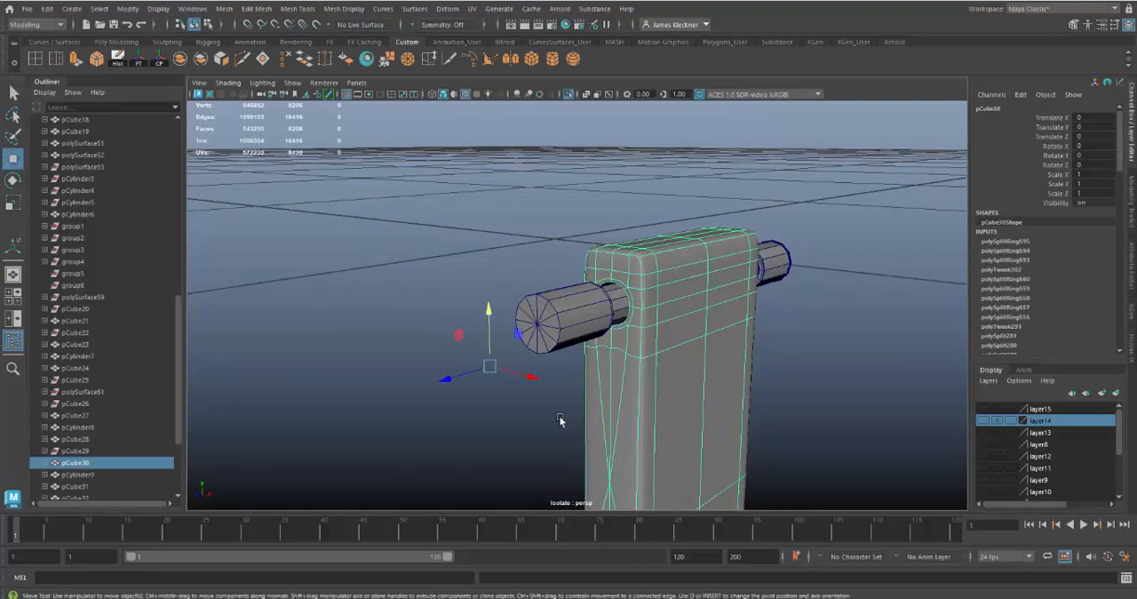
{"action": "key", "text": "v"}
{"action": "left_click_drag", "start_coordinate": [491, 373], "coordinate": [530, 333]}
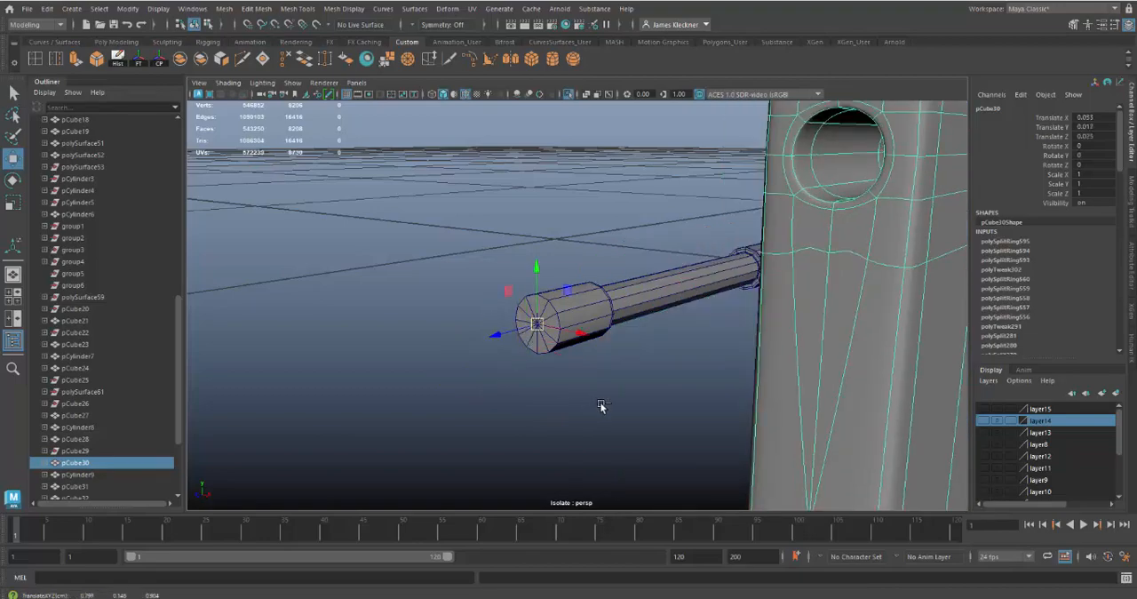
{"action": "key", "text": "ctrl+z"}
Snap the latch arm's pivot onto the centre vertex of the upper pin's near end cap
{"action": "key", "text": "d"}
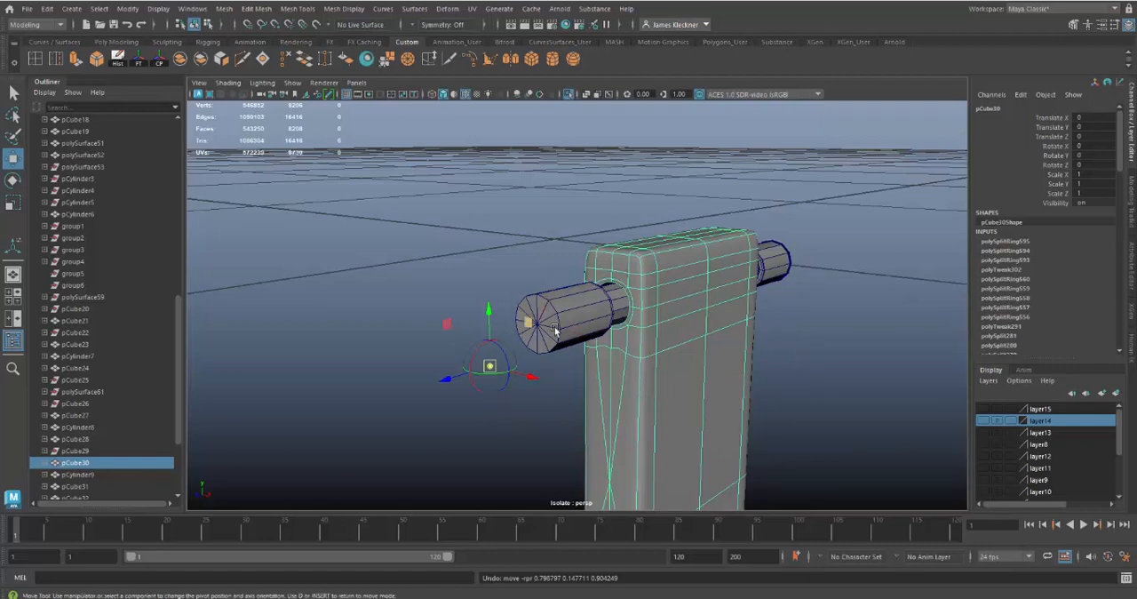
{"action": "key", "text": "v"}
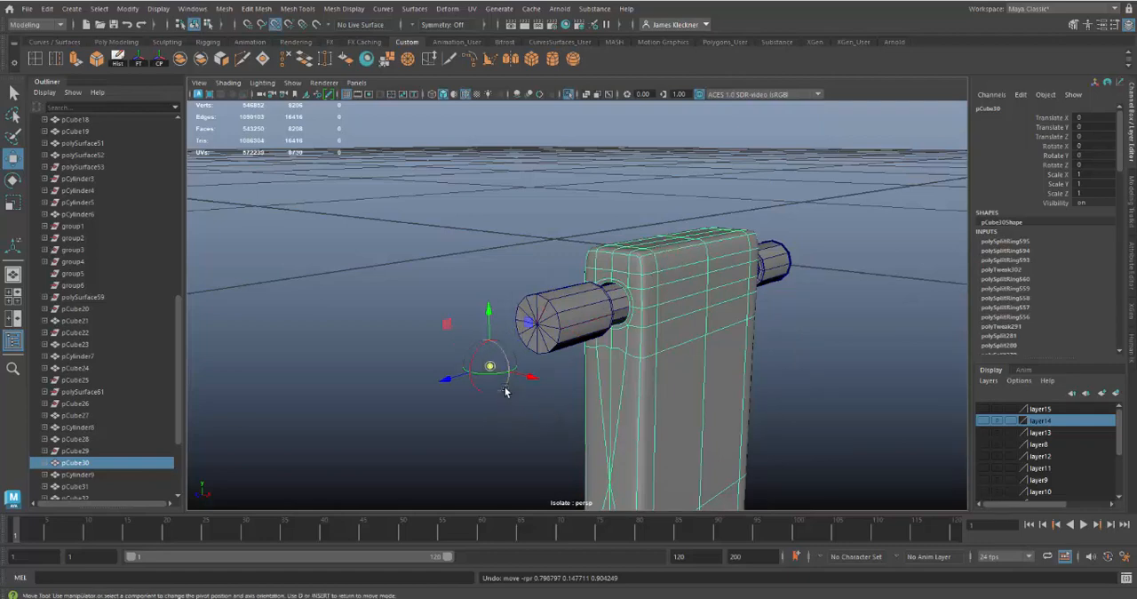
{"action": "left_click_drag", "start_coordinate": [490, 365], "coordinate": [536, 330]}
{"action": "key", "text": "d"}
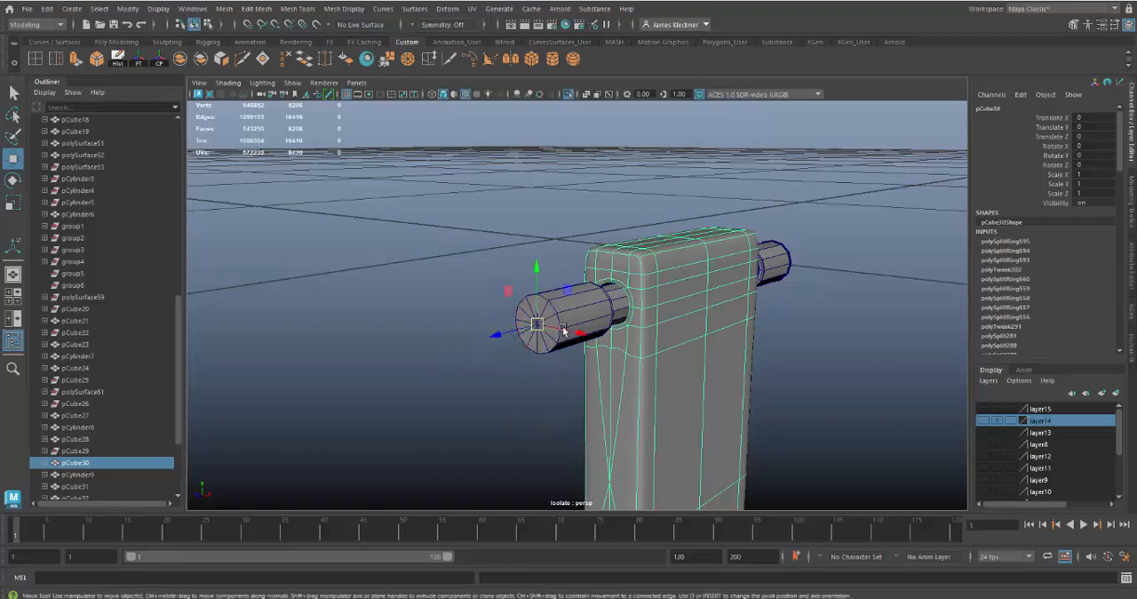
{"action": "left_click_drag", "start_coordinate": [640, 393], "coordinate": [616, 399], "text": "alt"}
{"action": "scroll", "coordinate": [606, 390], "scroll_direction": "up", "scroll_amount": 8}
{"action": "scroll", "coordinate": [637, 382], "scroll_direction": "down", "scroll_amount": 8}
{"action": "scroll", "coordinate": [617, 400], "scroll_direction": "up", "scroll_amount": 1}
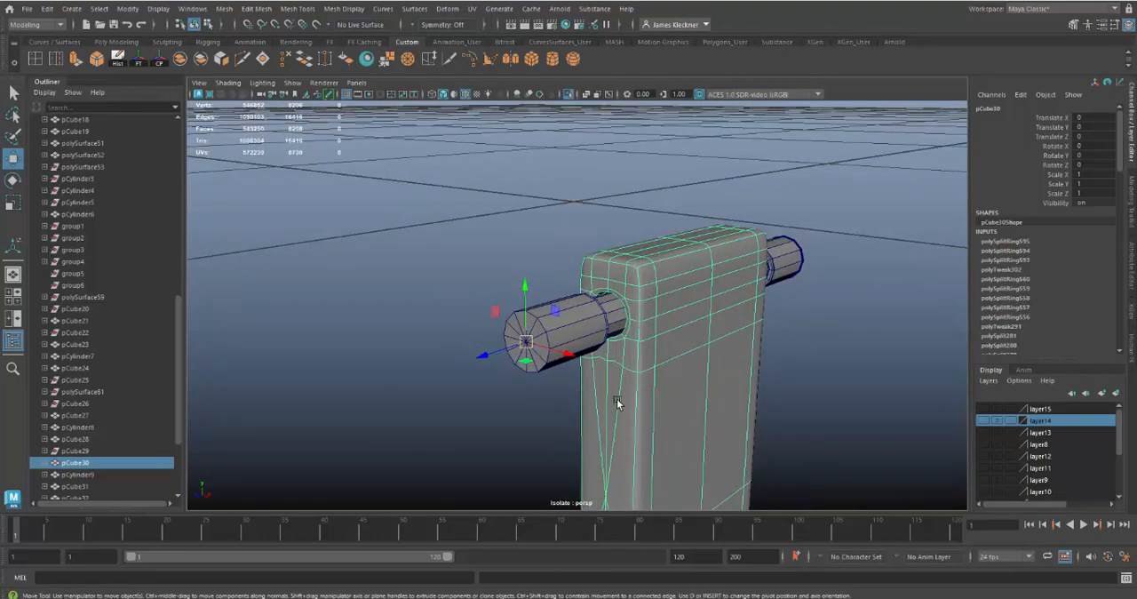
Try a small rotation of the latch arm about the upper pin's axis and undo it
{"action": "key", "text": "e"}
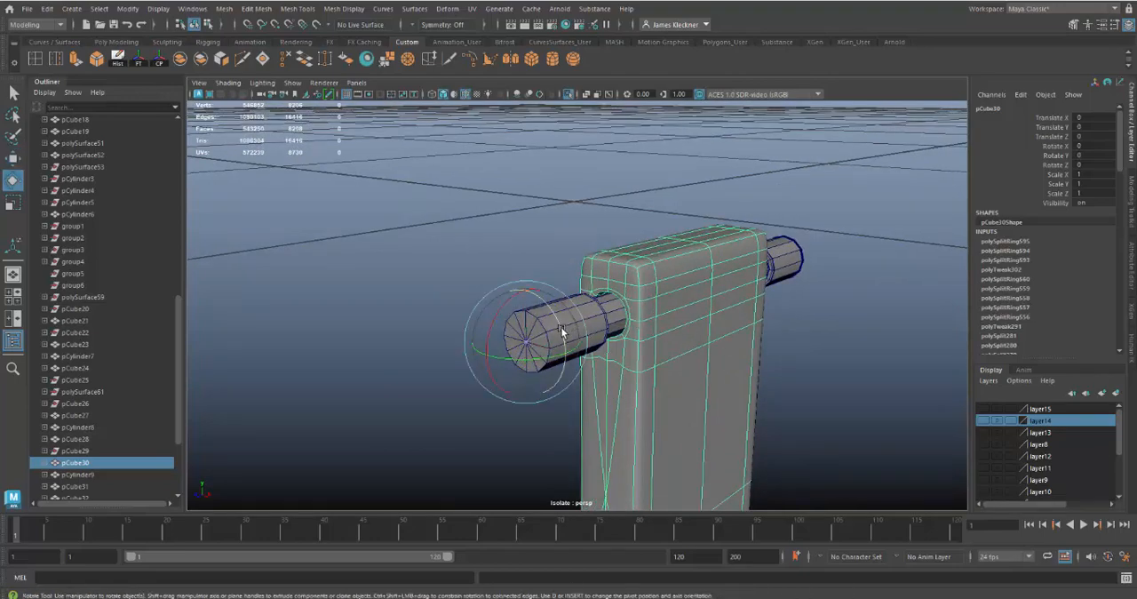
{"action": "mouse_move", "coordinate": [561, 331]}
{"action": "left_mouse_down"}
{"action": "mouse_move", "coordinate": [550, 286]}
{"action": "mouse_move", "coordinate": [559, 319]}
{"action": "left_mouse_up"}
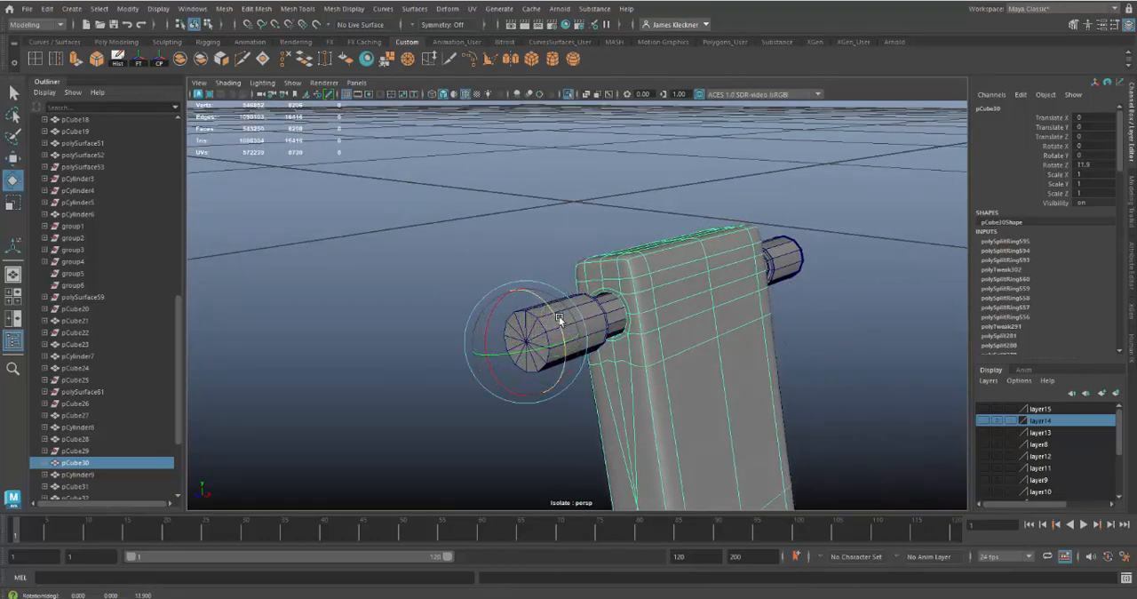
{"action": "key", "text": "ctrl+z"}
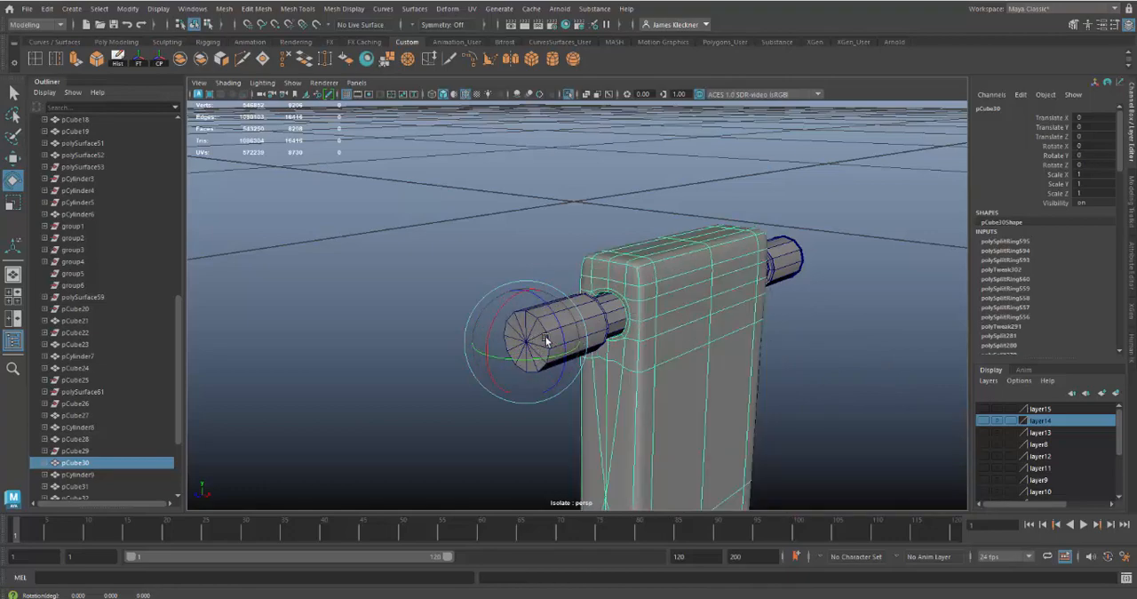
Delete the poked cap faces from the upper pin's near end and return the pin to object mode
{"action": "left_click", "coordinate": [534, 338]}
{"action": "right_click_drag", "start_coordinate": [533, 341], "coordinate": [534, 298]}
{"action": "left_click_drag", "start_coordinate": [577, 375], "coordinate": [533, 366], "text": "alt"}
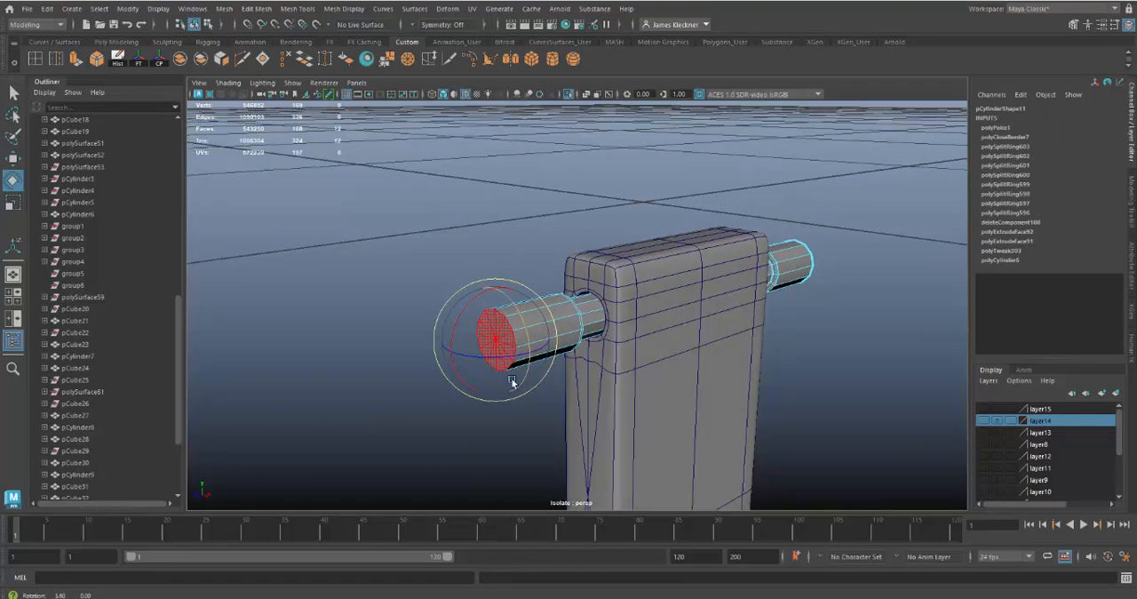
{"action": "mouse_move", "coordinate": [607, 408]}
{"action": "left_mouse_down", "text": "alt"}
{"action": "mouse_move", "coordinate": [643, 381]}
{"action": "mouse_move", "coordinate": [610, 390]}
{"action": "left_mouse_up", "text": "alt"}
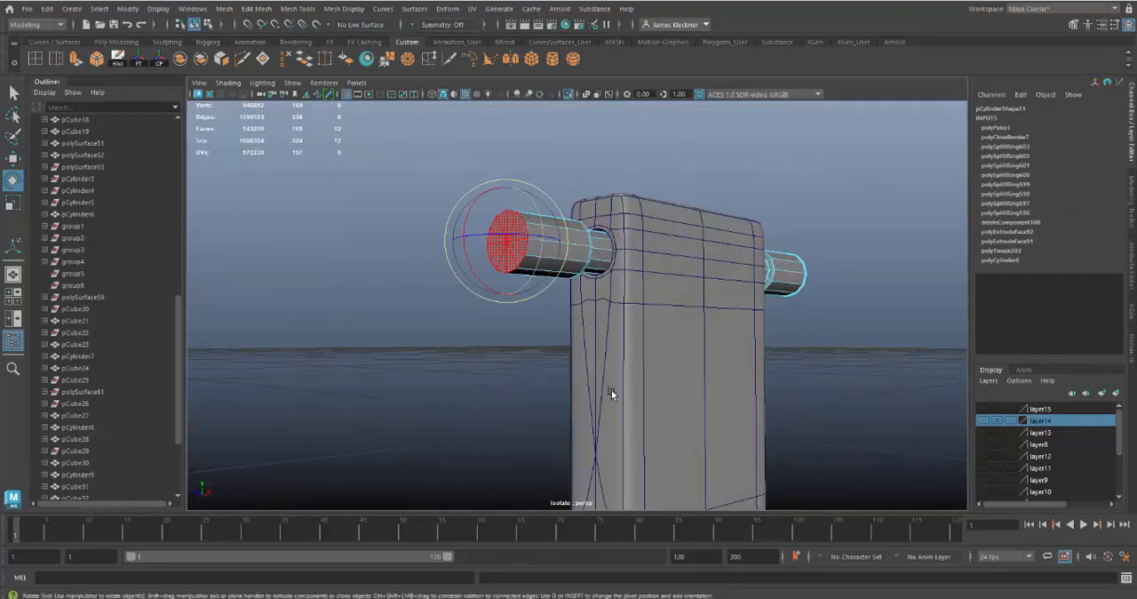
{"action": "key", "text": "Delete"}
{"action": "right_click_drag", "start_coordinate": [548, 253], "coordinate": [606, 235]}
{"action": "left_click_drag", "start_coordinate": [890, 378], "coordinate": [651, 164], "text": "alt"}
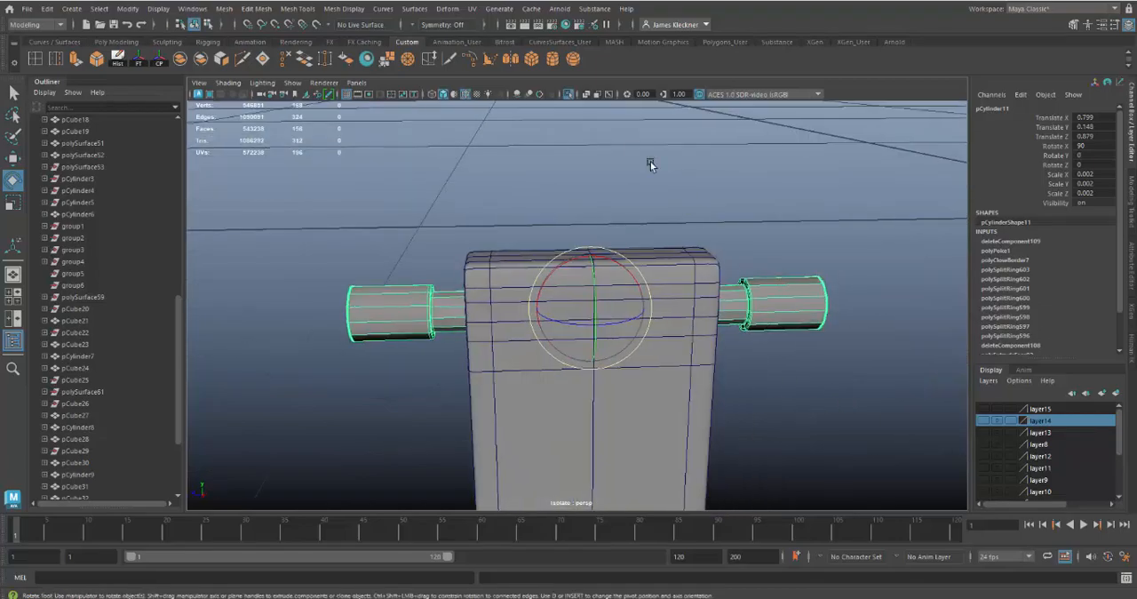
Exit the isolated view to show the latch arm and upper pin in place on the case
{"action": "left_click", "coordinate": [566, 92]}
{"action": "left_click_drag", "start_coordinate": [759, 401], "coordinate": [721, 406], "text": "alt"}
{"action": "right_click_drag", "start_coordinate": [721, 406], "coordinate": [738, 416], "text": "alt"}
{"action": "left_click_drag", "start_coordinate": [739, 416], "coordinate": [762, 417], "text": "alt"}
{"action": "middle_click_drag", "start_coordinate": [676, 415], "coordinate": [674, 376], "text": "alt"}
{"action": "right_click_drag", "start_coordinate": [674, 376], "coordinate": [653, 370], "text": "alt"}
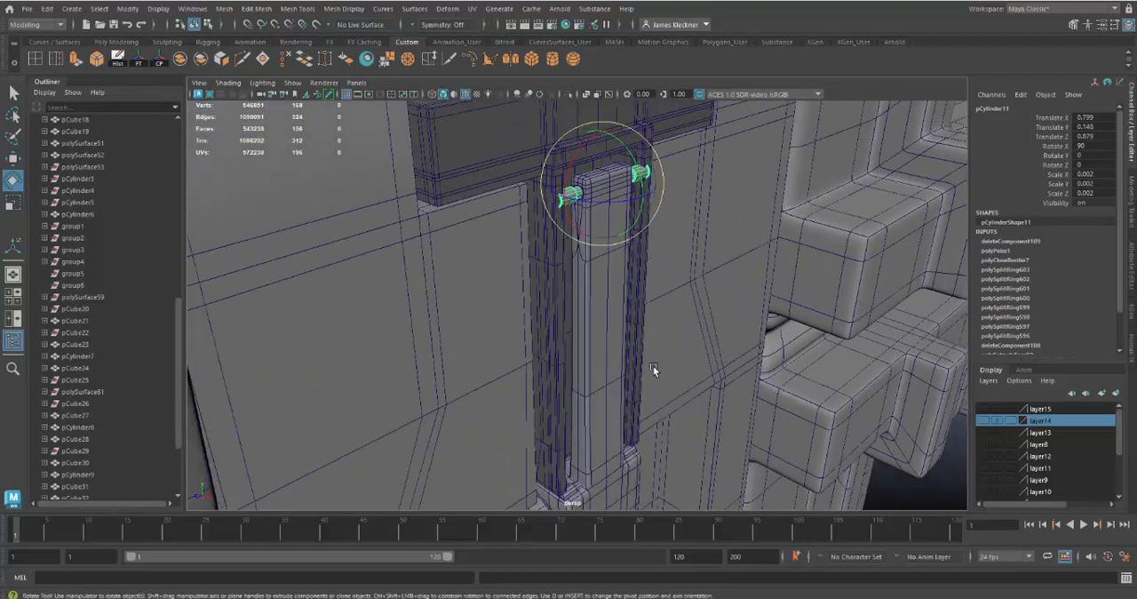
Select the latch arm together with the upper pin and move both along X, bringing the arm's Translate X to -0.007
{"action": "left_click", "coordinate": [607, 315], "text": "shift"}
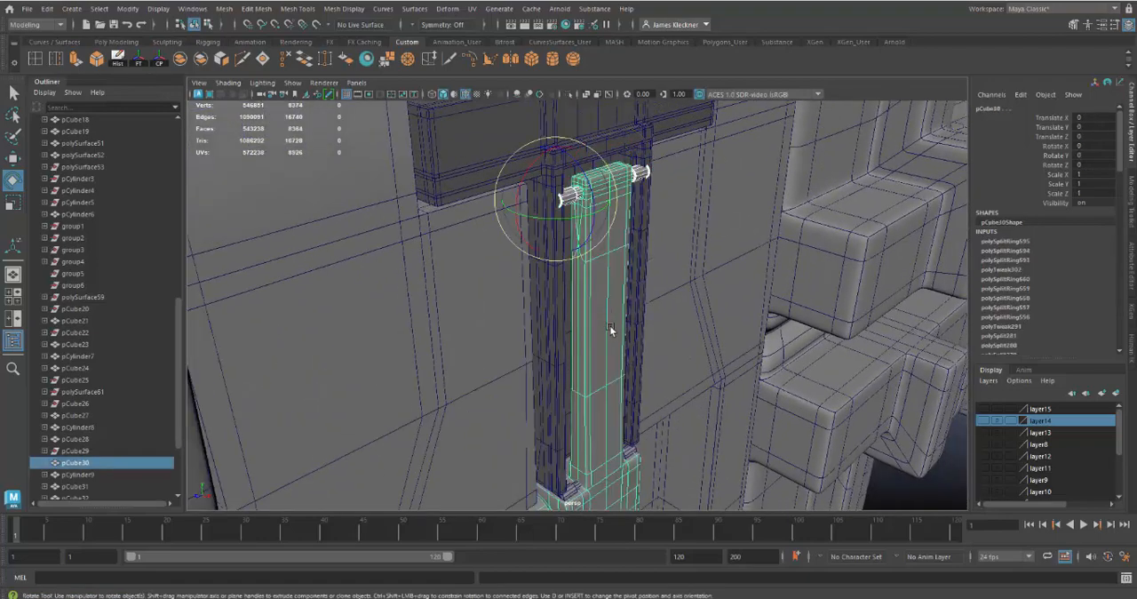
{"action": "key", "text": "w"}
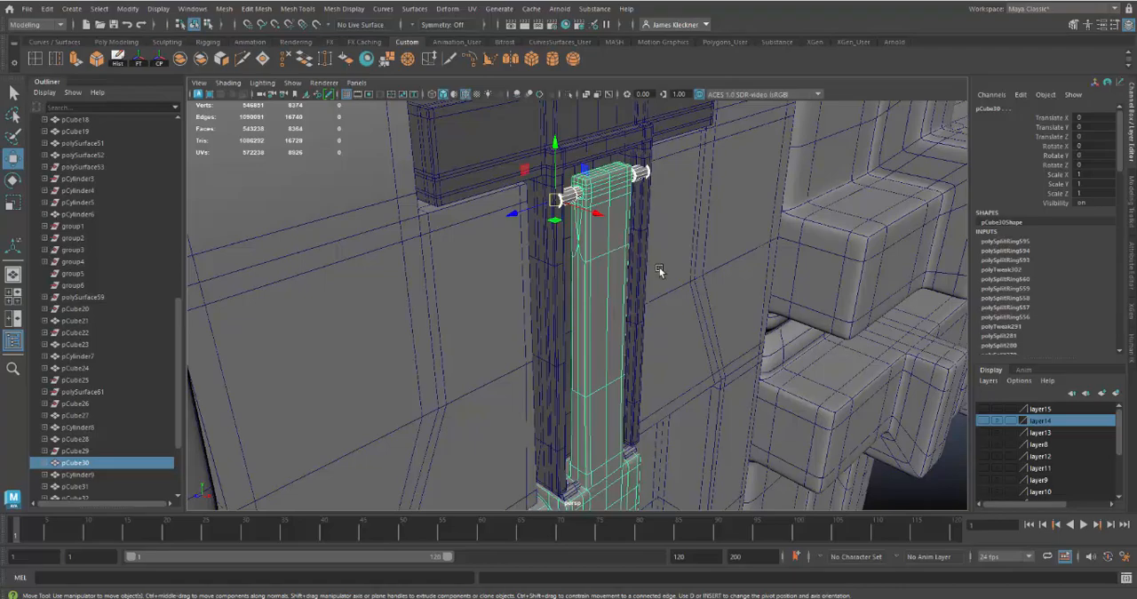
{"action": "left_click_drag", "start_coordinate": [659, 270], "coordinate": [526, 261], "text": "alt"}
{"action": "right_click_drag", "start_coordinate": [641, 245], "coordinate": [645, 269], "text": "alt"}
{"action": "middle_click_drag", "start_coordinate": [649, 254], "coordinate": [631, 321], "text": "alt"}
{"action": "right_click_drag", "start_coordinate": [632, 322], "coordinate": [636, 336], "text": "alt"}
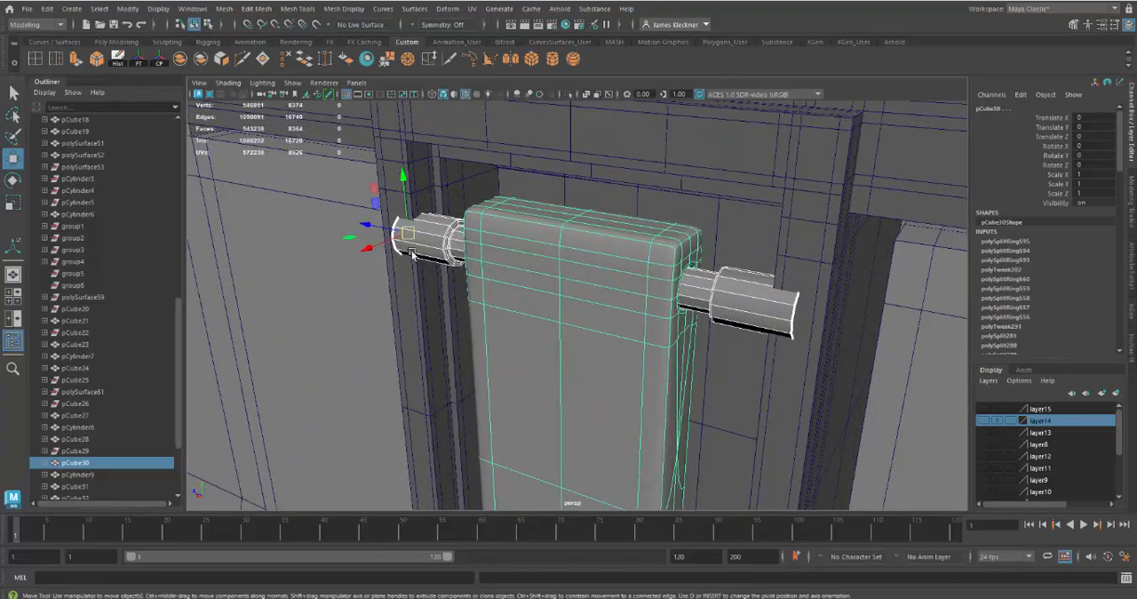
{"action": "left_click_drag", "start_coordinate": [368, 246], "coordinate": [412, 247]}
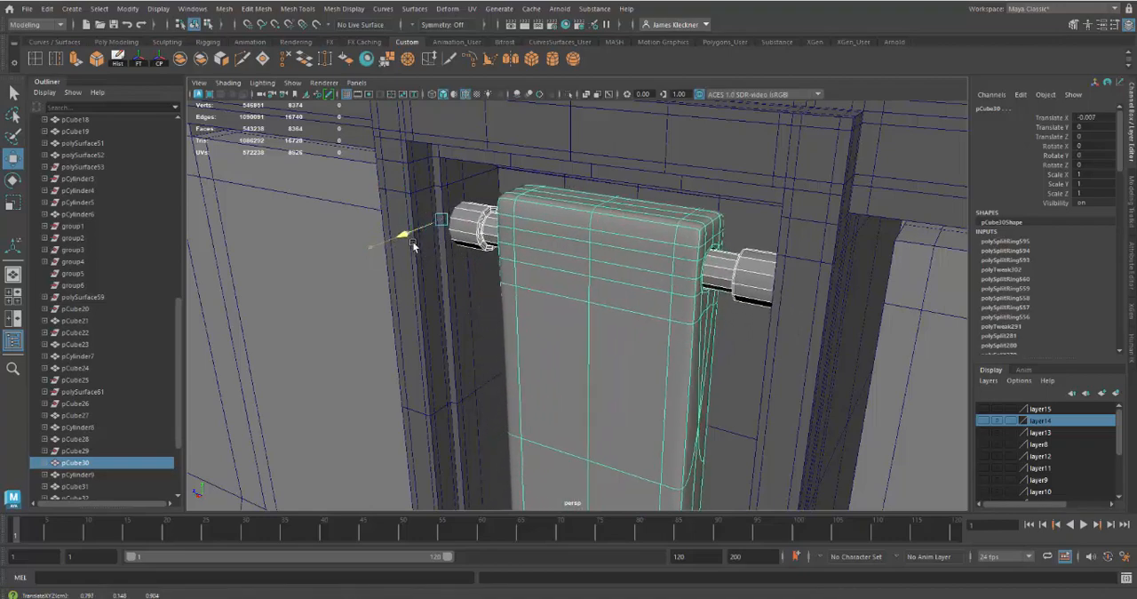
{"action": "left_click_drag", "start_coordinate": [593, 326], "coordinate": [684, 330], "text": "alt"}
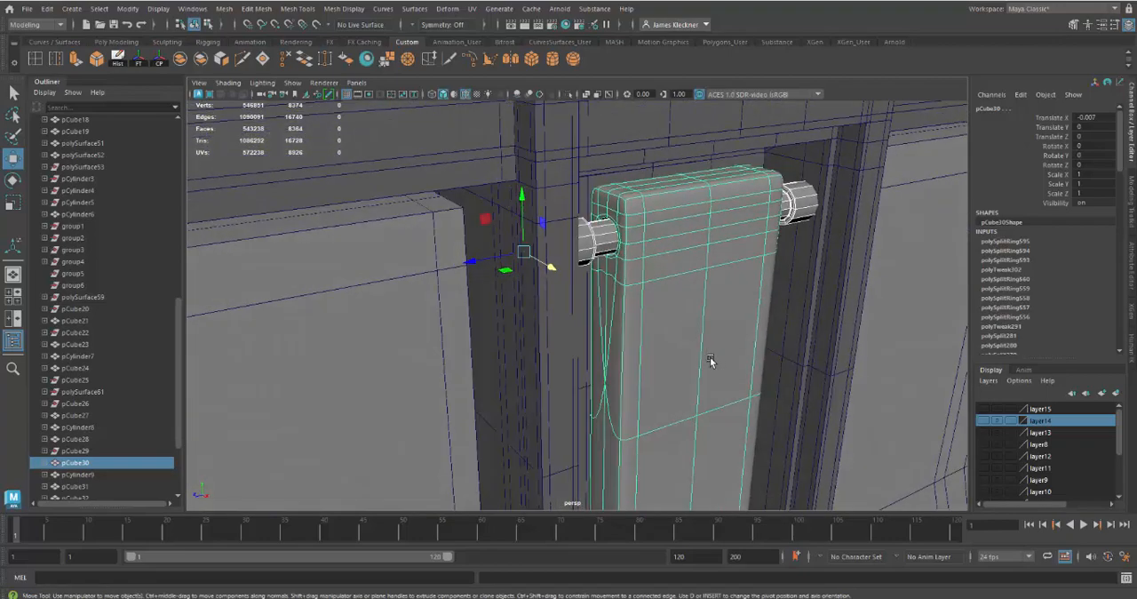
Test swinging the latch arm alone about 52 degrees in Z around the upper pin and undo the rotation
{"action": "right_click_drag", "start_coordinate": [710, 358], "coordinate": [639, 317], "text": "alt"}
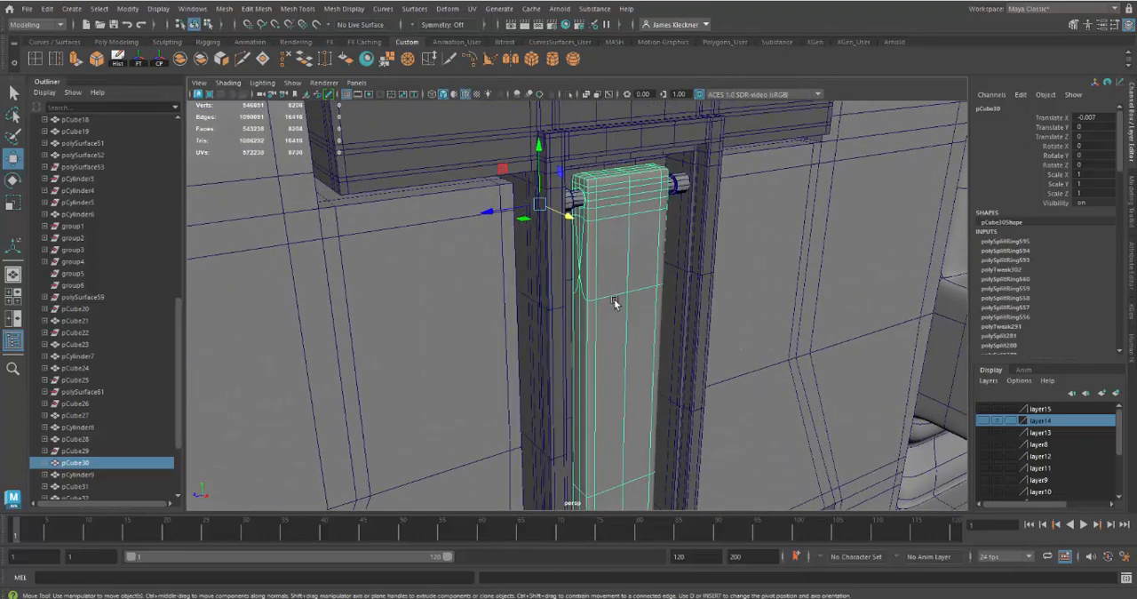
{"action": "key", "text": "e"}
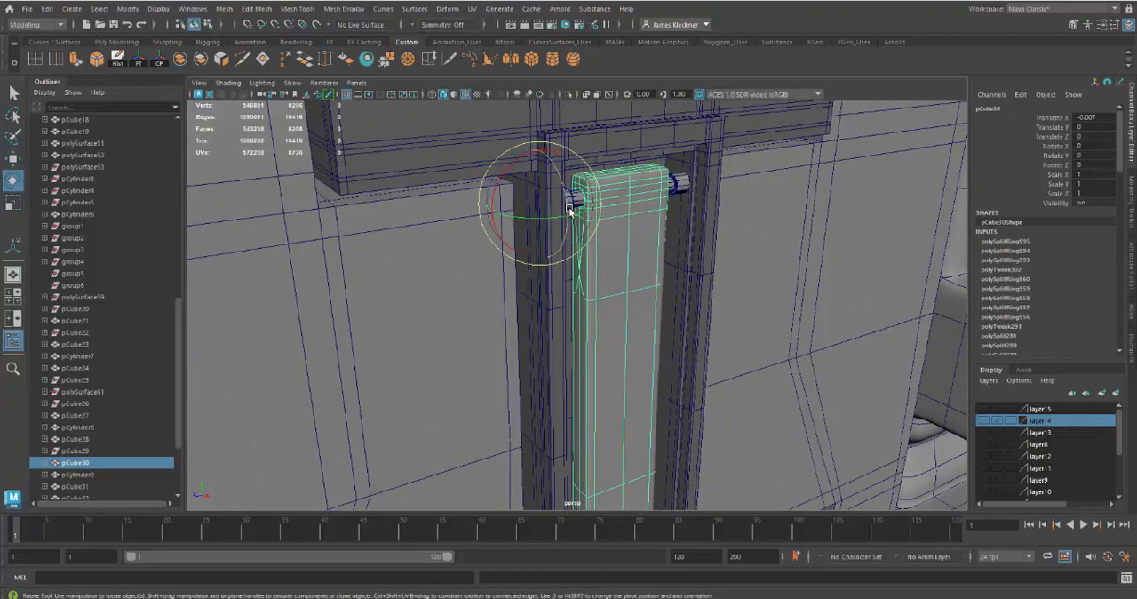
{"action": "left_click_drag", "start_coordinate": [576, 210], "coordinate": [579, 168]}
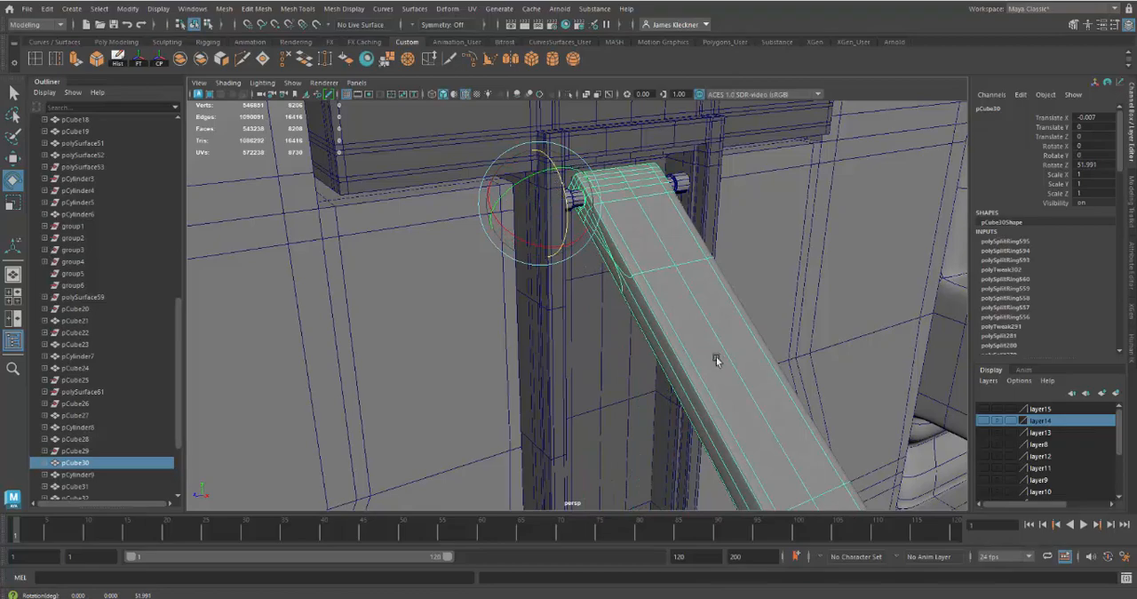
{"action": "right_click_drag", "start_coordinate": [716, 356], "coordinate": [680, 373], "text": "alt"}
{"action": "left_click_drag", "start_coordinate": [680, 373], "coordinate": [669, 392], "text": "alt"}
{"action": "right_click_drag", "start_coordinate": [669, 392], "coordinate": [627, 363], "text": "alt"}
{"action": "left_click_drag", "start_coordinate": [627, 362], "coordinate": [671, 328], "text": "alt"}
{"action": "key", "text": "ctrl+z"}
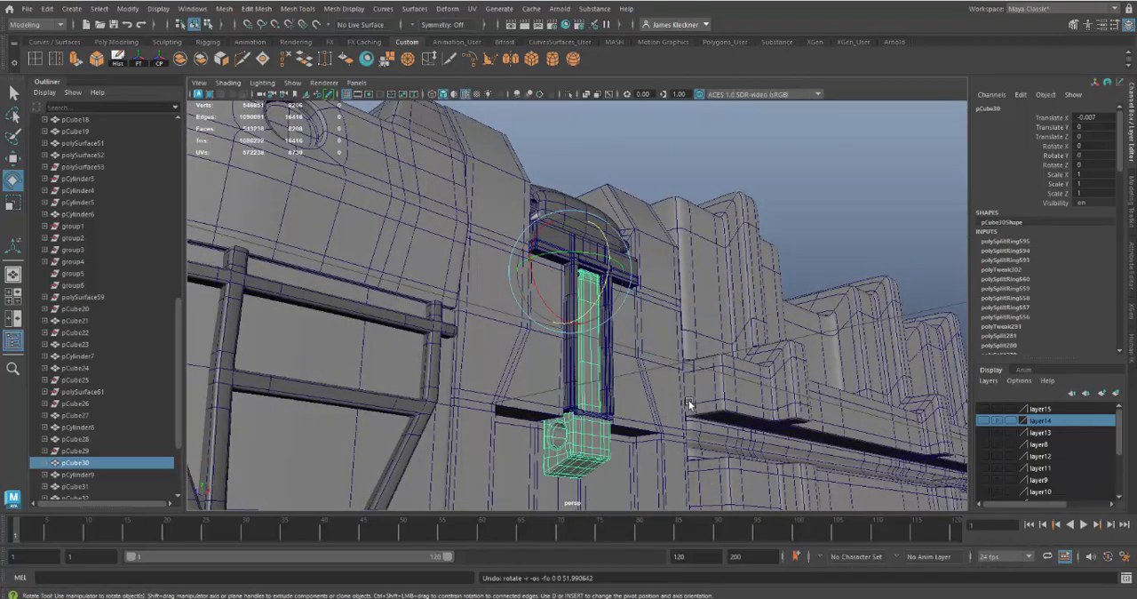
Snap the lower pin down to the height of the hole in the latch arm's bottom block, at Translate Y -0.015
{"action": "middle_click_drag", "start_coordinate": [690, 404], "coordinate": [707, 346], "text": "alt"}
{"action": "left_click_drag", "start_coordinate": [707, 346], "coordinate": [648, 386], "text": "alt"}
{"action": "right_click_drag", "start_coordinate": [648, 386], "coordinate": [684, 452], "text": "alt"}
{"action": "left_click_drag", "start_coordinate": [685, 452], "coordinate": [695, 437], "text": "alt"}
{"action": "middle_click_drag", "start_coordinate": [695, 436], "coordinate": [694, 389], "text": "alt"}
{"action": "mouse_move", "coordinate": [694, 389]}
{"action": "left_mouse_down", "text": "alt"}
{"action": "mouse_move", "coordinate": [713, 375]}
{"action": "mouse_move", "coordinate": [757, 389]}
{"action": "mouse_move", "coordinate": [680, 385]}
{"action": "left_mouse_up", "text": "alt"}
{"action": "left_click", "coordinate": [717, 260]}
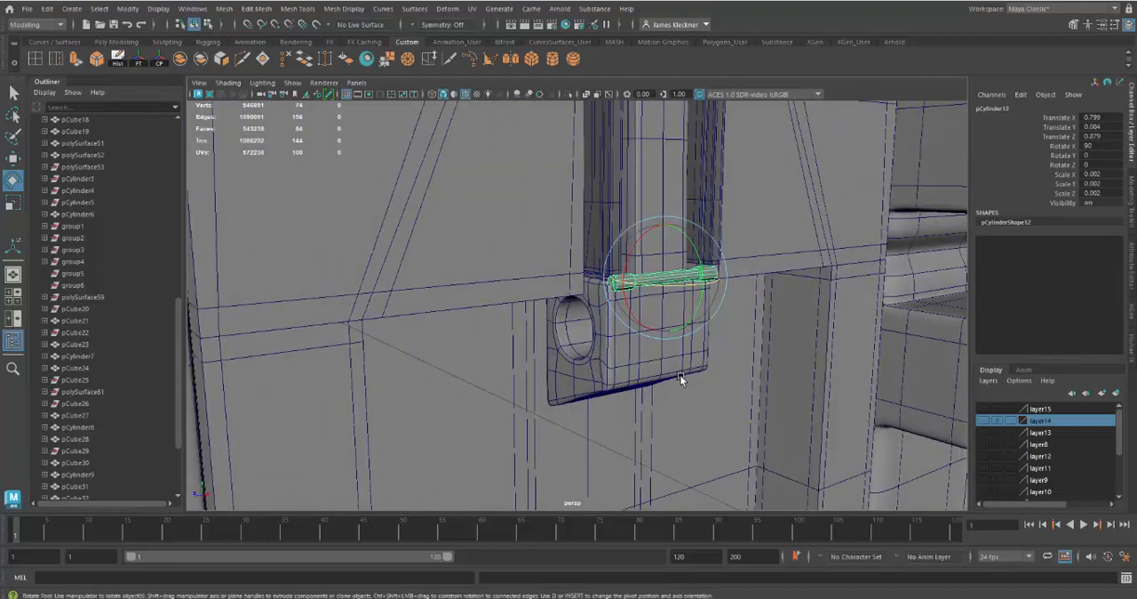
{"action": "key", "text": "w"}
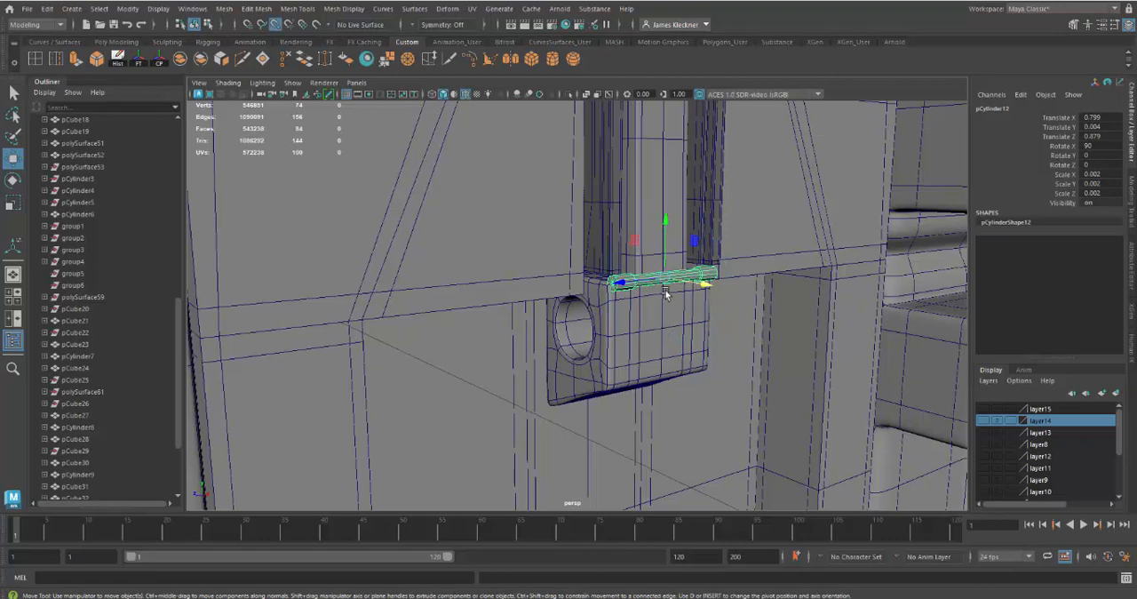
{"action": "left_click_drag", "start_coordinate": [666, 282], "coordinate": [663, 329]}
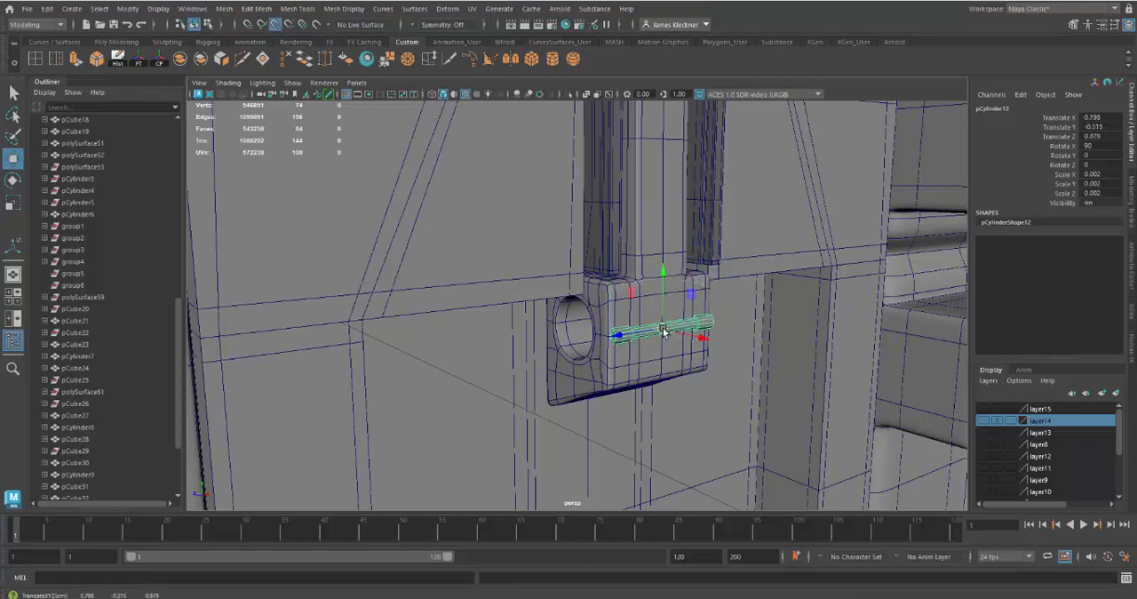
Slide the lower pin along X into the bottom block's hole, to Translate X 0.776
{"action": "left_click_drag", "start_coordinate": [707, 363], "coordinate": [740, 350], "text": "alt"}
{"action": "right_click_drag", "start_coordinate": [740, 350], "coordinate": [746, 370], "text": "alt"}
{"action": "left_click_drag", "start_coordinate": [746, 371], "coordinate": [744, 381], "text": "alt"}
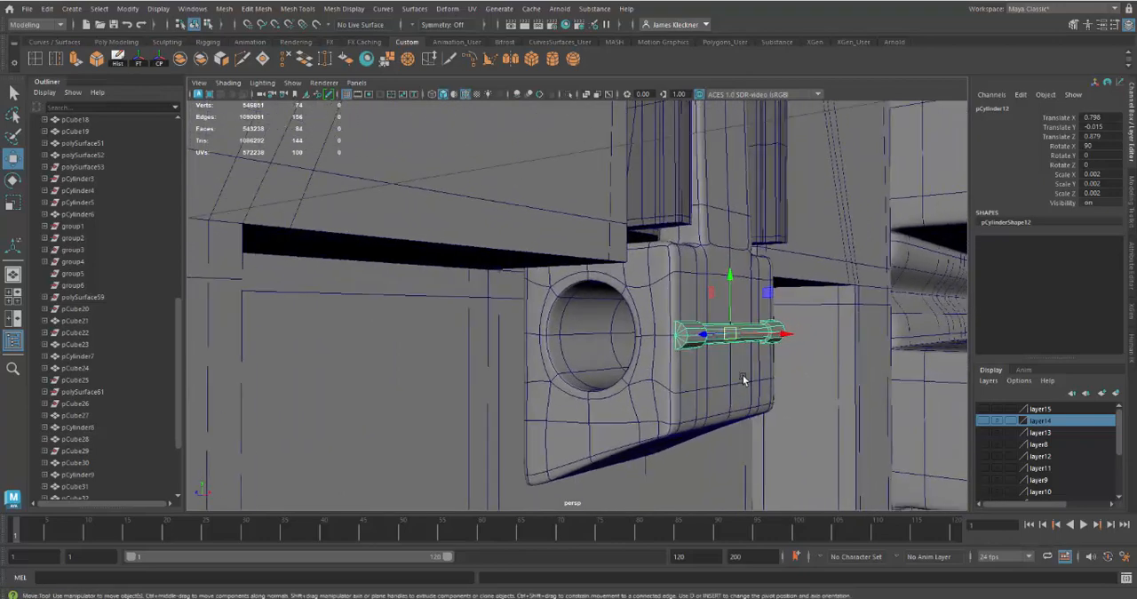
{"action": "left_click_drag", "start_coordinate": [775, 336], "coordinate": [782, 338]}
{"action": "left_click_drag", "start_coordinate": [736, 339], "coordinate": [700, 340]}
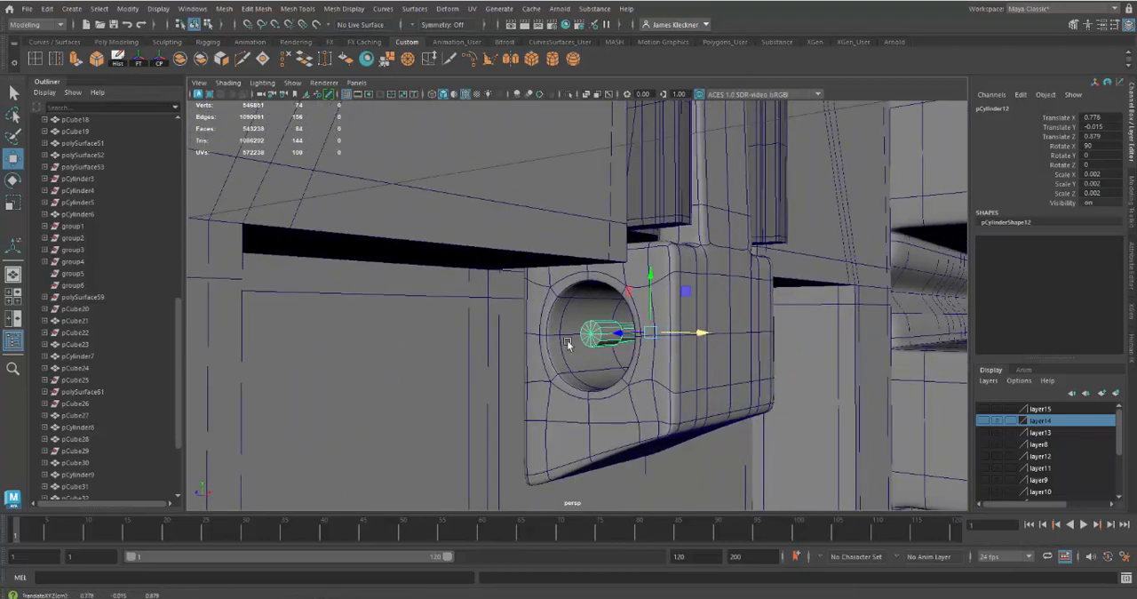
{"action": "middle_click_drag", "start_coordinate": [585, 272], "coordinate": [586, 273]}
{"action": "left_click_drag", "start_coordinate": [629, 390], "coordinate": [592, 398], "text": "alt"}
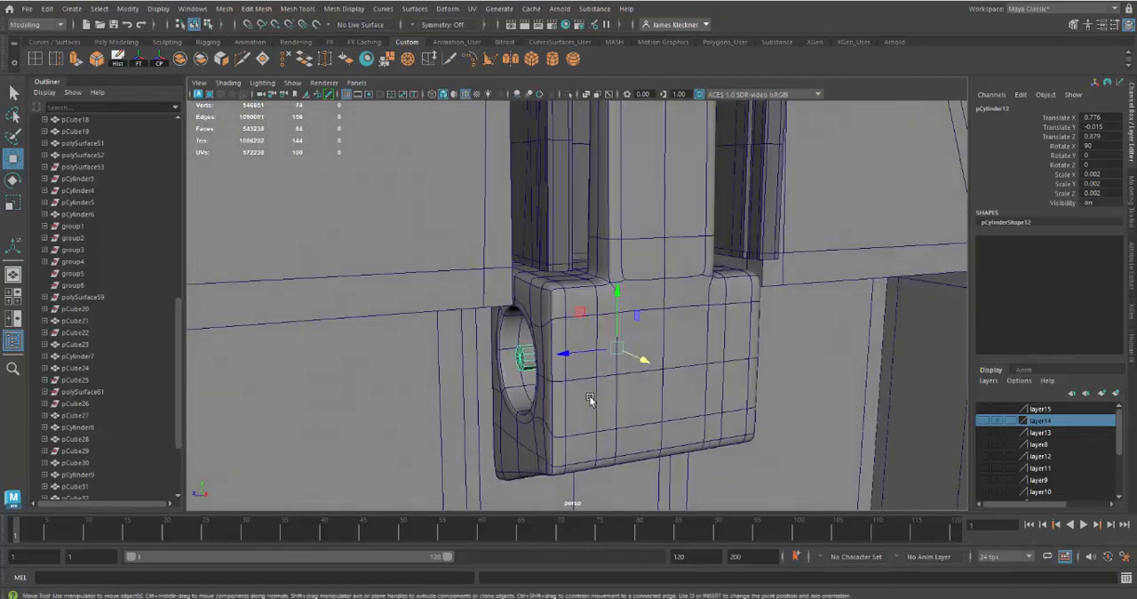
Select all vertices of the lower pin and scale them up uniformly until both ends stick out of the bottom block
{"action": "key", "text": "r"}
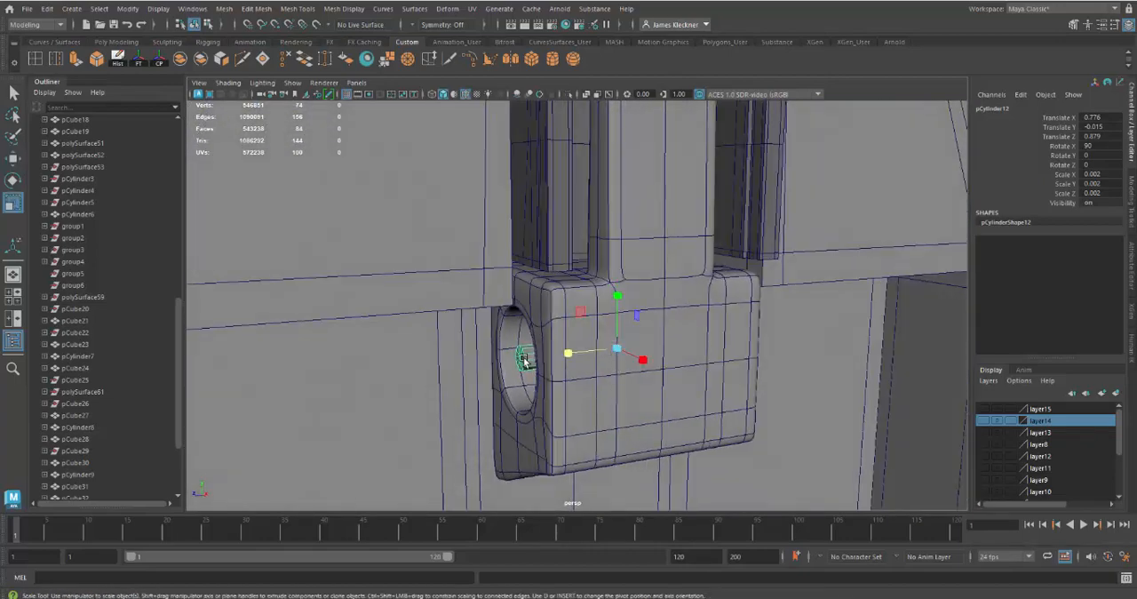
{"action": "right_click_drag", "start_coordinate": [524, 355], "coordinate": [508, 274]}
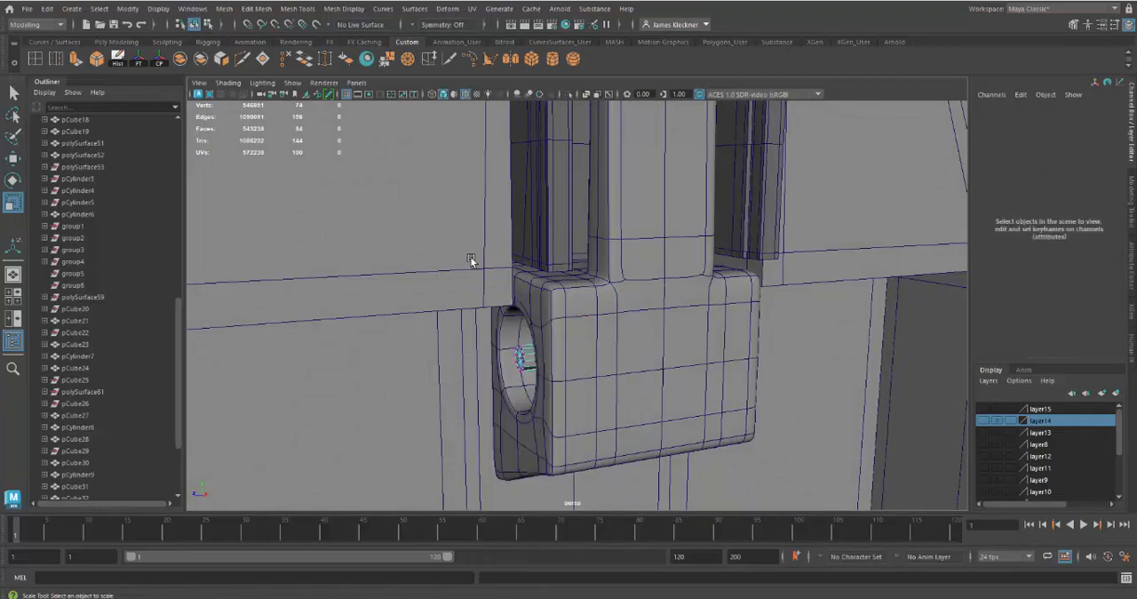
{"action": "key", "text": "4"}
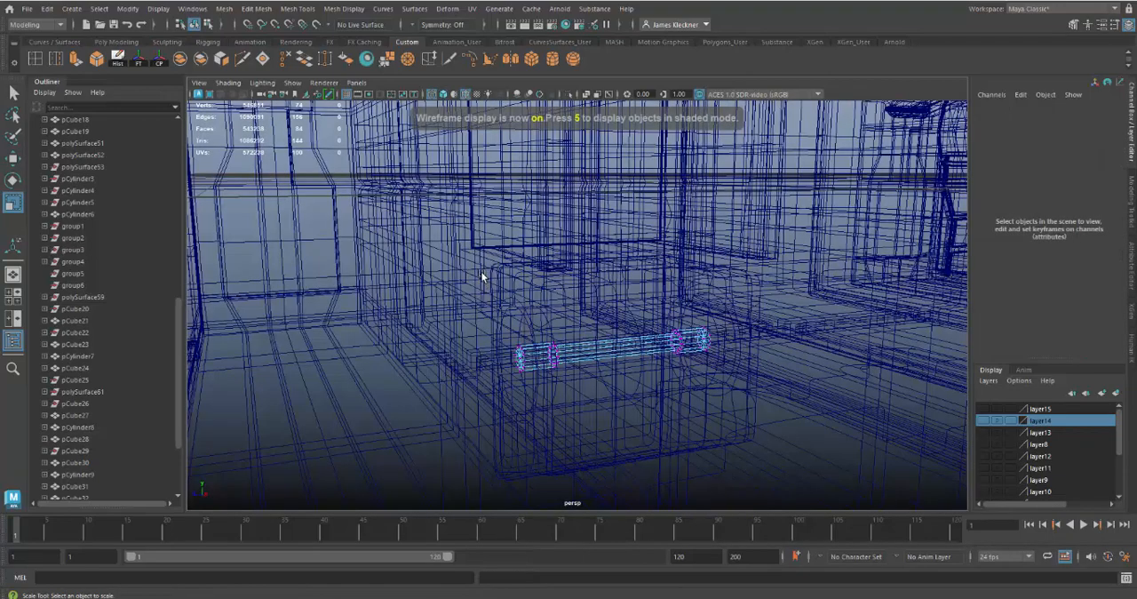
{"action": "left_click_drag", "start_coordinate": [484, 298], "coordinate": [763, 411]}
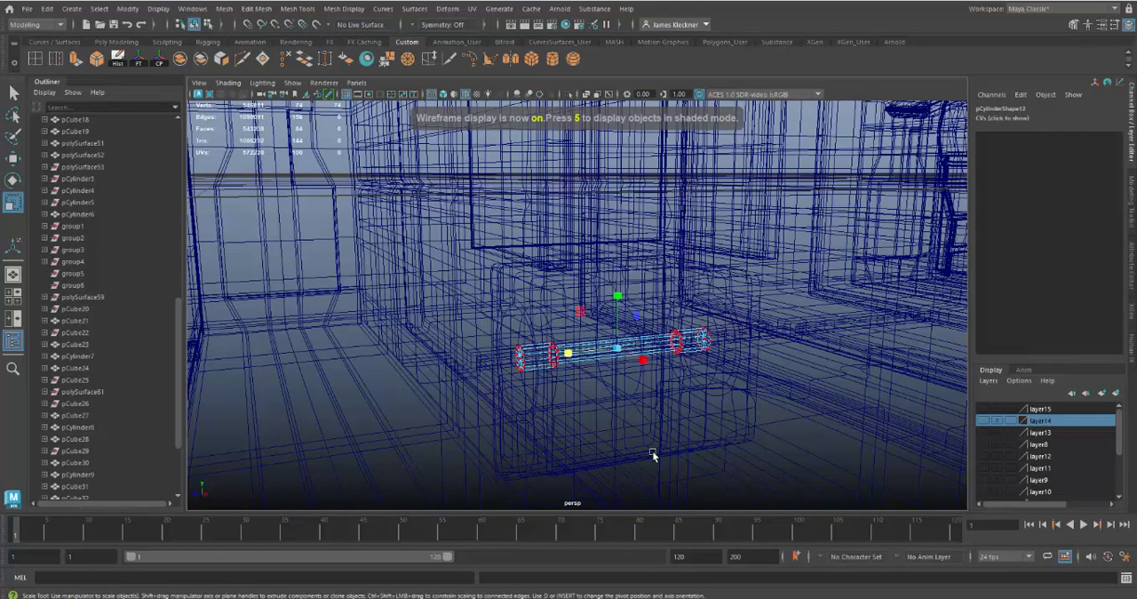
{"action": "key", "text": "5"}
{"action": "left_click_drag", "start_coordinate": [616, 352], "coordinate": [796, 489]}
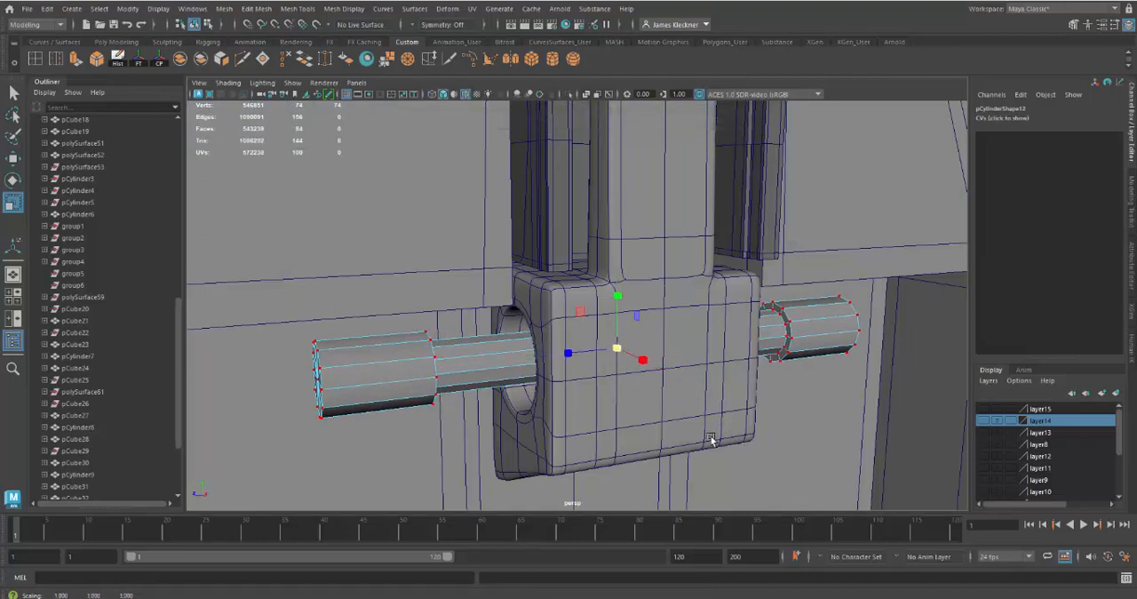
Thicken the lower pin further by scaling its vertices until the shaft nearly fills the bottom block's hole
{"action": "scroll", "coordinate": [690, 441], "scroll_direction": "down", "scroll_amount": 3}
{"action": "left_click_drag", "start_coordinate": [690, 441], "coordinate": [602, 389], "text": "alt"}
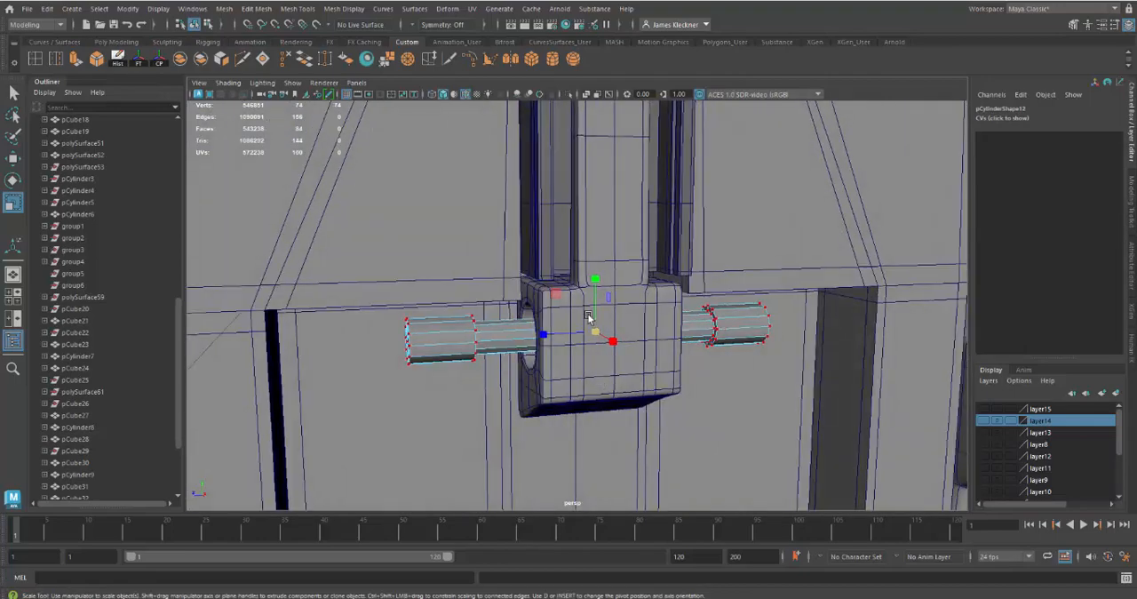
{"action": "left_click_drag", "start_coordinate": [595, 334], "coordinate": [712, 405]}
{"action": "left_click_drag", "start_coordinate": [632, 378], "coordinate": [672, 381], "text": "alt"}
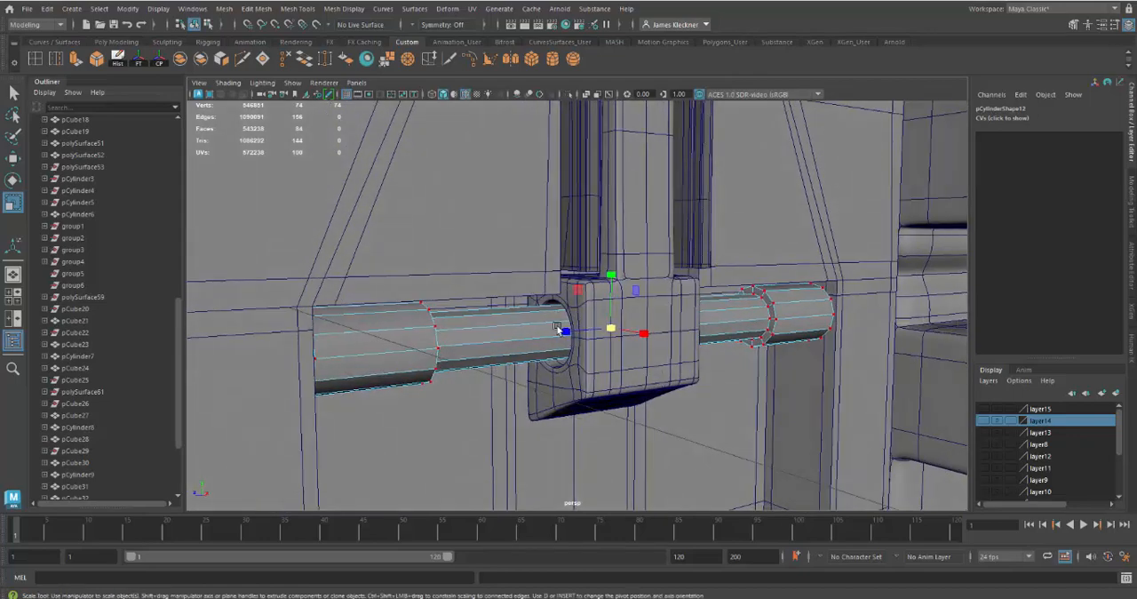
{"action": "left_click_drag", "start_coordinate": [608, 333], "coordinate": [632, 332]}
{"action": "left_click_drag", "start_coordinate": [668, 386], "coordinate": [637, 377], "text": "alt"}
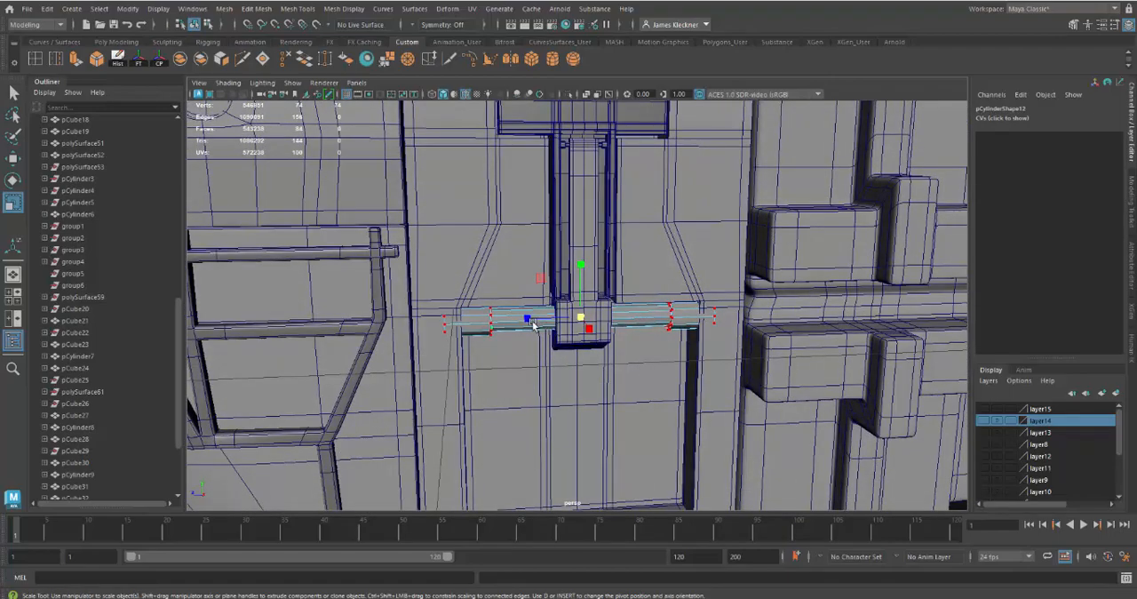
Scale the lower pin's vertices along its length to fit the recess width, and return to object selection
{"action": "mouse_move", "coordinate": [524, 321]}
{"action": "left_mouse_down"}
{"action": "mouse_move", "coordinate": [551, 337]}
{"action": "mouse_move", "coordinate": [484, 355]}
{"action": "mouse_move", "coordinate": [540, 324]}
{"action": "left_mouse_up"}
{"action": "right_click_drag", "start_coordinate": [540, 333], "coordinate": [537, 337], "text": "alt"}
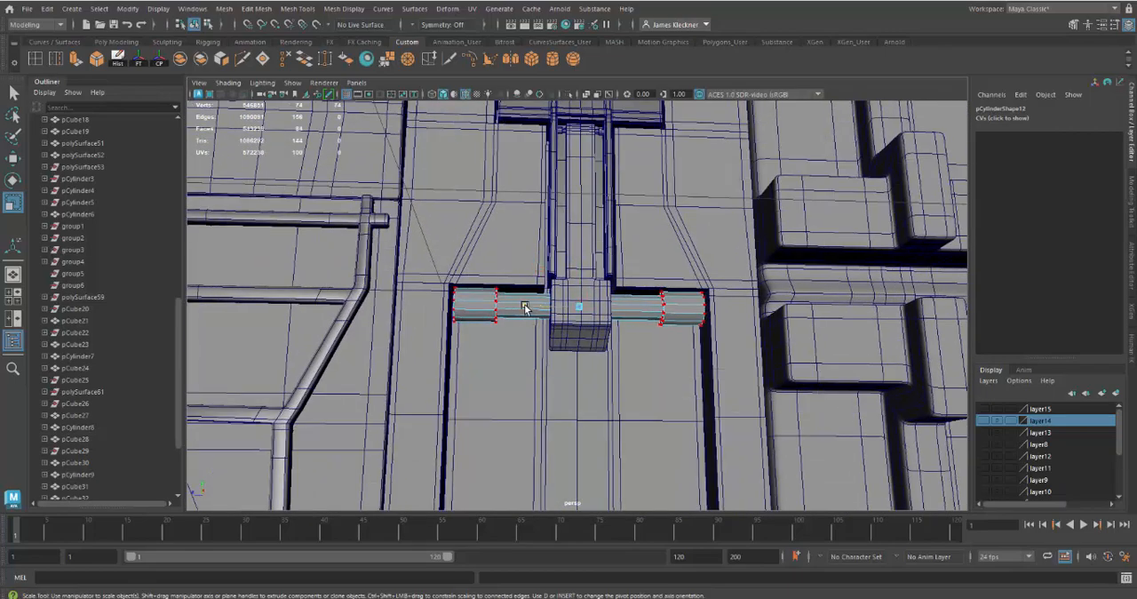
{"action": "left_click_drag", "start_coordinate": [524, 307], "coordinate": [523, 306]}
{"action": "left_click_drag", "start_coordinate": [548, 362], "coordinate": [461, 287], "text": "alt"}
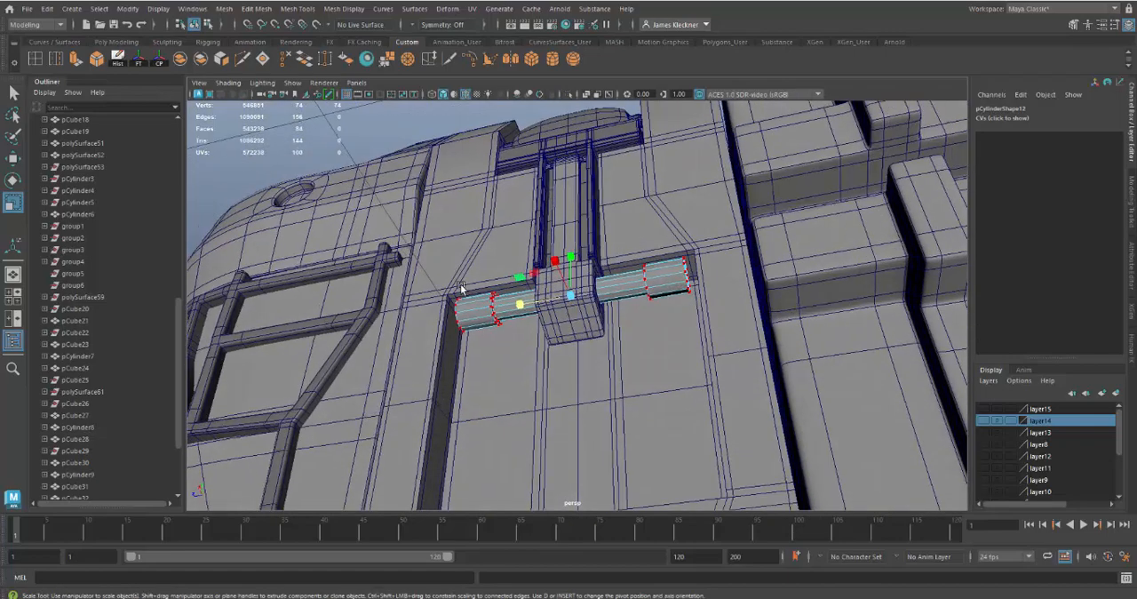
{"action": "left_click_drag", "start_coordinate": [498, 335], "coordinate": [655, 325], "text": "alt"}
{"action": "right_click_drag", "start_coordinate": [686, 320], "coordinate": [697, 299]}
{"action": "left_click_drag", "start_coordinate": [645, 331], "coordinate": [611, 353], "text": "alt"}
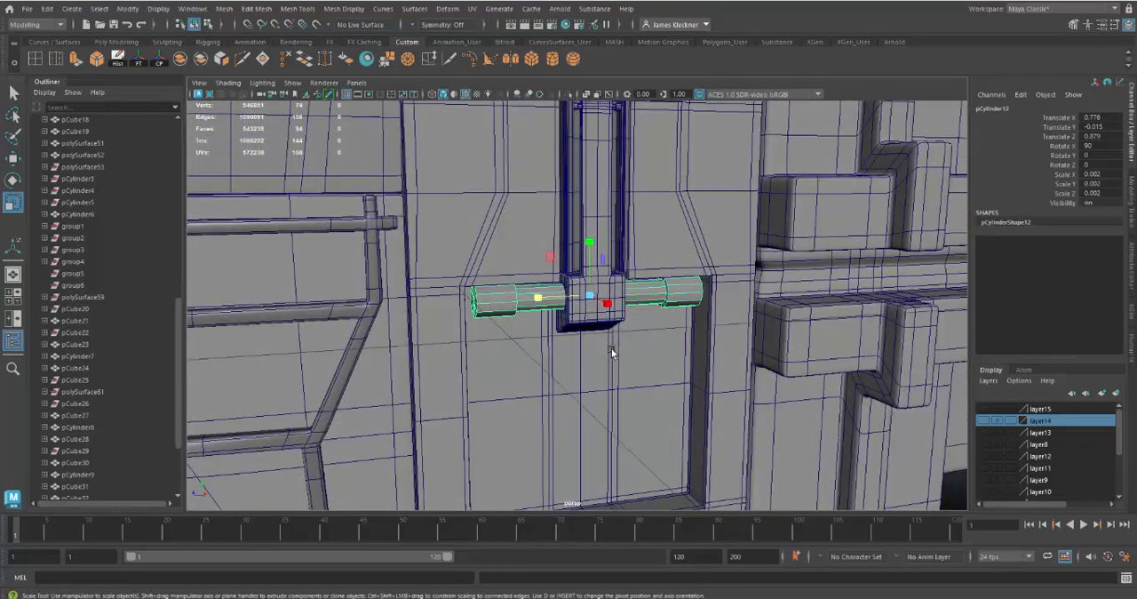
Show layer15 temporarily to compare the lower pin with the notched latch block, and hide the layer again
{"action": "left_click", "coordinate": [983, 409]}
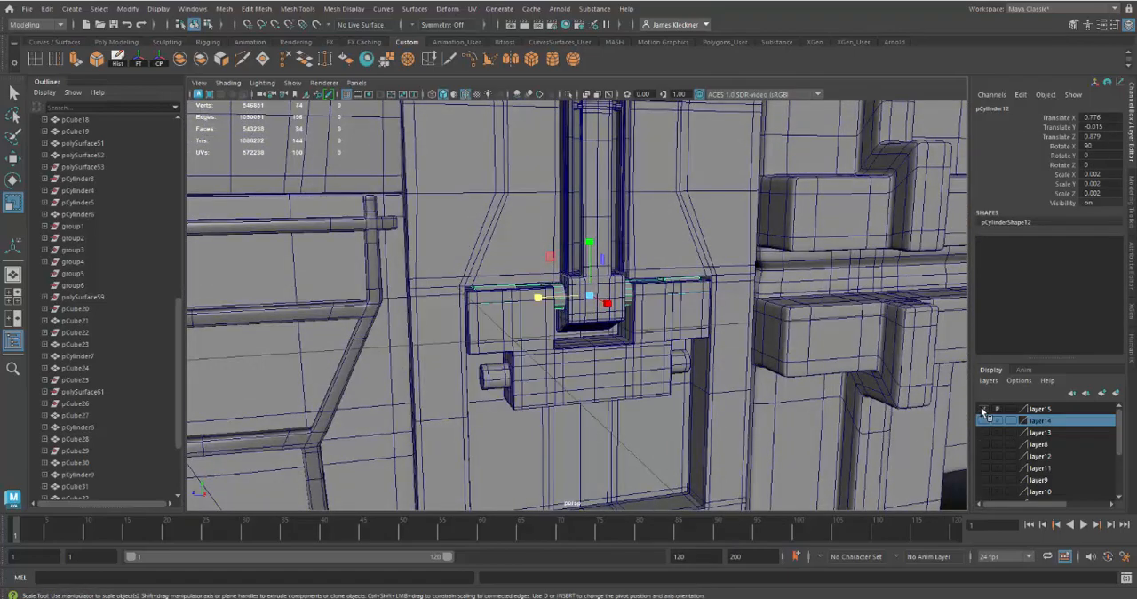
{"action": "mouse_move", "coordinate": [697, 397]}
{"action": "left_mouse_down", "text": "alt"}
{"action": "mouse_move", "coordinate": [676, 394]}
{"action": "mouse_move", "coordinate": [689, 392]}
{"action": "left_mouse_up", "text": "alt"}
{"action": "right_click_drag", "start_coordinate": [659, 358], "coordinate": [677, 400], "text": "alt"}
{"action": "left_click_drag", "start_coordinate": [677, 398], "coordinate": [672, 406], "text": "alt"}
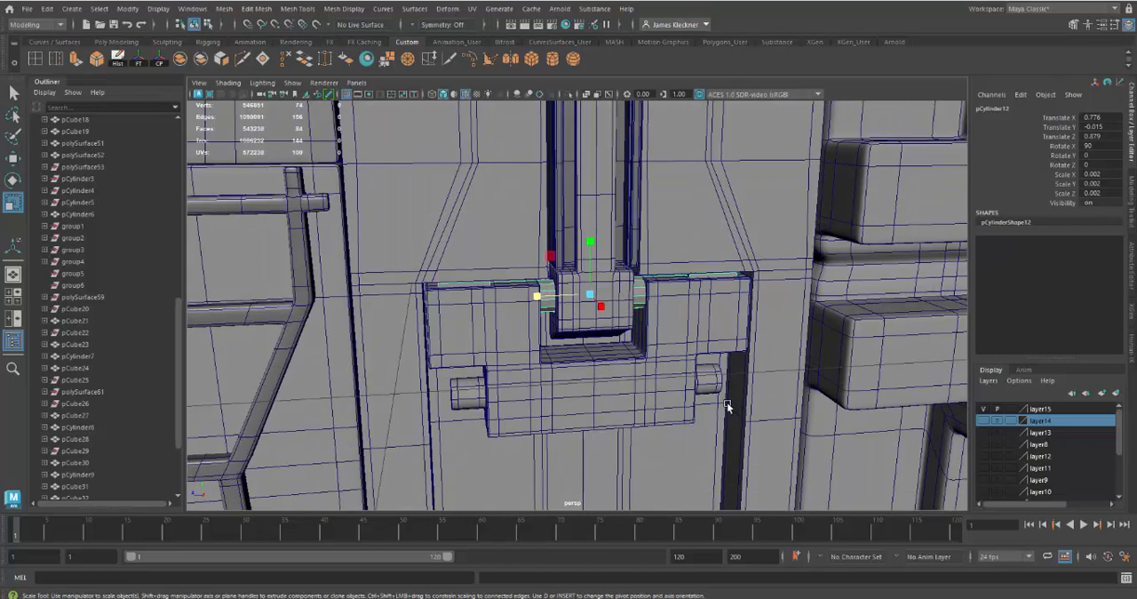
{"action": "left_click_drag", "start_coordinate": [726, 405], "coordinate": [687, 373], "text": "alt"}
{"action": "left_click", "coordinate": [984, 413]}
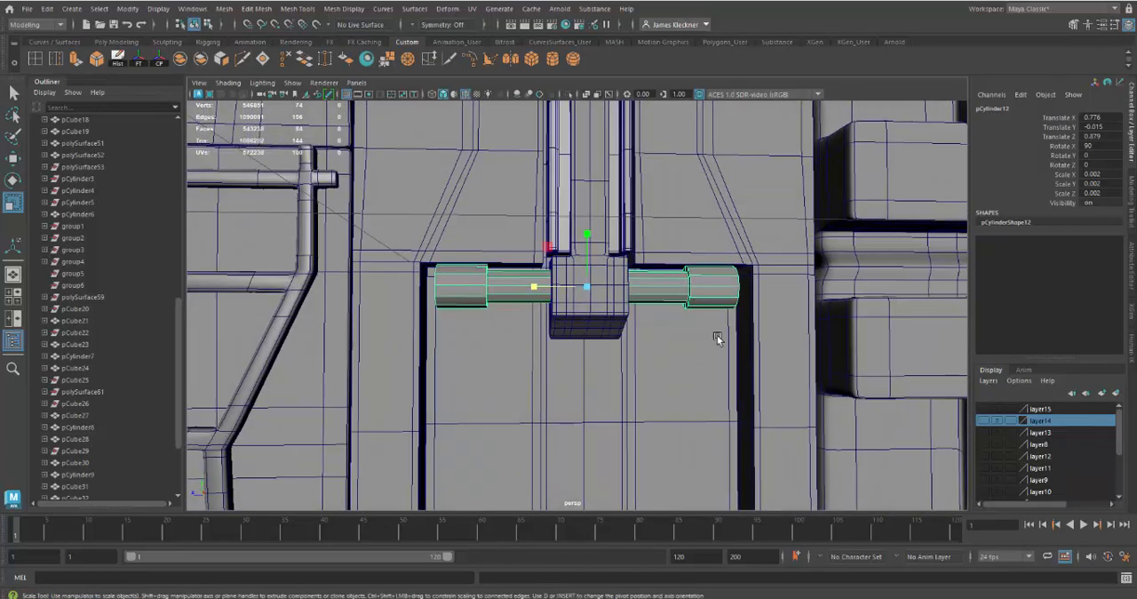
{"action": "left_click_drag", "start_coordinate": [717, 339], "coordinate": [690, 332], "text": "alt"}
Delete the thicker stepped ends of the lower pin, keeping only the plain shaft, and return to object selection
{"action": "right_click_drag", "start_coordinate": [690, 293], "coordinate": [697, 305]}
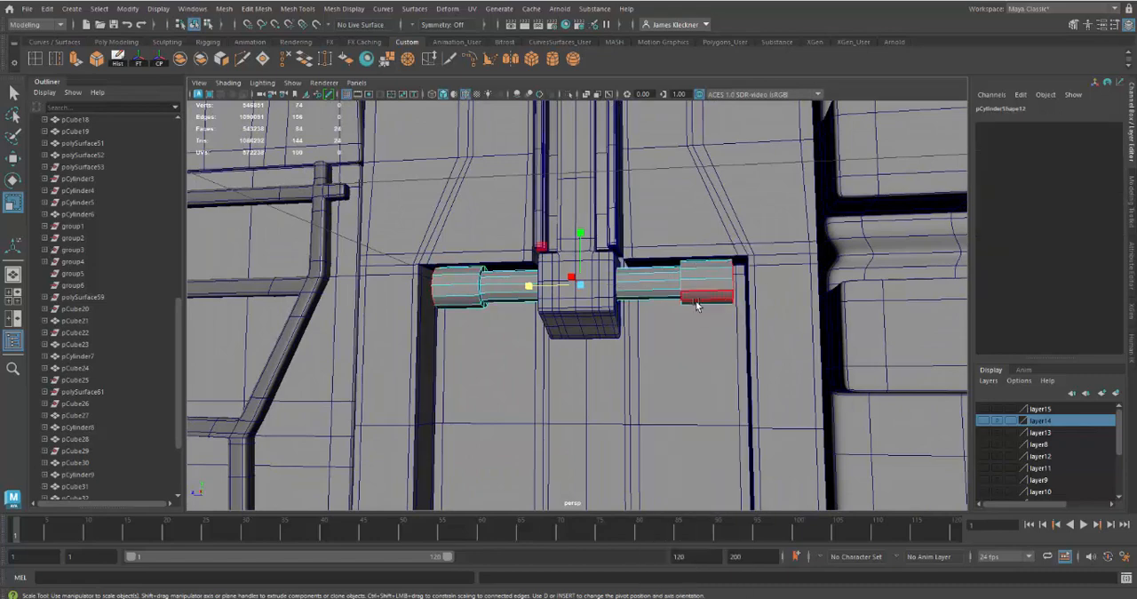
{"action": "left_click", "coordinate": [697, 305]}
{"action": "left_click_drag", "start_coordinate": [696, 304], "coordinate": [681, 248], "text": "alt"}
{"action": "left_click_drag", "start_coordinate": [718, 306], "coordinate": [753, 361]}
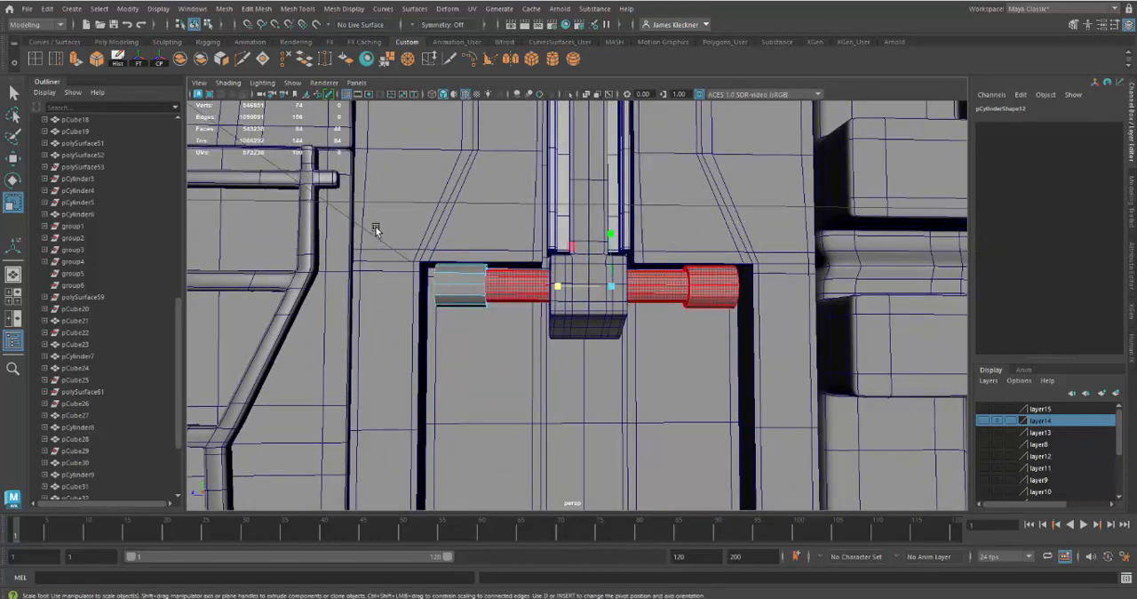
{"action": "left_click_drag", "start_coordinate": [375, 229], "coordinate": [651, 428], "text": "shift"}
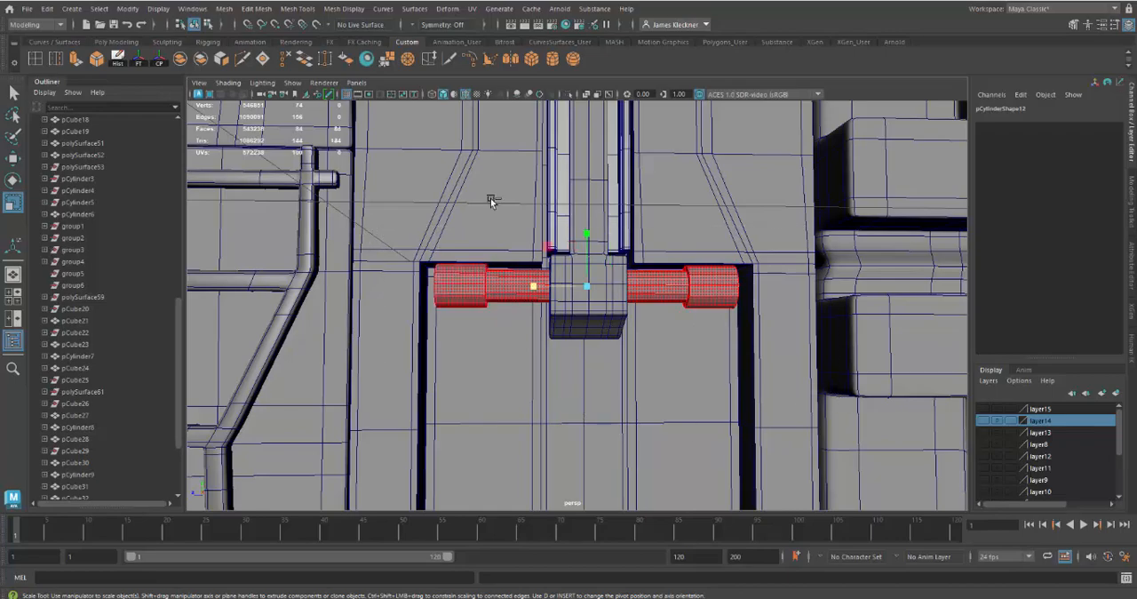
{"action": "left_click_drag", "start_coordinate": [500, 203], "coordinate": [535, 345], "text": "ctrl"}
{"action": "left_click_drag", "start_coordinate": [610, 373], "coordinate": [669, 304], "text": "alt"}
{"action": "left_click", "coordinate": [645, 391]}
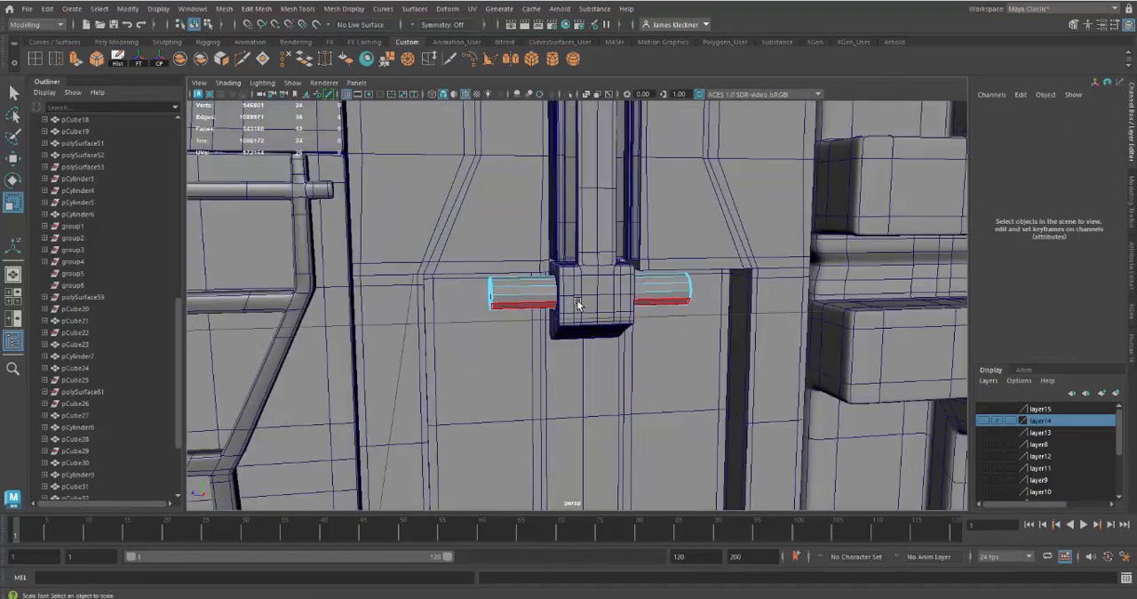
{"action": "right_click_drag", "start_coordinate": [638, 298], "coordinate": [698, 266]}
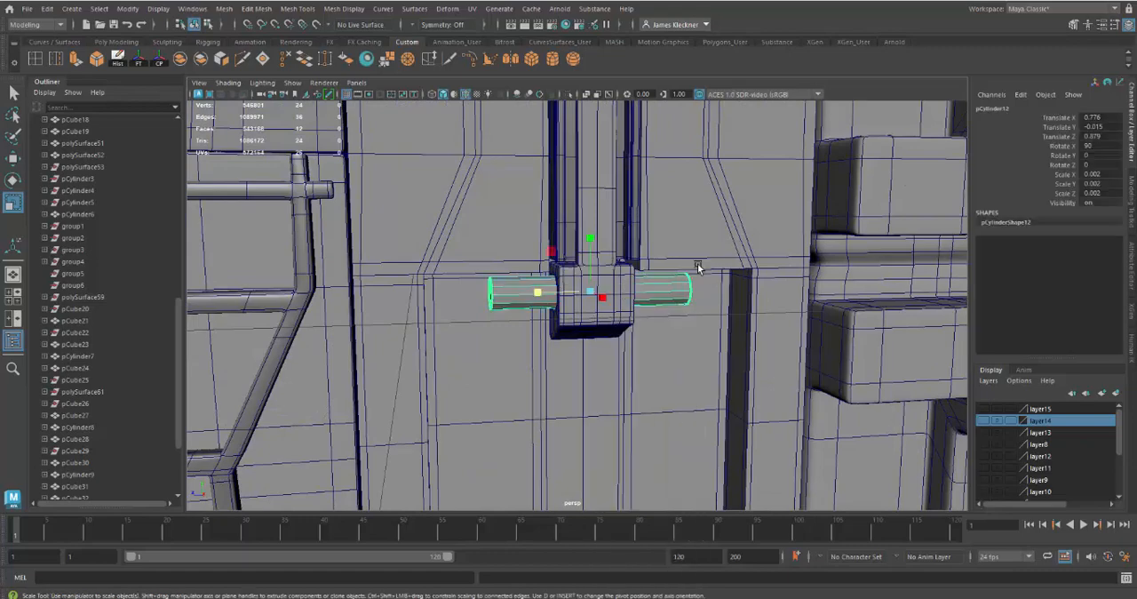
Check the shortened lower pin against the layer15 latch block and turn on smooth preview for the pin
{"action": "left_click", "coordinate": [983, 410]}
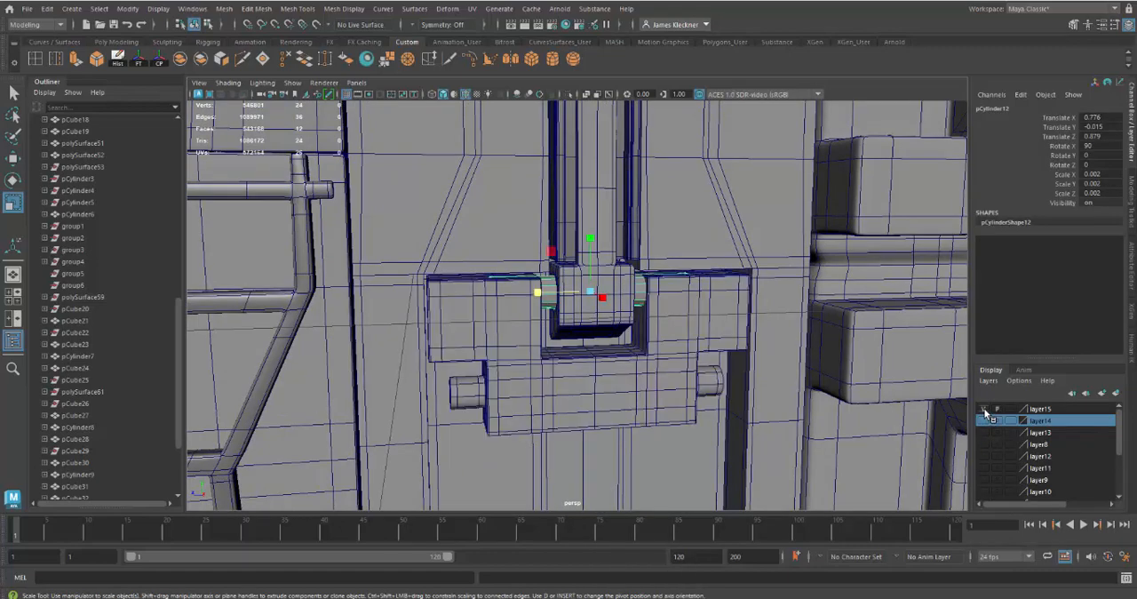
{"action": "left_click", "coordinate": [983, 409]}
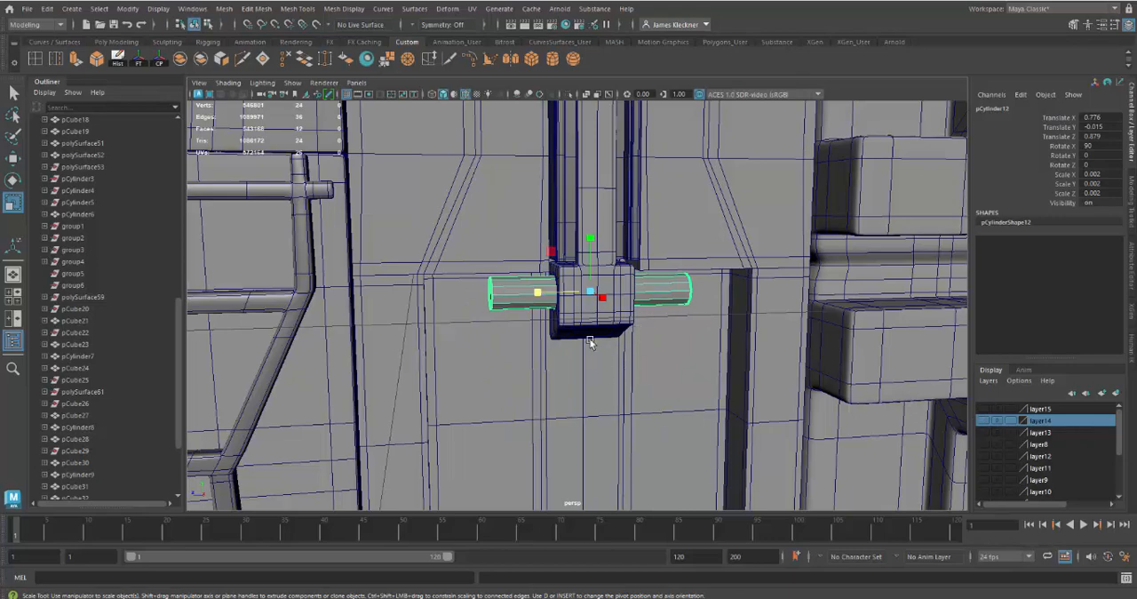
{"action": "key", "text": "3"}
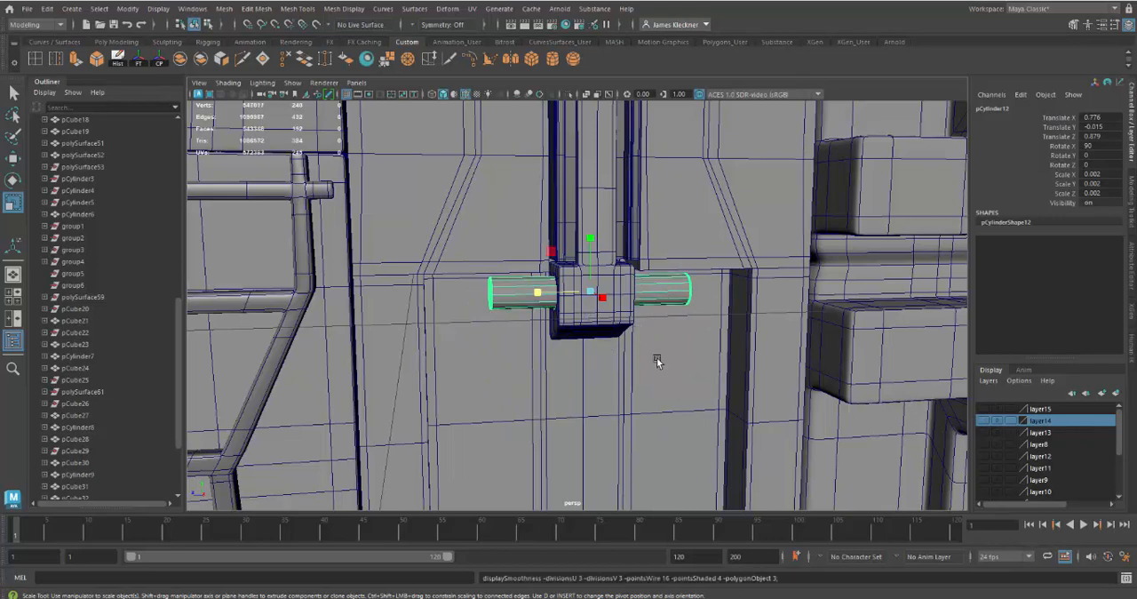
{"action": "left_click_drag", "start_coordinate": [656, 361], "coordinate": [566, 296], "text": "alt"}
Examine the latch arm, its frame and both pins with the wireframe overlay temporarily hidden
{"action": "left_click", "coordinate": [672, 358]}
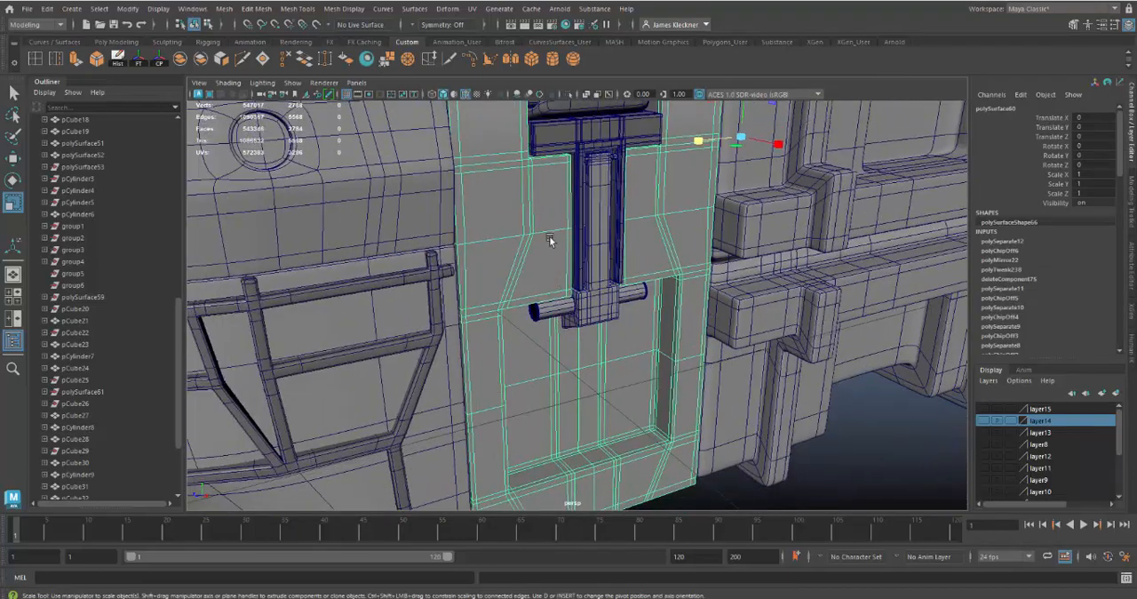
{"action": "left_click", "coordinate": [466, 94]}
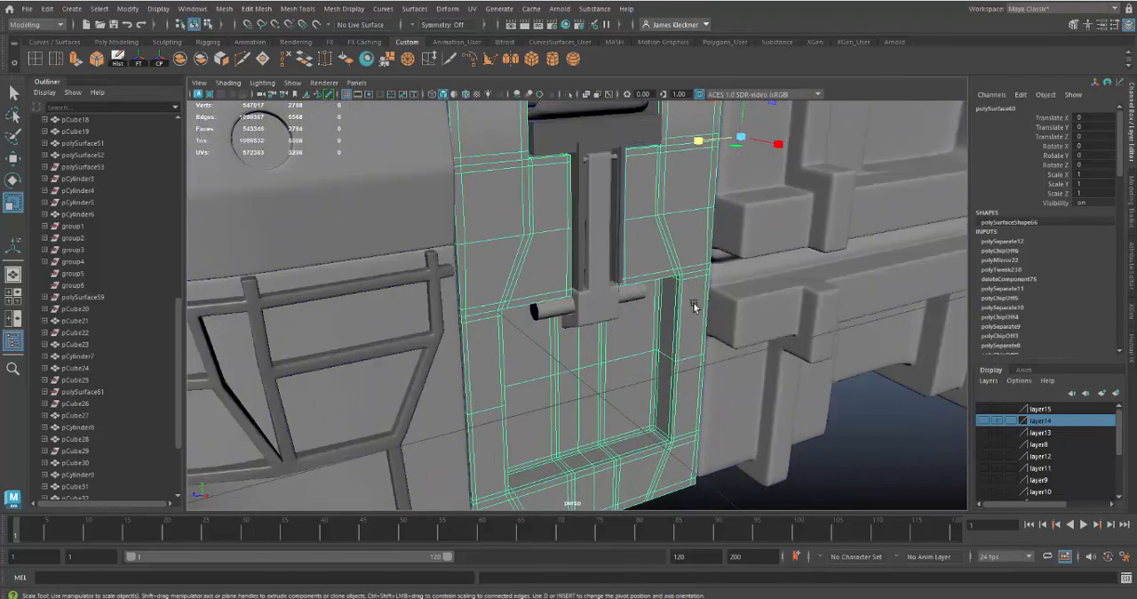
{"action": "left_click_drag", "start_coordinate": [694, 306], "coordinate": [645, 242], "text": "alt"}
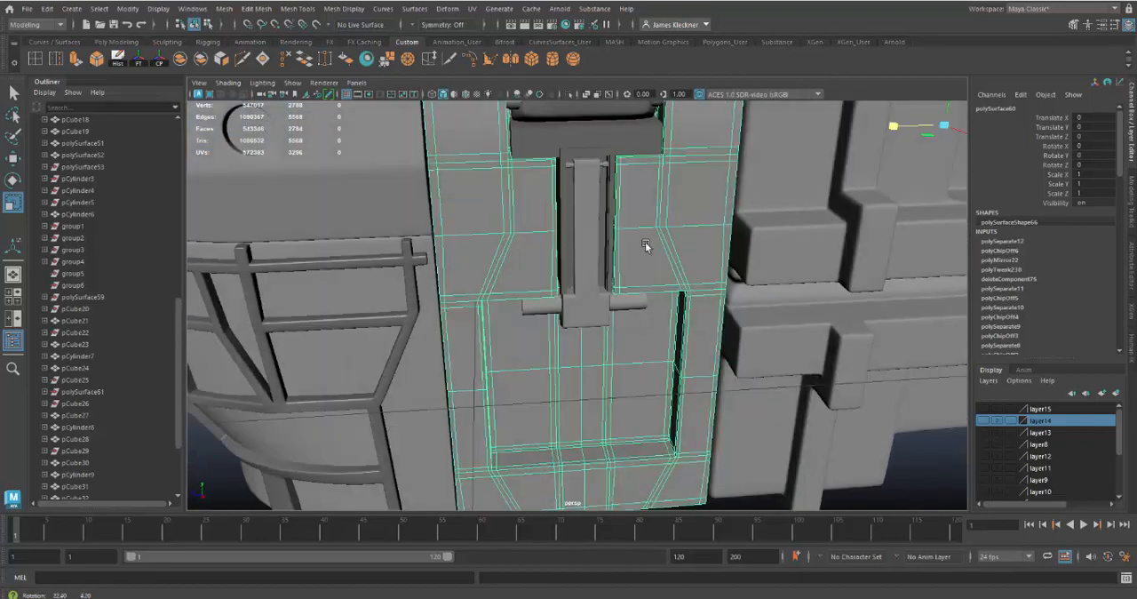
{"action": "right_click_drag", "start_coordinate": [645, 241], "coordinate": [674, 306], "text": "alt"}
{"action": "left_click", "coordinate": [674, 208]}
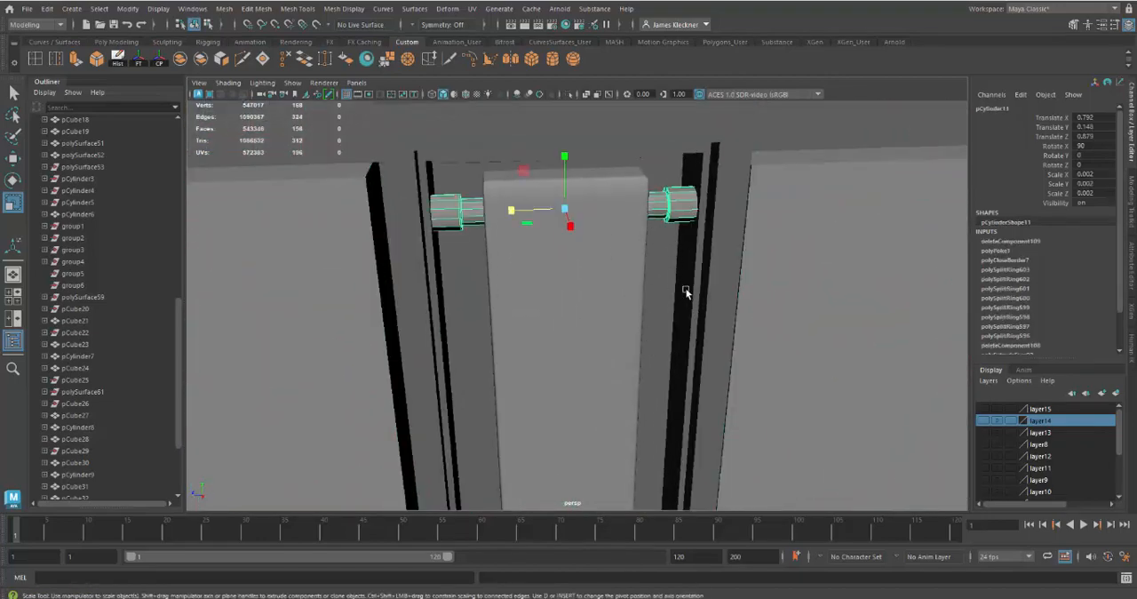
{"action": "left_click", "coordinate": [753, 362]}
{"action": "right_click_drag", "start_coordinate": [796, 428], "coordinate": [749, 393], "text": "alt"}
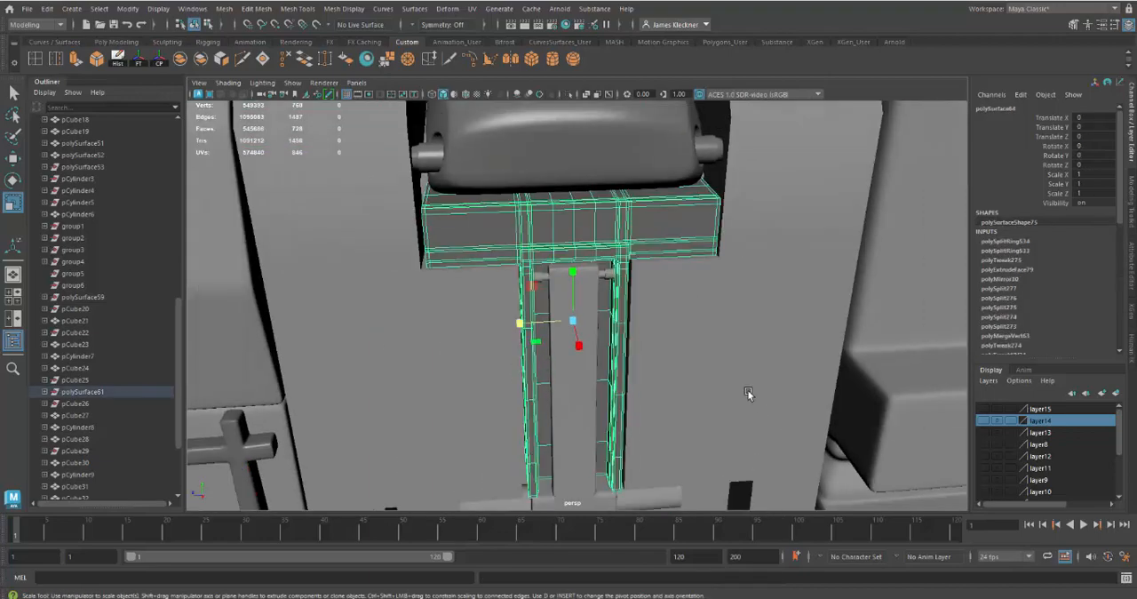
{"action": "left_click_drag", "start_coordinate": [749, 393], "coordinate": [689, 371], "text": "alt"}
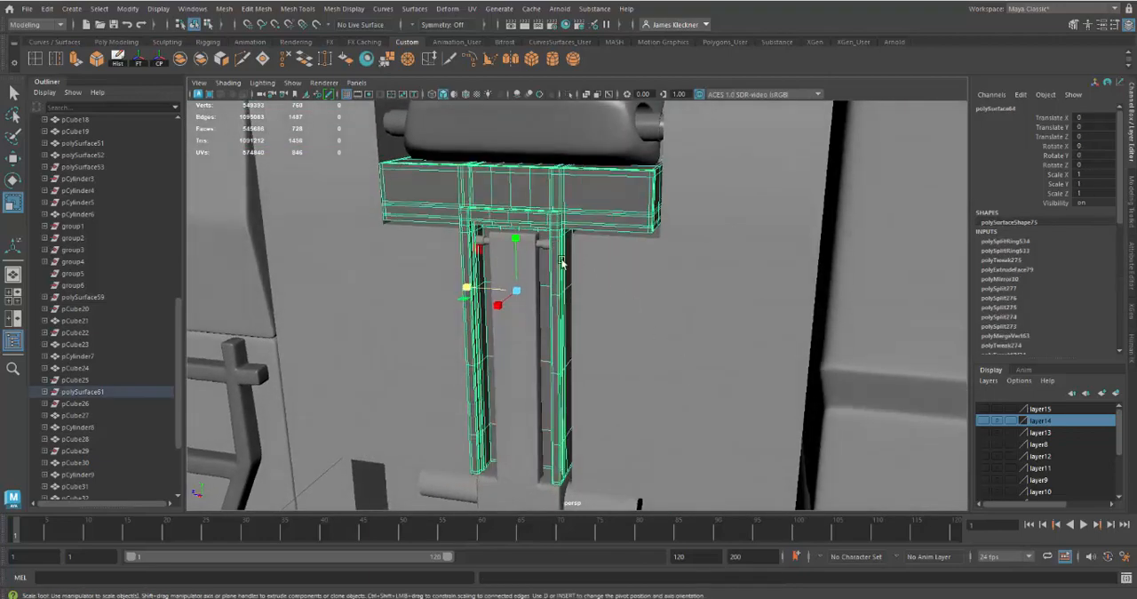
{"action": "left_click_drag", "start_coordinate": [561, 263], "coordinate": [648, 352], "text": "alt"}
{"action": "right_click_drag", "start_coordinate": [648, 352], "coordinate": [615, 330], "text": "alt"}
{"action": "left_click_drag", "start_coordinate": [614, 331], "coordinate": [701, 358], "text": "alt"}
{"action": "middle_click_drag", "start_coordinate": [711, 382], "coordinate": [667, 316], "text": "alt"}
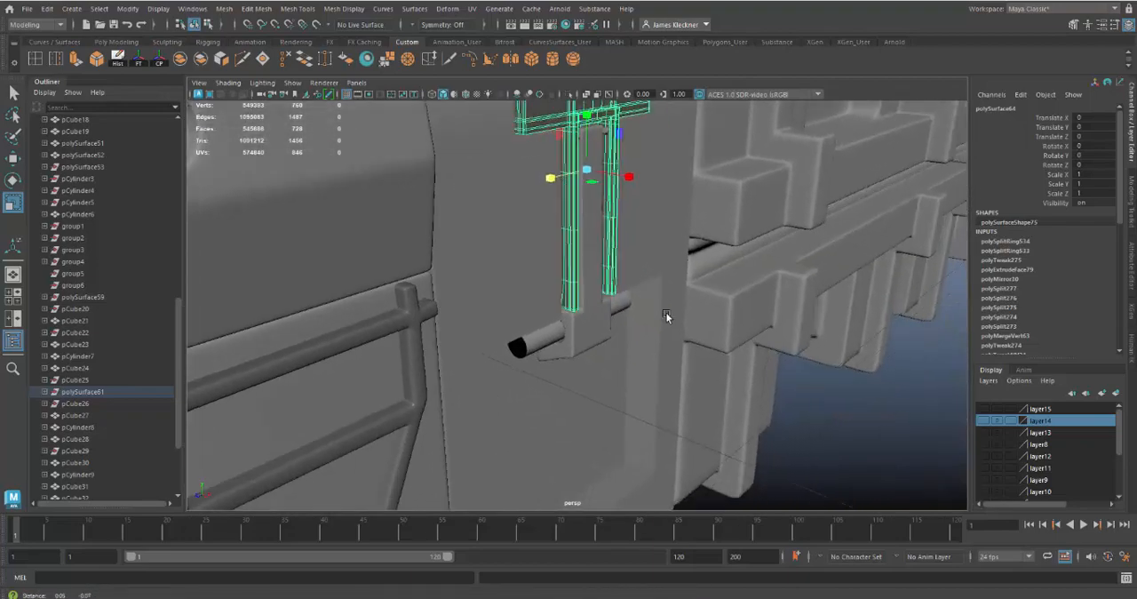
{"action": "left_click_drag", "start_coordinate": [667, 316], "coordinate": [604, 329], "text": "alt"}
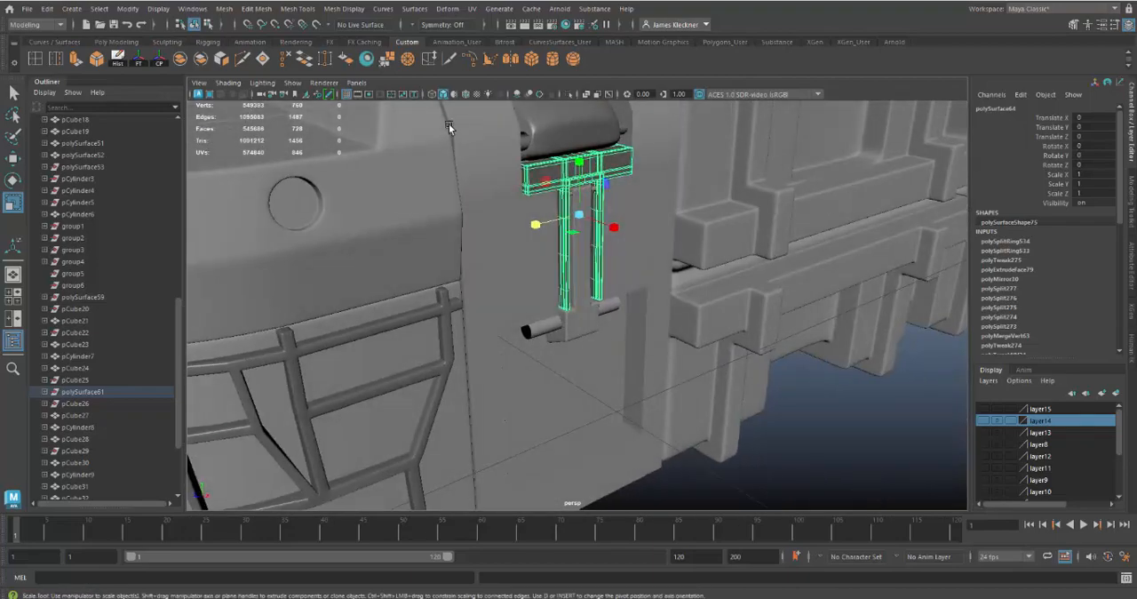
{"action": "left_click", "coordinate": [467, 94]}
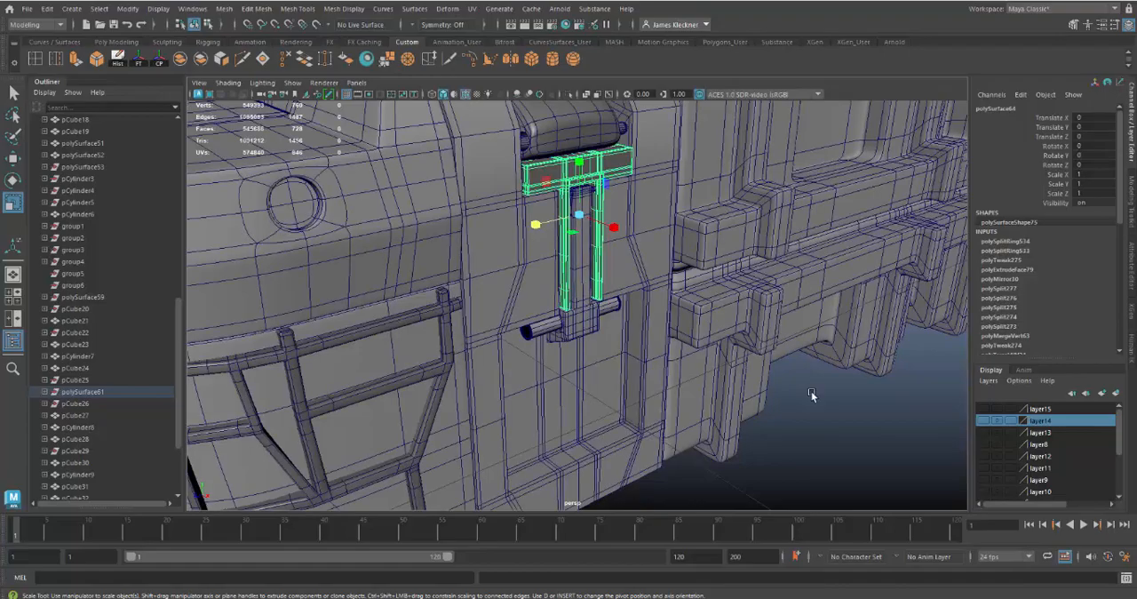
Show layer15, examine the notched latch block's fit around the arm's bottom block and lower pin, and clear the selection
{"action": "mouse_move", "coordinate": [811, 391]}
{"action": "left_mouse_down", "text": "alt"}
{"action": "mouse_move", "coordinate": [760, 377]}
{"action": "mouse_move", "coordinate": [761, 363]}
{"action": "mouse_move", "coordinate": [734, 364]}
{"action": "left_mouse_up", "text": "alt"}
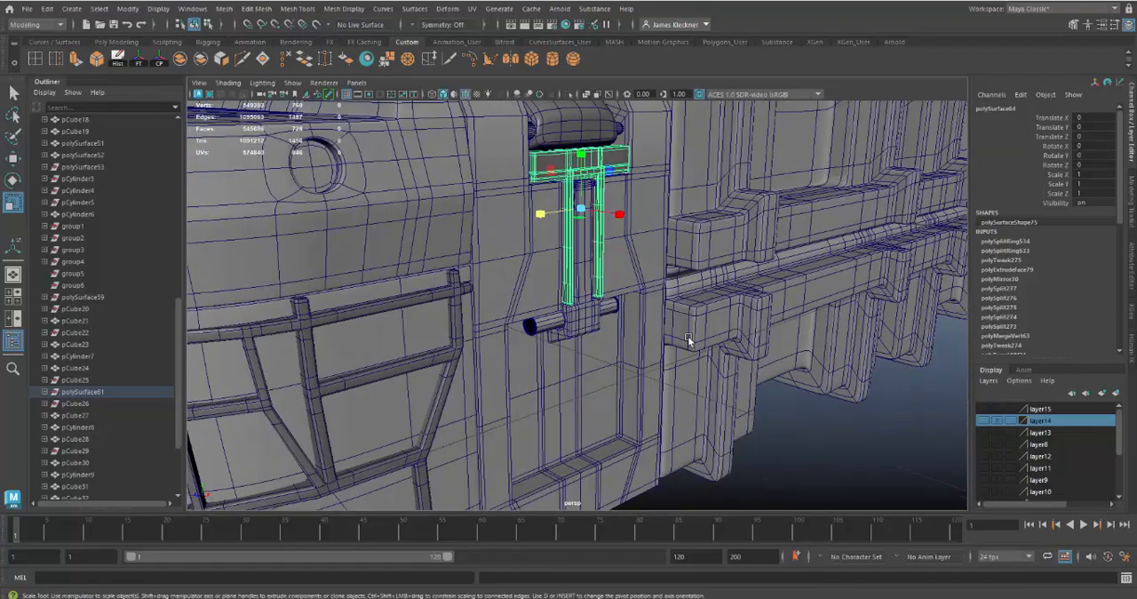
{"action": "left_click_drag", "start_coordinate": [688, 336], "coordinate": [576, 296], "text": "alt"}
{"action": "left_click", "coordinate": [984, 409]}
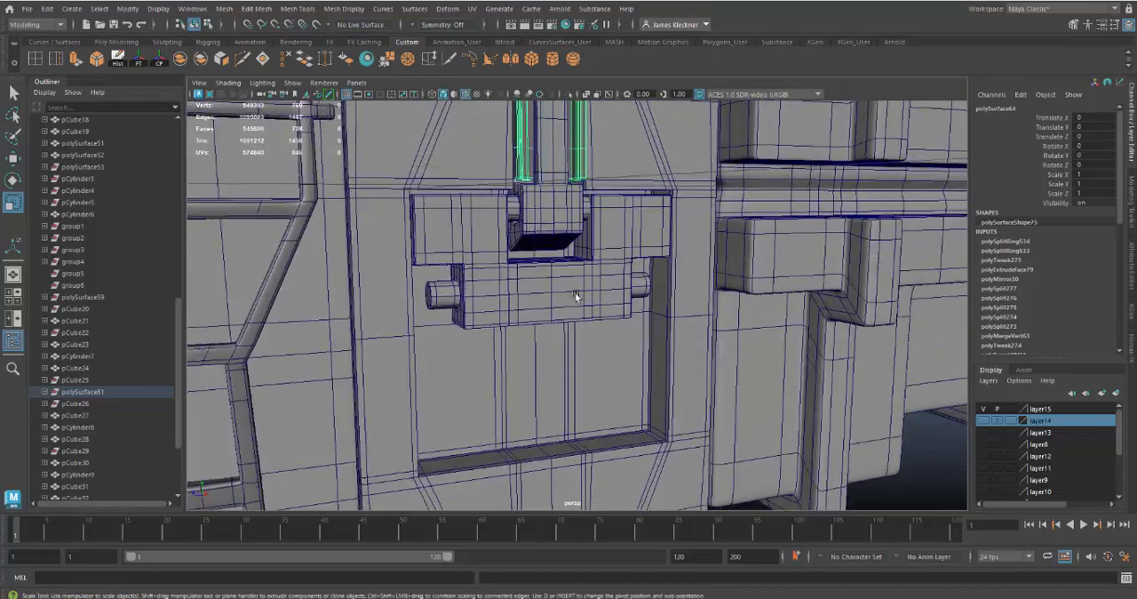
{"action": "left_click_drag", "start_coordinate": [489, 273], "coordinate": [441, 275], "text": "alt"}
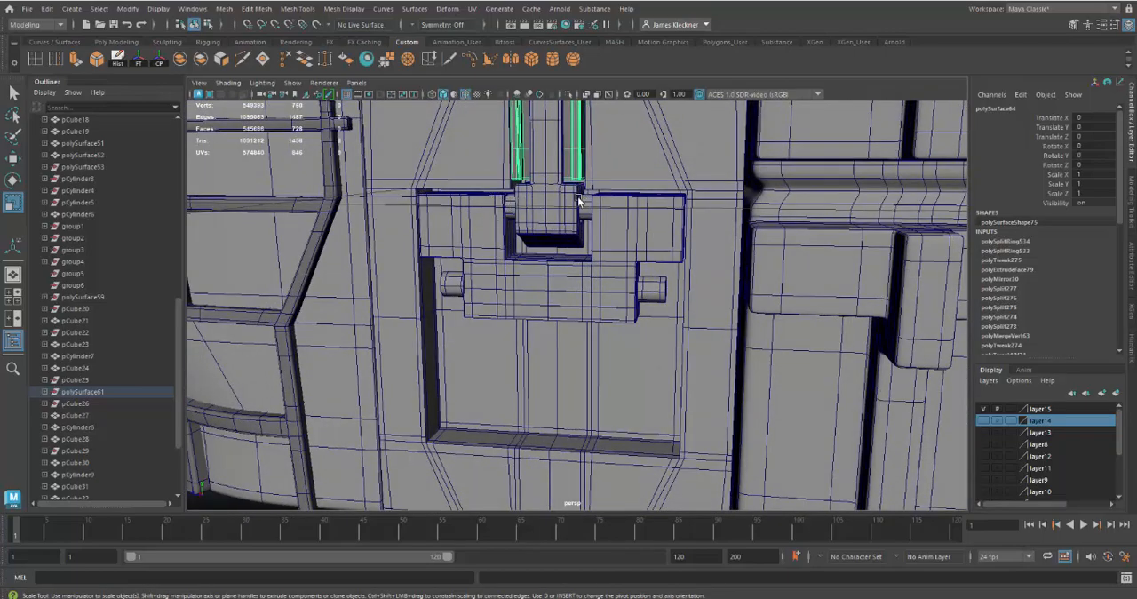
{"action": "left_click_drag", "start_coordinate": [616, 321], "coordinate": [655, 248], "text": "alt"}
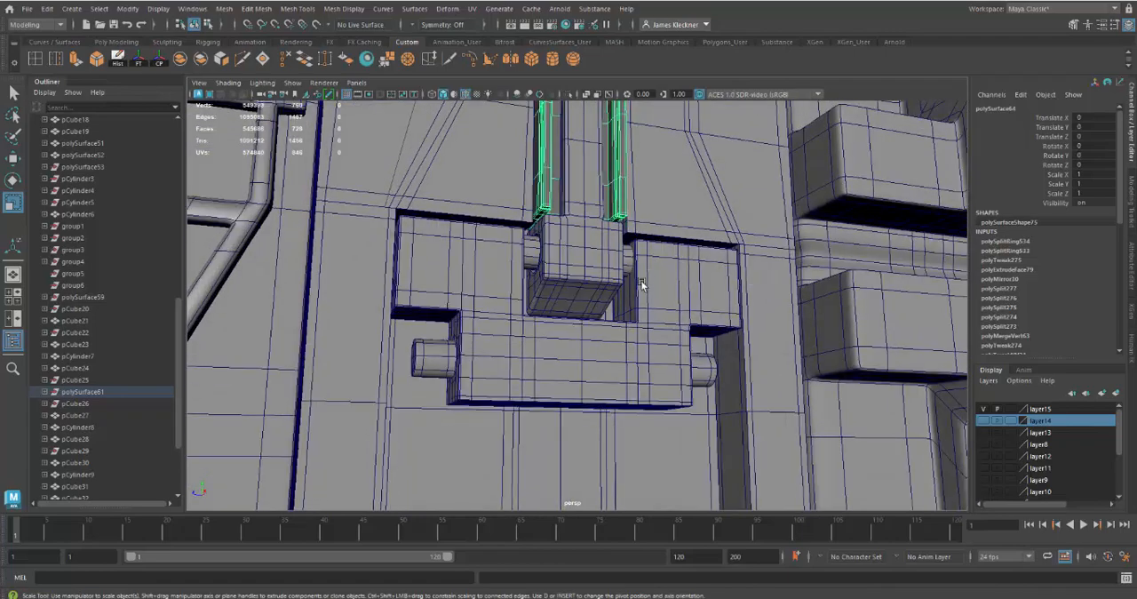
{"action": "left_click_drag", "start_coordinate": [642, 292], "coordinate": [579, 267], "text": "alt"}
{"action": "key", "text": "r"}
{"action": "left_click", "coordinate": [629, 270]}
{"action": "left_click", "coordinate": [661, 306]}
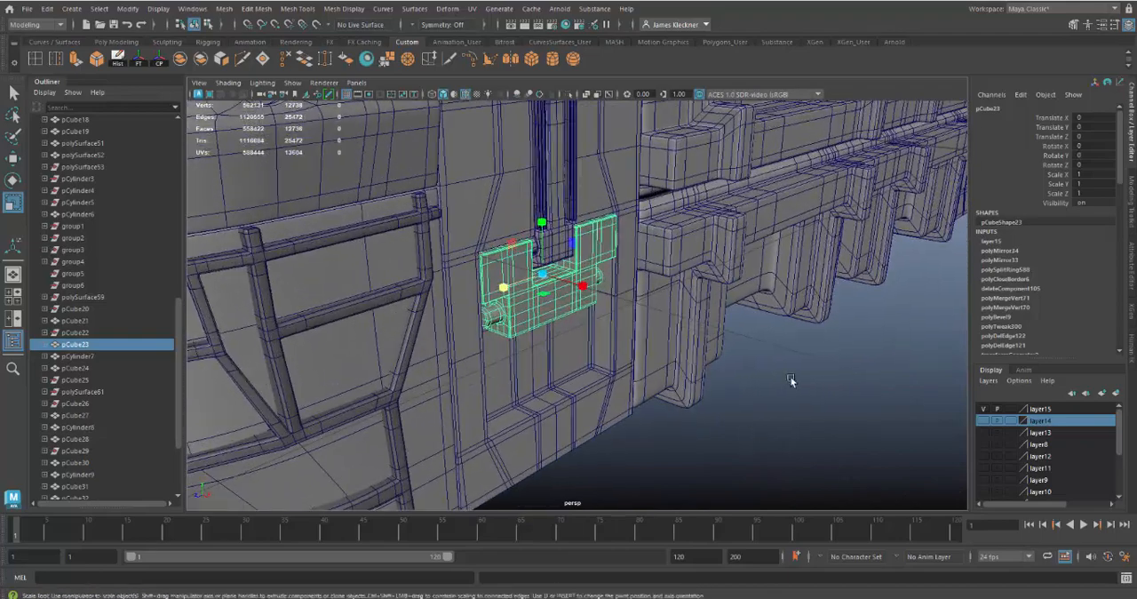
{"action": "left_click", "coordinate": [791, 381]}
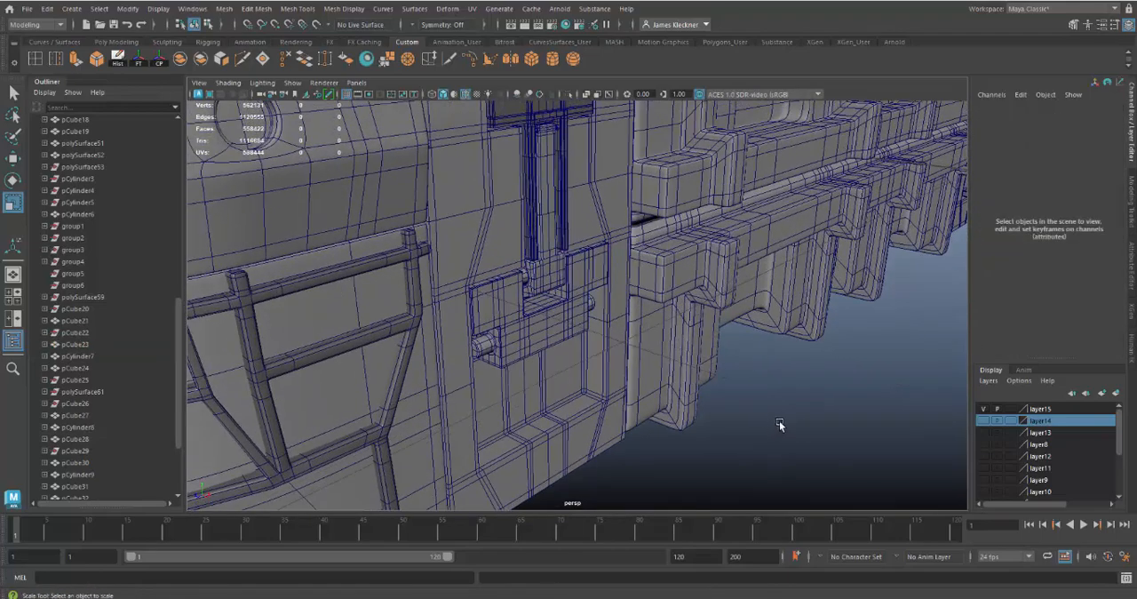